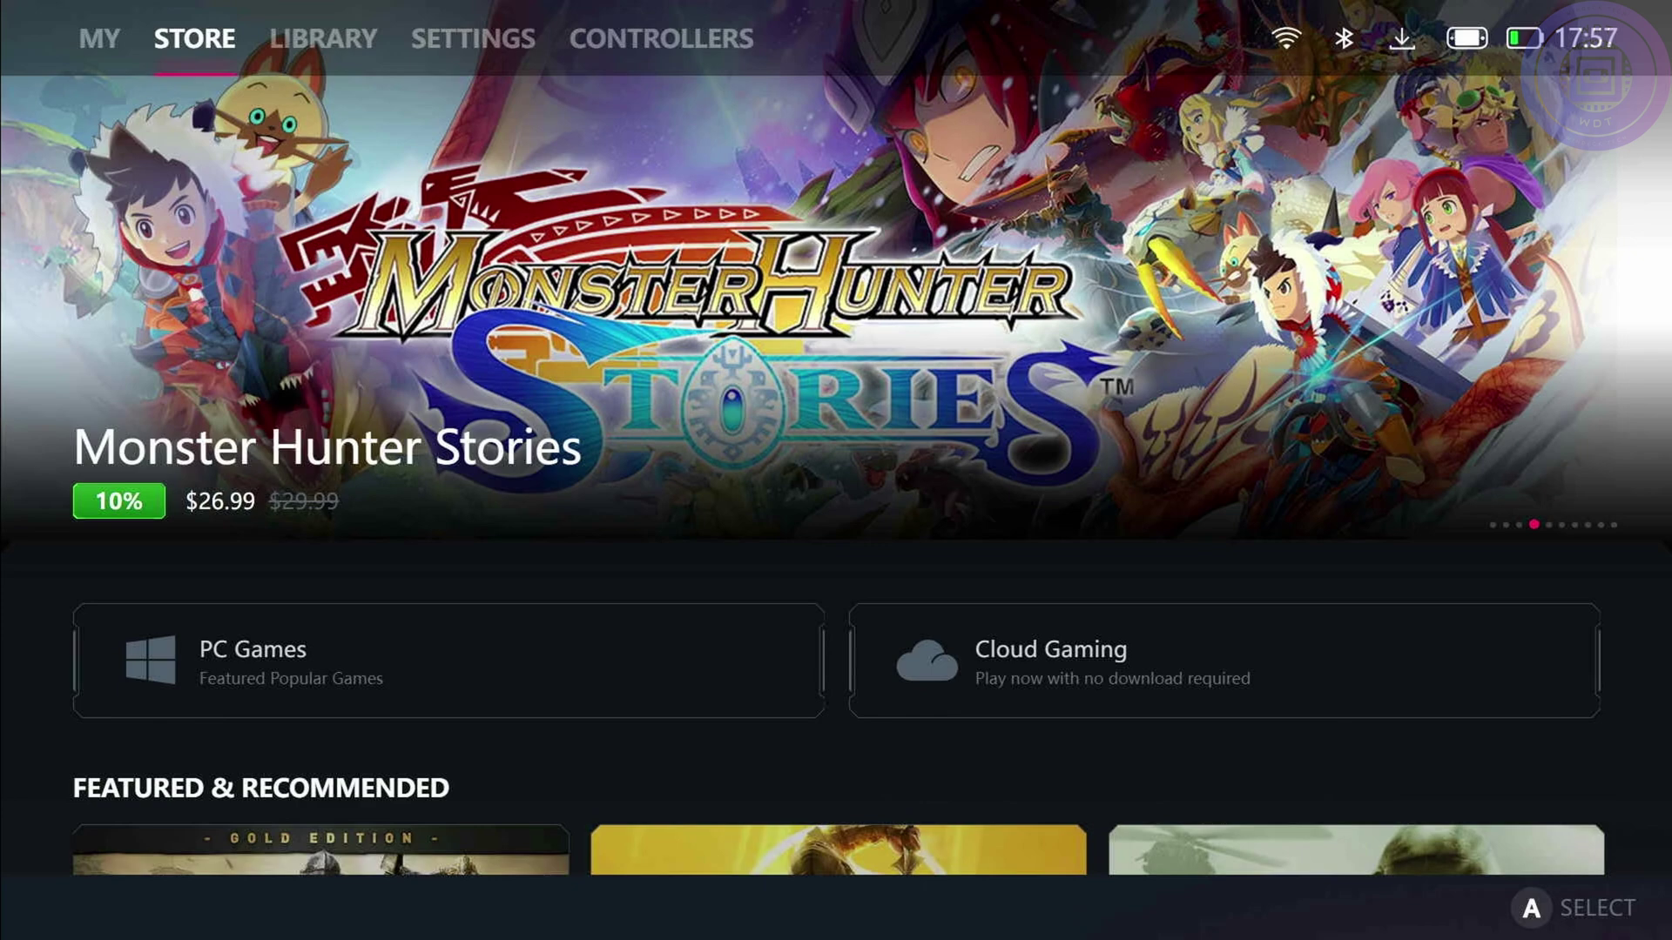
View the performance options in the quick settings overlay and return to the store page
{"action": "key", "text": "super+a"}
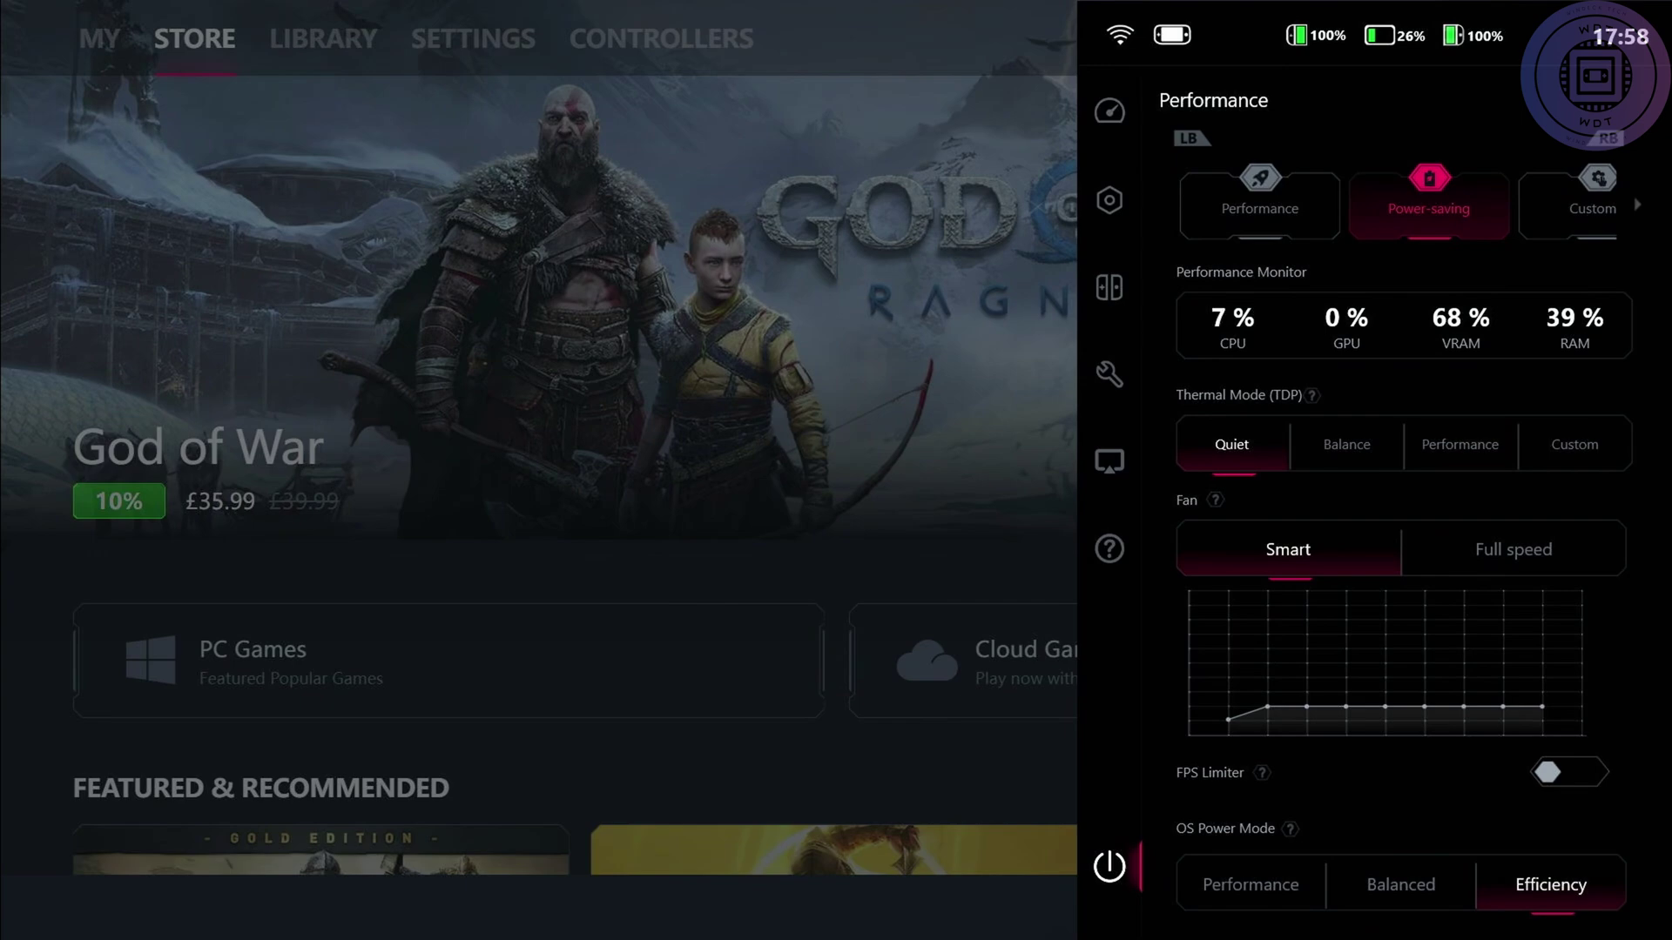
{"action": "key", "text": "Escape"}
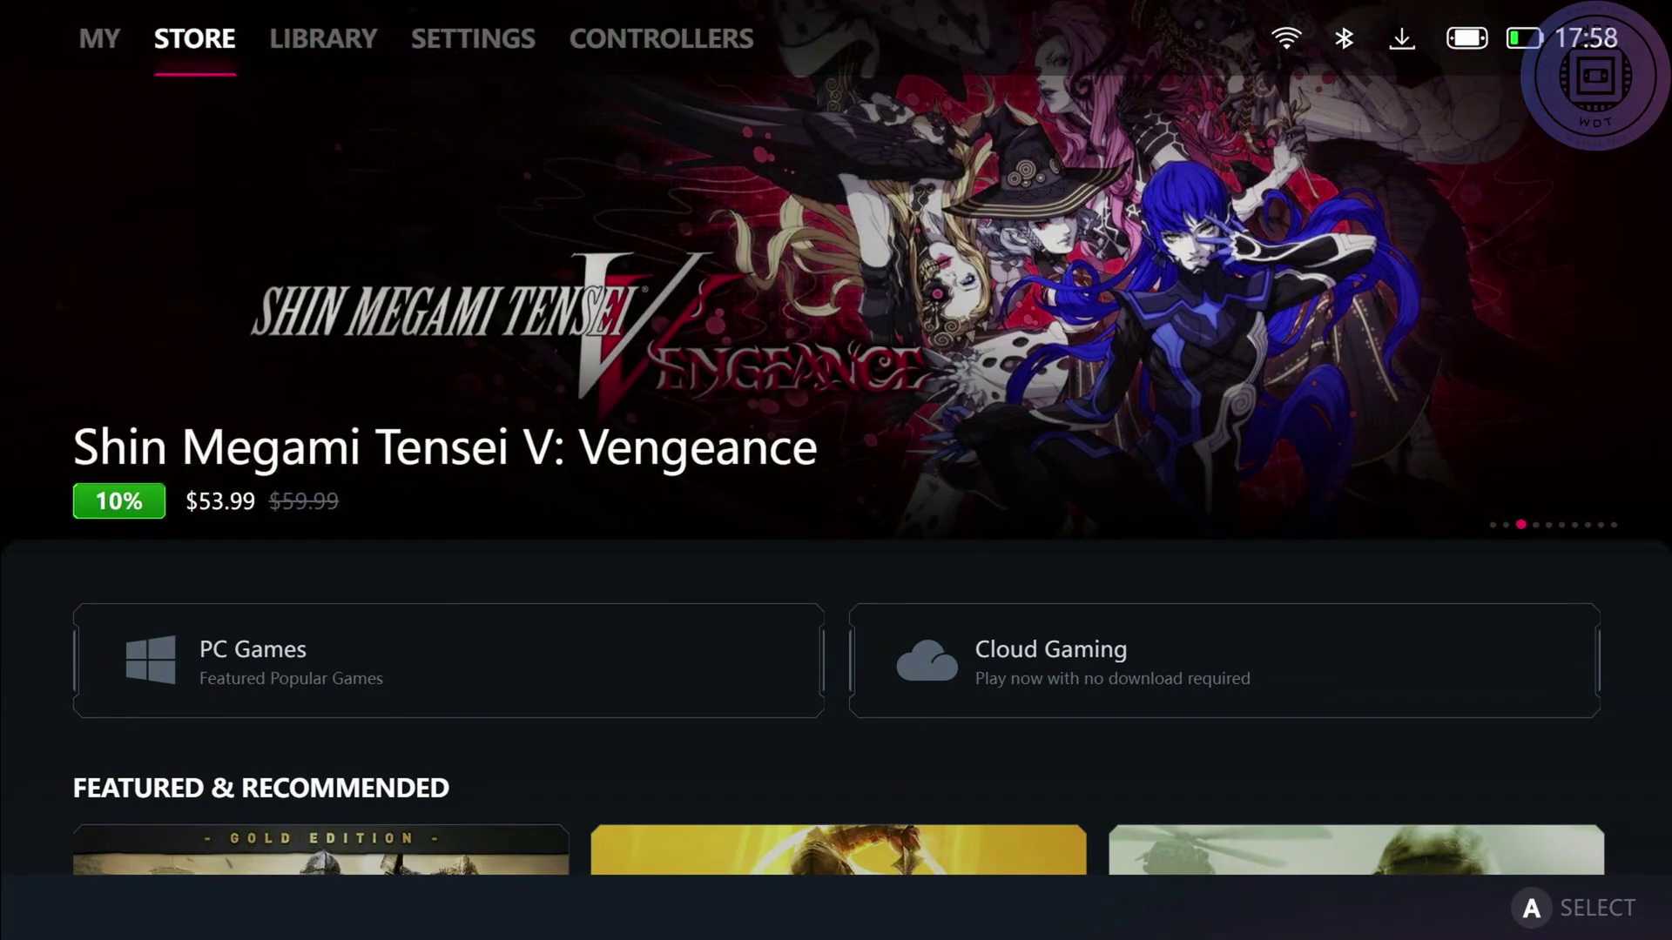
{"action": "key", "text": "Right"}
{"action": "key", "text": "Left"}
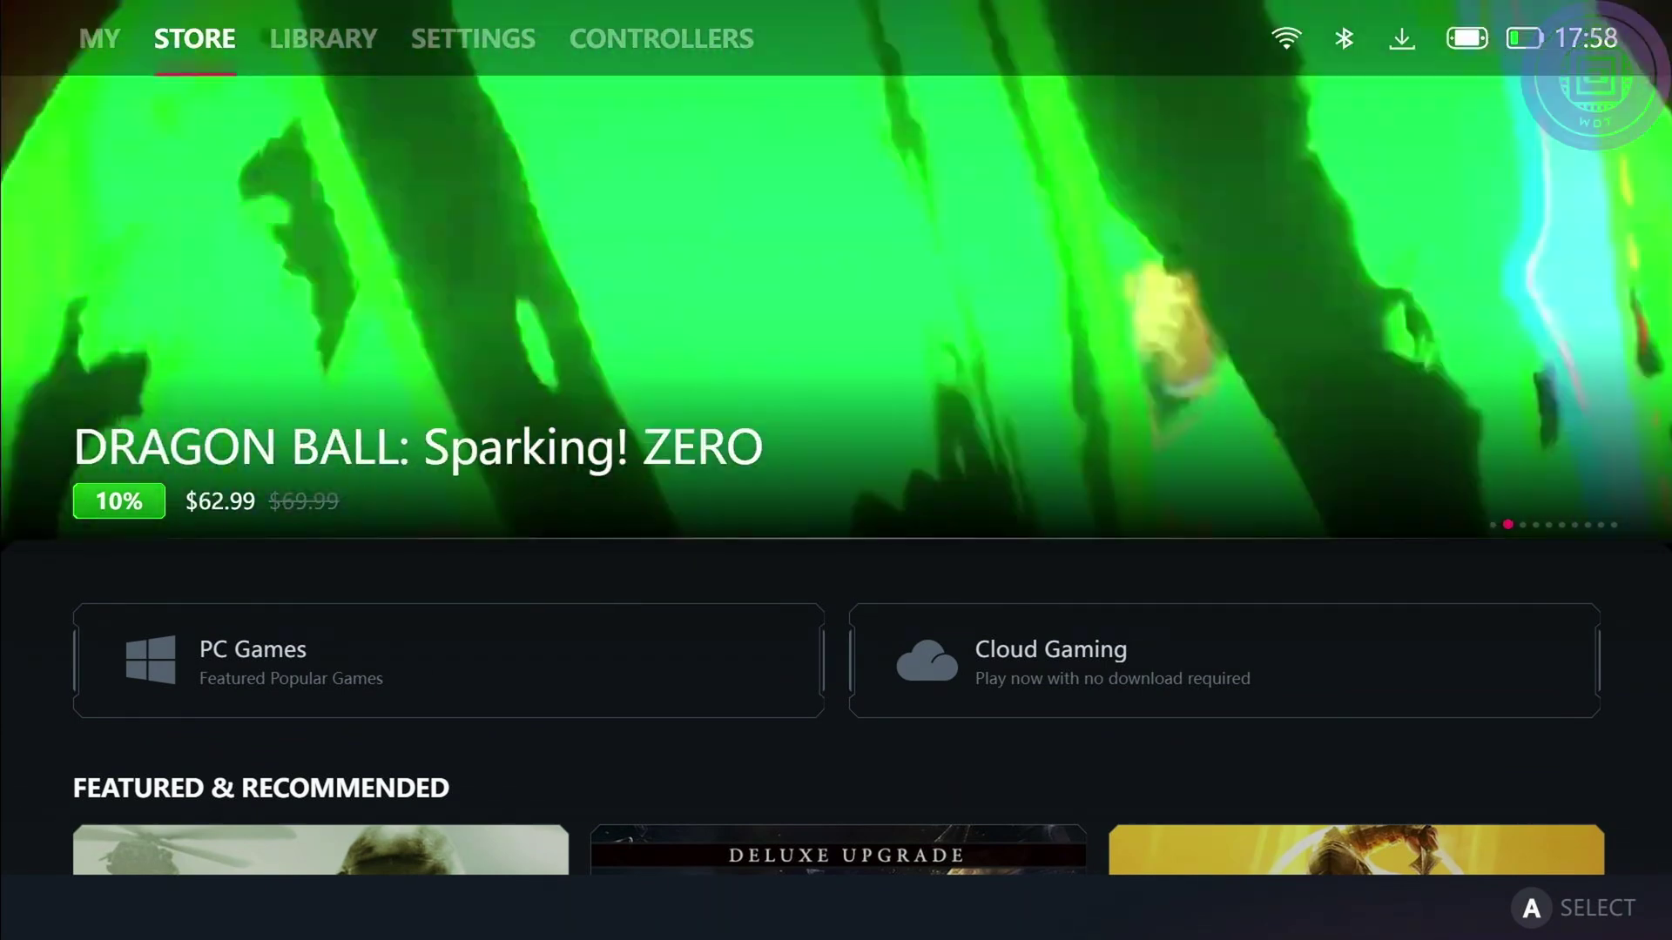
Browse the store's featured and promotional game sections down past TAKE2 PROMO and return to the start of the page
{"action": "key", "text": "Down"}
{"action": "key", "text": "Down"}
{"action": "key", "text": "Up"}
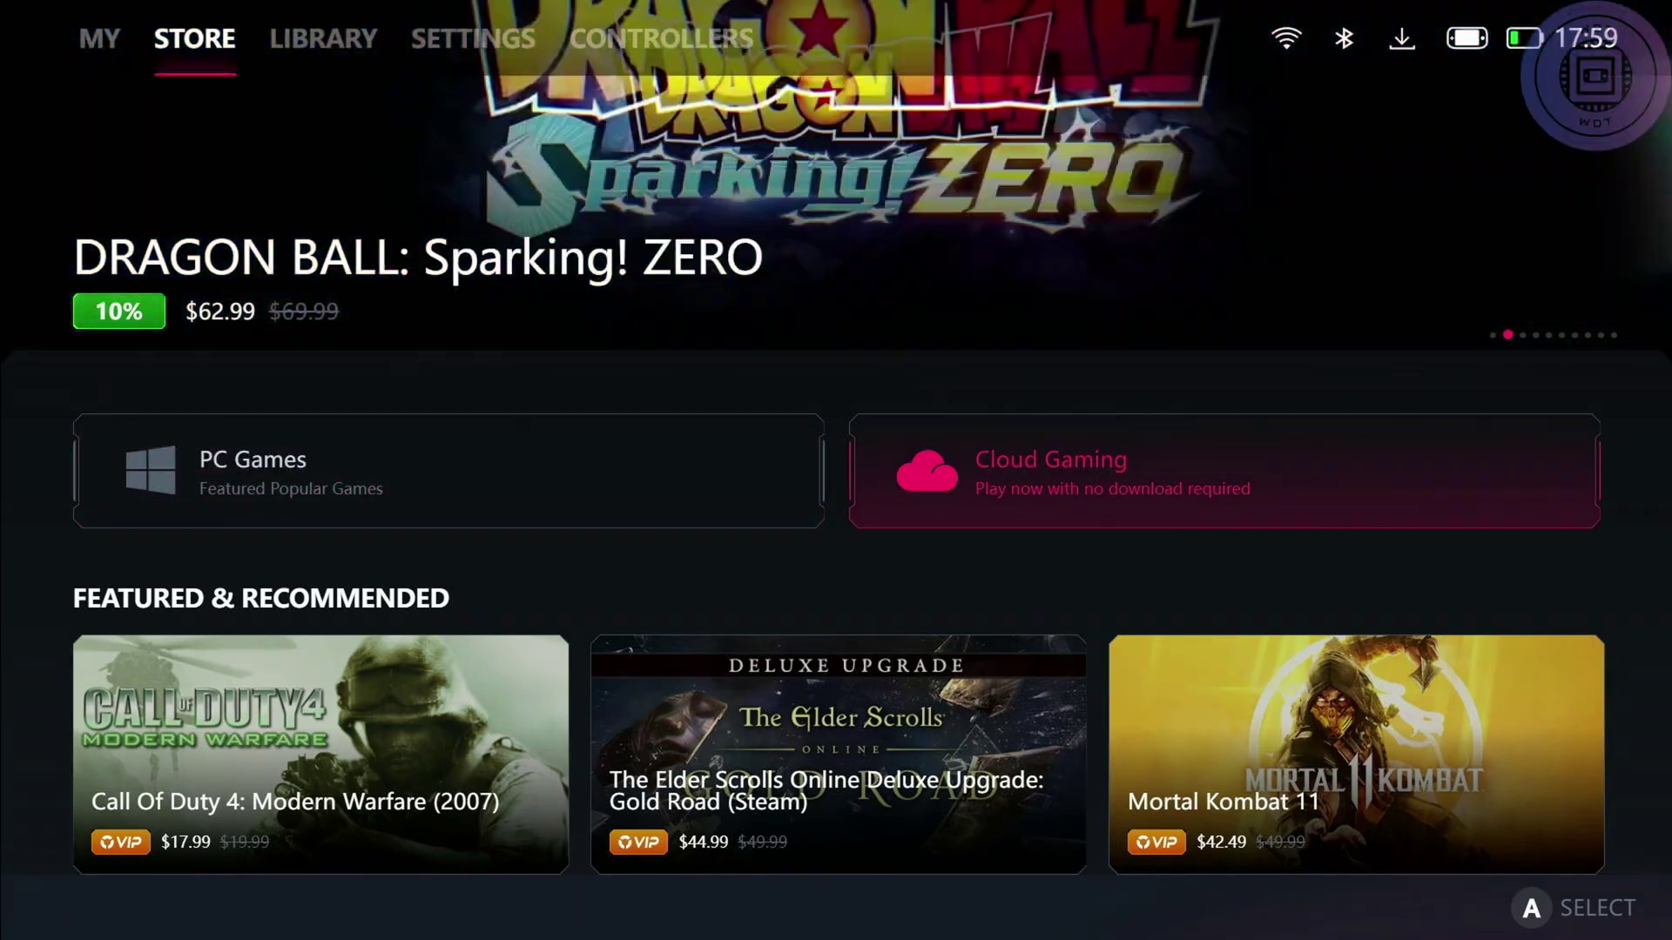
{"action": "key", "text": "Down"}
{"action": "key", "text": "Down"}
{"action": "key", "text": "Down"}
{"action": "key", "text": "Down"}
{"action": "key", "text": "Down"}
{"action": "key", "text": "Down"}
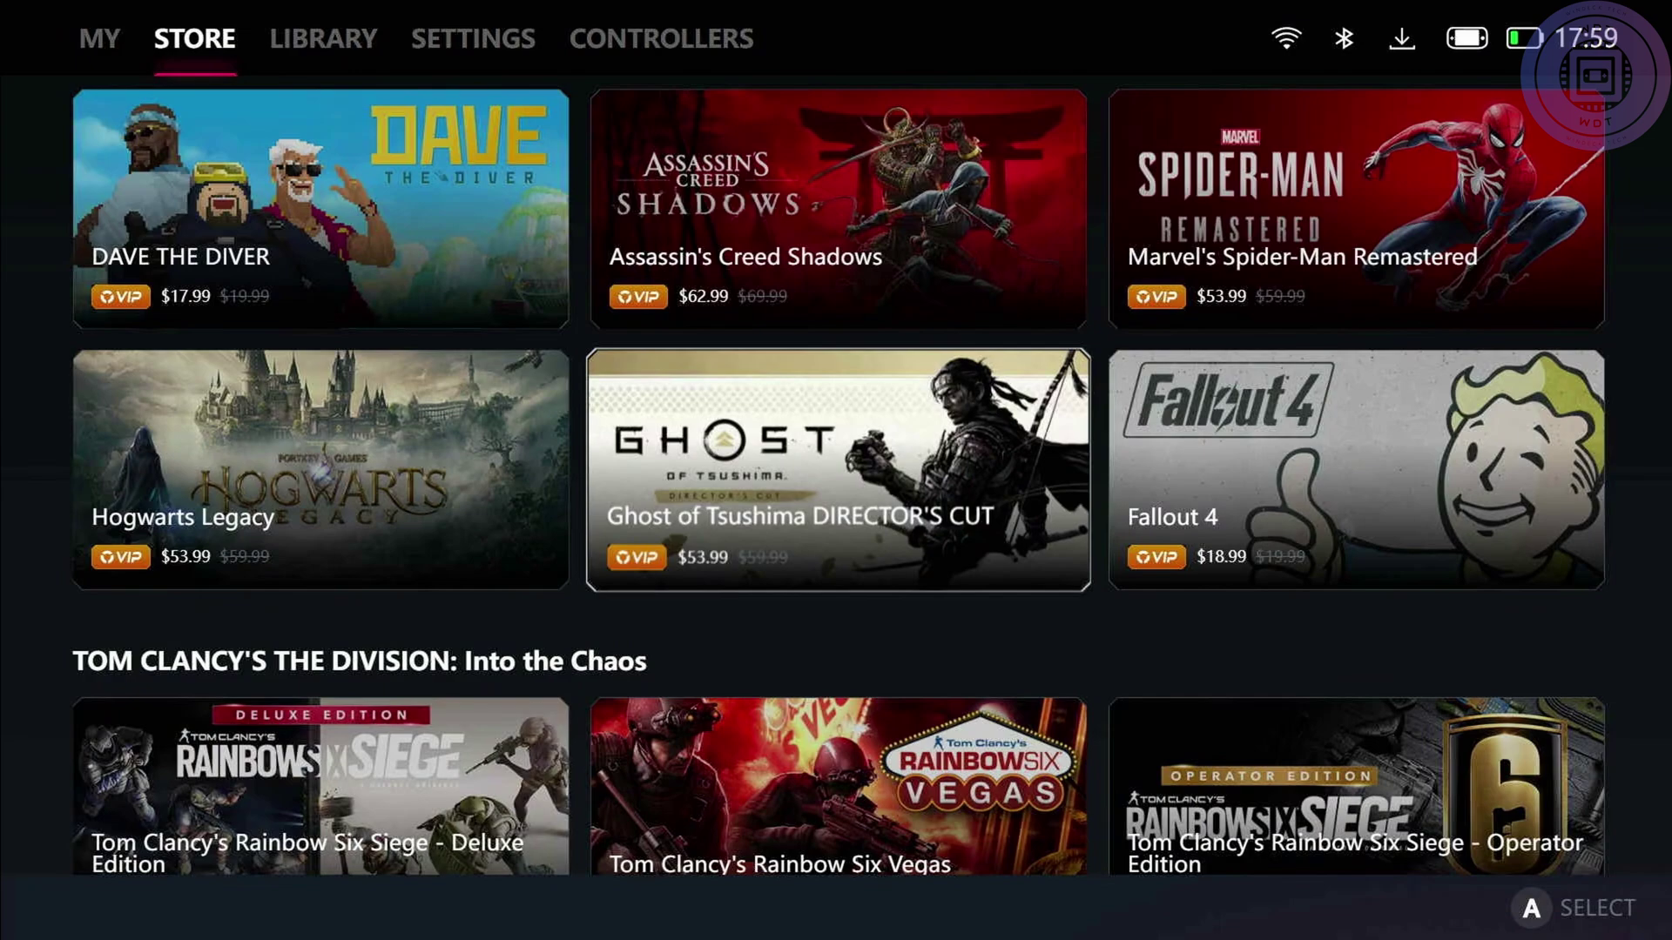
{"action": "key", "text": "Down"}
{"action": "key", "text": "Down"}
{"action": "key", "text": "Down"}
{"action": "key", "text": "Down"}
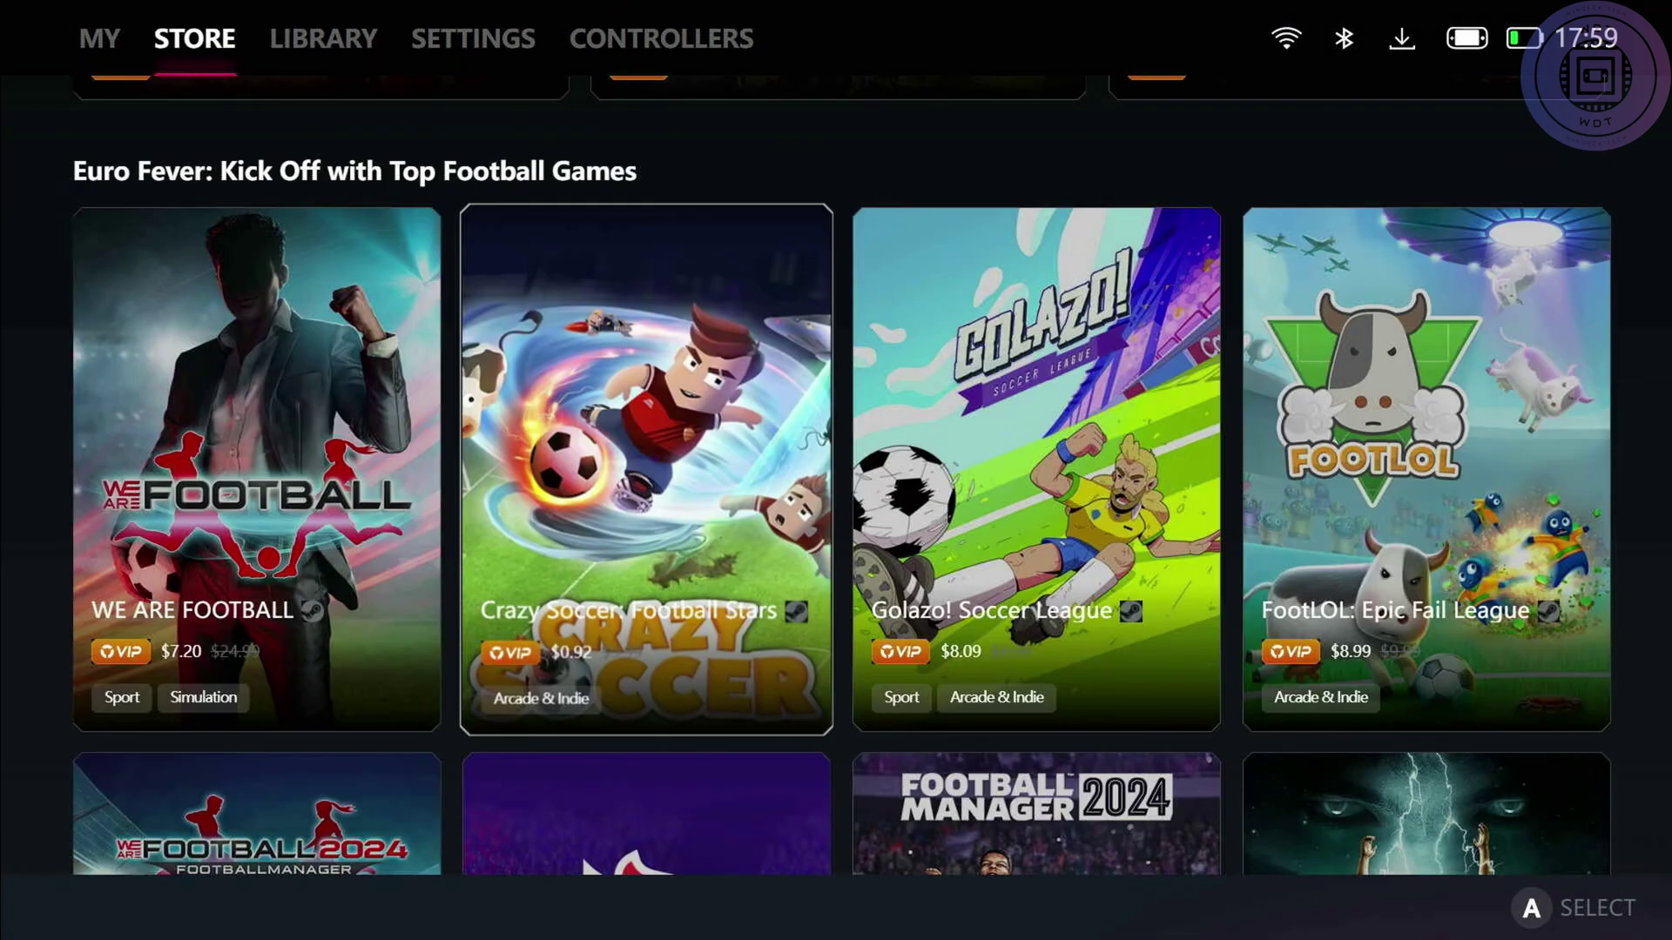
{"action": "key", "text": "Down"}
{"action": "key", "text": "Down"}
{"action": "key", "text": "Down"}
{"action": "key", "text": "Down"}
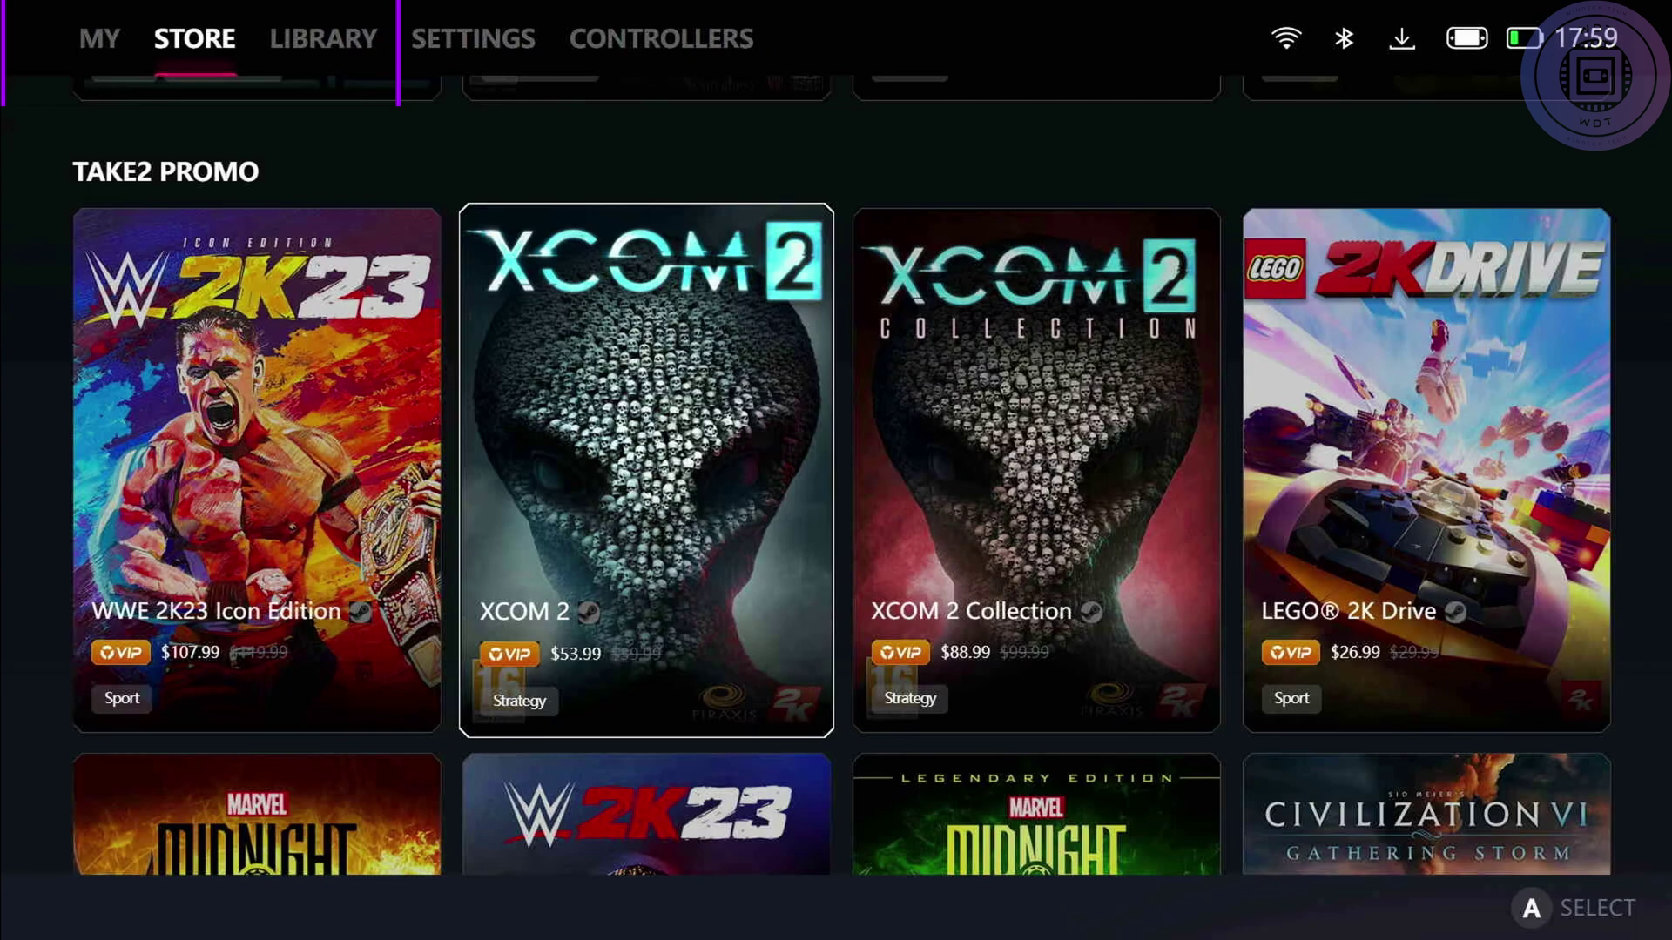
{"action": "key", "text": "Down"}
{"action": "key", "text": "Up"}
{"action": "key", "text": "Up"}
{"action": "key", "text": "Up"}
{"action": "key", "text": "Up"}
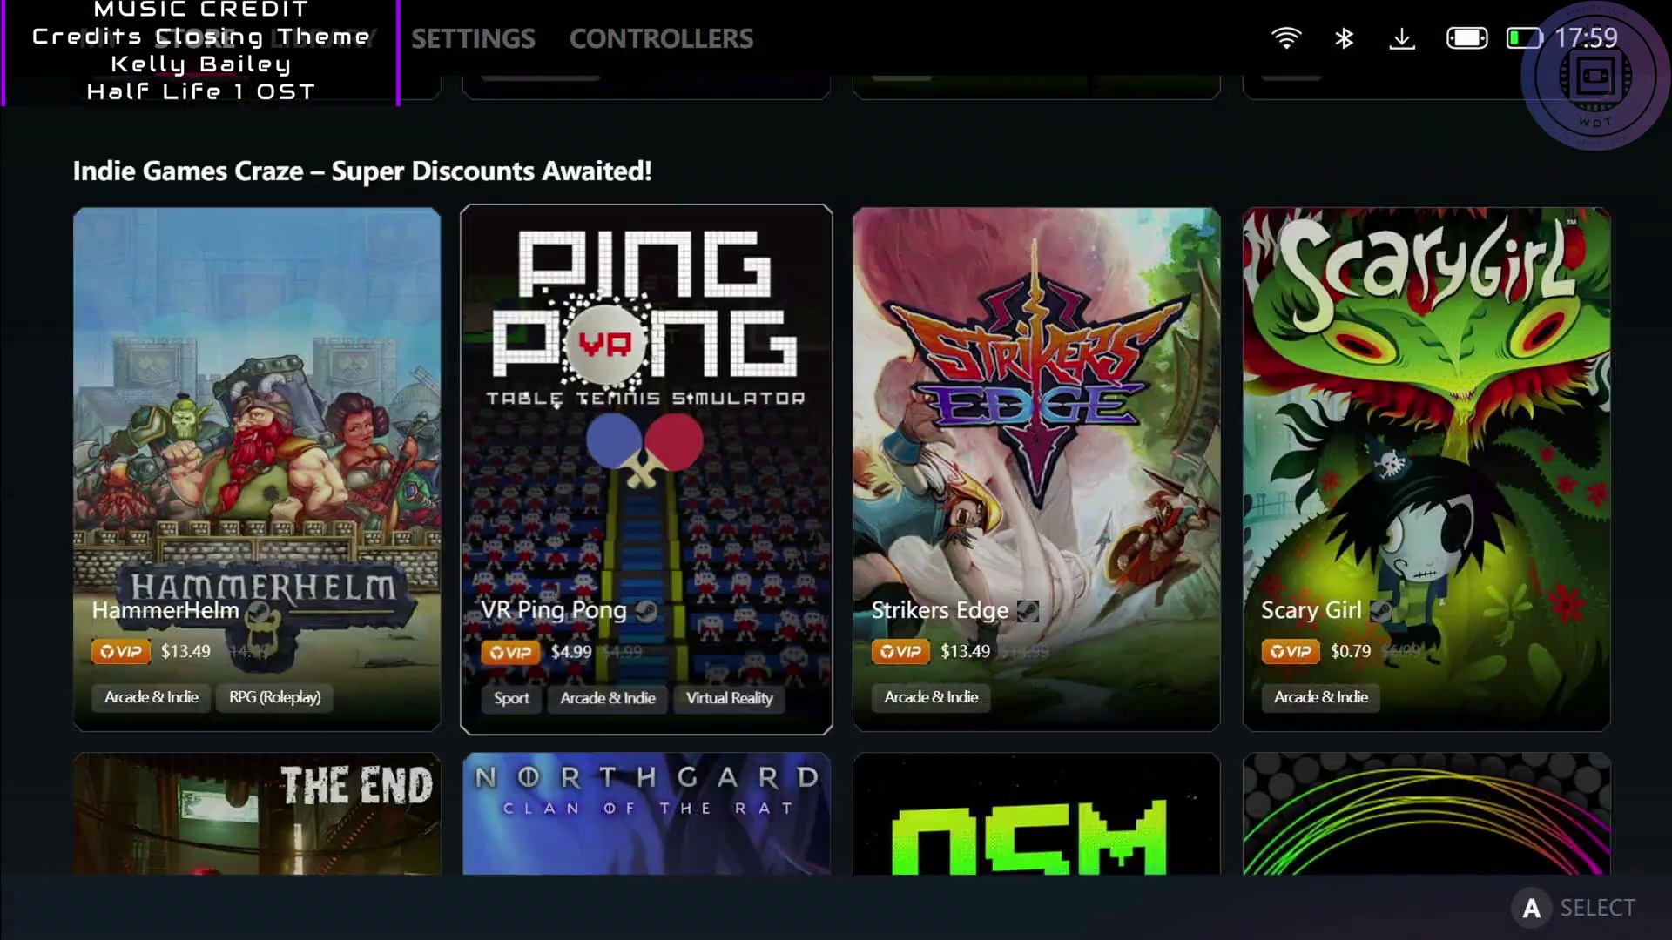
{"action": "key", "text": "Up"}
{"action": "key", "text": "Up"}
{"action": "key", "text": "Up"}
{"action": "key", "text": "Up"}
{"action": "key", "text": "Up"}
{"action": "key", "text": "Up"}
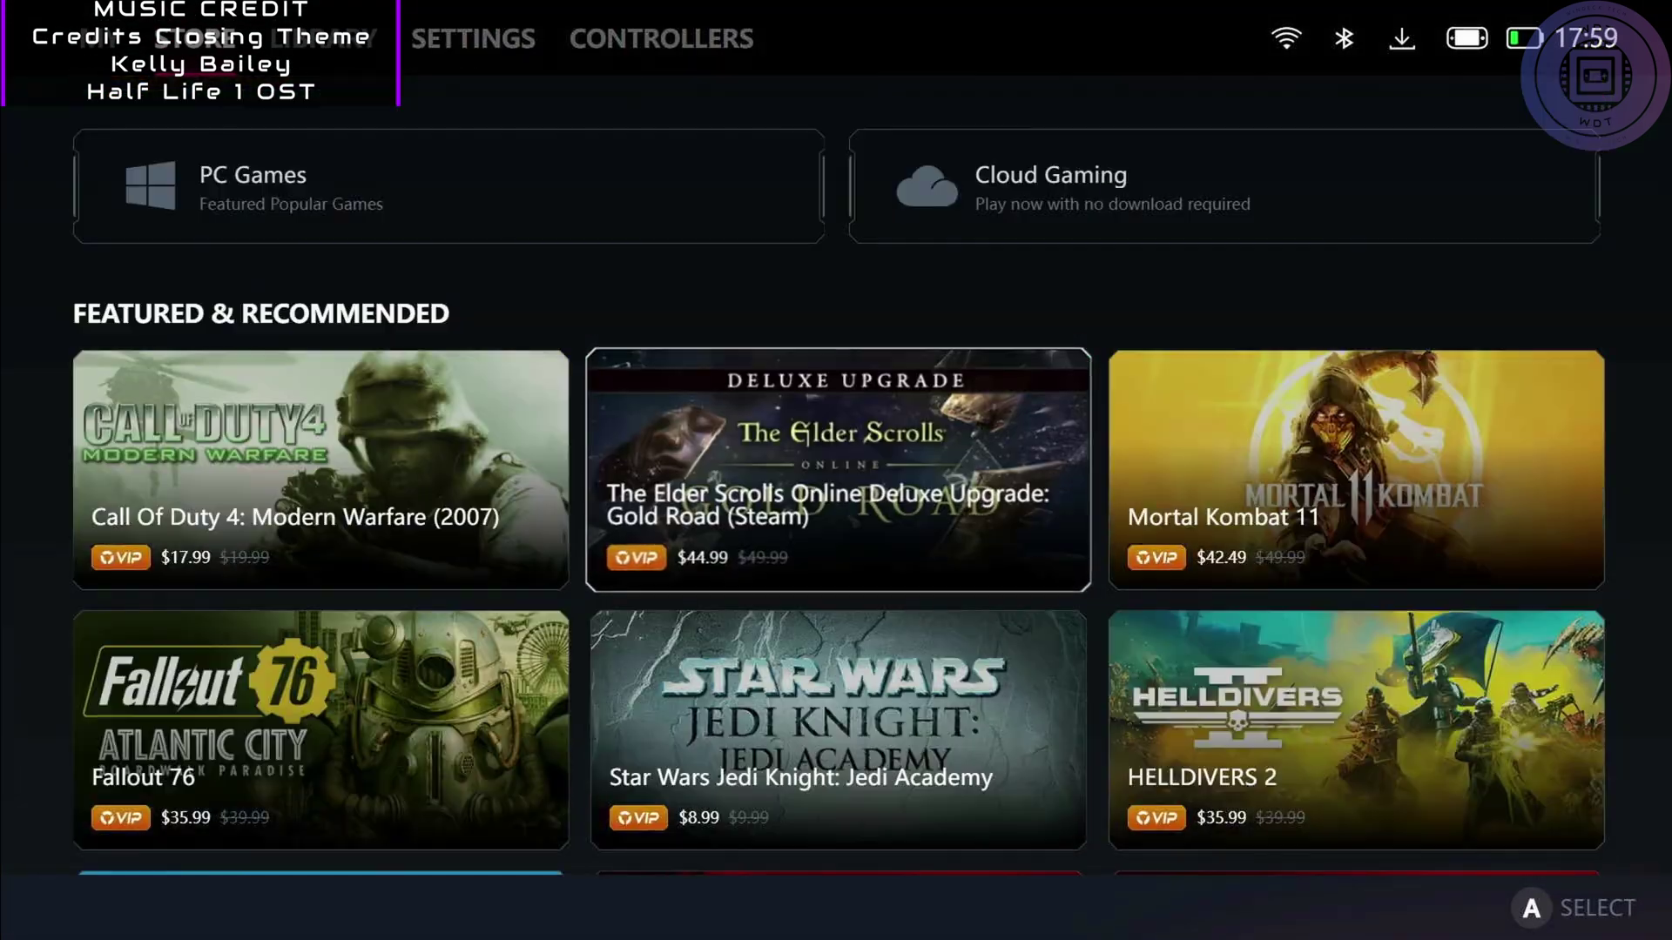
{"action": "key", "text": "Up"}
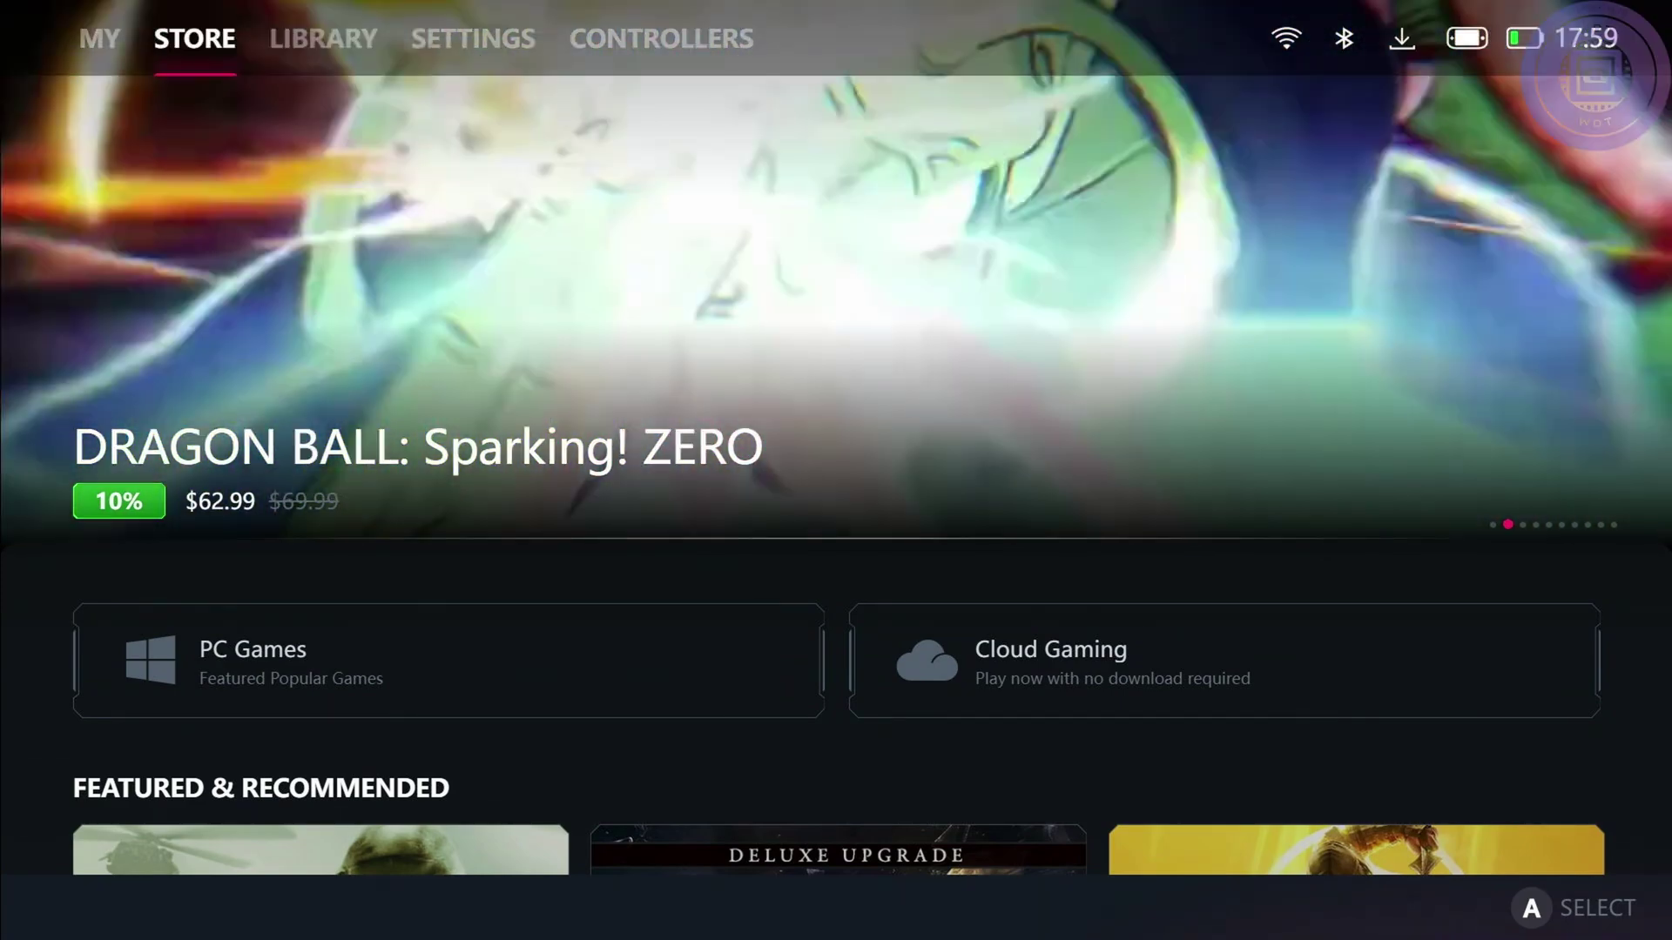
Review the purchased games in the account's Order Center and return to the account page
{"action": "key", "text": "Left"}
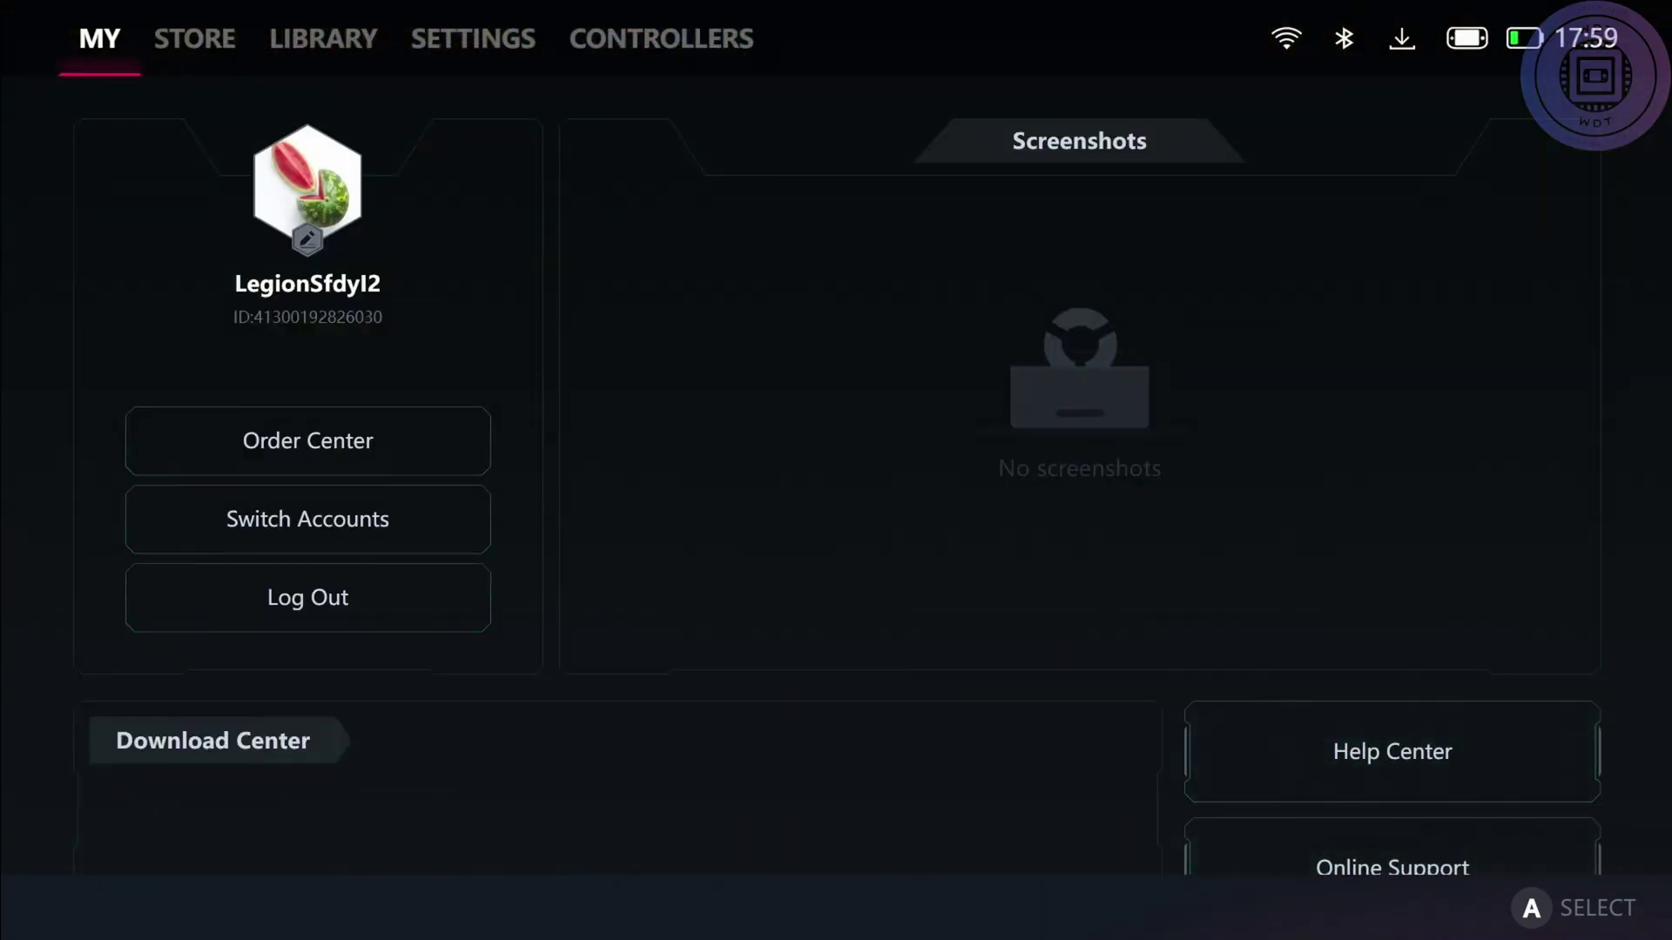
{"action": "key", "text": "Down"}
{"action": "key", "text": "Down"}
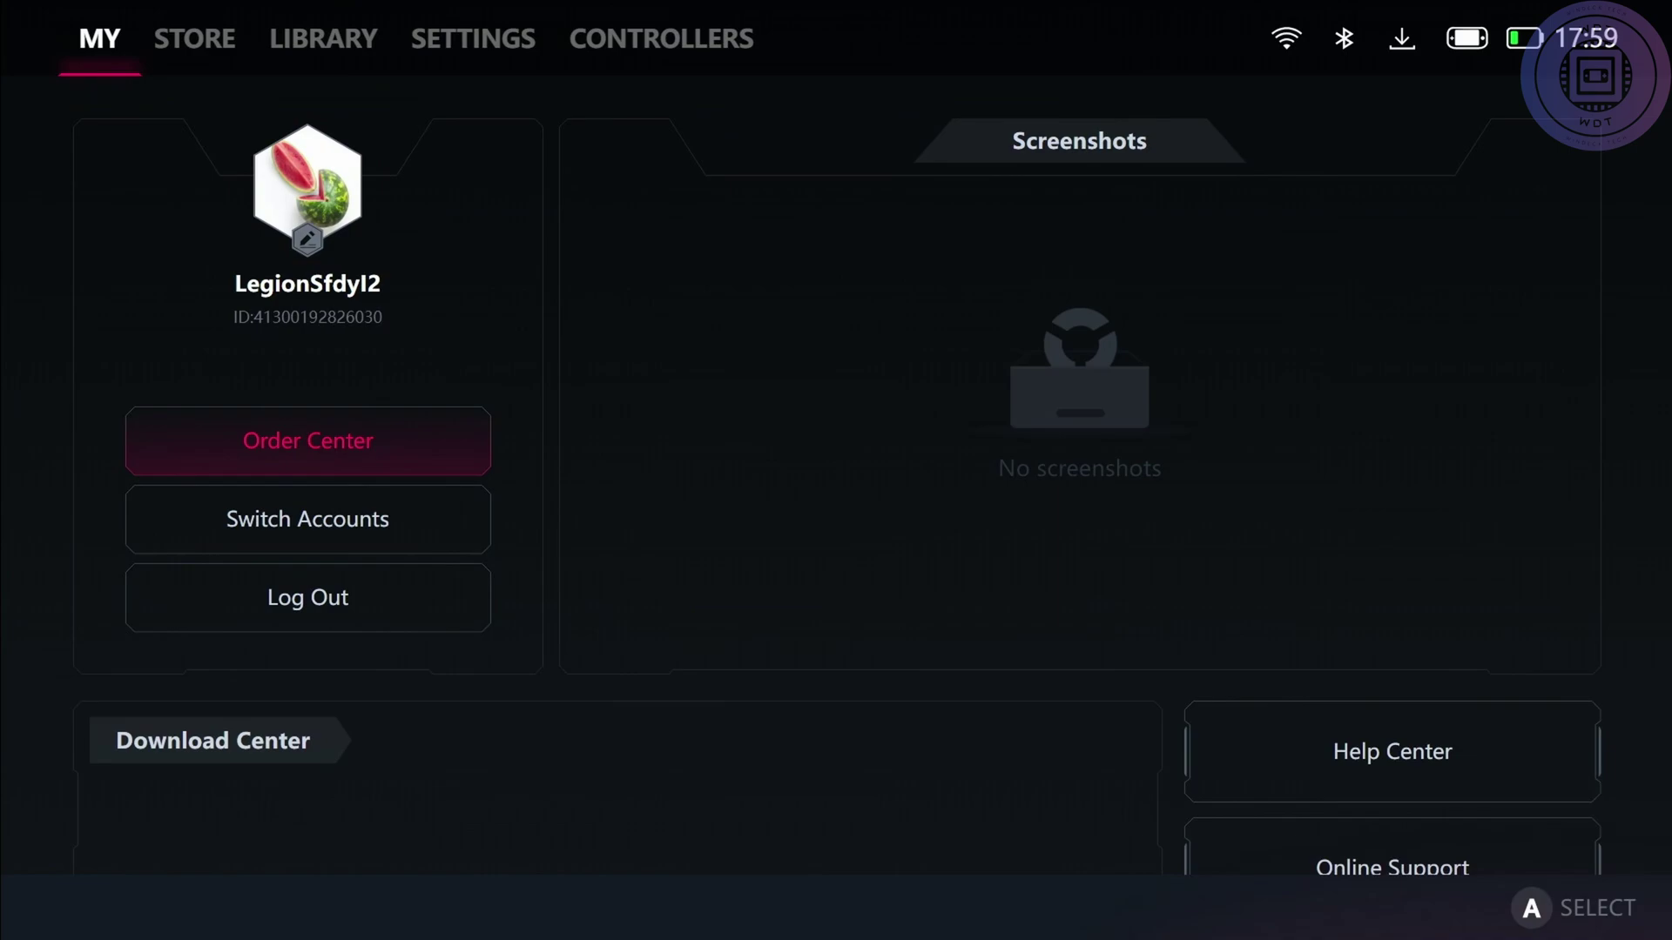
{"action": "key", "text": "Return"}
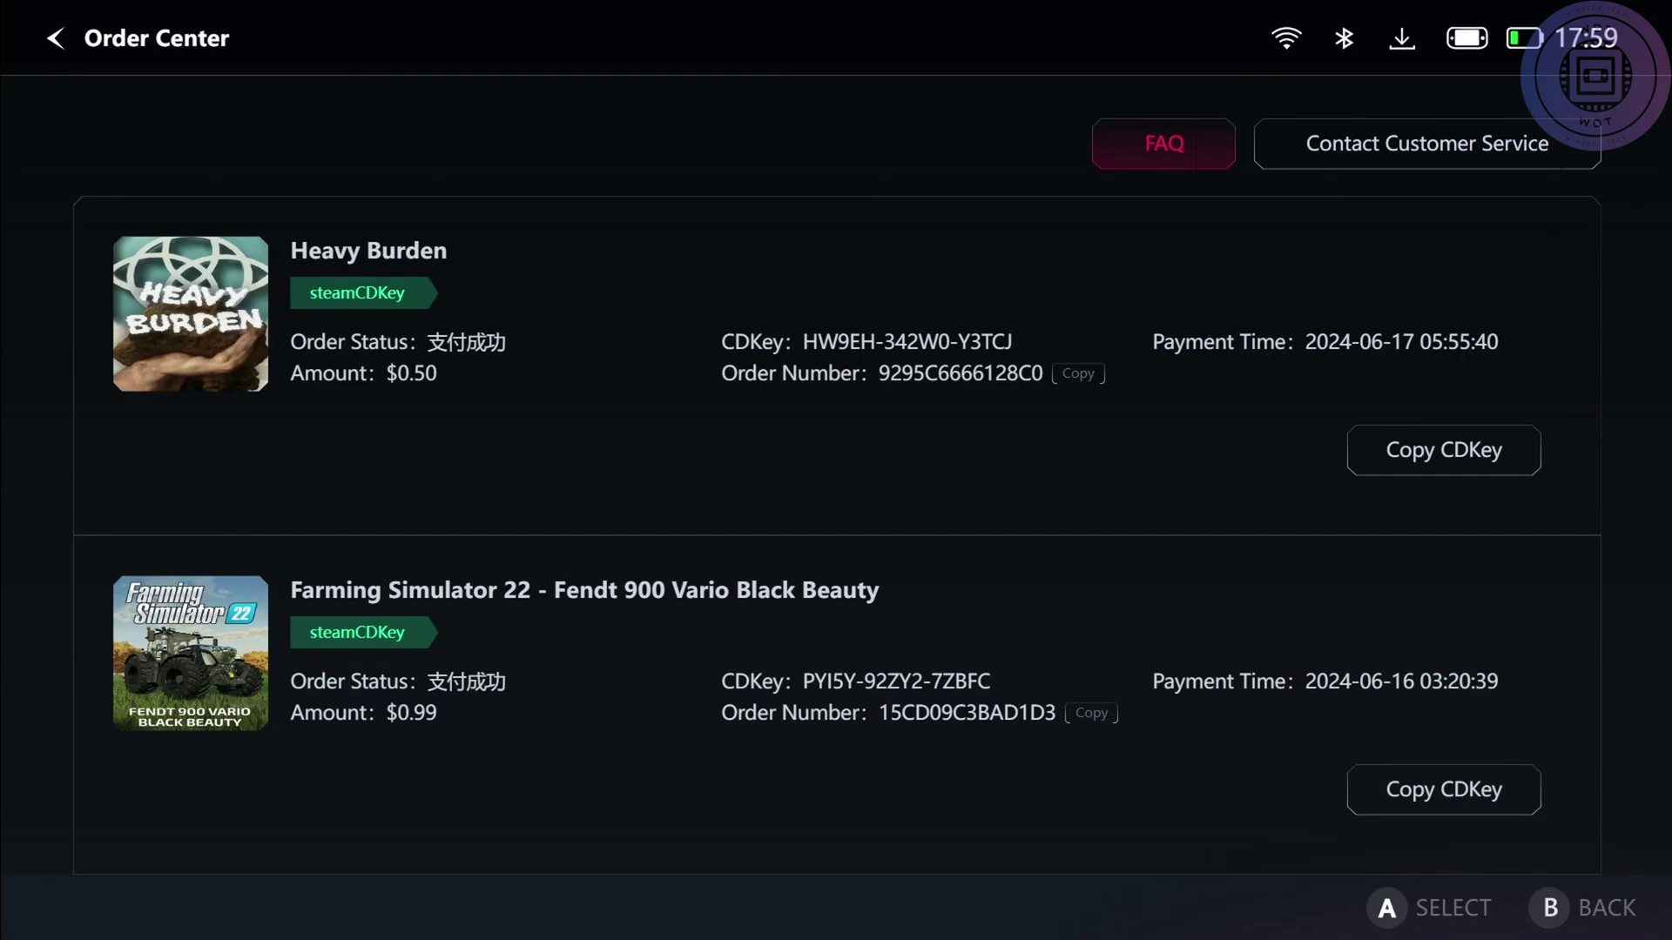
{"action": "key", "text": "Escape"}
{"action": "key", "text": "Return"}
{"action": "key", "text": "Escape"}
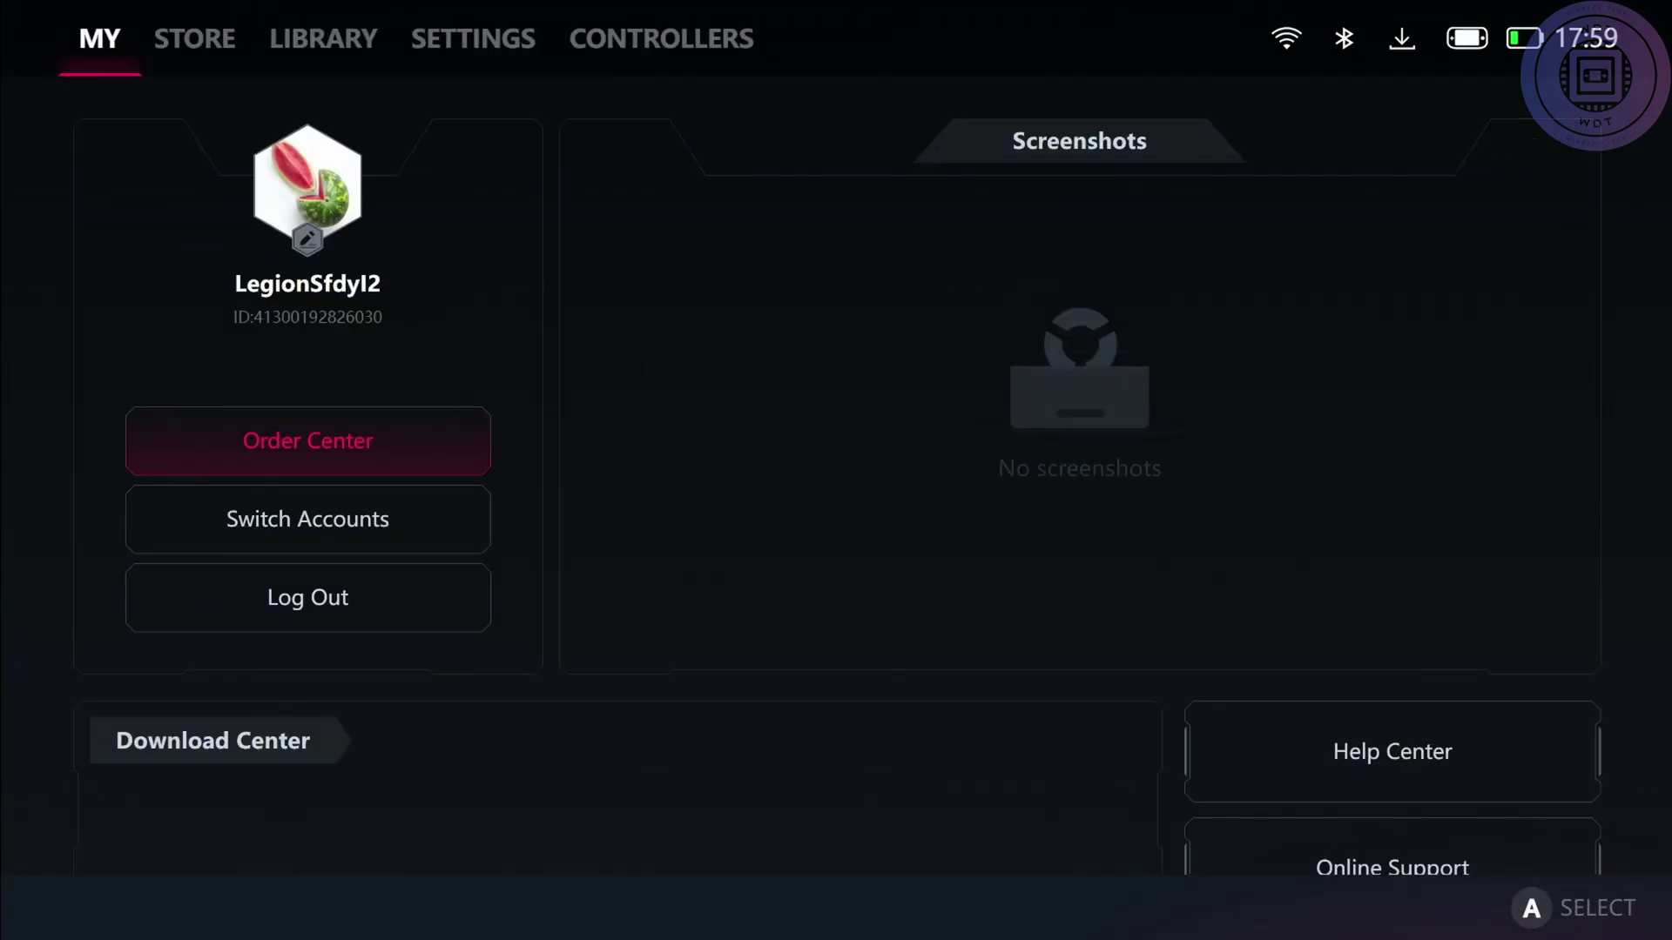
View the Switch Accounts confirmation, cancel it, and go over the Log Out and Help Center entries
{"action": "key", "text": "Down"}
{"action": "key", "text": "Return"}
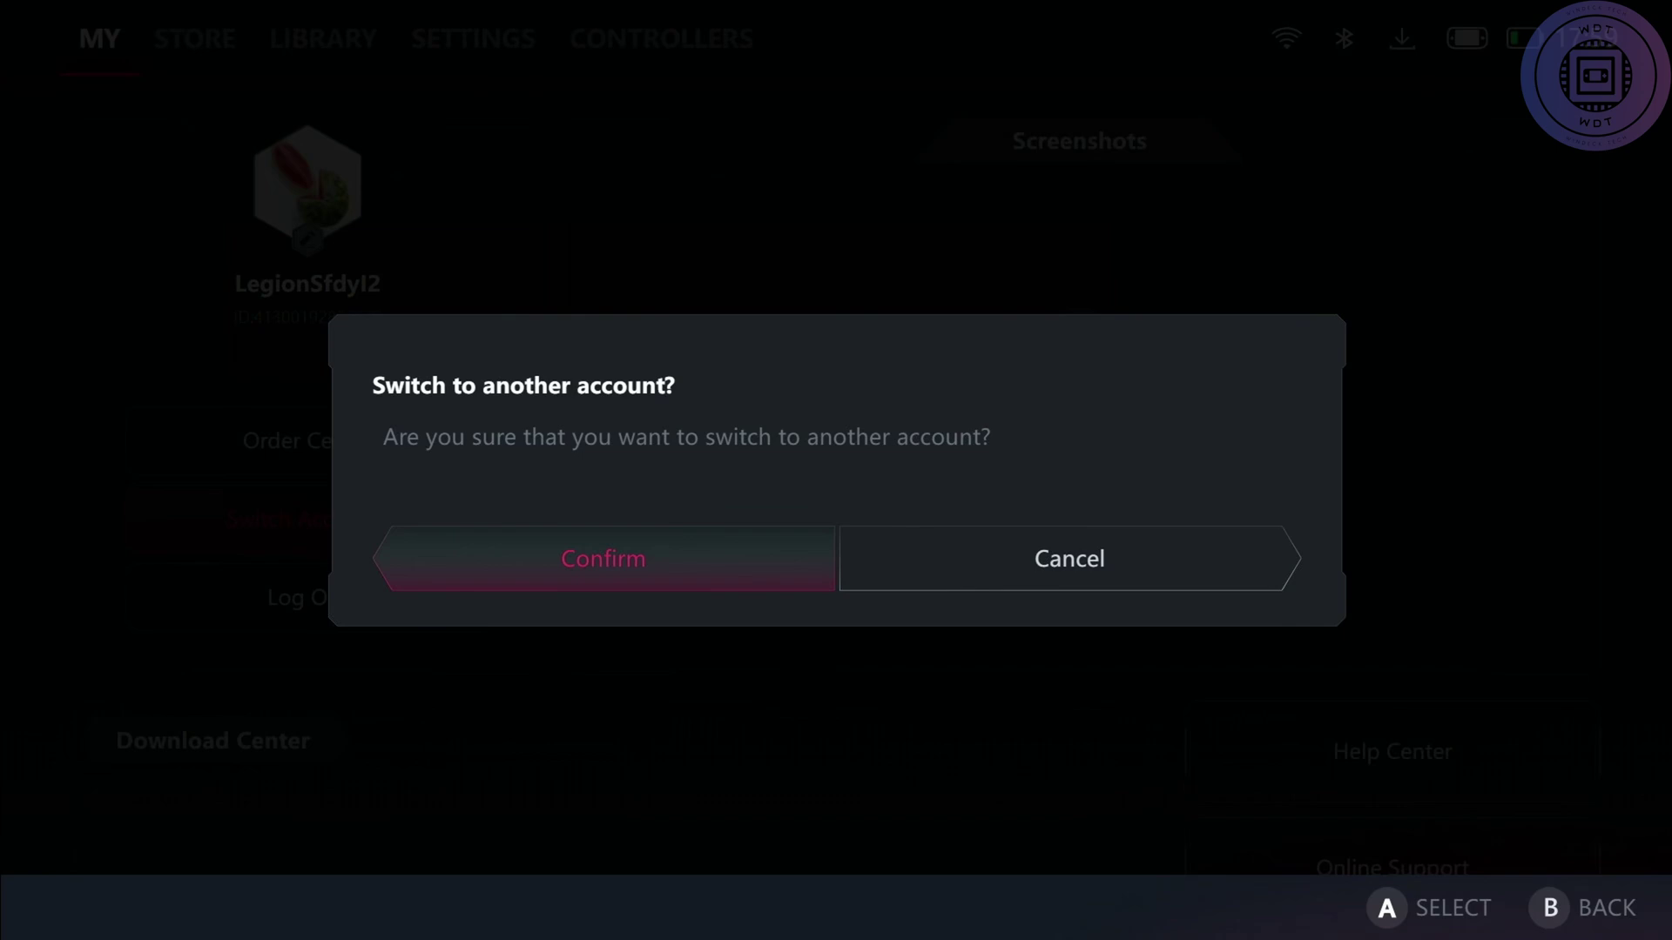
{"action": "key", "text": "Escape"}
{"action": "key", "text": "Down"}
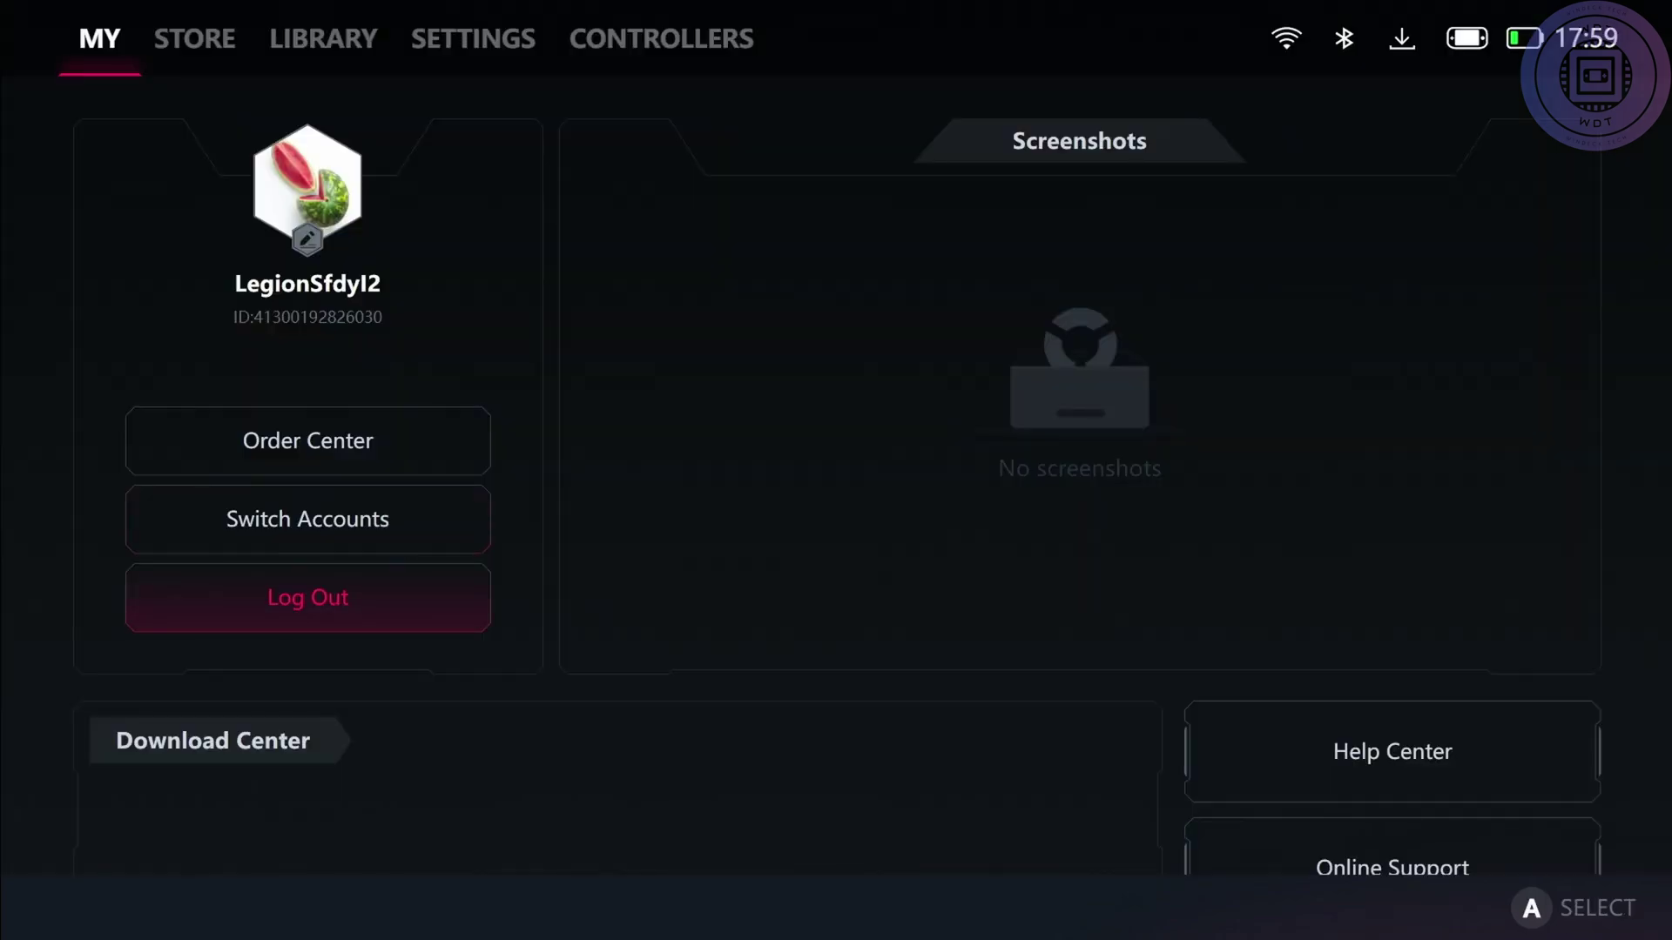
{"action": "key", "text": "Down"}
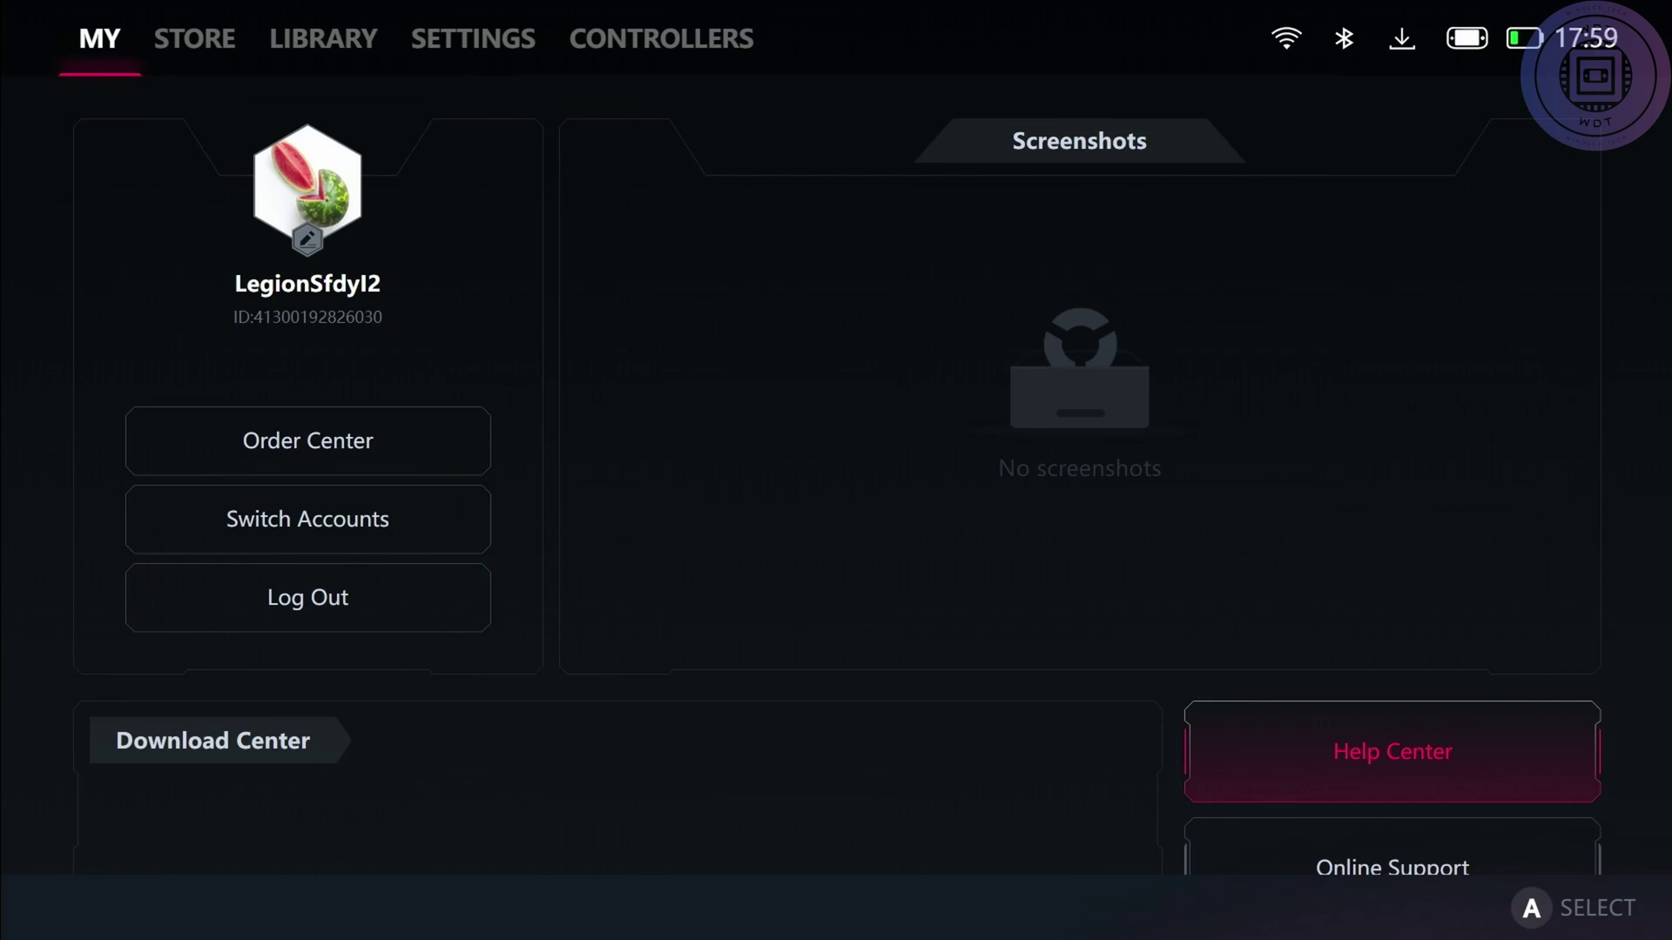
Open the game library and look through the Add Game list down to Diablo IV without adding anything
{"action": "left_click", "coordinate": [323, 39]}
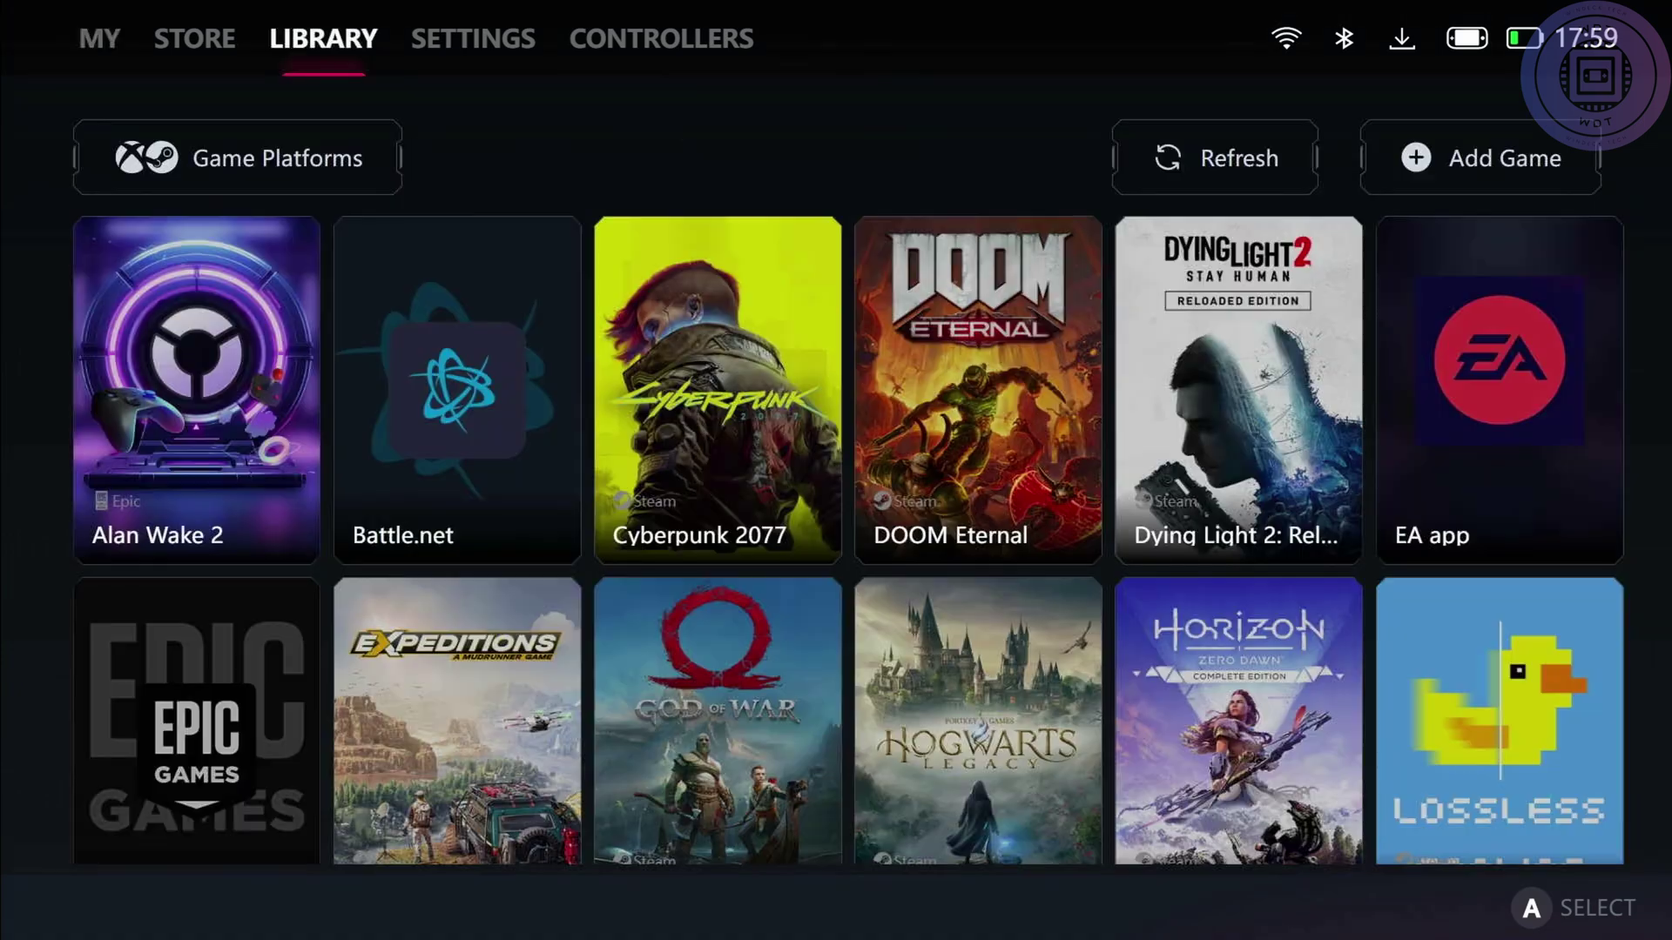
{"action": "key", "text": "Right"}
{"action": "key", "text": "Right"}
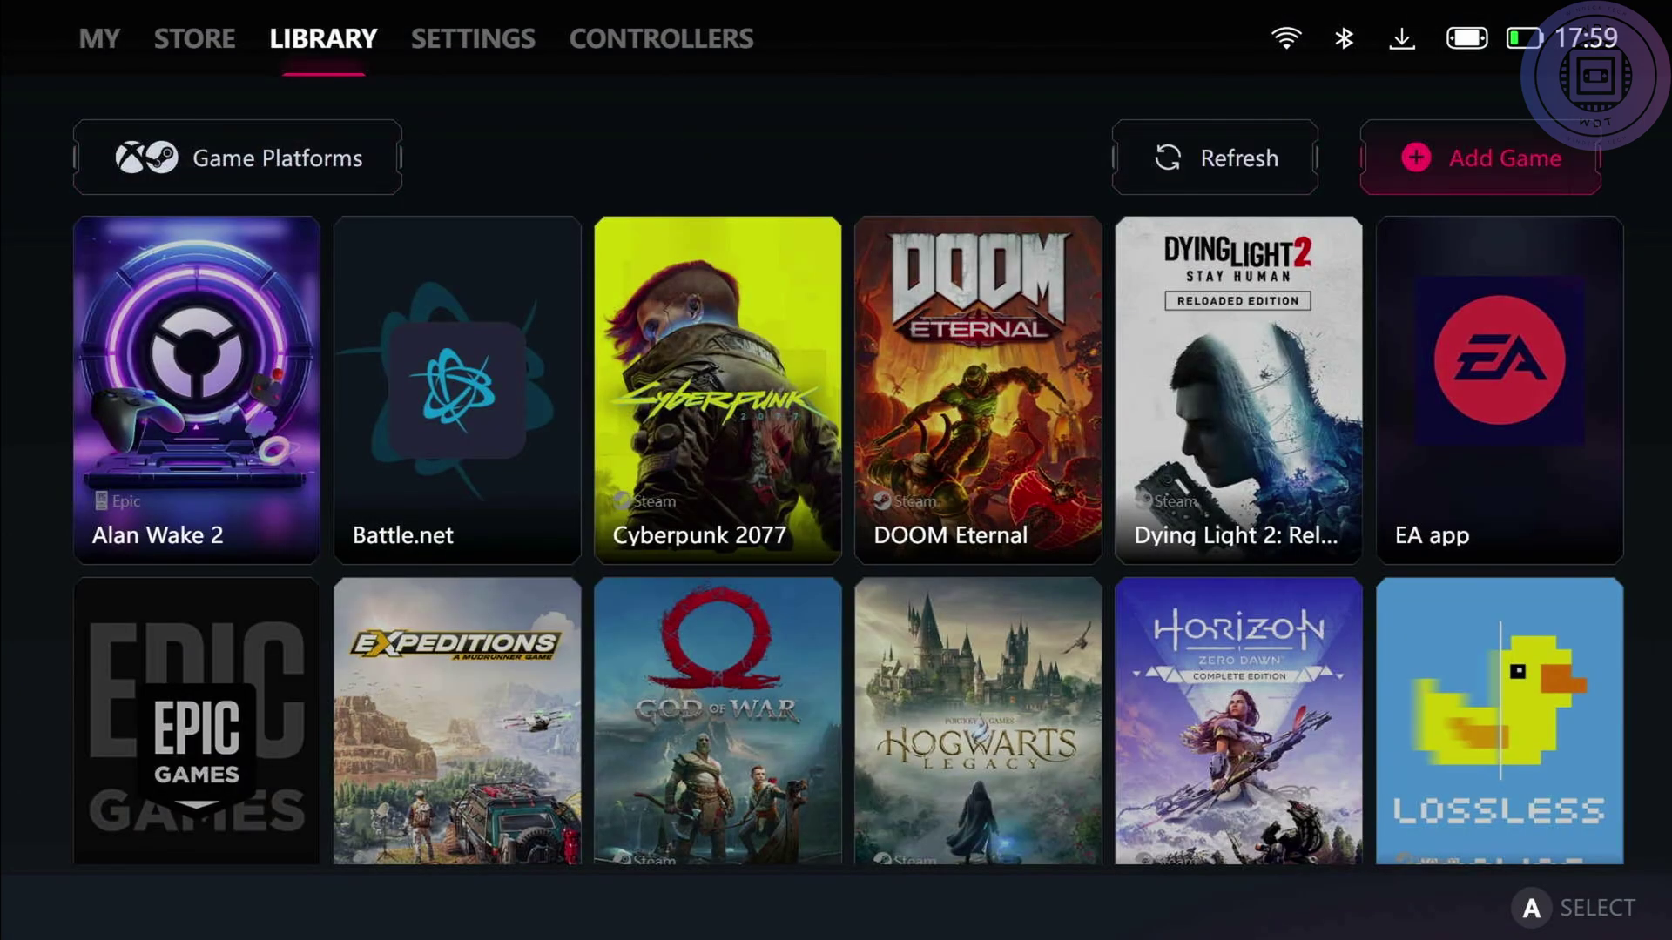
{"action": "key", "text": "Return"}
{"action": "key", "text": "Down"}
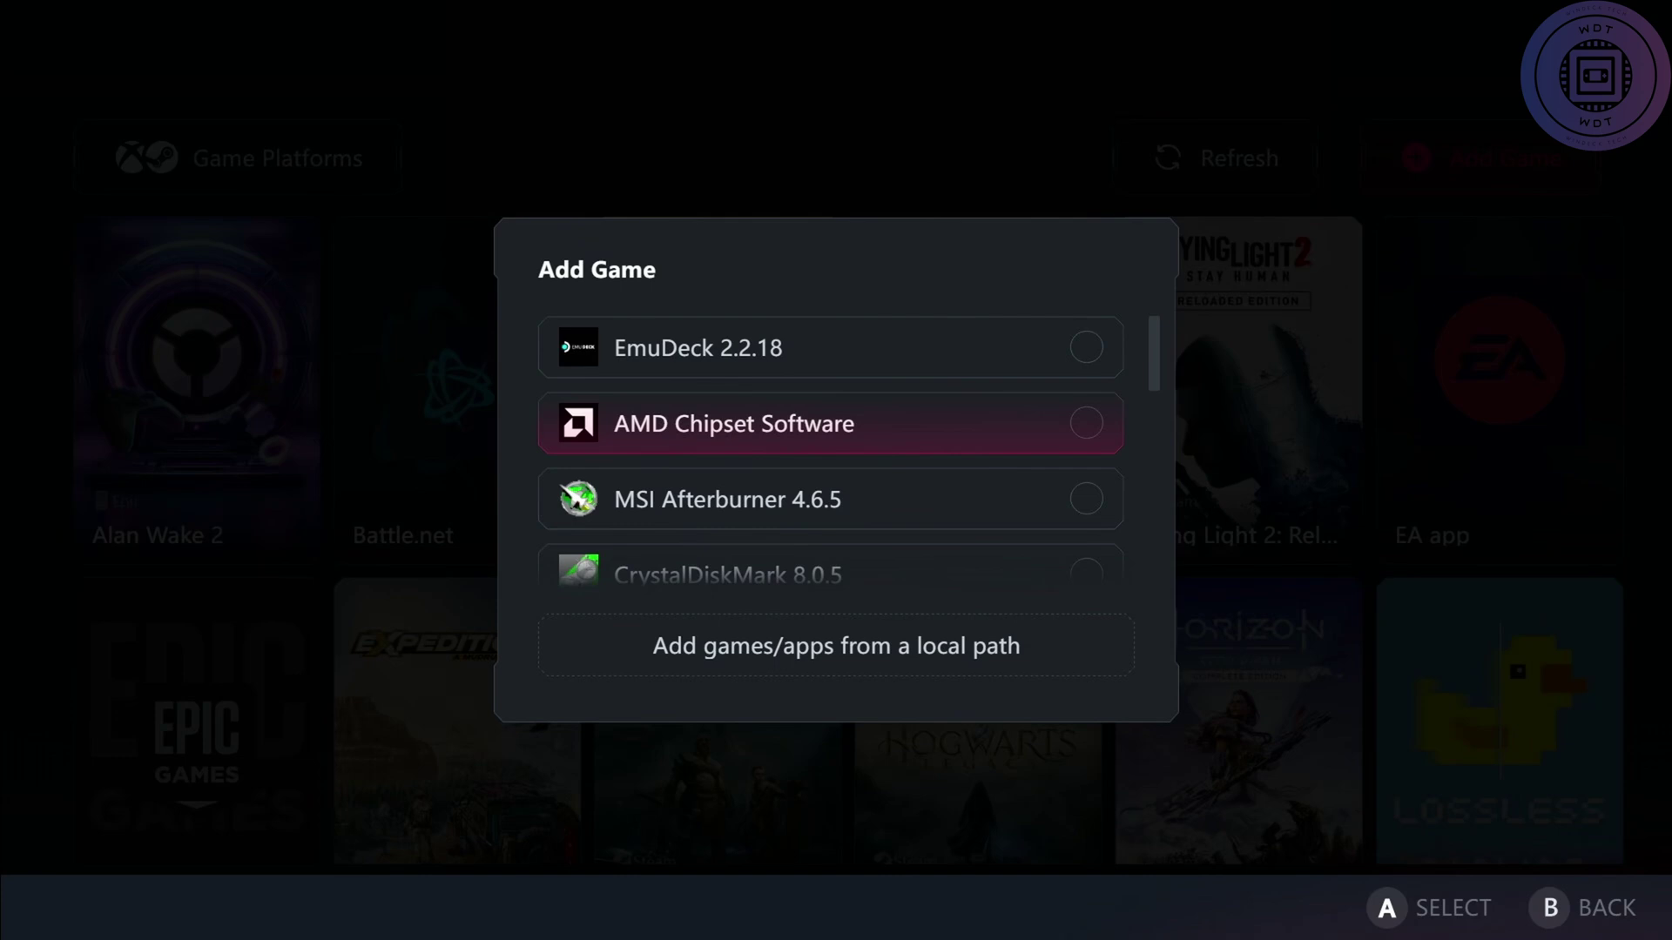
{"action": "key", "text": "Down"}
{"action": "key", "text": "Down"}
{"action": "key", "text": "Down"}
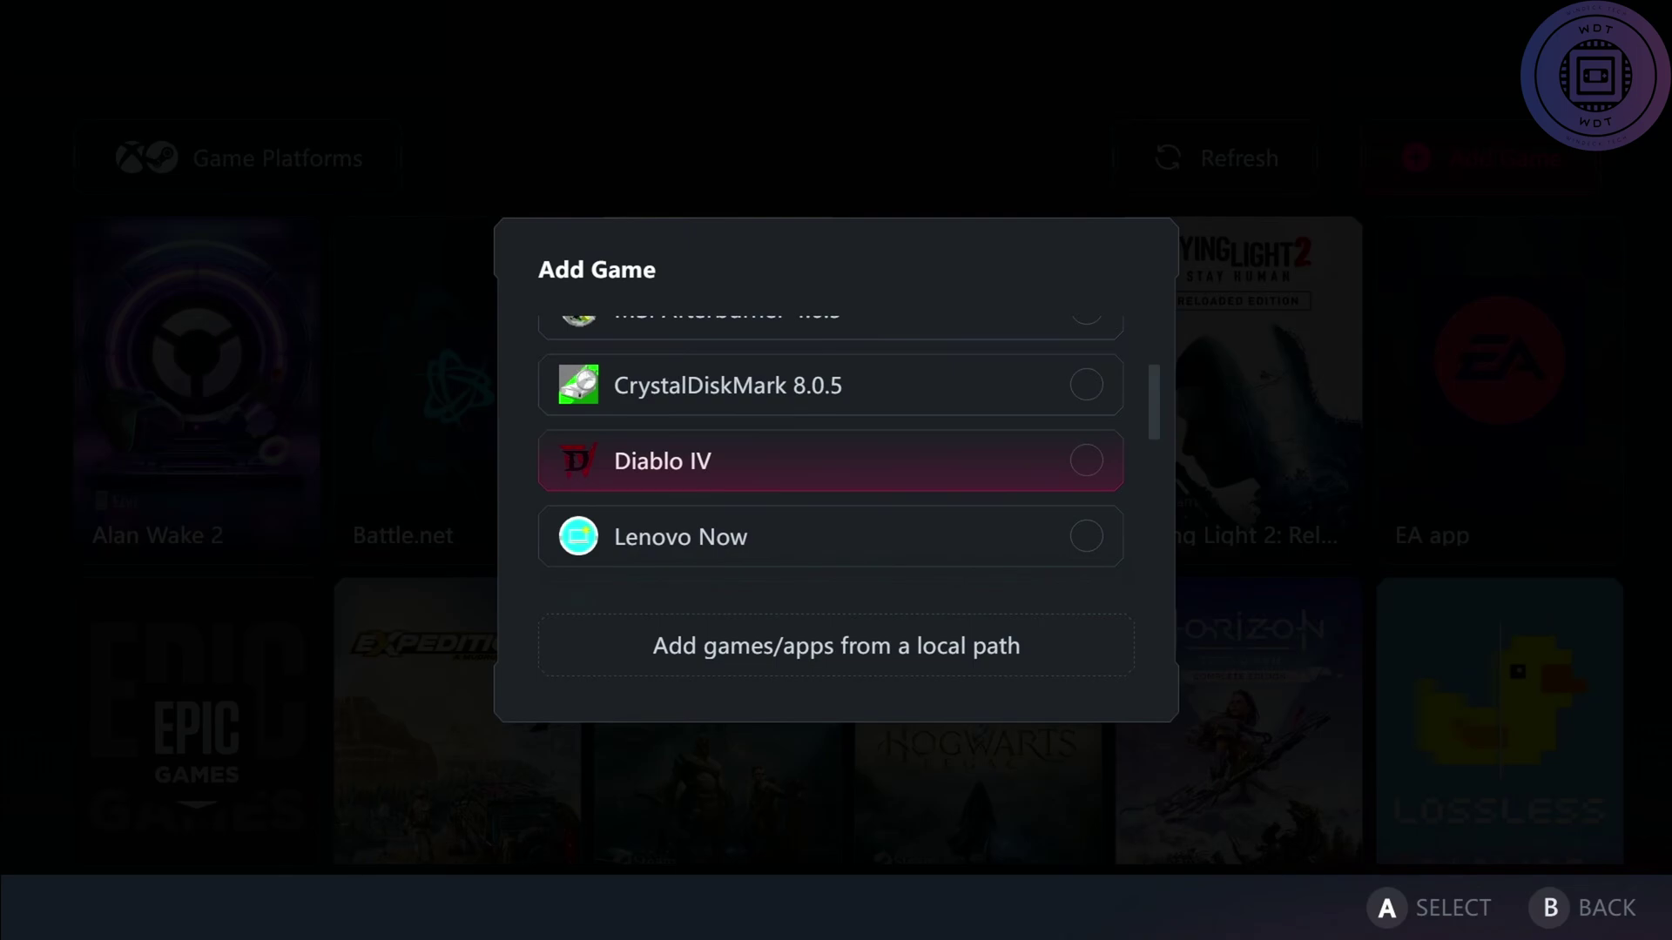
{"action": "key", "text": "Escape"}
Examine the Game Platforms page for launchers that can be opened or downloaded, and return to the library
{"action": "key", "text": "Left"}
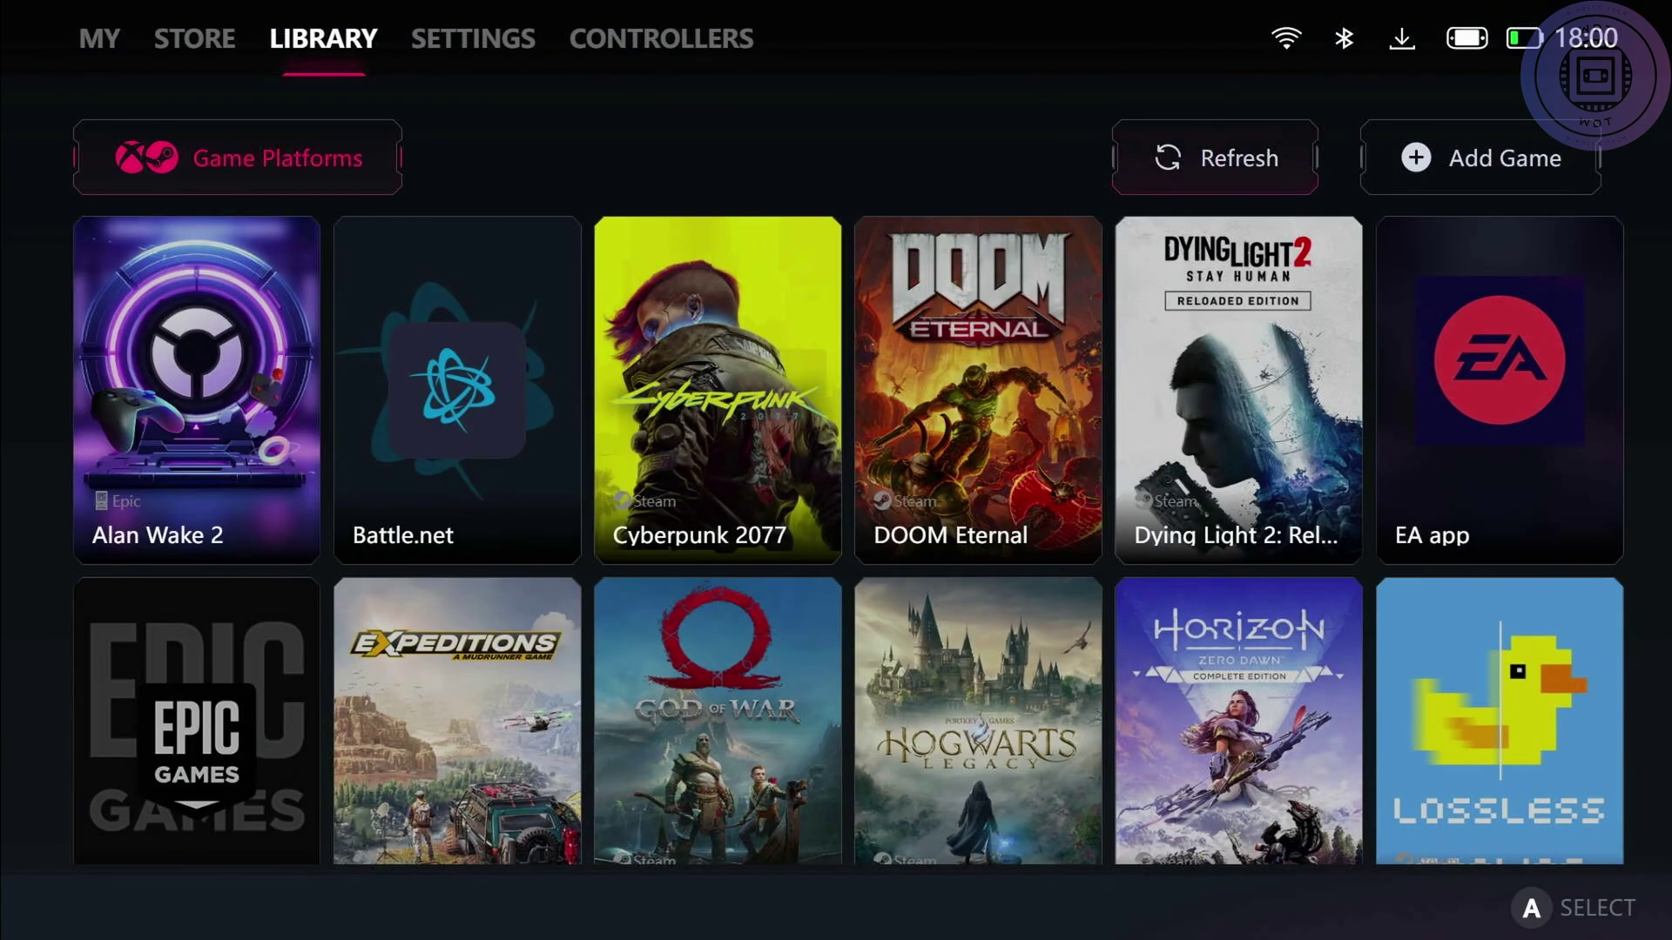
{"action": "key", "text": "Return"}
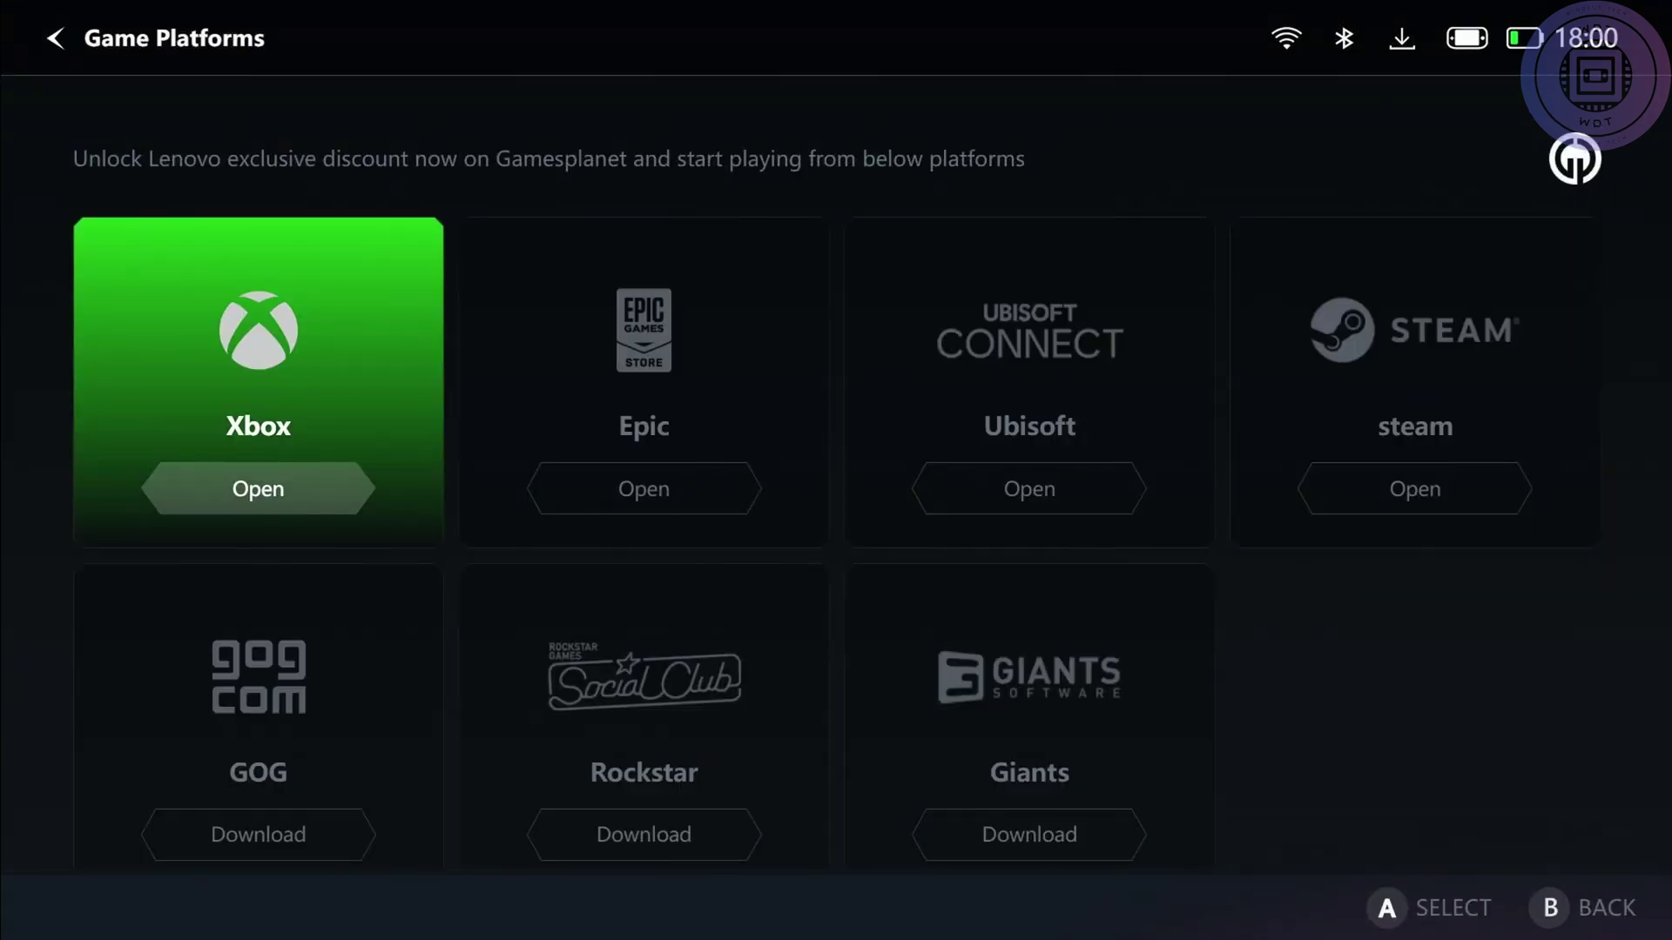
{"action": "key", "text": "Down"}
{"action": "key", "text": "Right"}
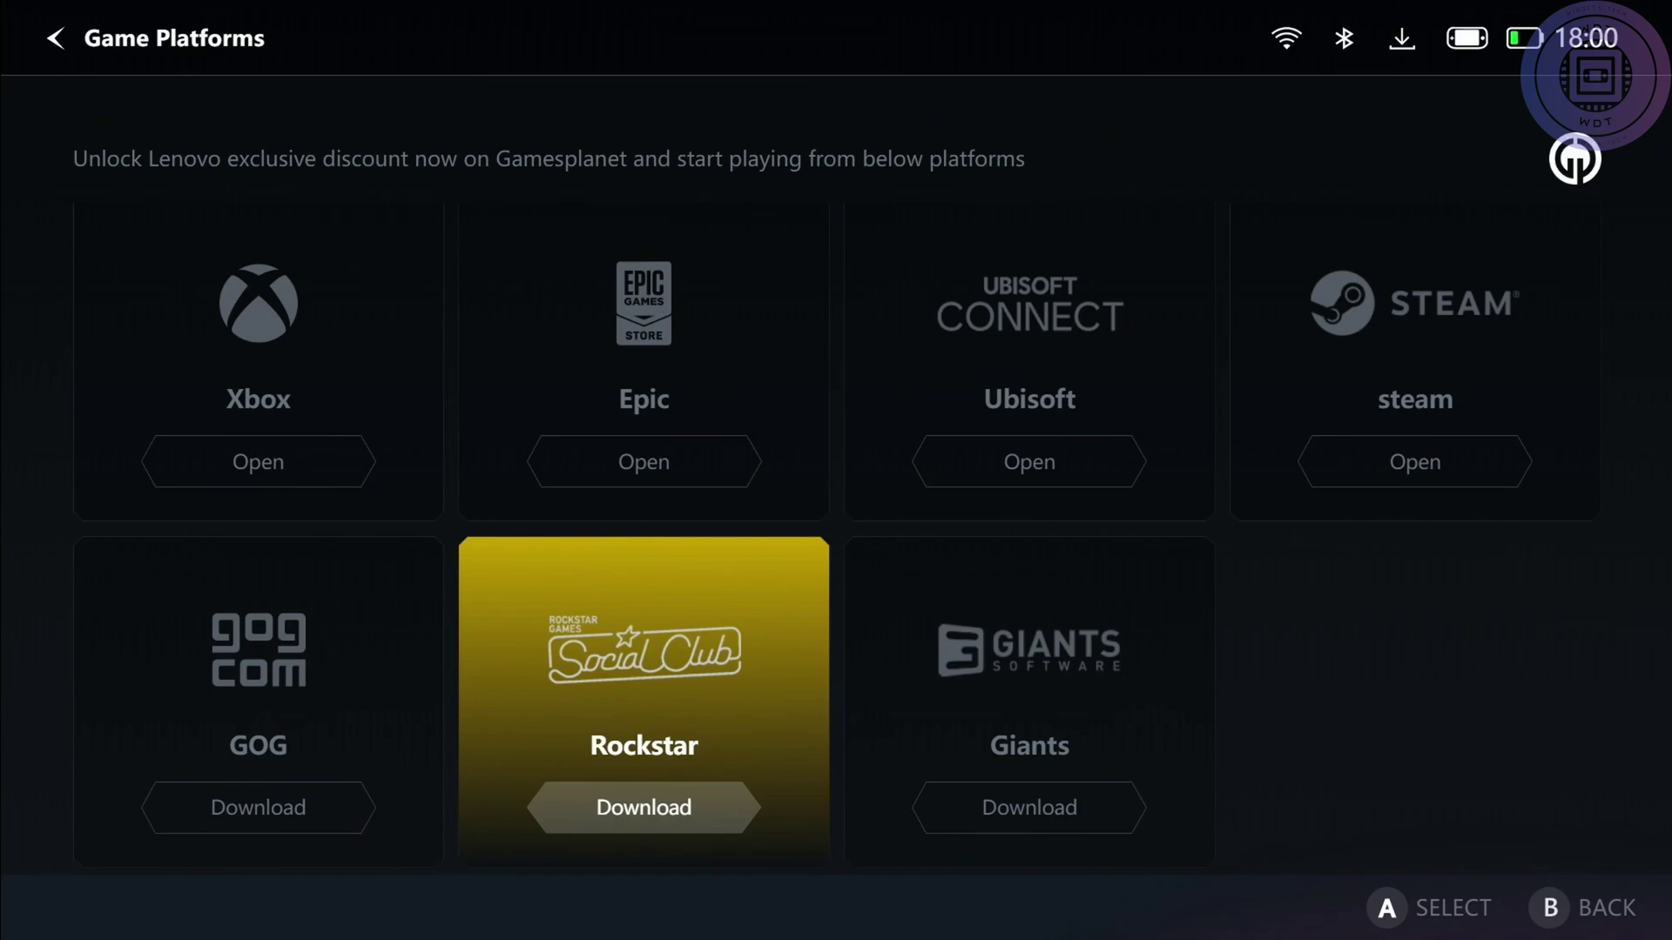
{"action": "key", "text": "Left"}
{"action": "key", "text": "Up"}
{"action": "key", "text": "Right"}
{"action": "key", "text": "Right"}
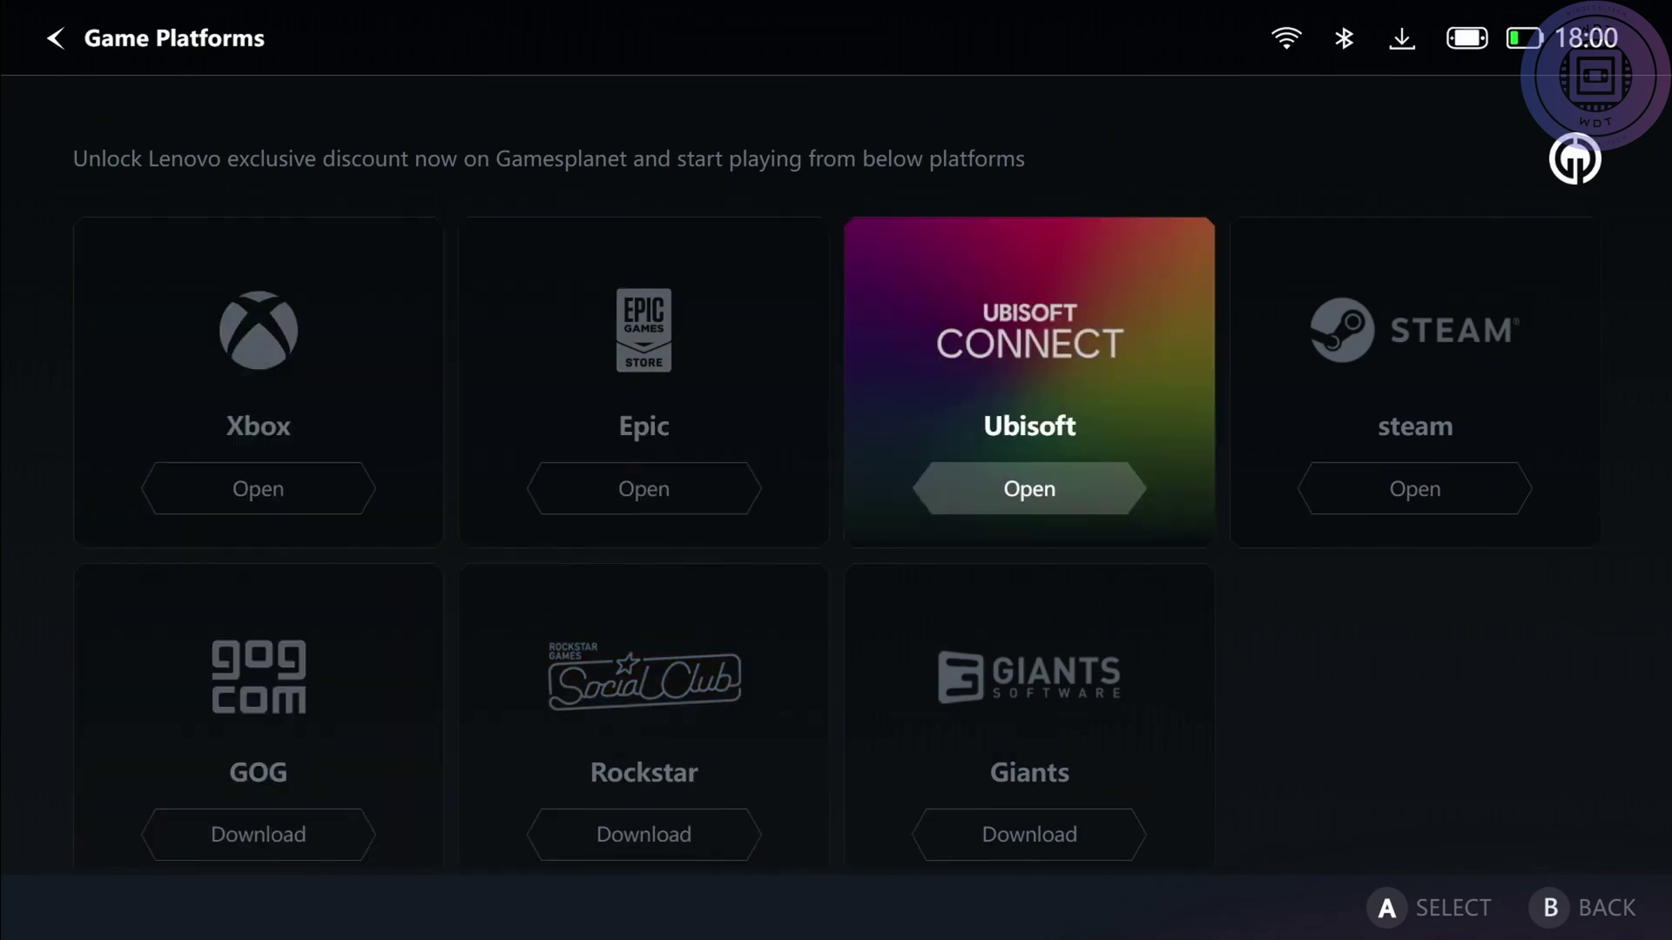
{"action": "key", "text": "Escape"}
View the options available for Marvel's Spider-Man Remastered and The Ascent in the library, closing each without a choice
{"action": "key", "text": "Down"}
{"action": "key", "text": "Down"}
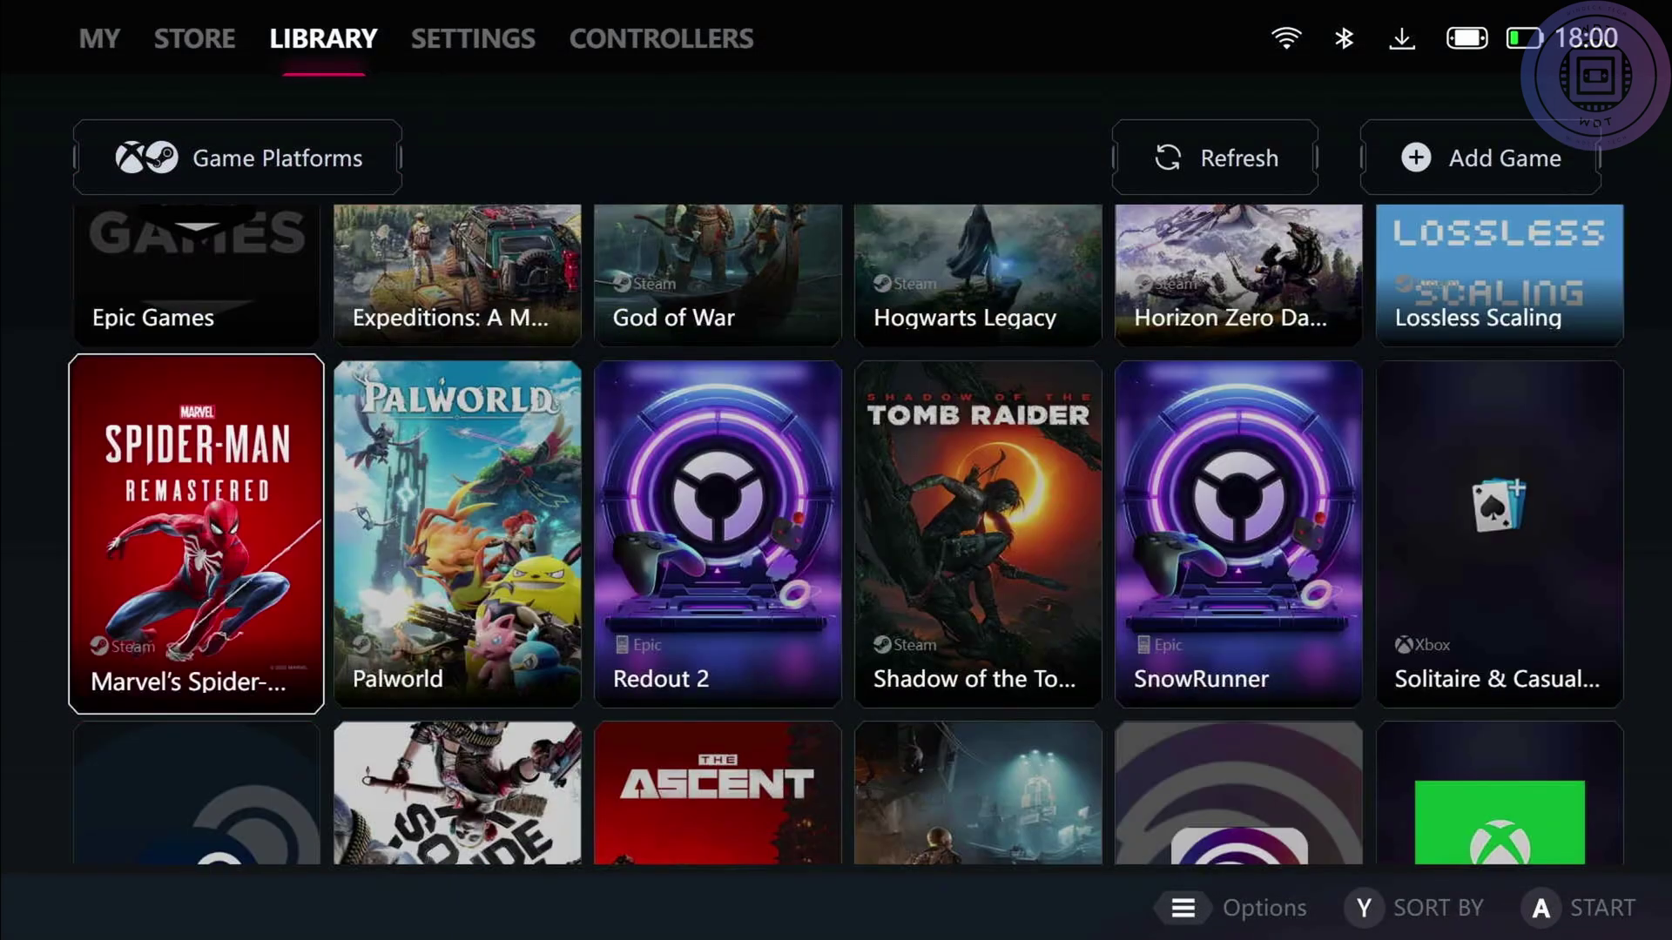
{"action": "key", "text": "Menu"}
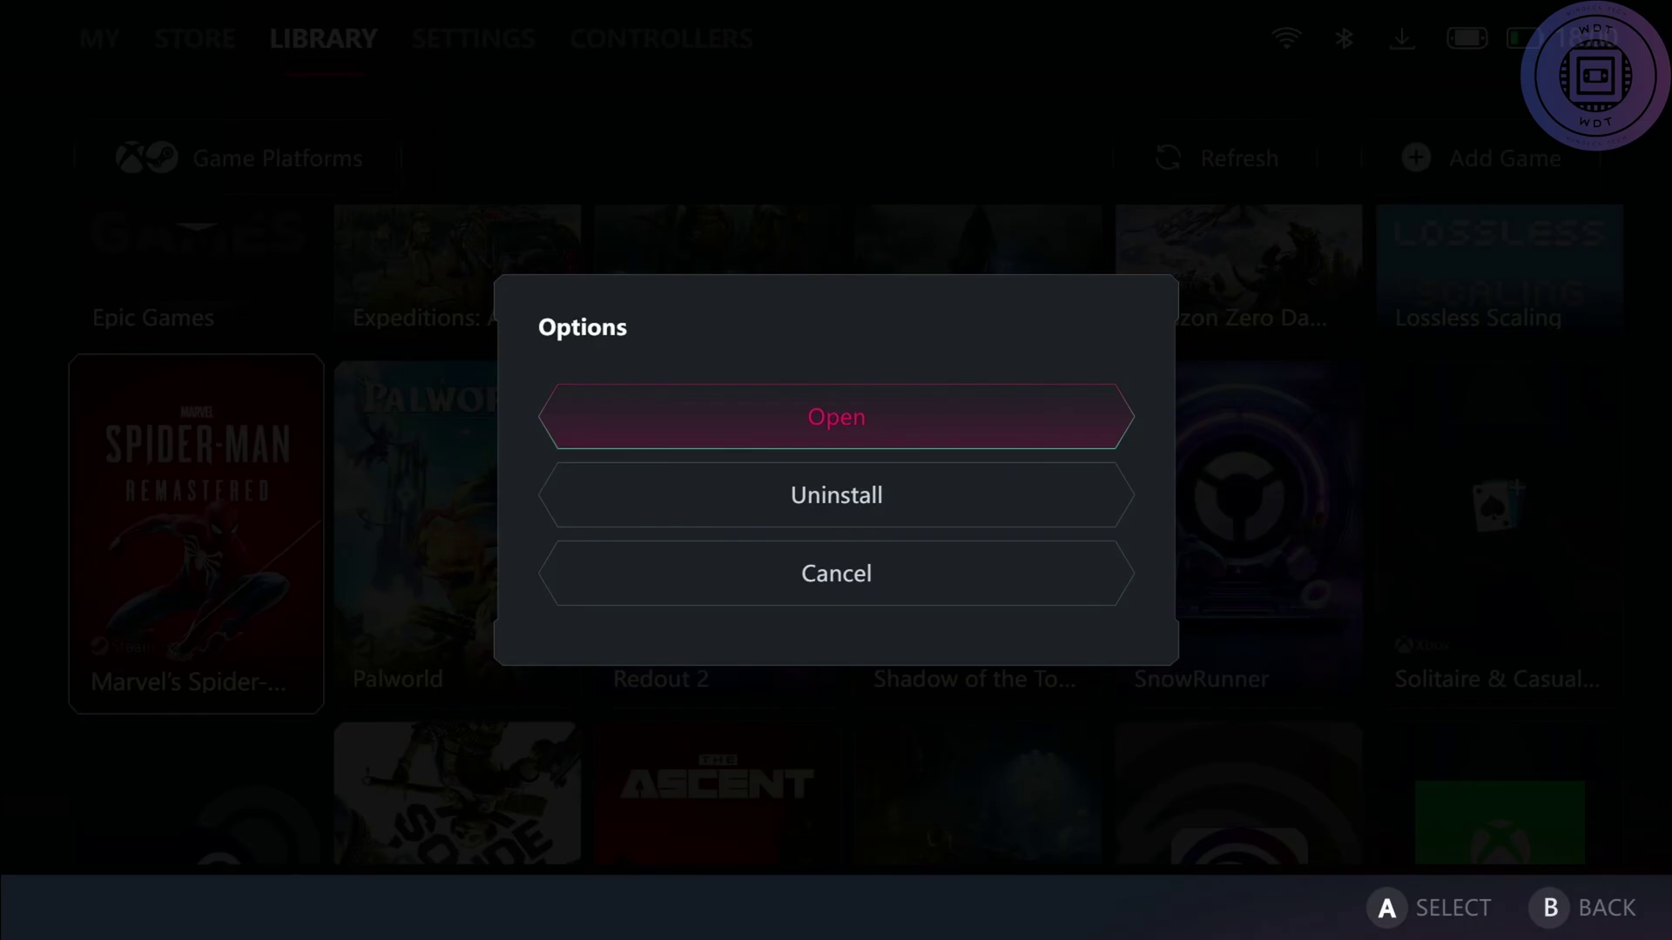
{"action": "key", "text": "Escape"}
{"action": "key", "text": "Right"}
{"action": "key", "text": "Down"}
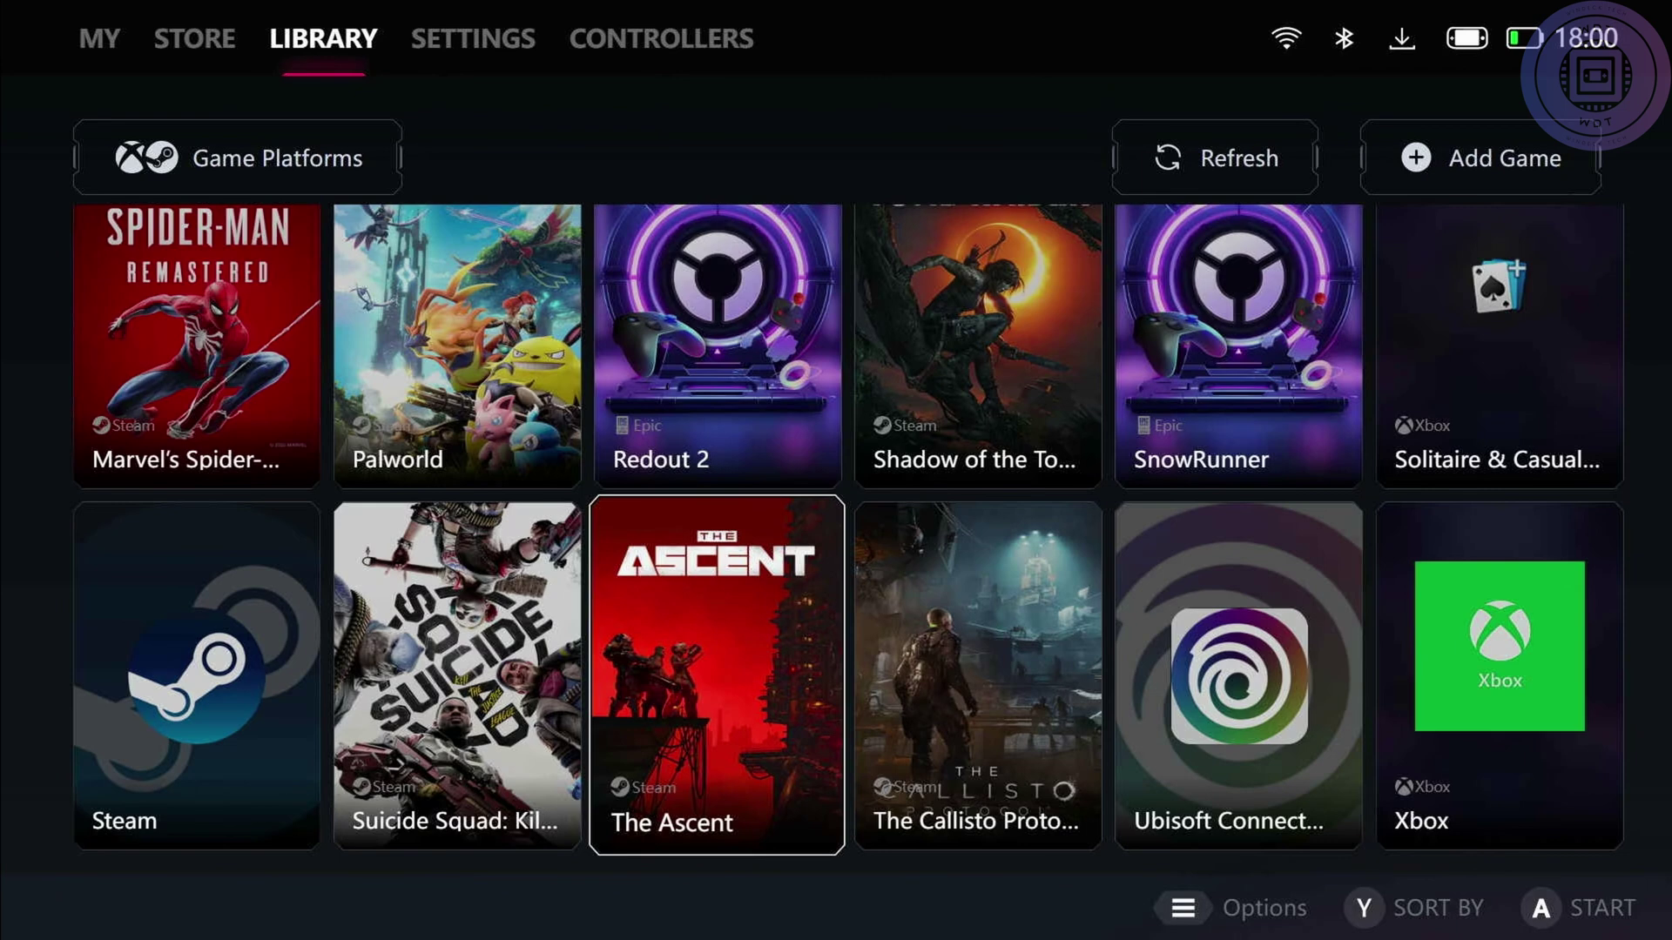
{"action": "key", "text": "Menu"}
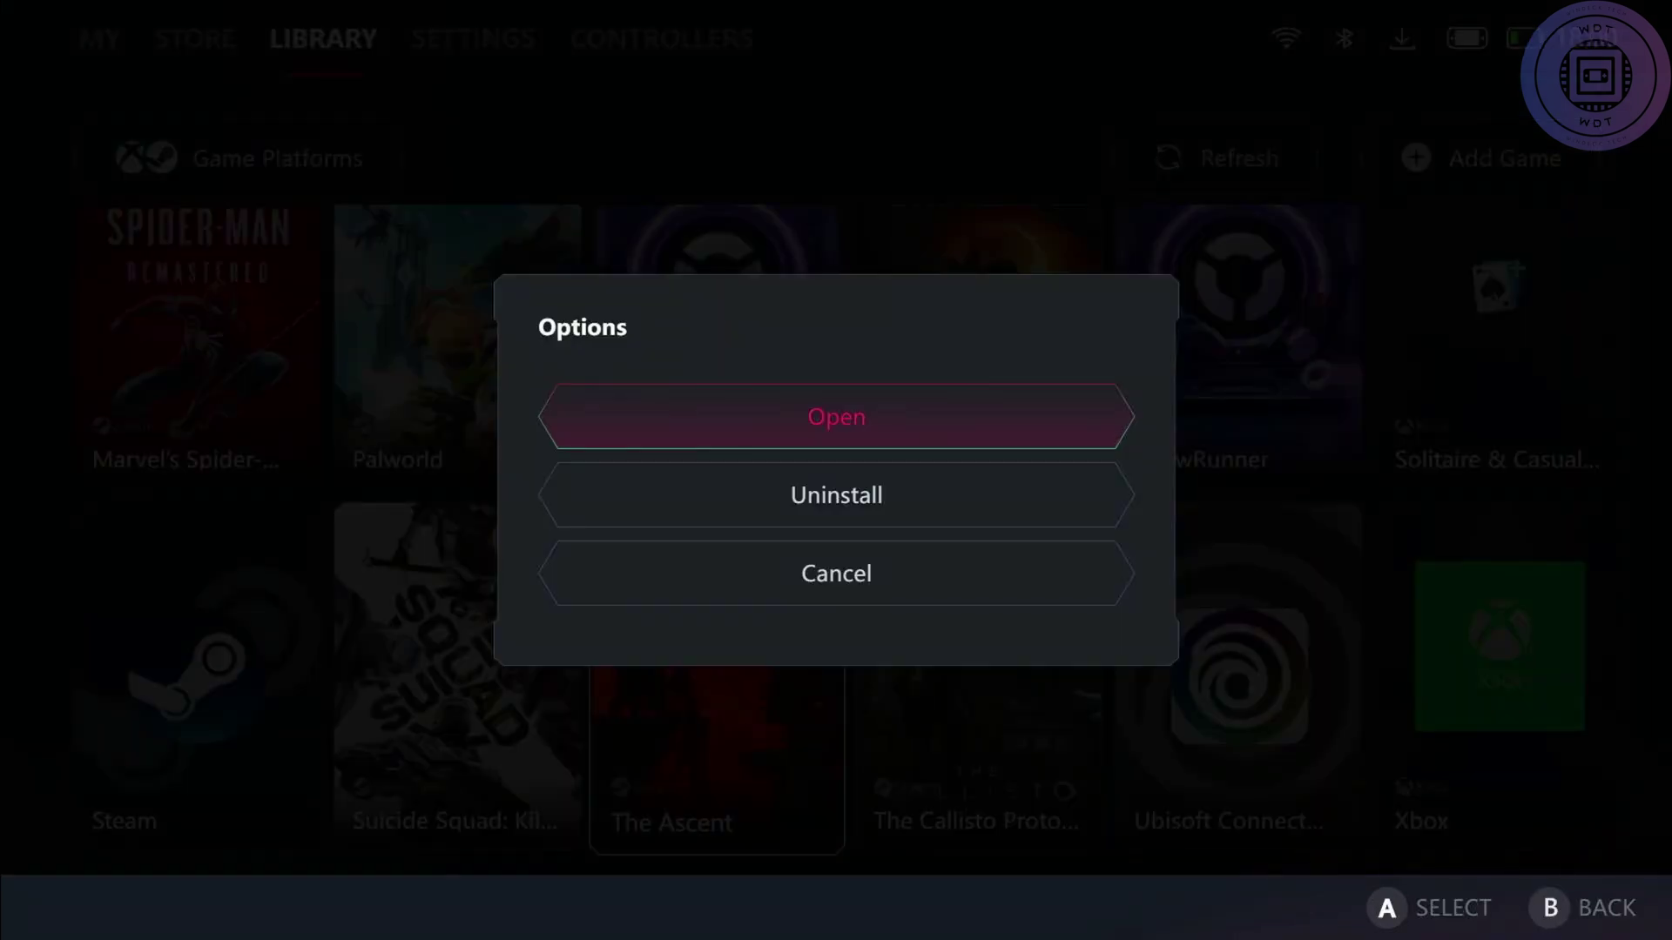
{"action": "key", "text": "Escape"}
Look over the lower rows of the library for games and launchers from Steam, Epic, Xbox and Ubisoft
{"action": "key", "text": "Right"}
{"action": "key", "text": "Up"}
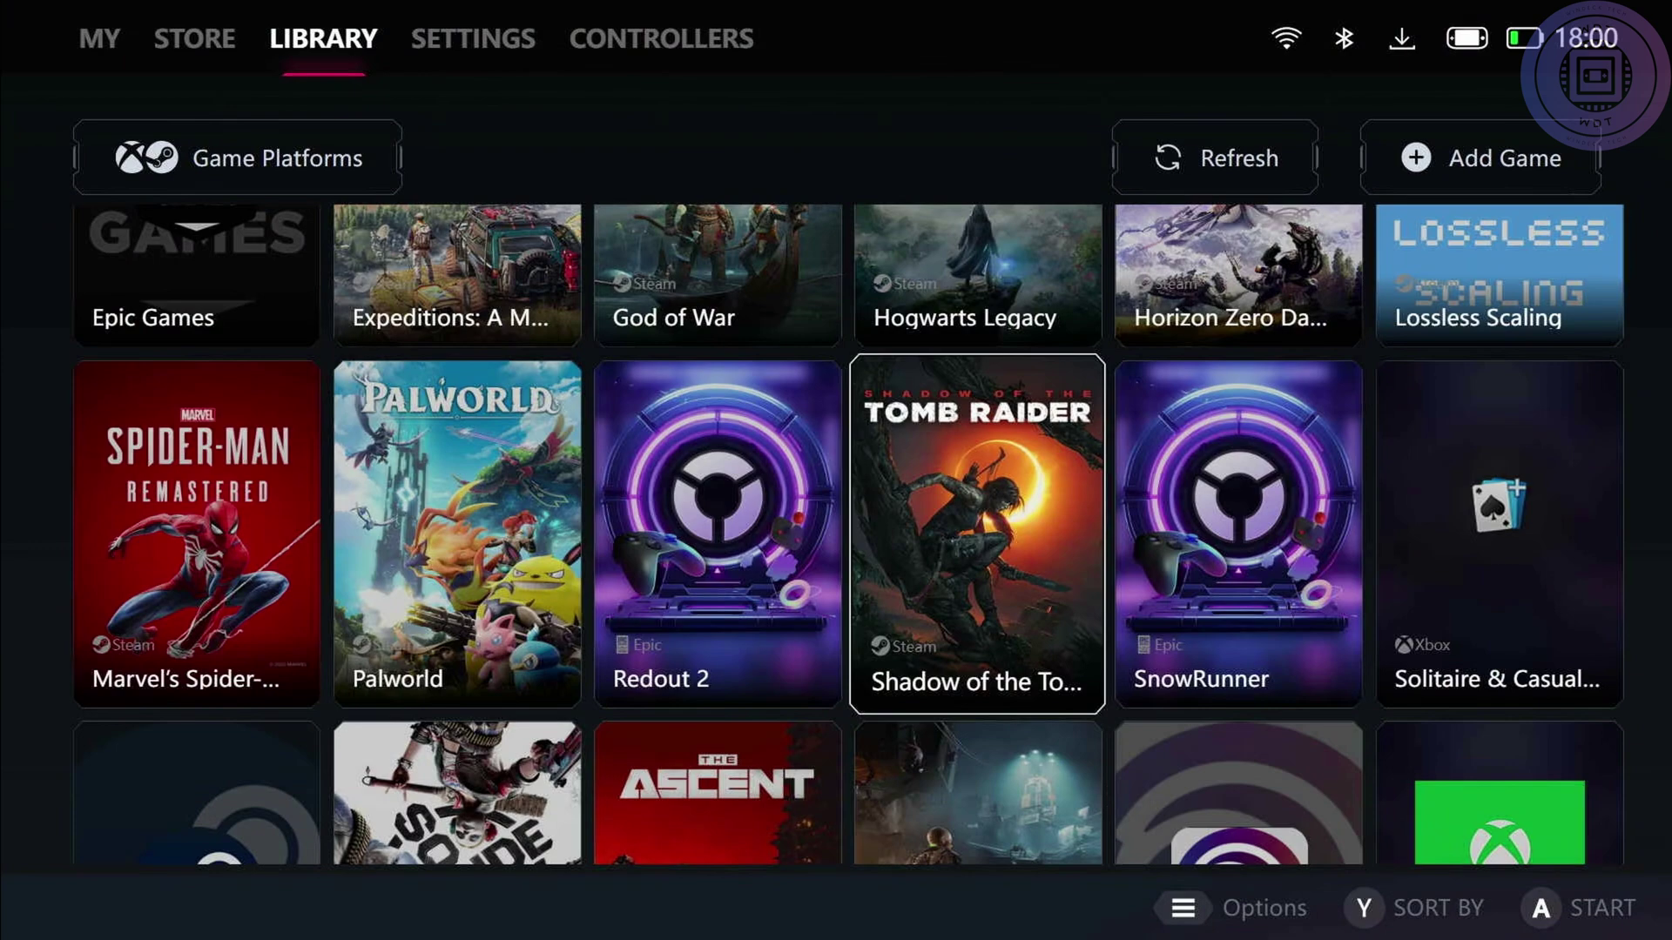
{"action": "key", "text": "Up"}
{"action": "key", "text": "Down"}
{"action": "key", "text": "Down"}
{"action": "key", "text": "Right"}
{"action": "key", "text": "Right"}
{"action": "key", "text": "Up"}
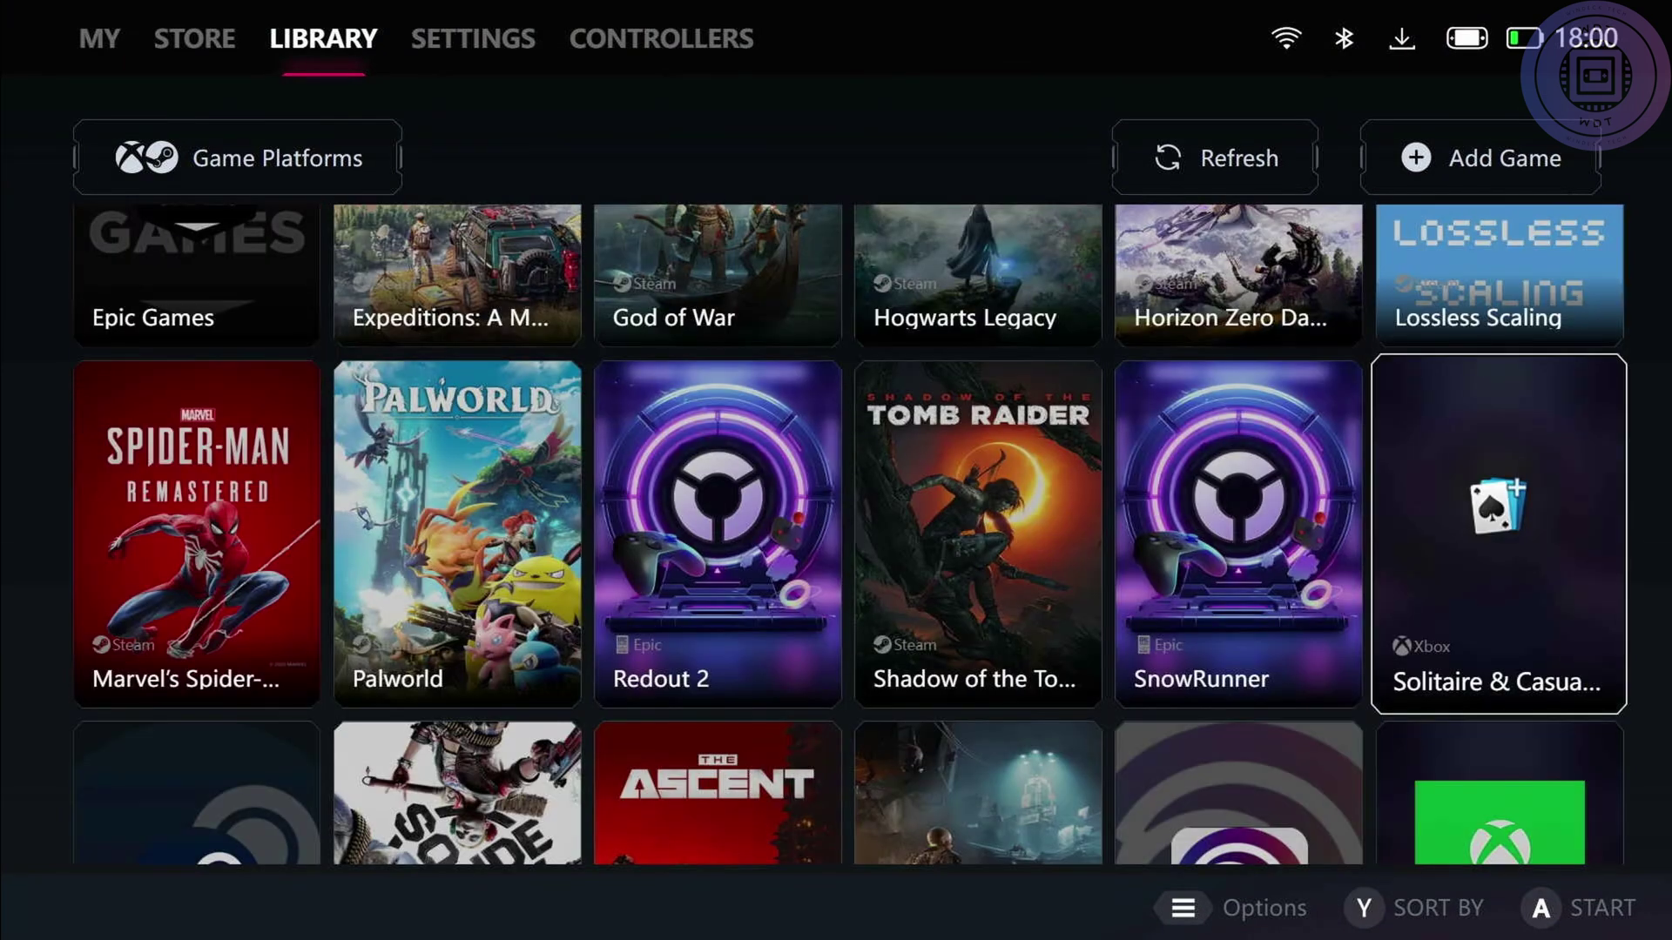
{"action": "key", "text": "Down"}
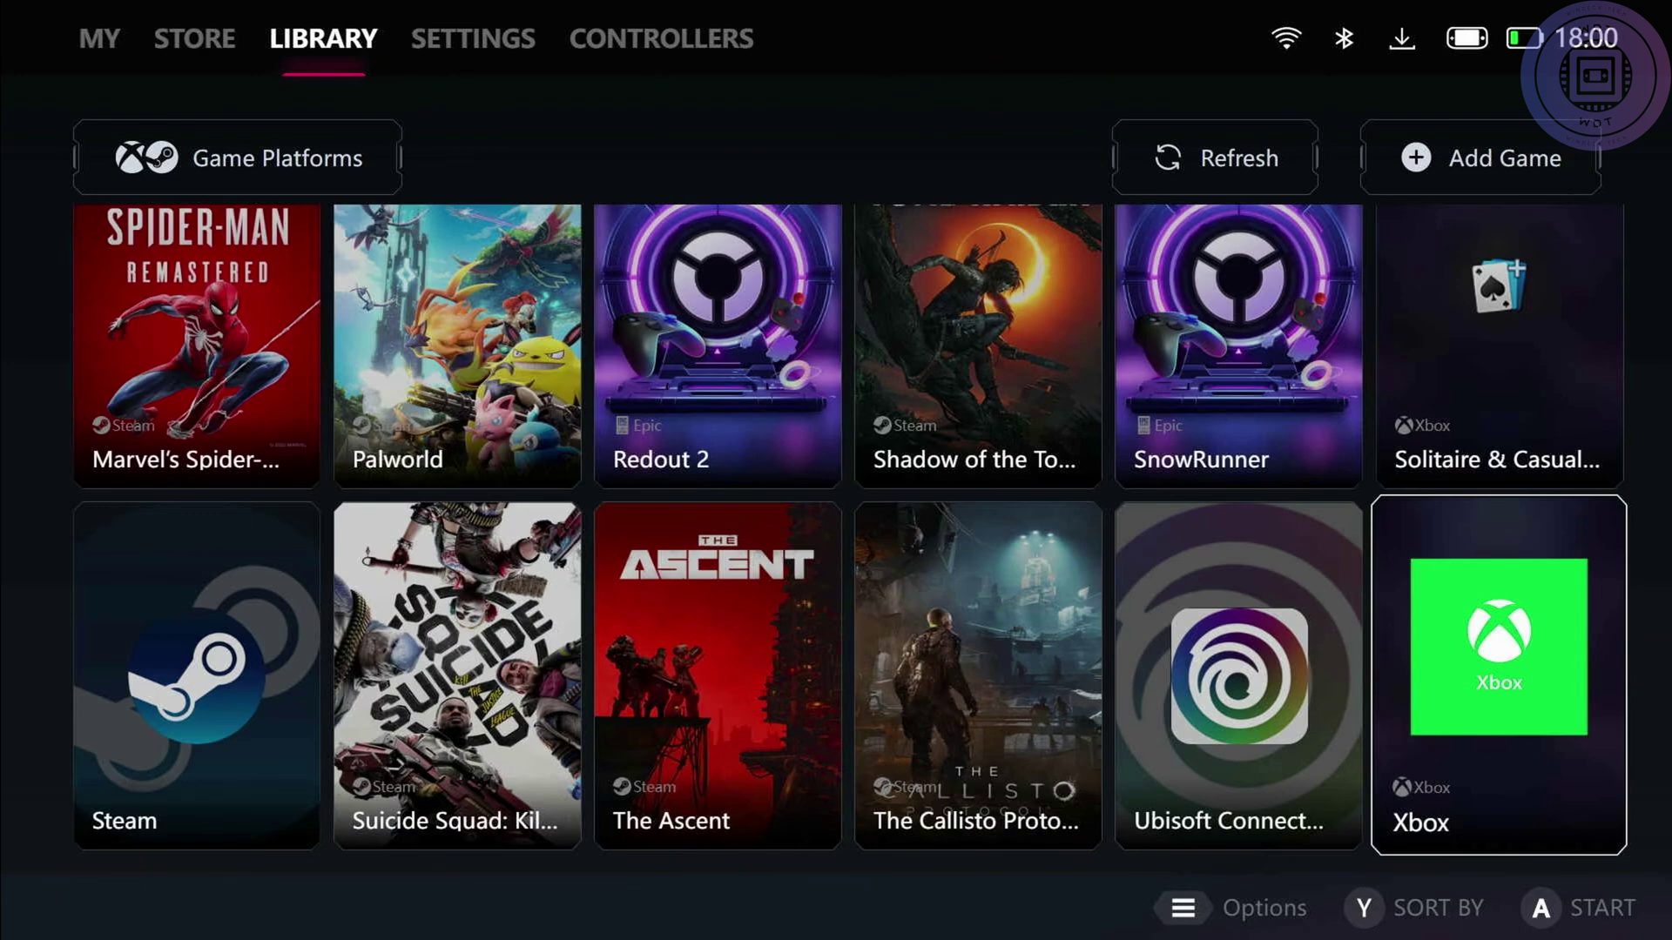
{"action": "key", "text": "Left"}
{"action": "key", "text": "Left"}
{"action": "key", "text": "Up"}
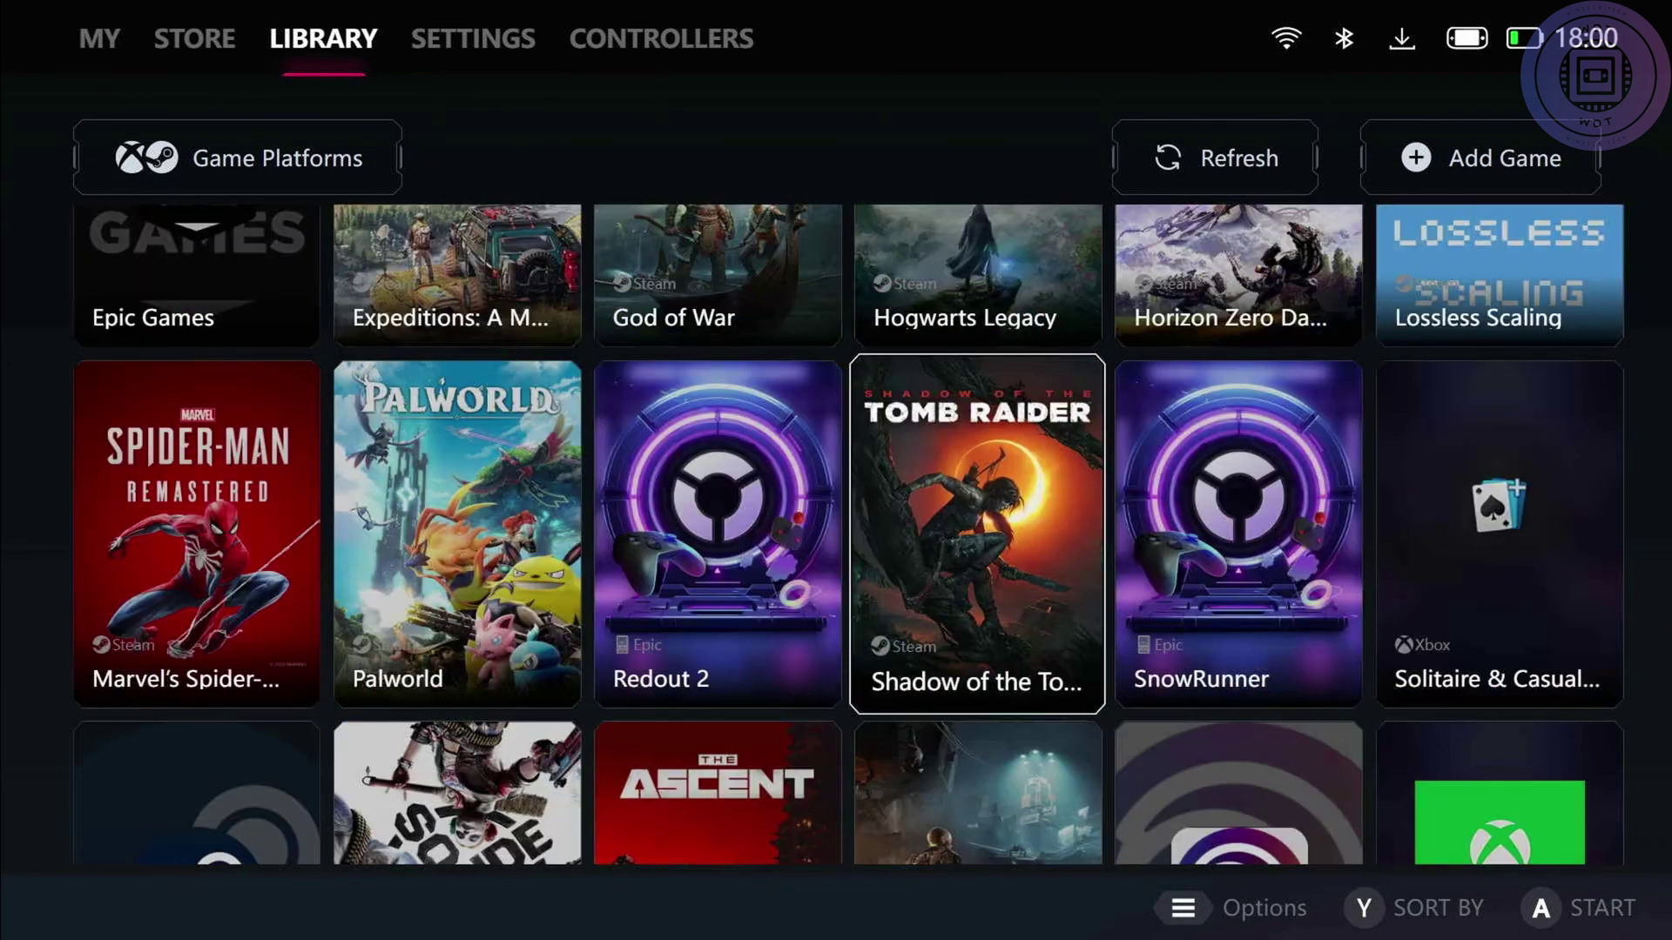
{"action": "key", "text": "Left"}
{"action": "key", "text": "Right"}
{"action": "key", "text": "Right"}
{"action": "key", "text": "Left"}
{"action": "key", "text": "Left"}
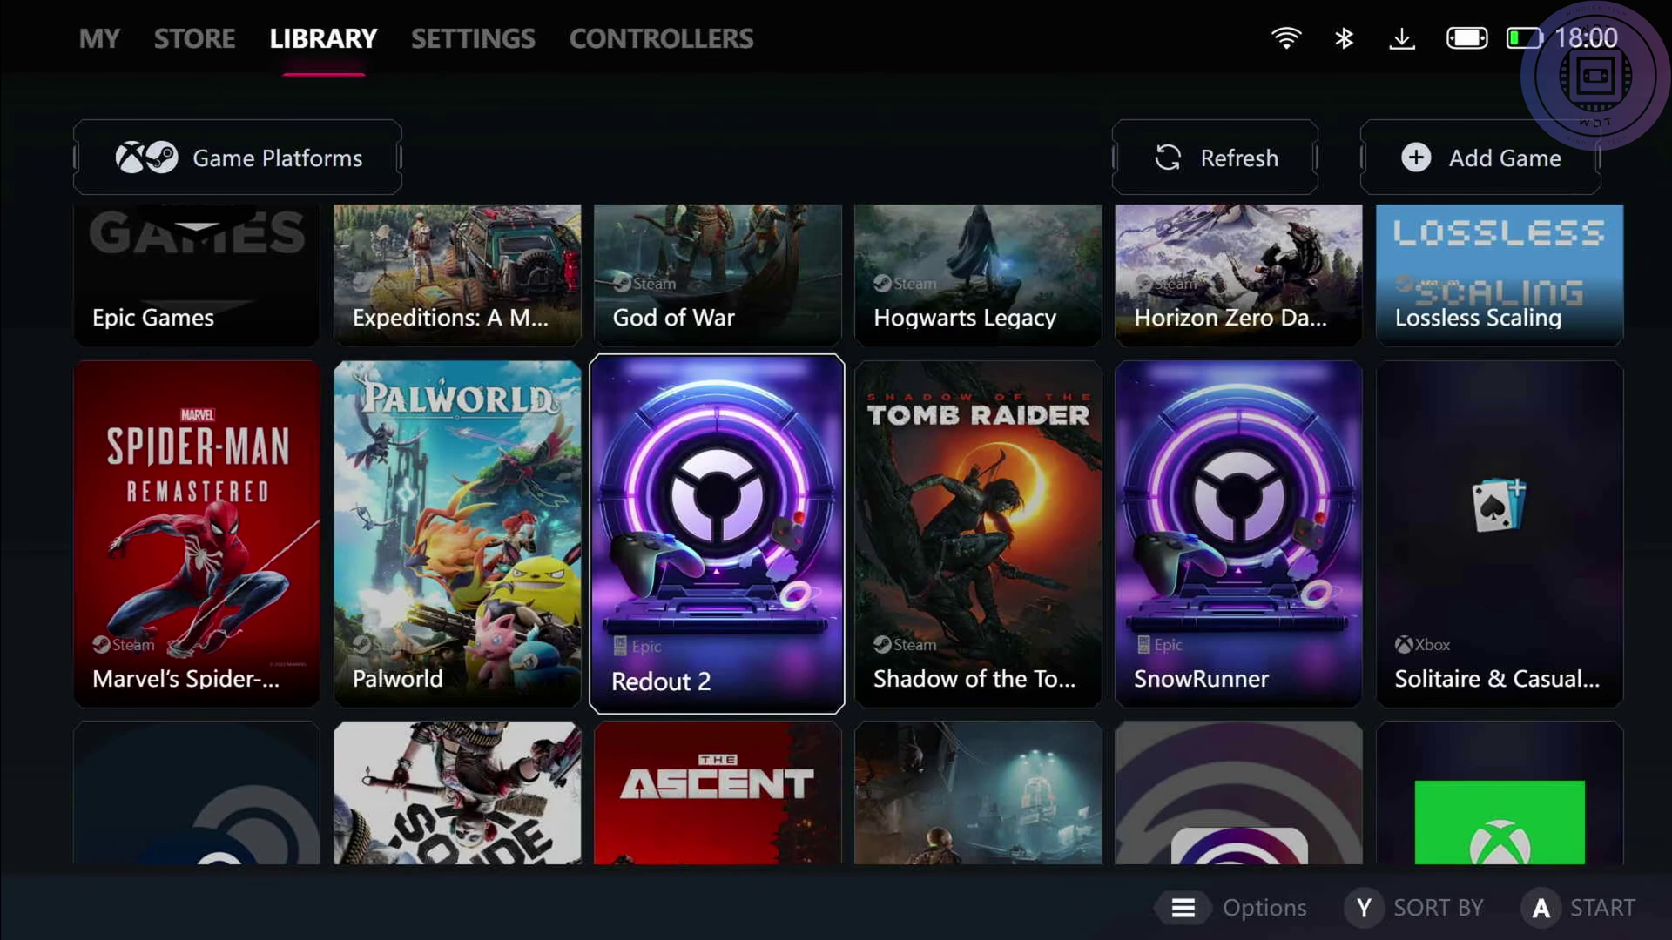
Open the Settings page with the fan, CPU and GPU gauges
{"action": "key", "text": "Tab"}
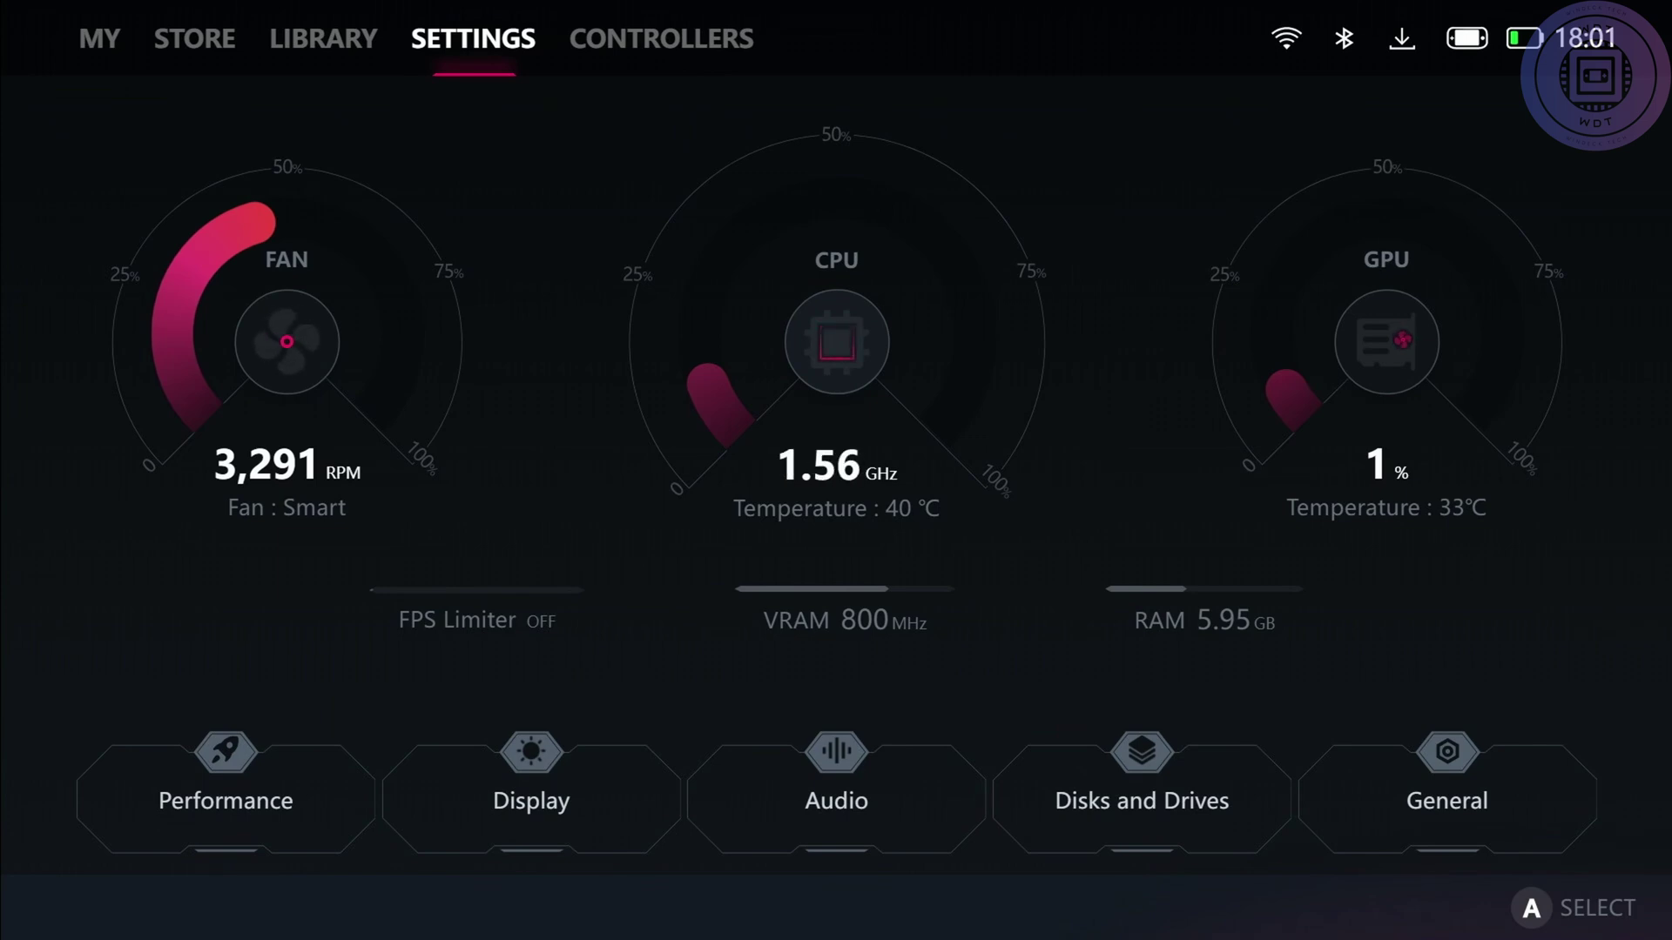
Look over the Performance, Display, Audio, Disks and Drives and General categories beneath the gauges
{"action": "left_click", "coordinate": [225, 788]}
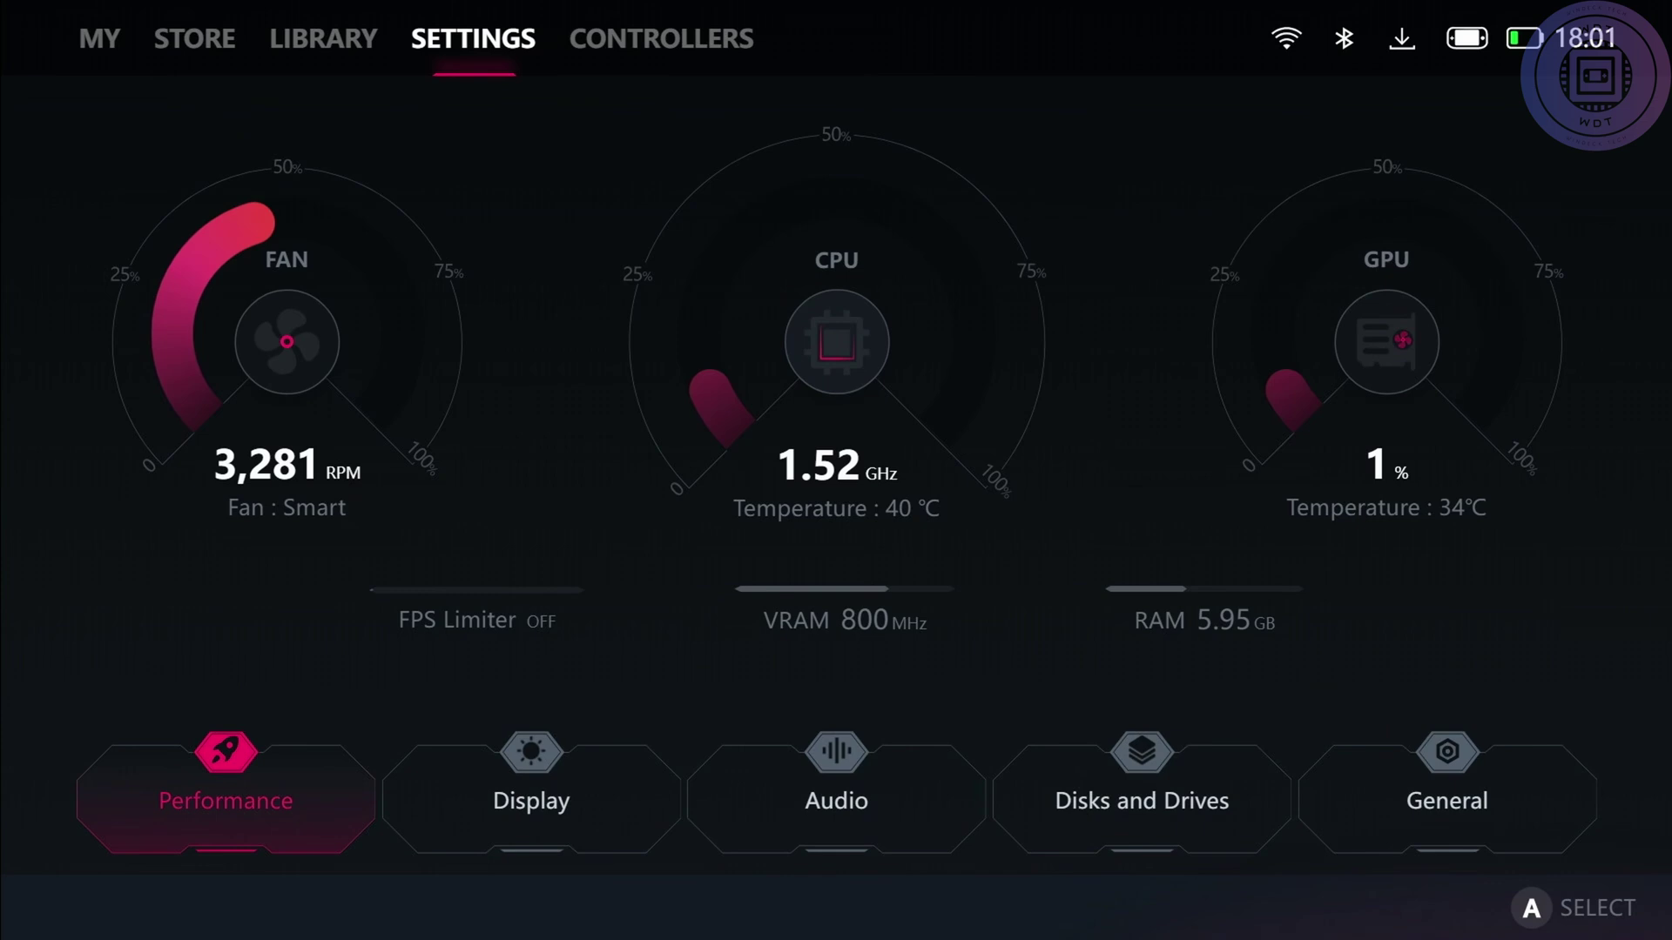
{"action": "left_click", "coordinate": [531, 788]}
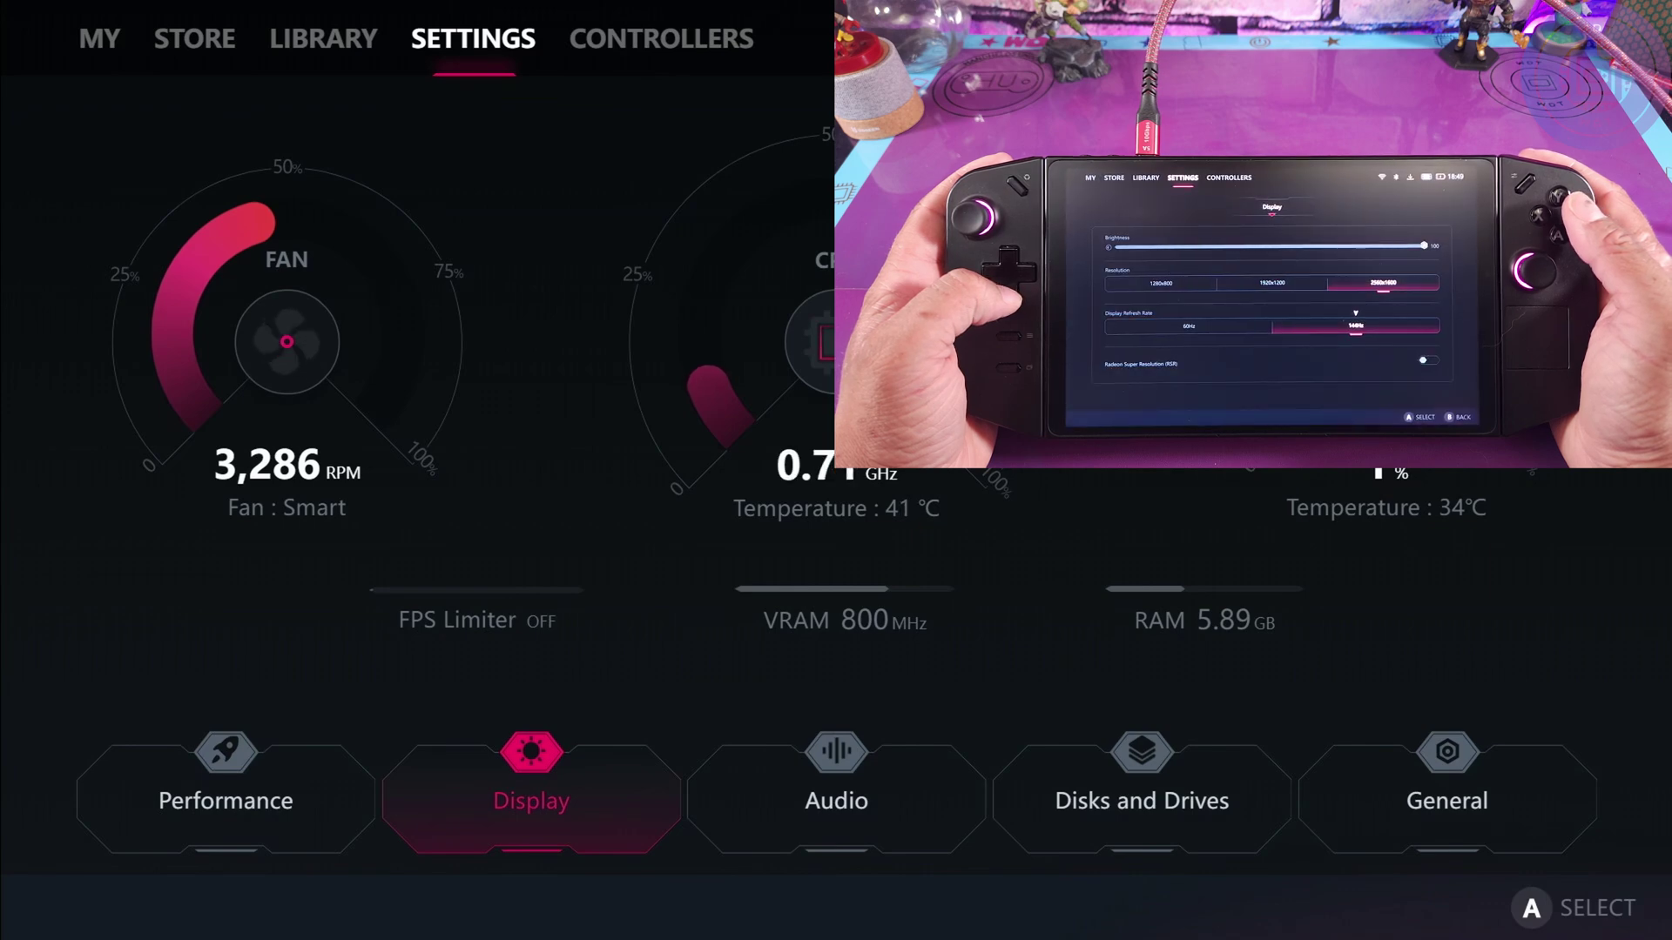
{"action": "key", "text": "Left"}
{"action": "key", "text": "Right"}
{"action": "key", "text": "Right"}
{"action": "key", "text": "Right"}
{"action": "key", "text": "Right"}
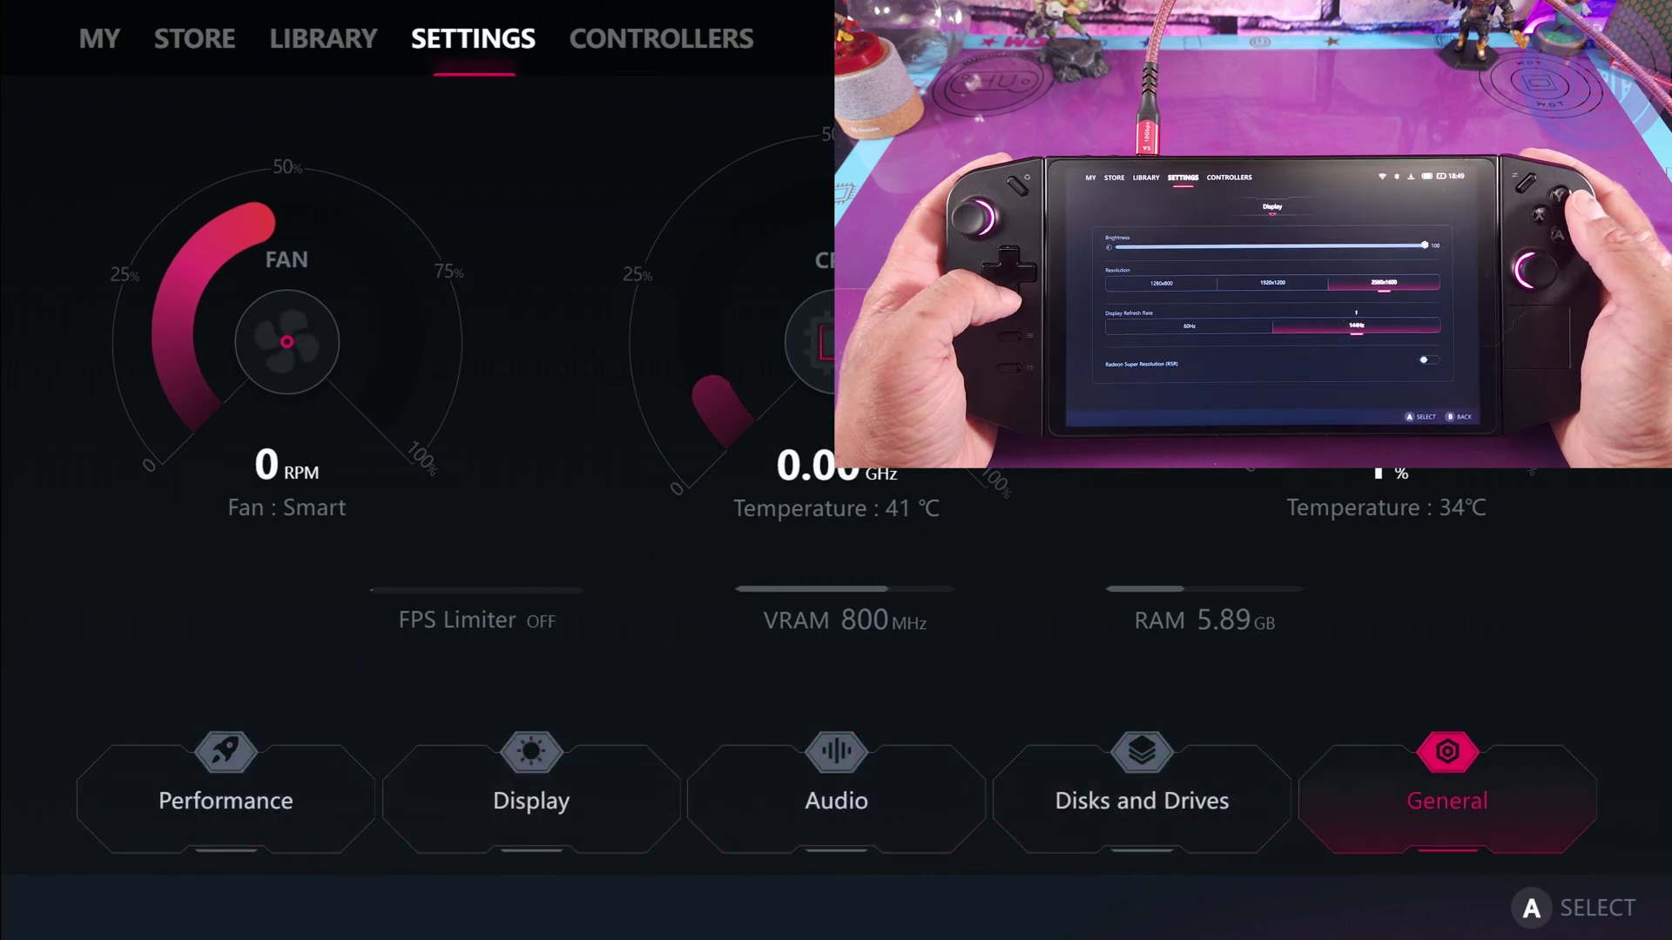
{"action": "key", "text": "Left"}
{"action": "key", "text": "Left"}
{"action": "key", "text": "Left"}
{"action": "key", "text": "Left"}
{"action": "key", "text": "Right"}
{"action": "key", "text": "Right"}
{"action": "key", "text": "Right"}
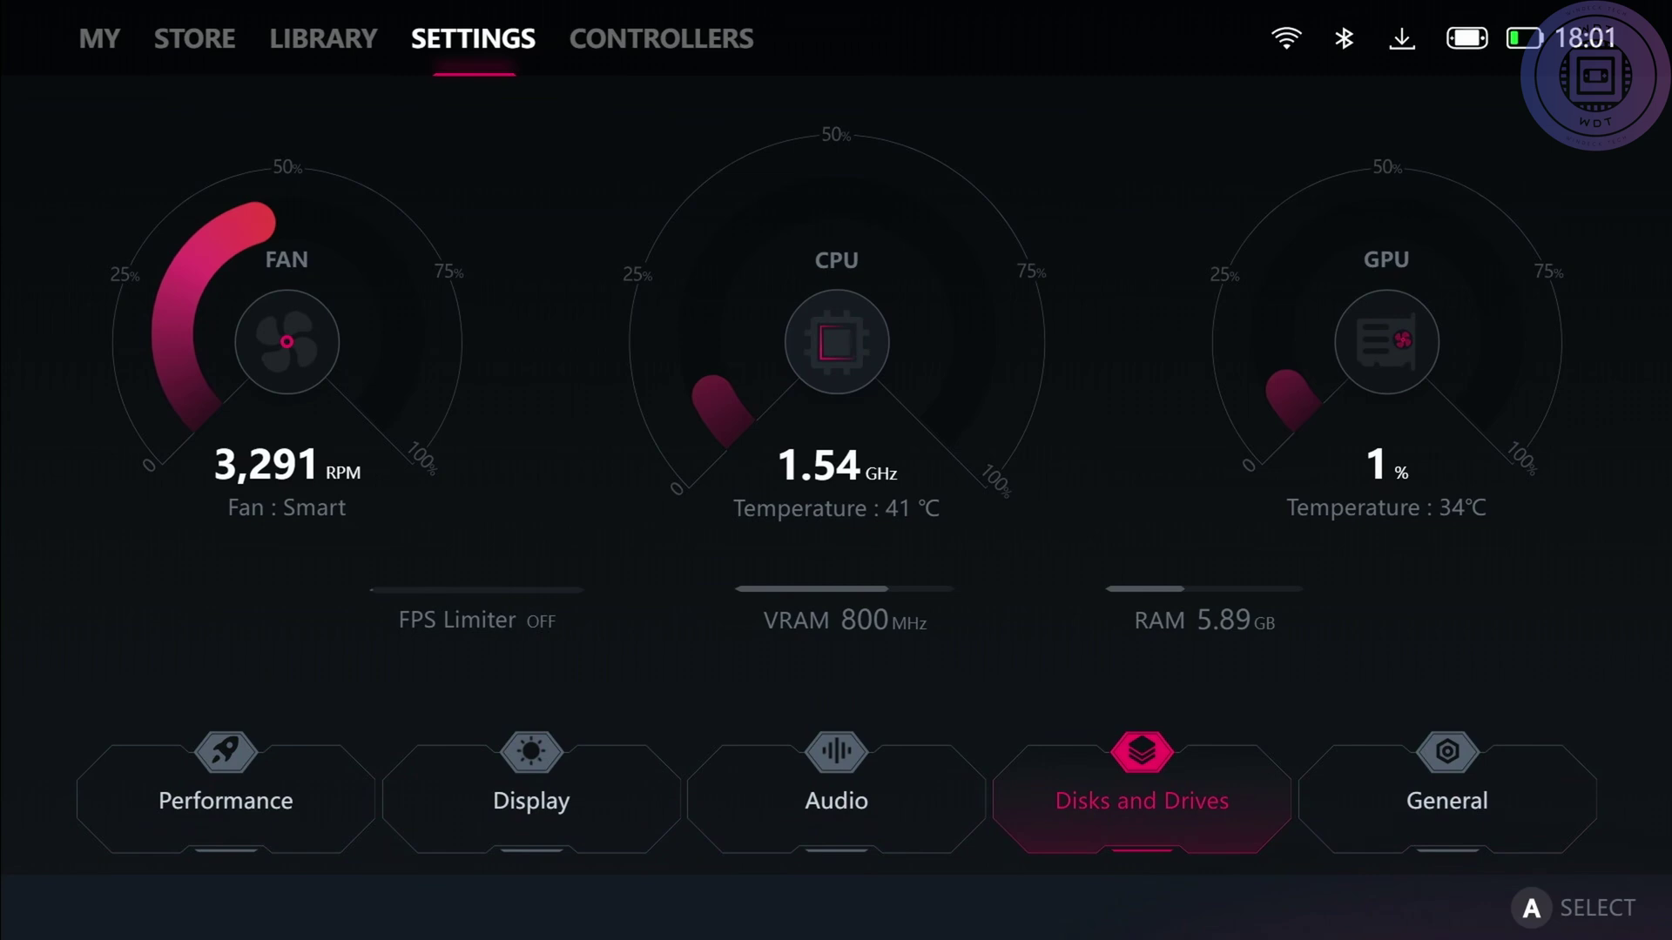
{"action": "key", "text": "Left"}
{"action": "key", "text": "Left"}
{"action": "key", "text": "Left"}
{"action": "key", "text": "Right"}
{"action": "key", "text": "Right"}
{"action": "key", "text": "Right"}
{"action": "key", "text": "Right"}
{"action": "key", "text": "Left"}
{"action": "key", "text": "Left"}
{"action": "key", "text": "Left"}
{"action": "key", "text": "Left"}
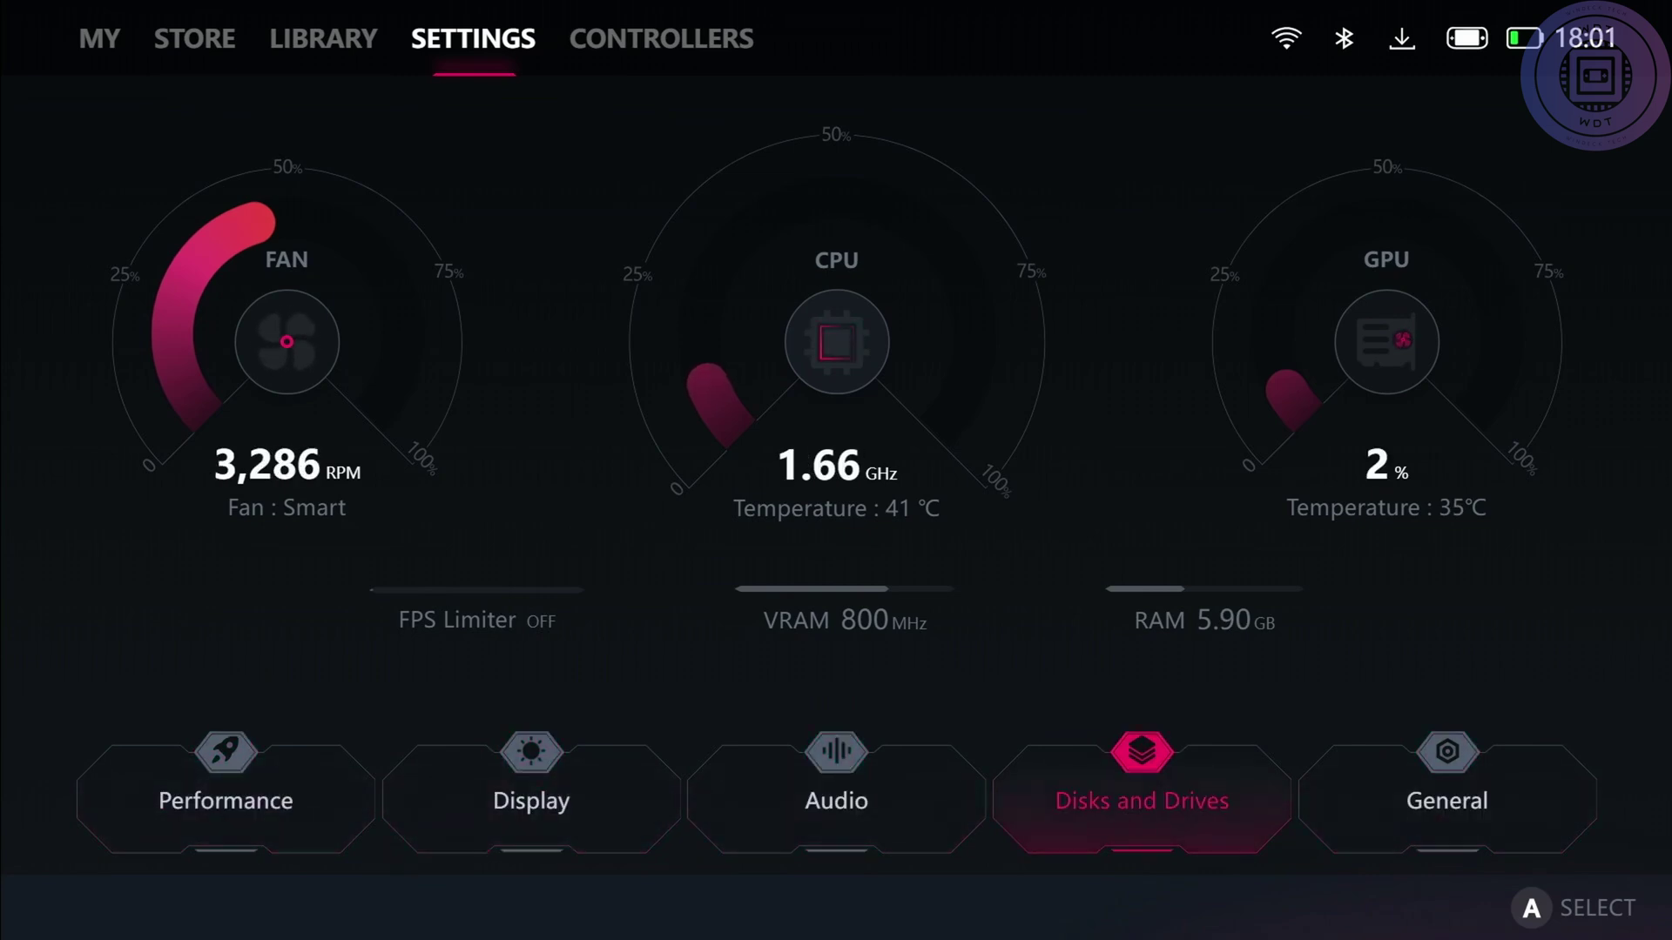
{"action": "key", "text": "Right"}
{"action": "key", "text": "Left"}
Open the Performance settings and set the Power-saving profile's thermal mode to Custom
{"action": "key", "text": "Return"}
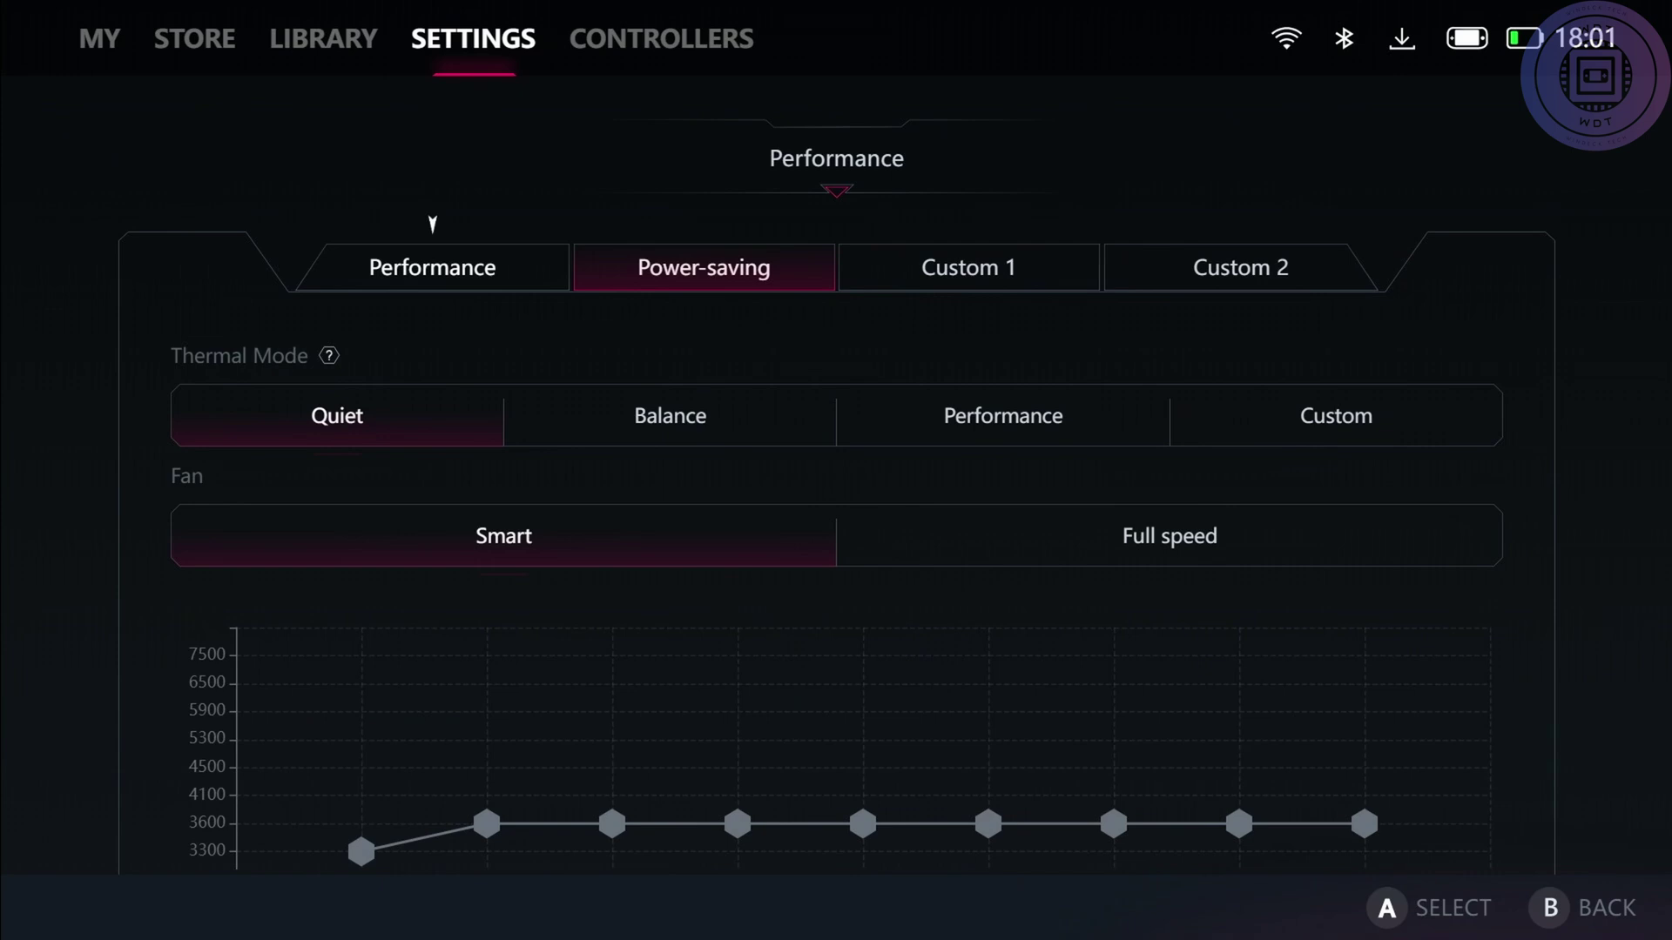
{"action": "key", "text": "Right"}
{"action": "key", "text": "Right"}
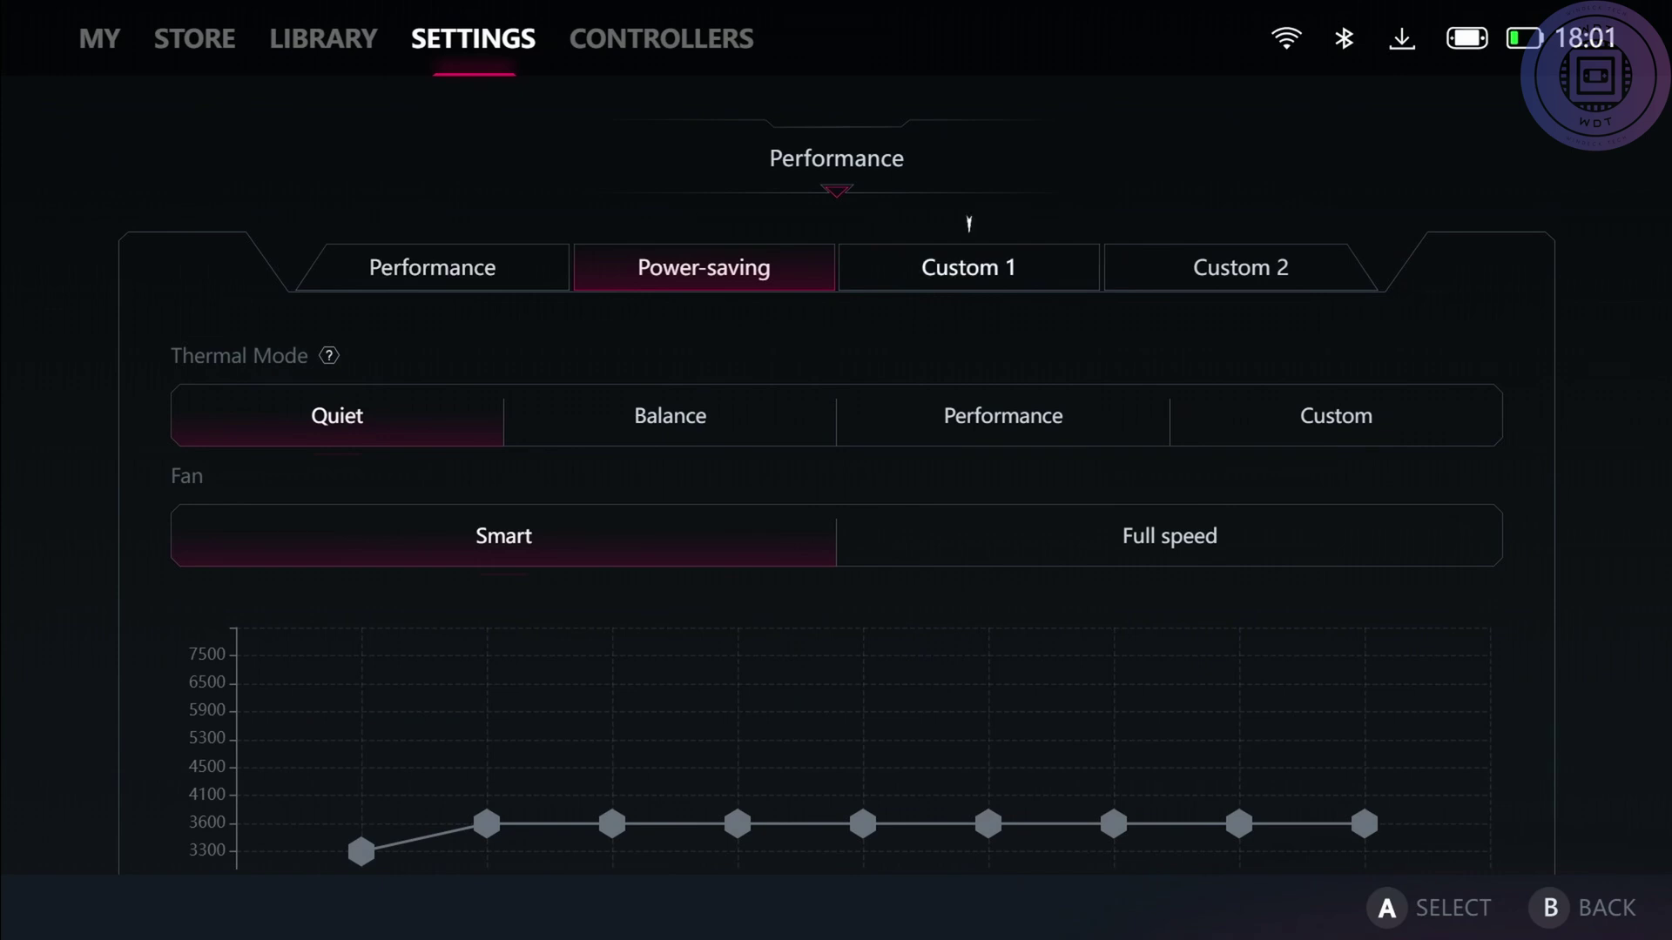
{"action": "key", "text": "Down"}
{"action": "key", "text": "Down"}
{"action": "key", "text": "Up"}
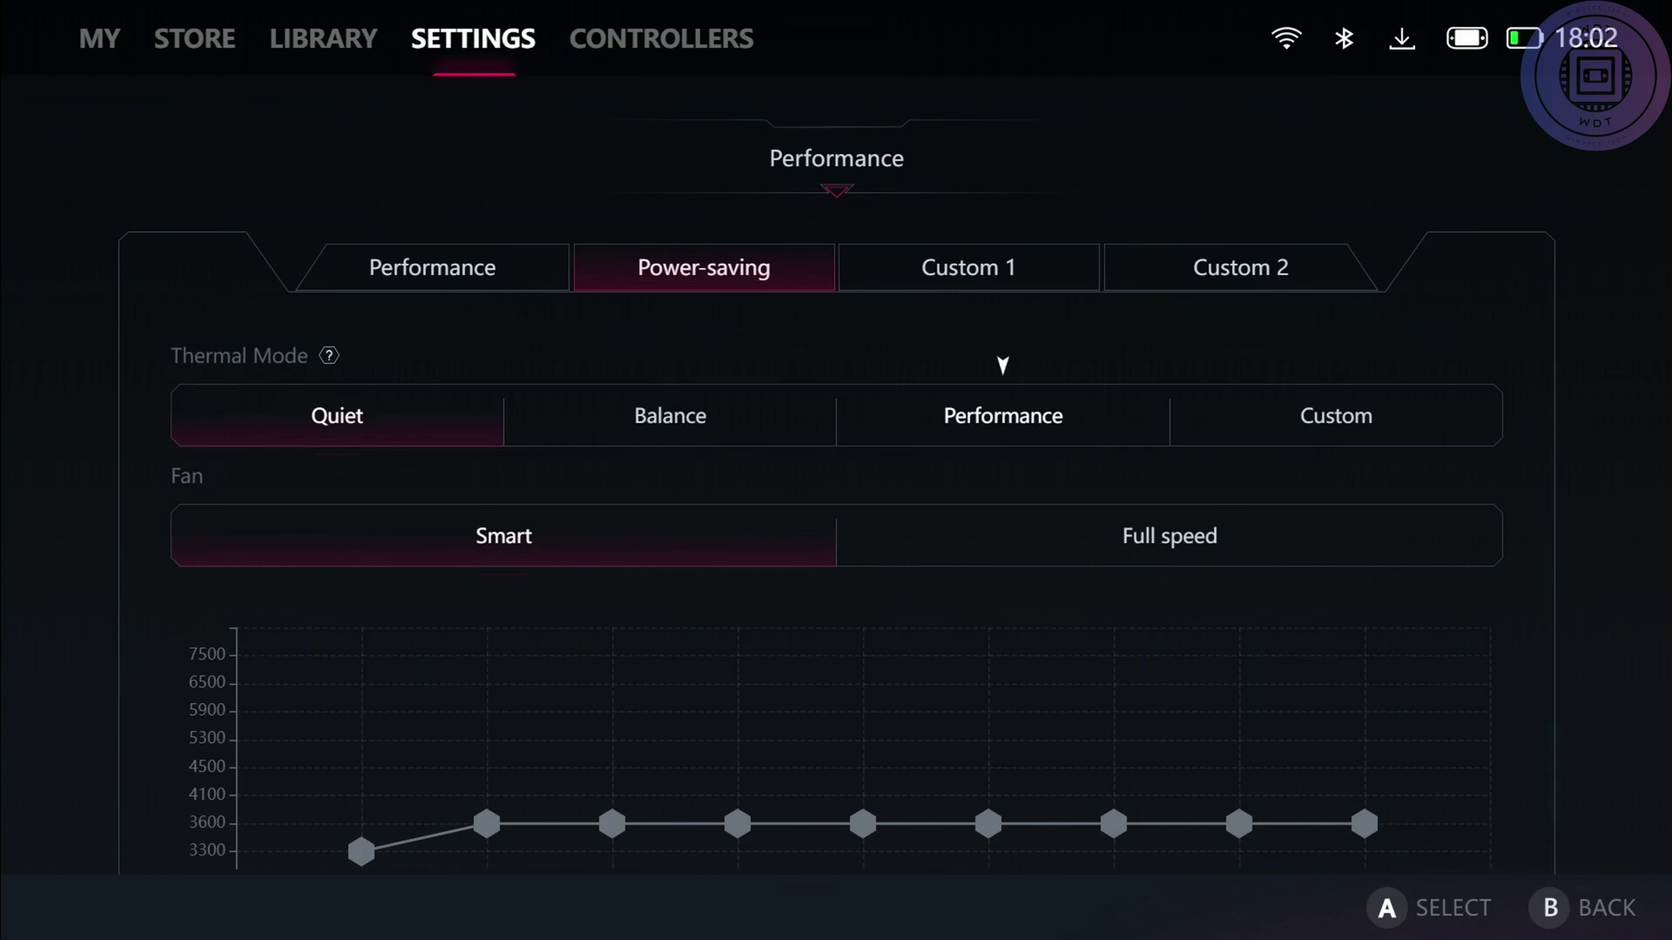
{"action": "key", "text": "Right"}
{"action": "key", "text": "Return"}
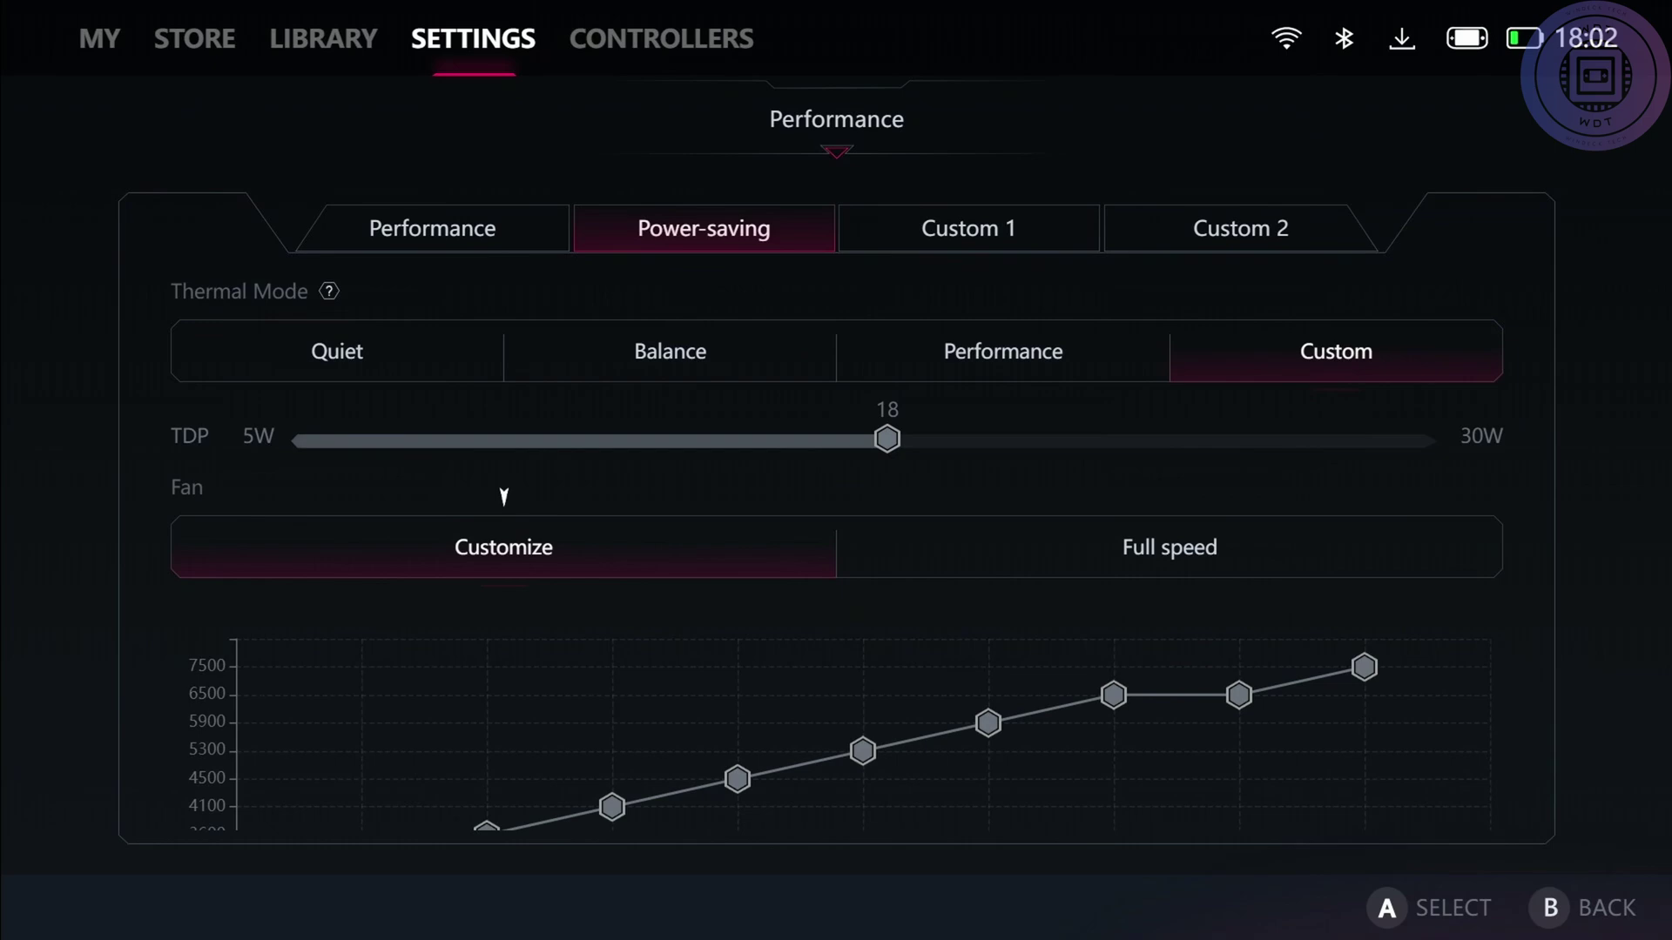
Examine the custom fan curve and the Customize and Full speed fan options of the Power-saving profile
{"action": "key", "text": "Down"}
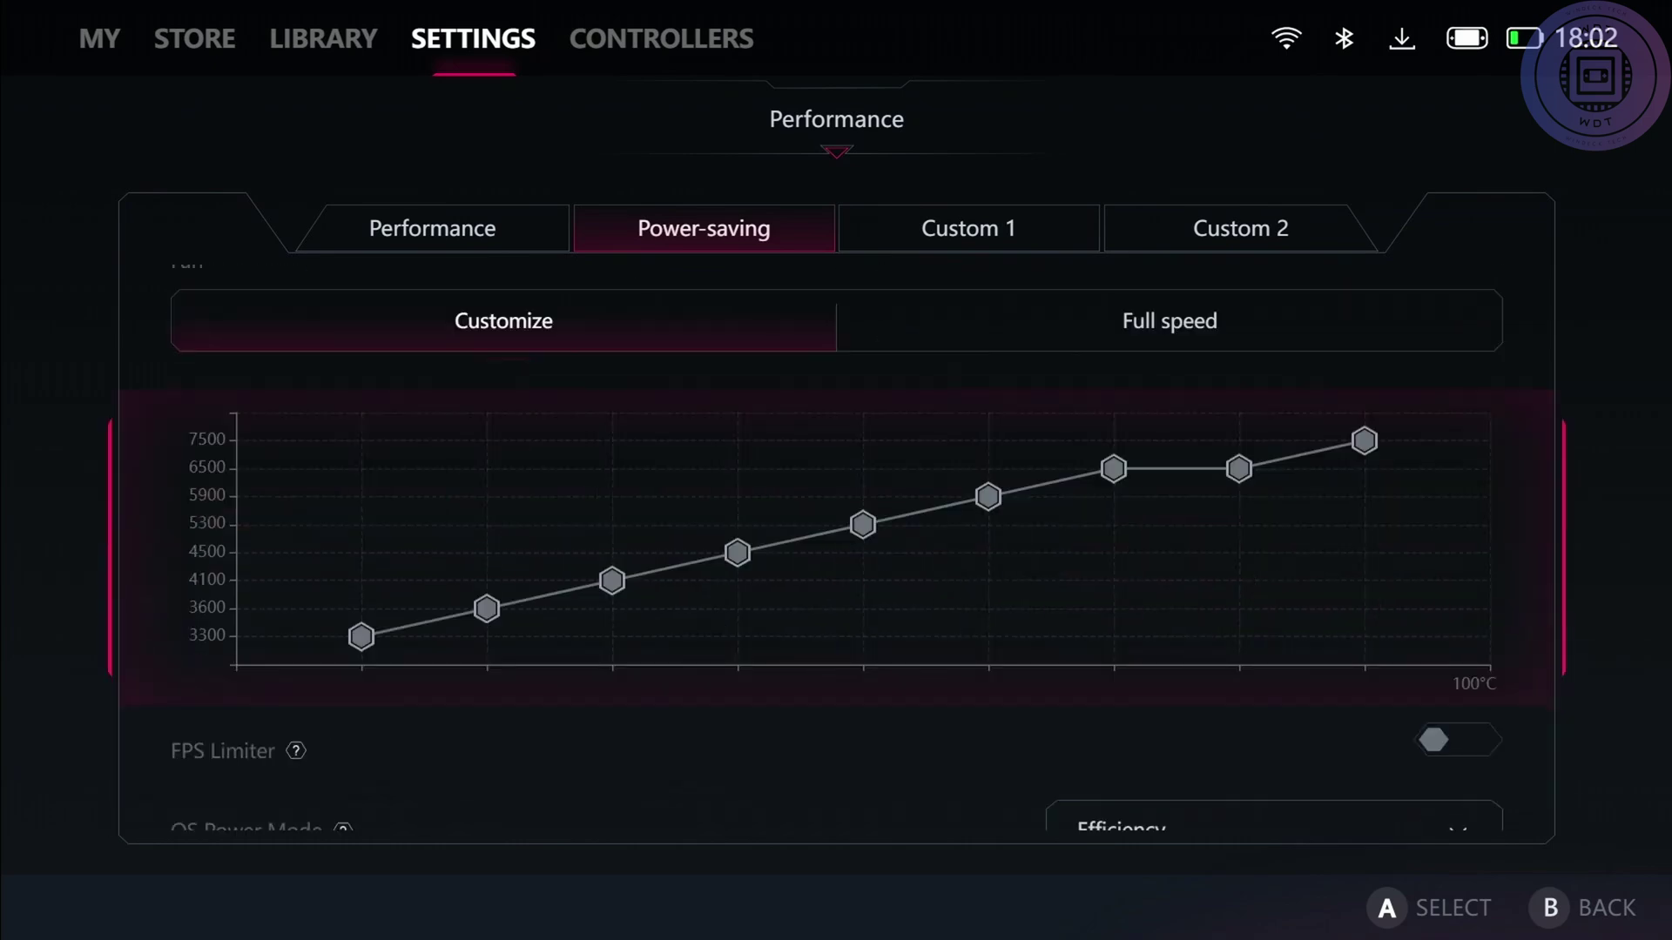
{"action": "key", "text": "Up"}
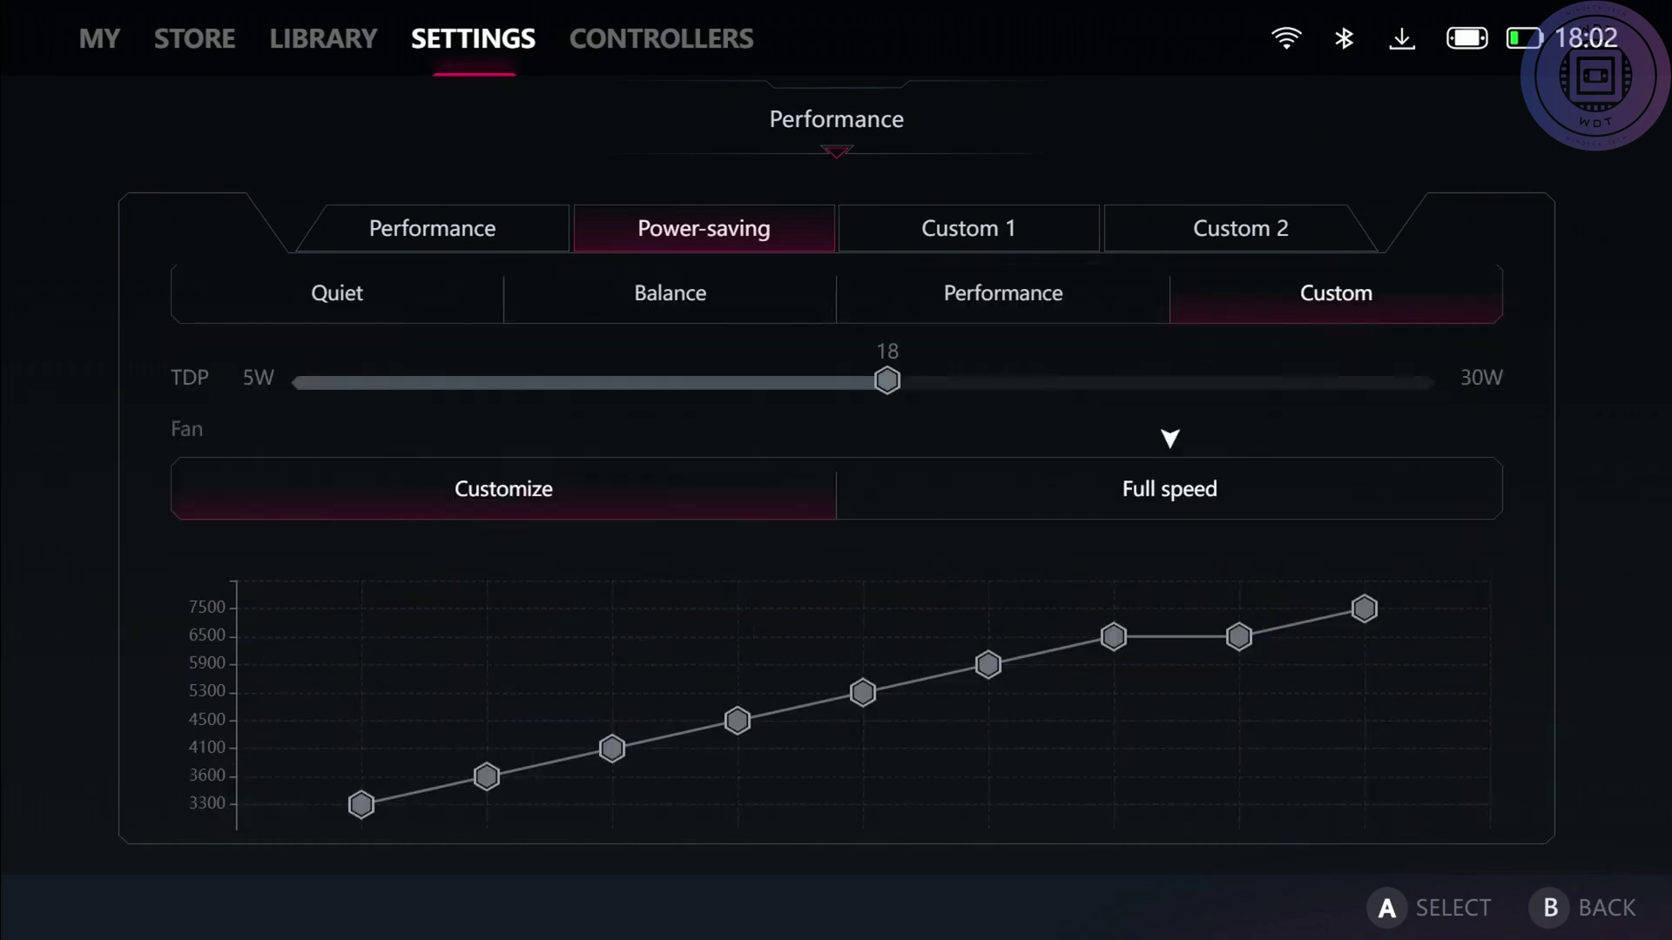
{"action": "key", "text": "Left"}
{"action": "key", "text": "Right"}
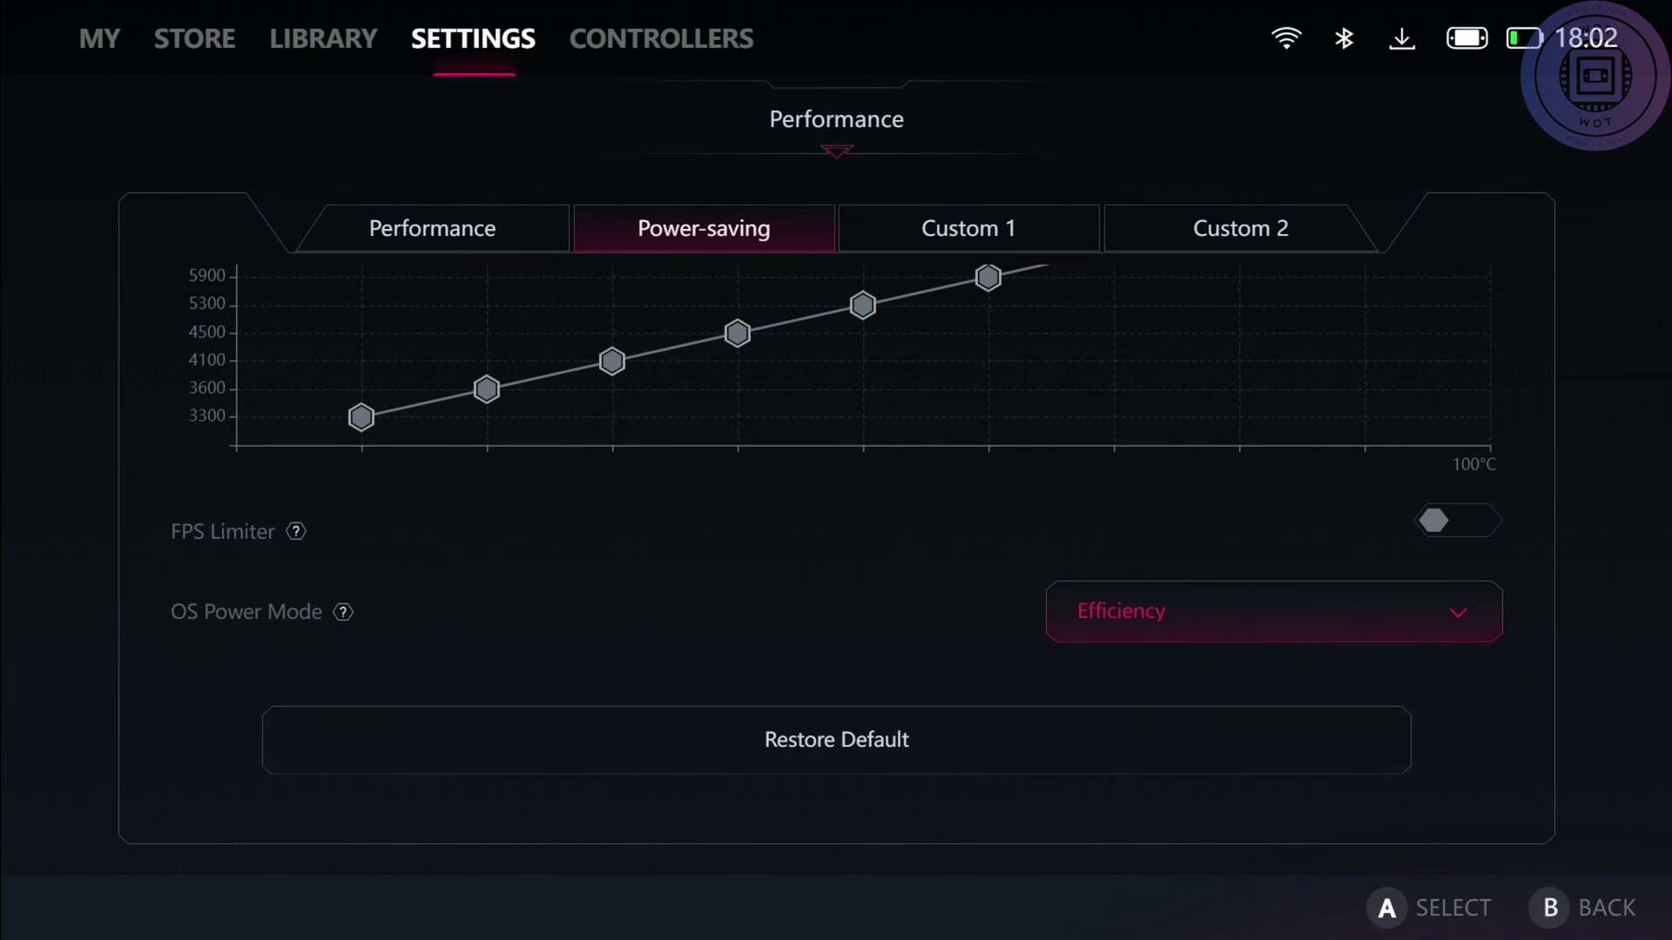
Turn on the FPS Limiter for the Power-saving profile
{"action": "key", "text": "Up"}
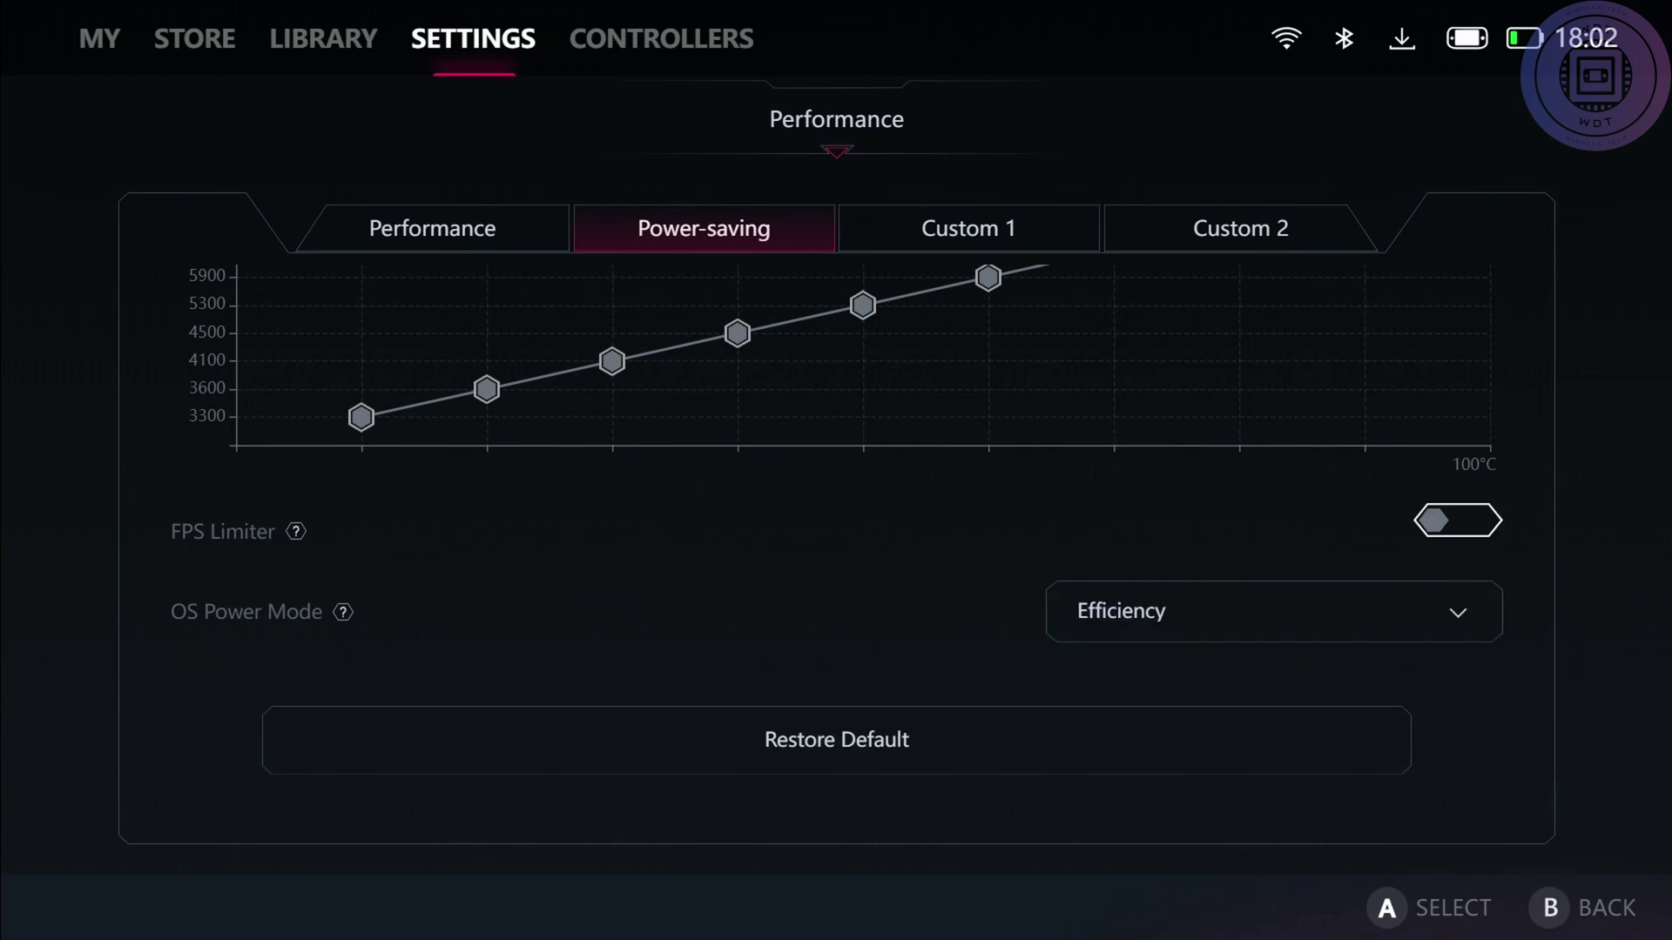
{"action": "key", "text": "Return"}
{"action": "key", "text": "Down"}
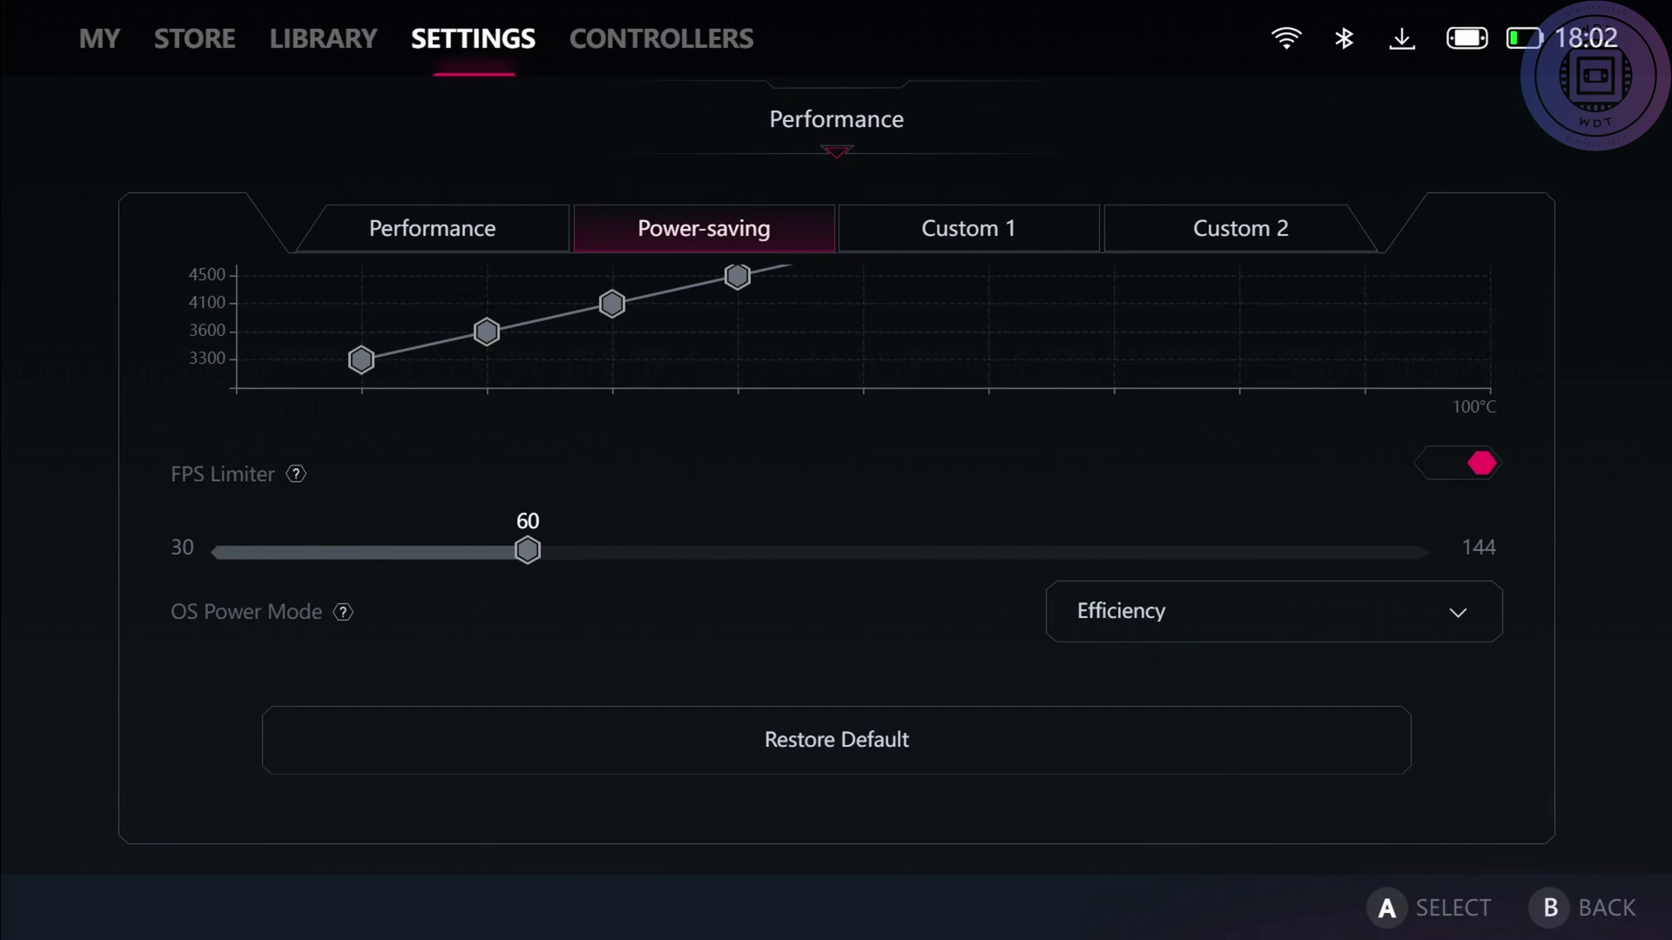
View the OS Power Mode choices and return to the settings overview
{"action": "key", "text": "Down"}
{"action": "key", "text": "Return"}
{"action": "key", "text": "Return"}
{"action": "key", "text": "Escape"}
Examine the volume, output device, microphone and input device options on the Audio page, and return to the settings overview
{"action": "key", "text": "Right"}
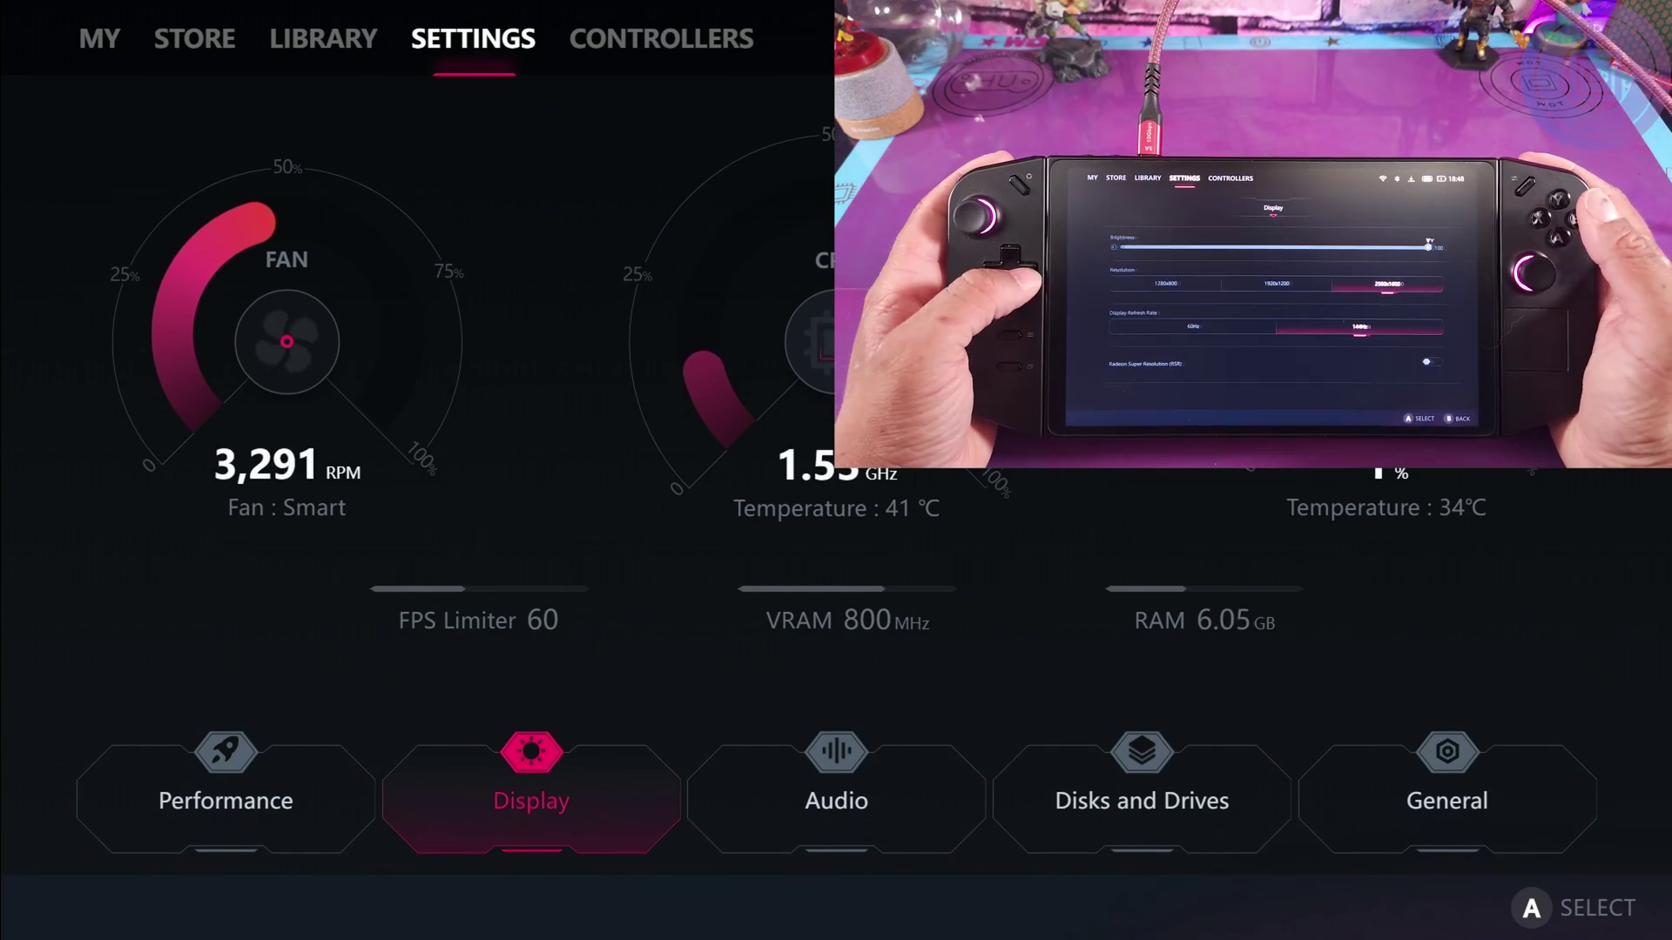
{"action": "key", "text": "Right"}
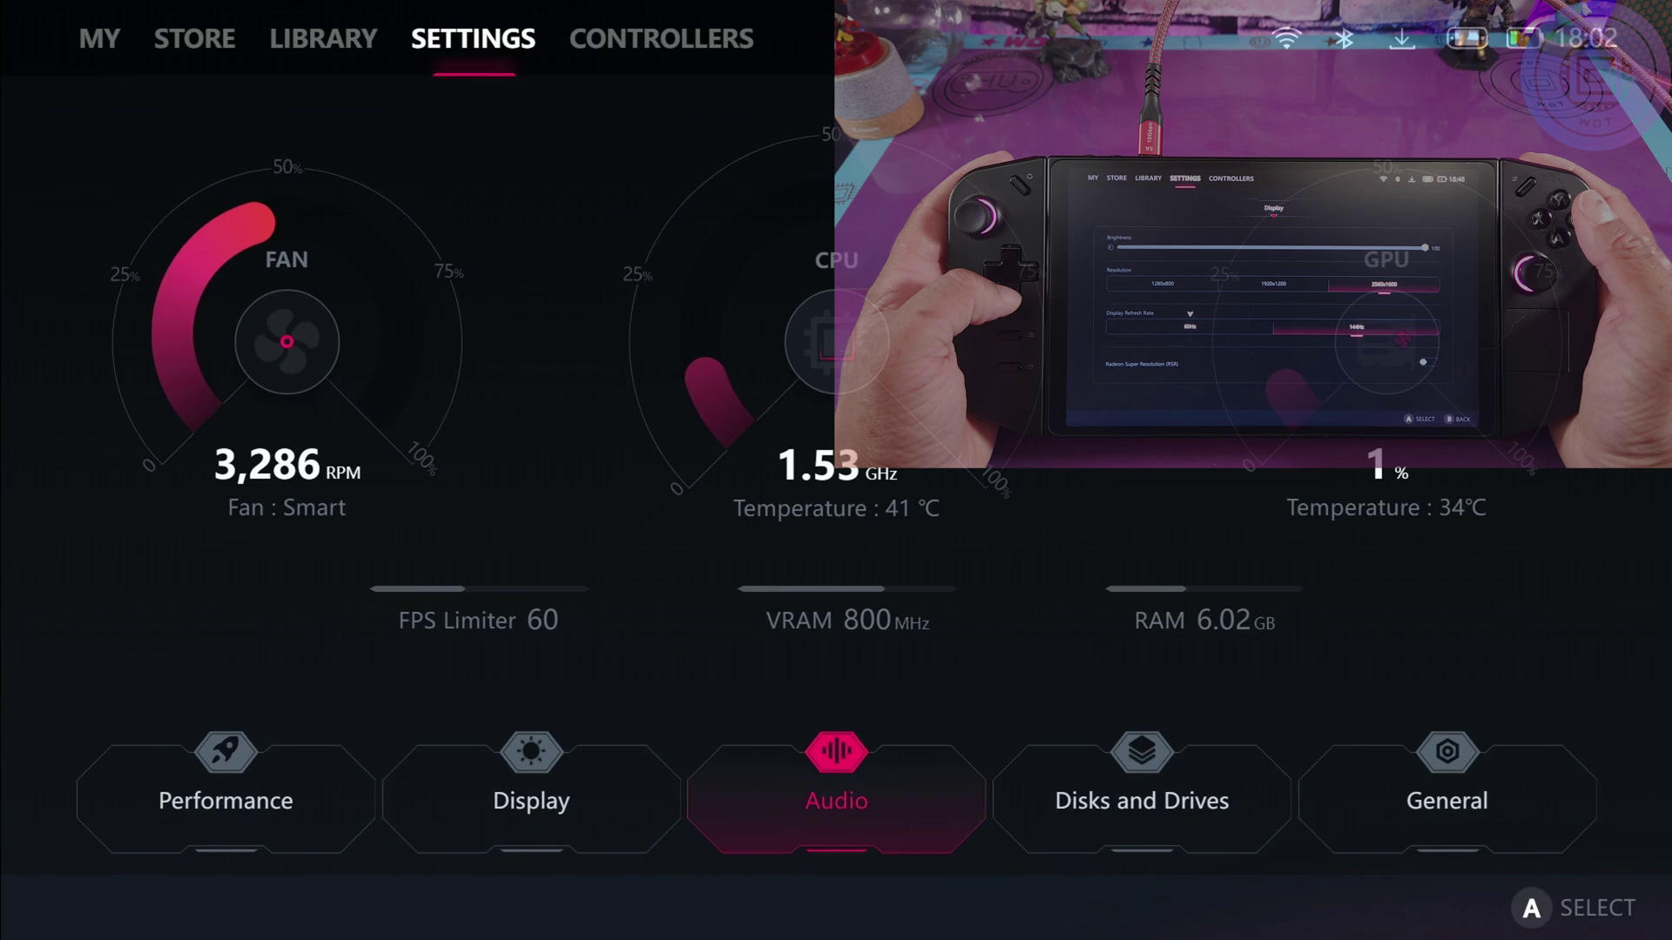
{"action": "key", "text": "Return"}
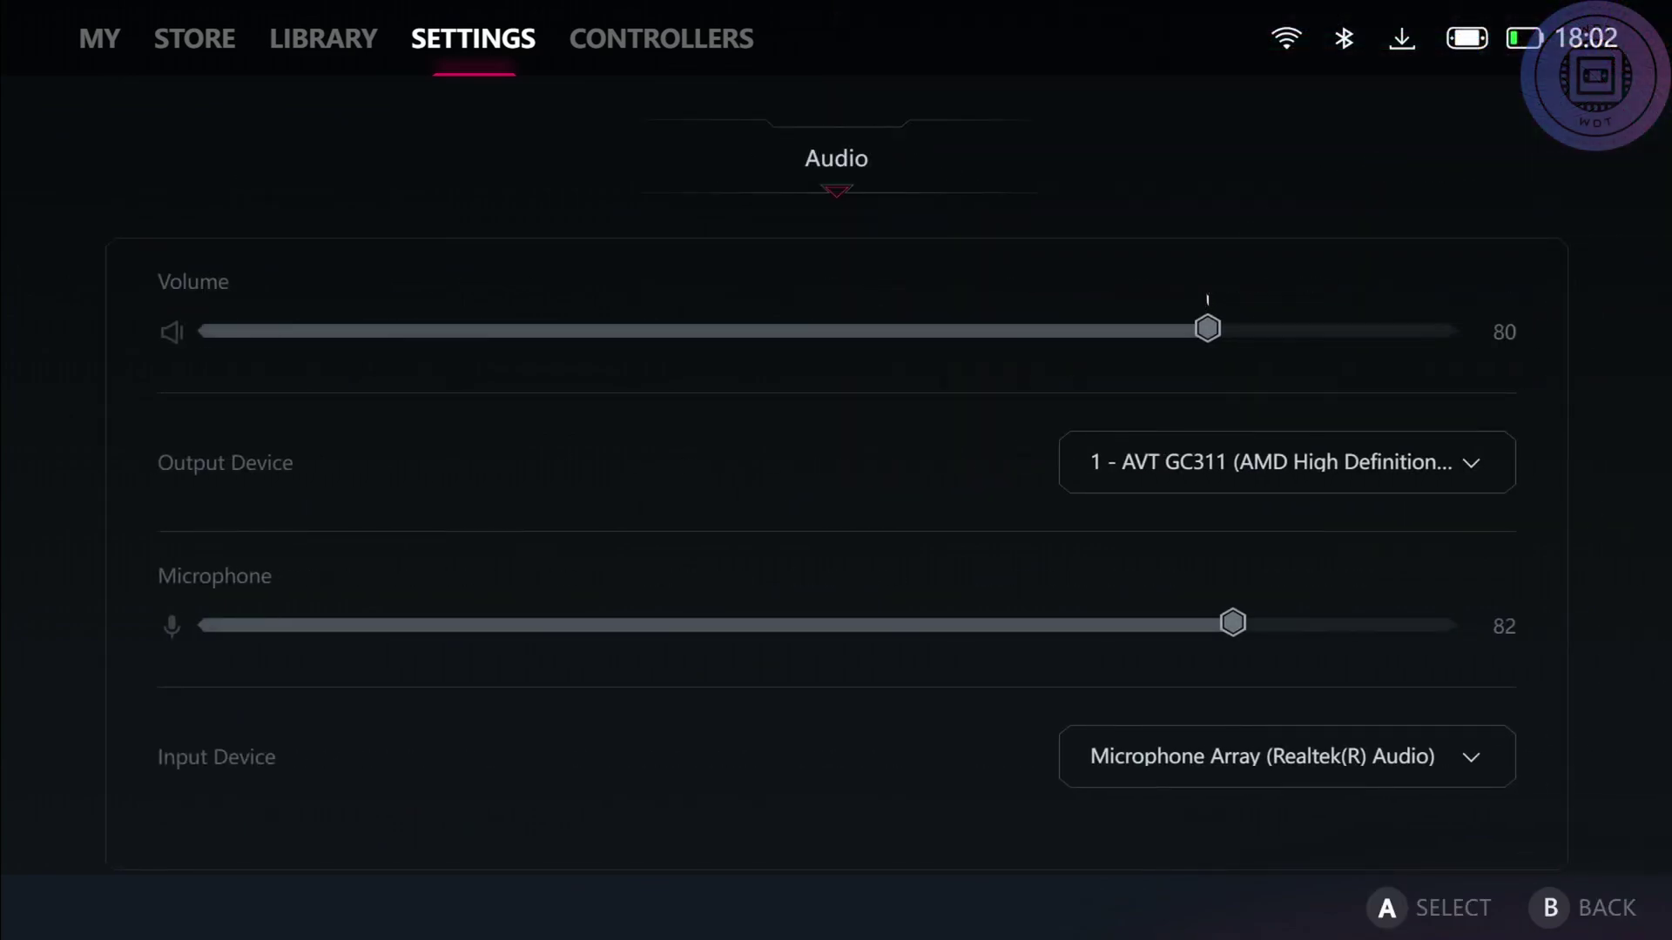
{"action": "key", "text": "Down"}
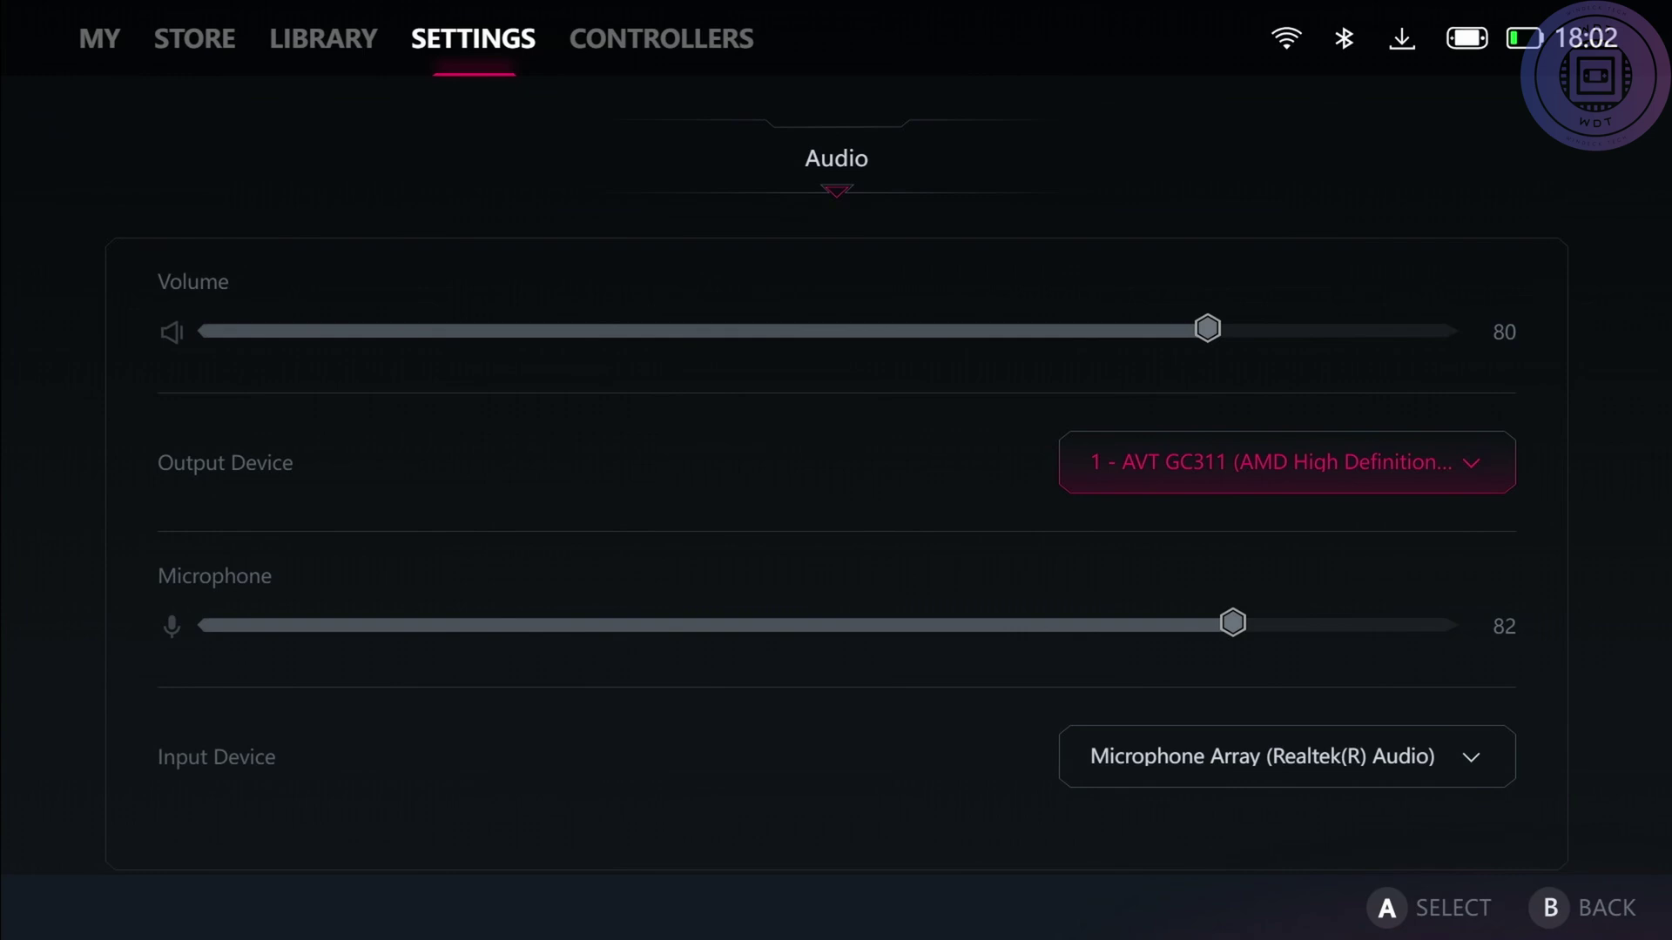
{"action": "key", "text": "Down"}
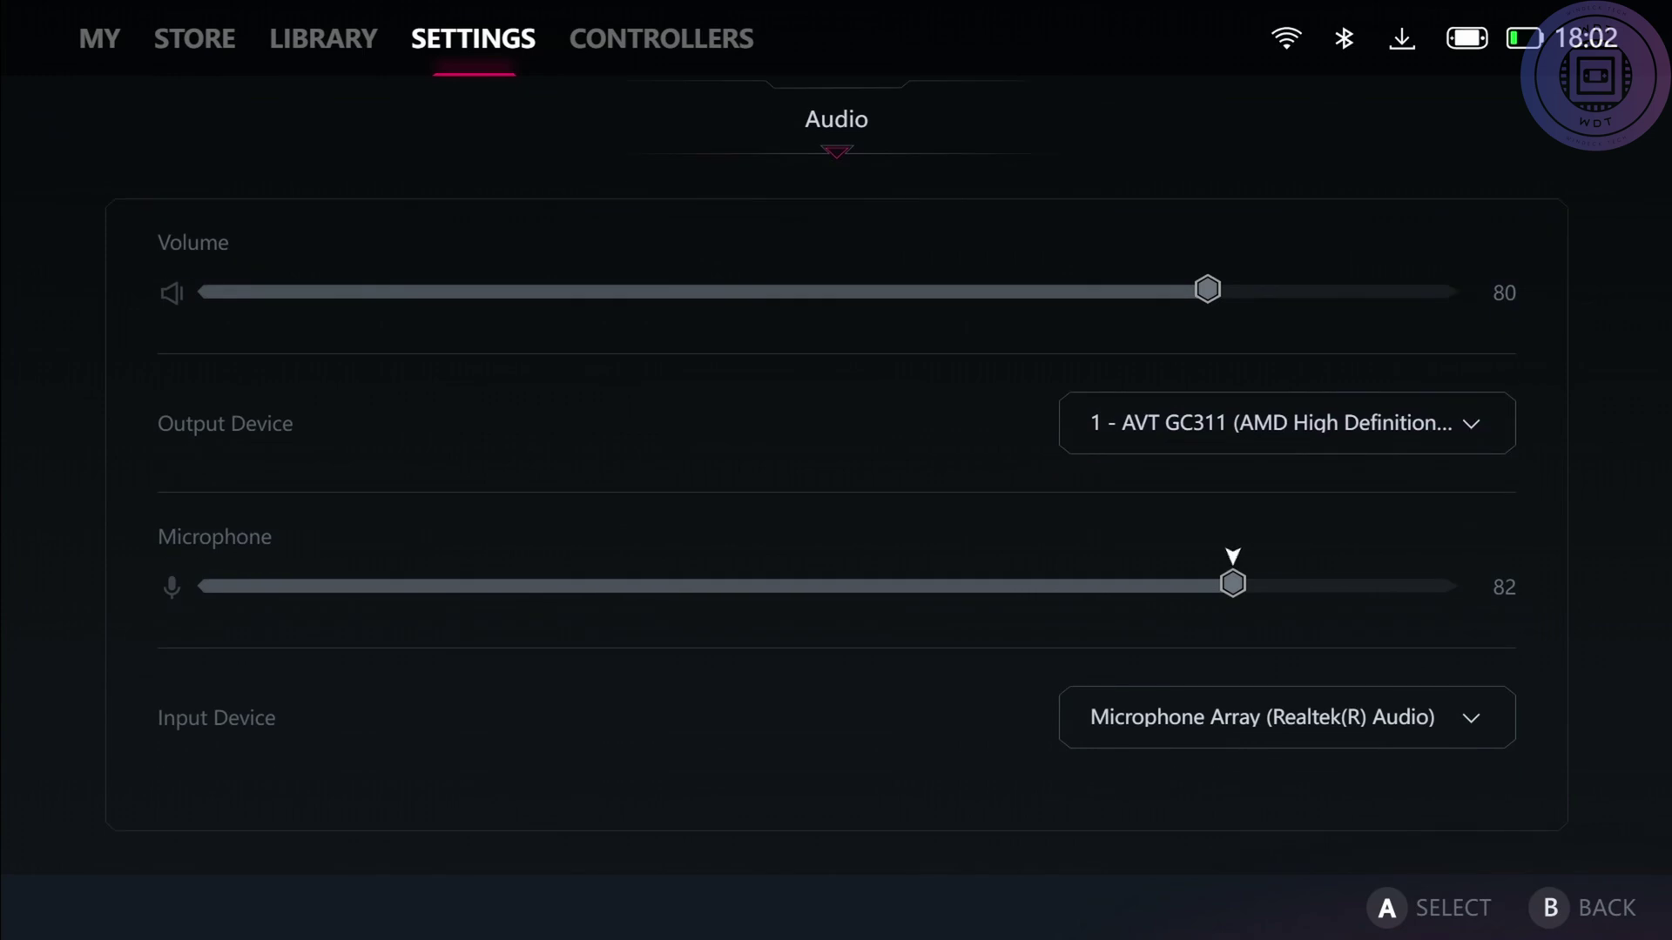
{"action": "key", "text": "Up"}
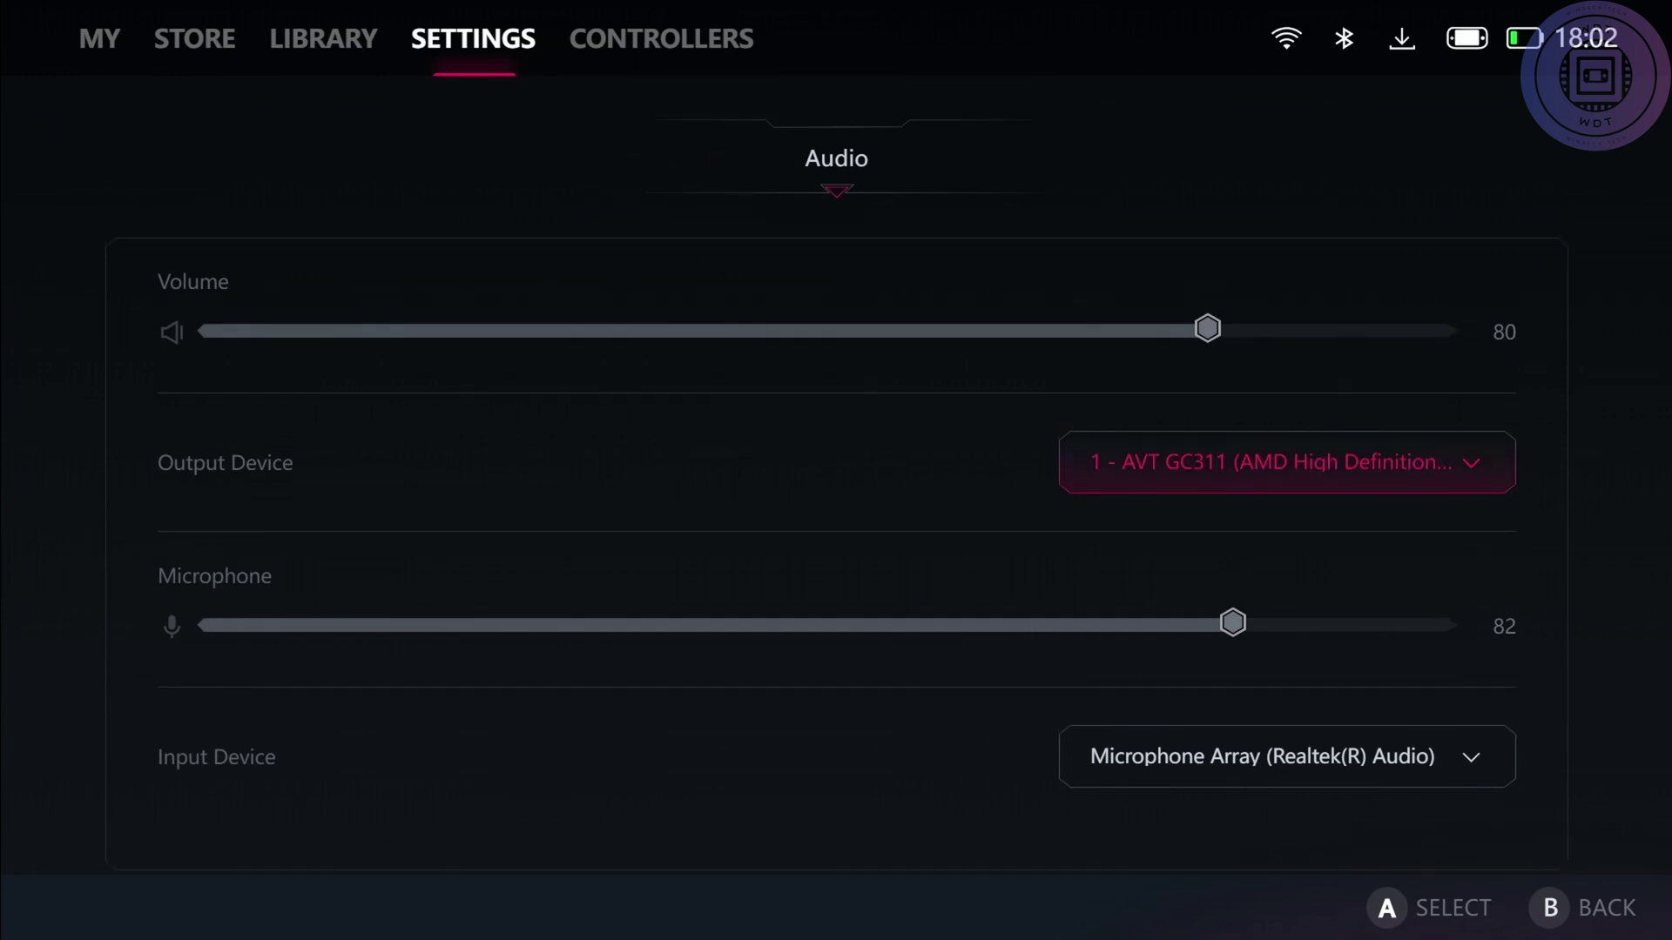
{"action": "key", "text": "Down"}
{"action": "key", "text": "Down"}
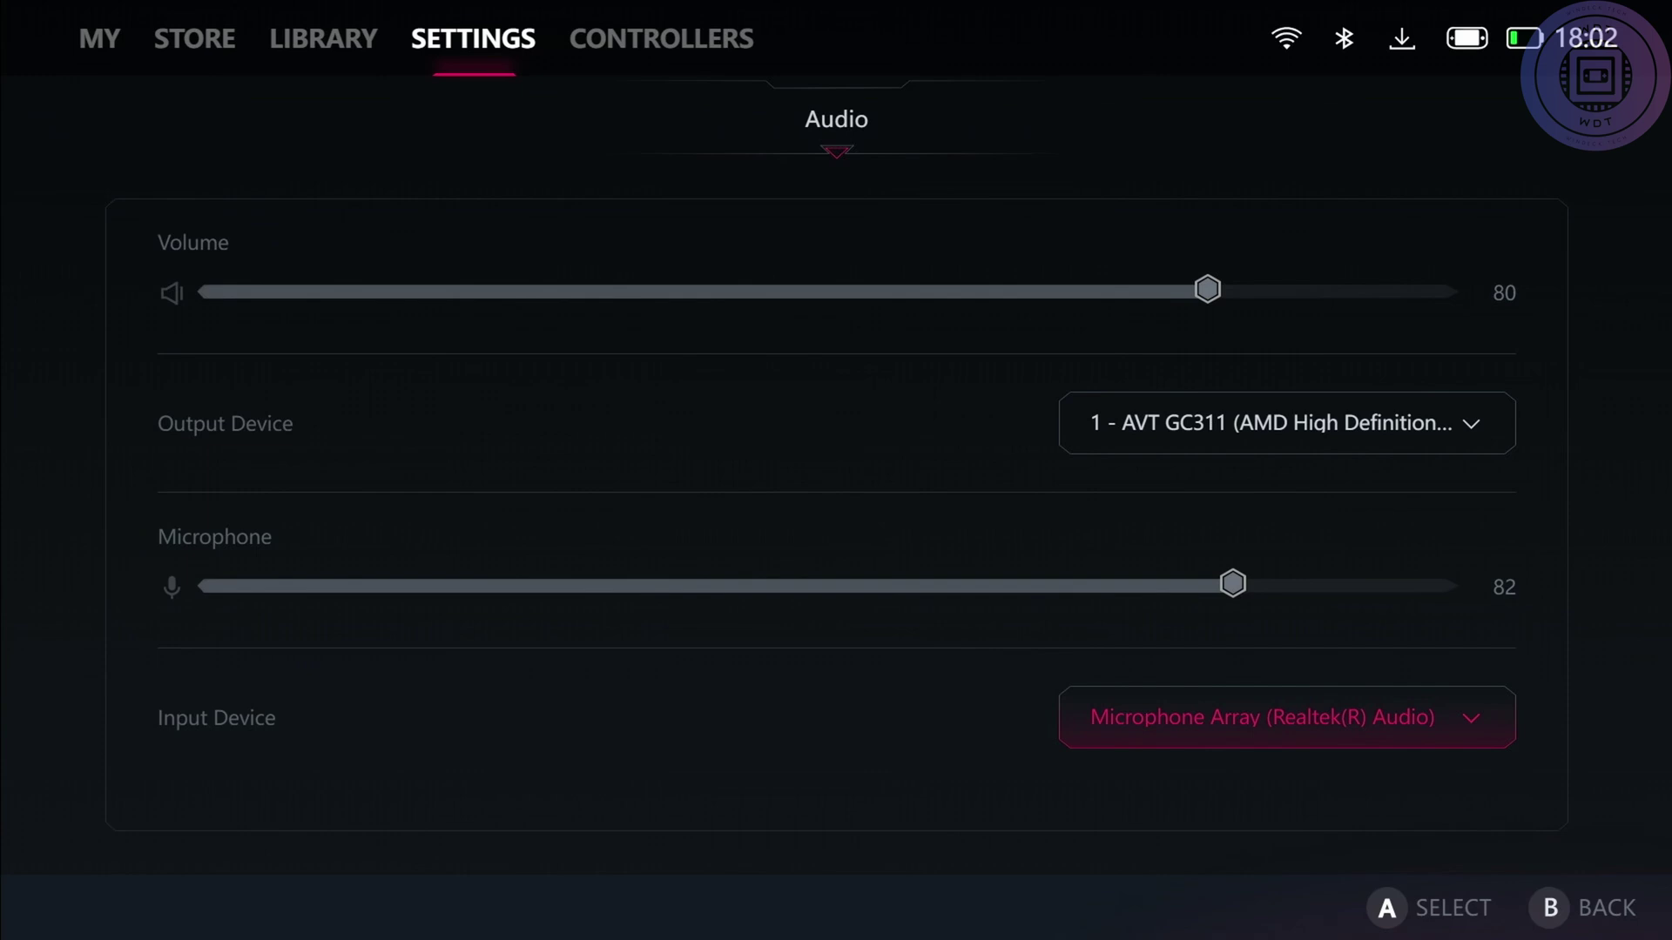
{"action": "key", "text": "Escape"}
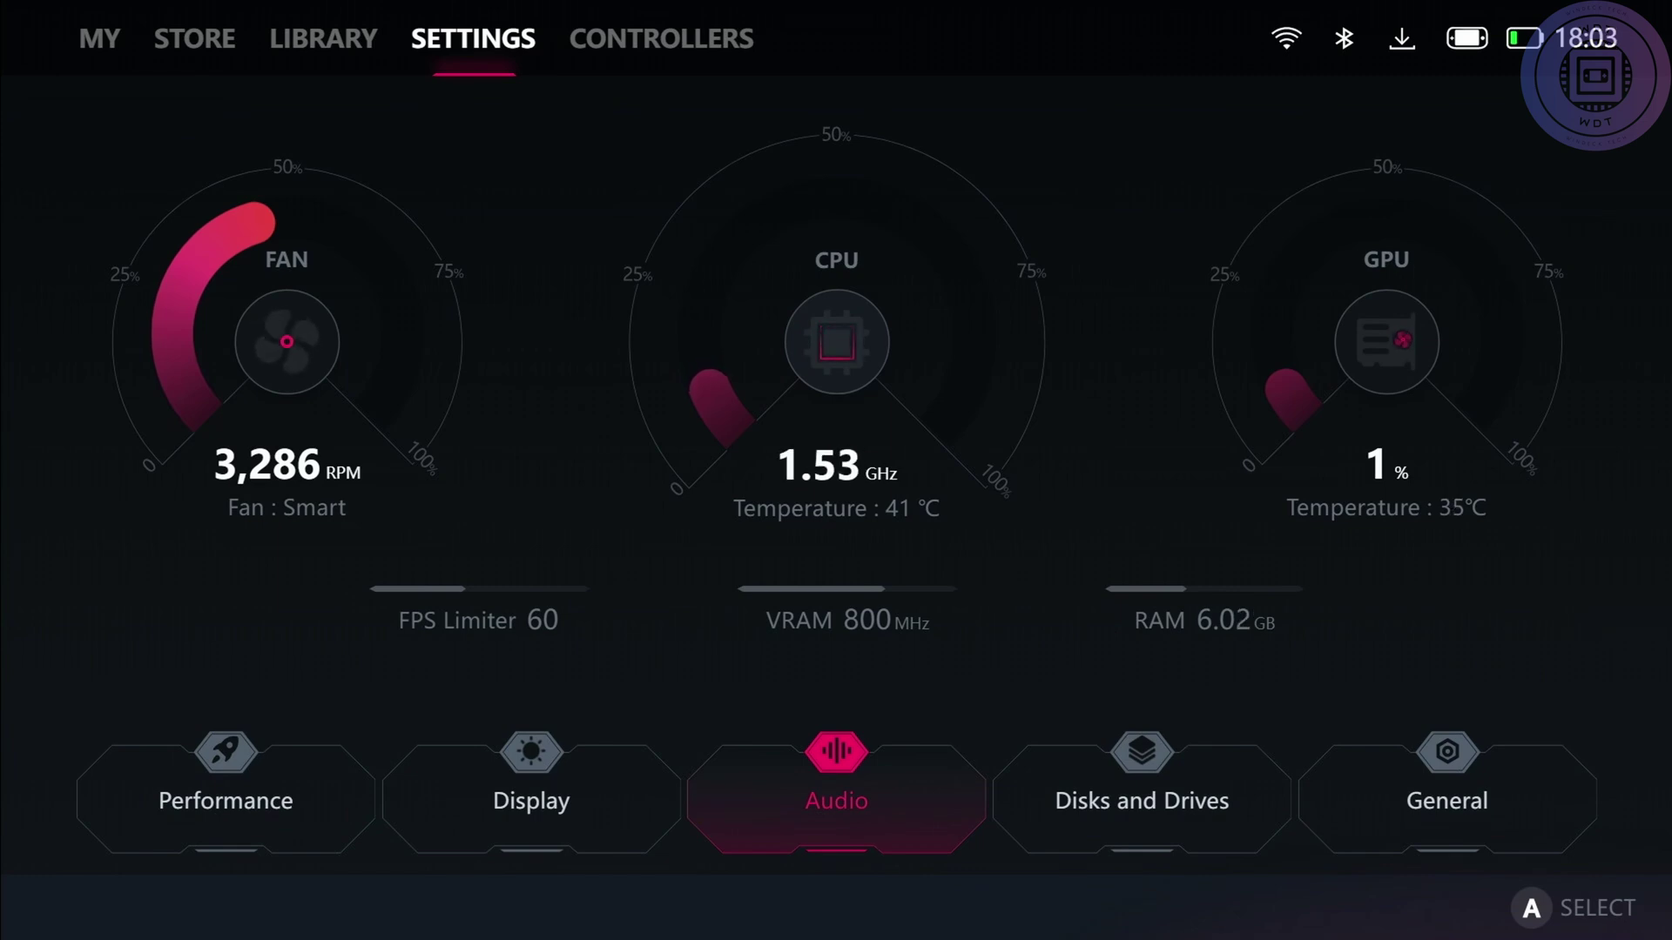
Open the Disks and Drives page and examine the disk space and Windows Update entries
{"action": "key", "text": "Right"}
{"action": "key", "text": "Return"}
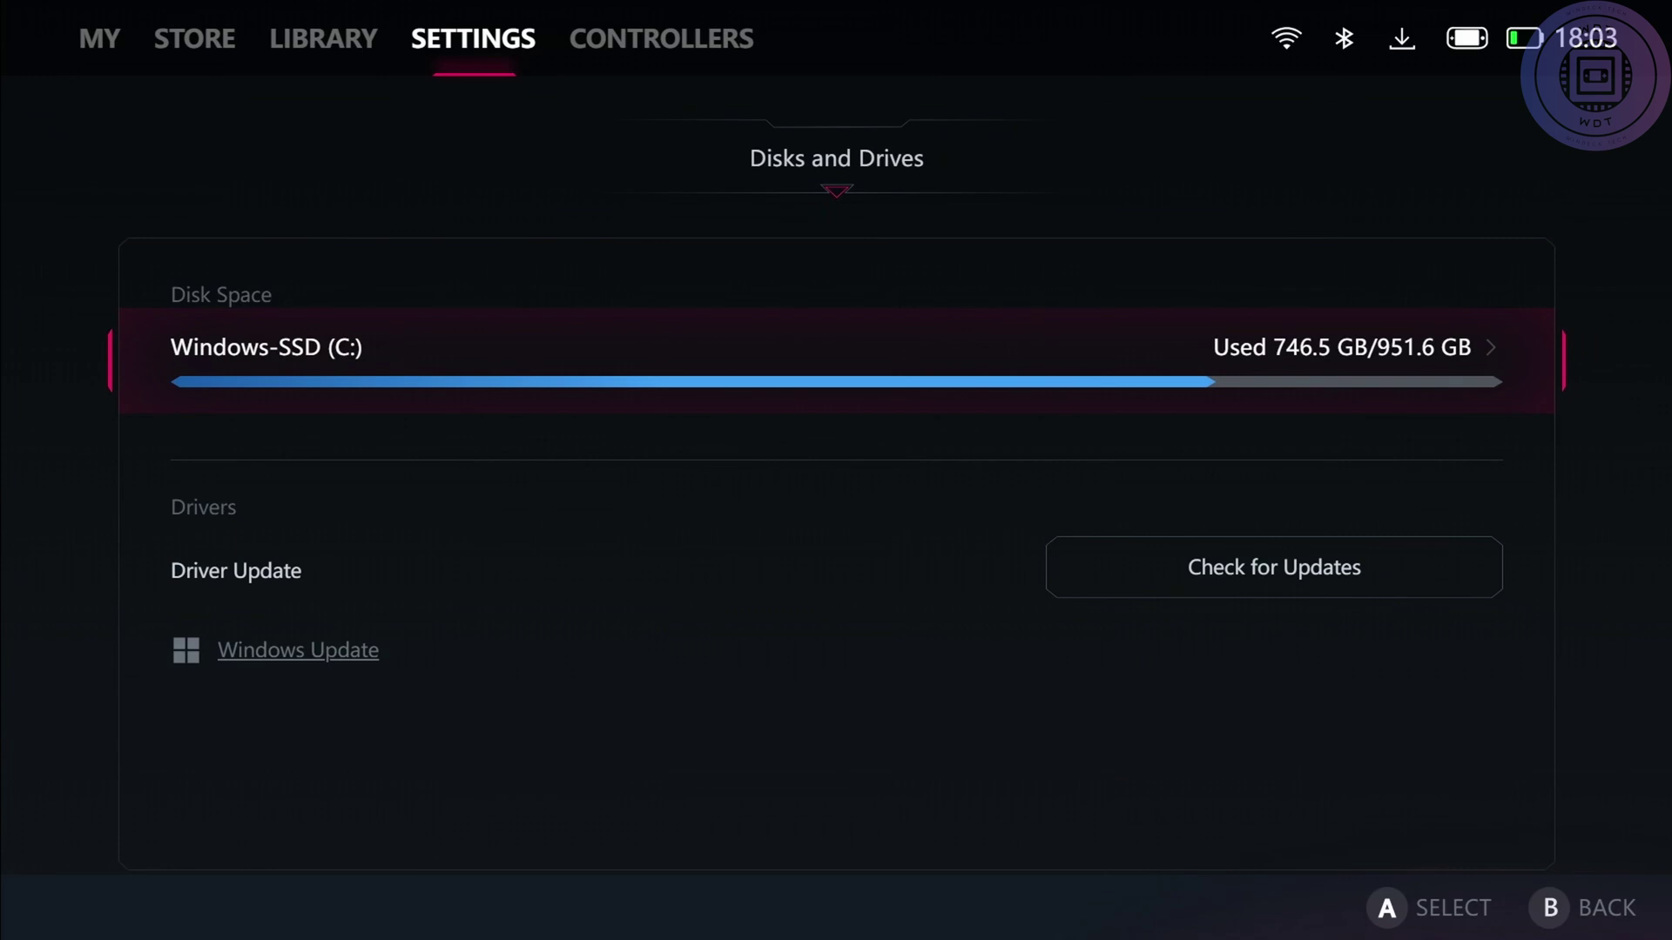
{"action": "key", "text": "Down"}
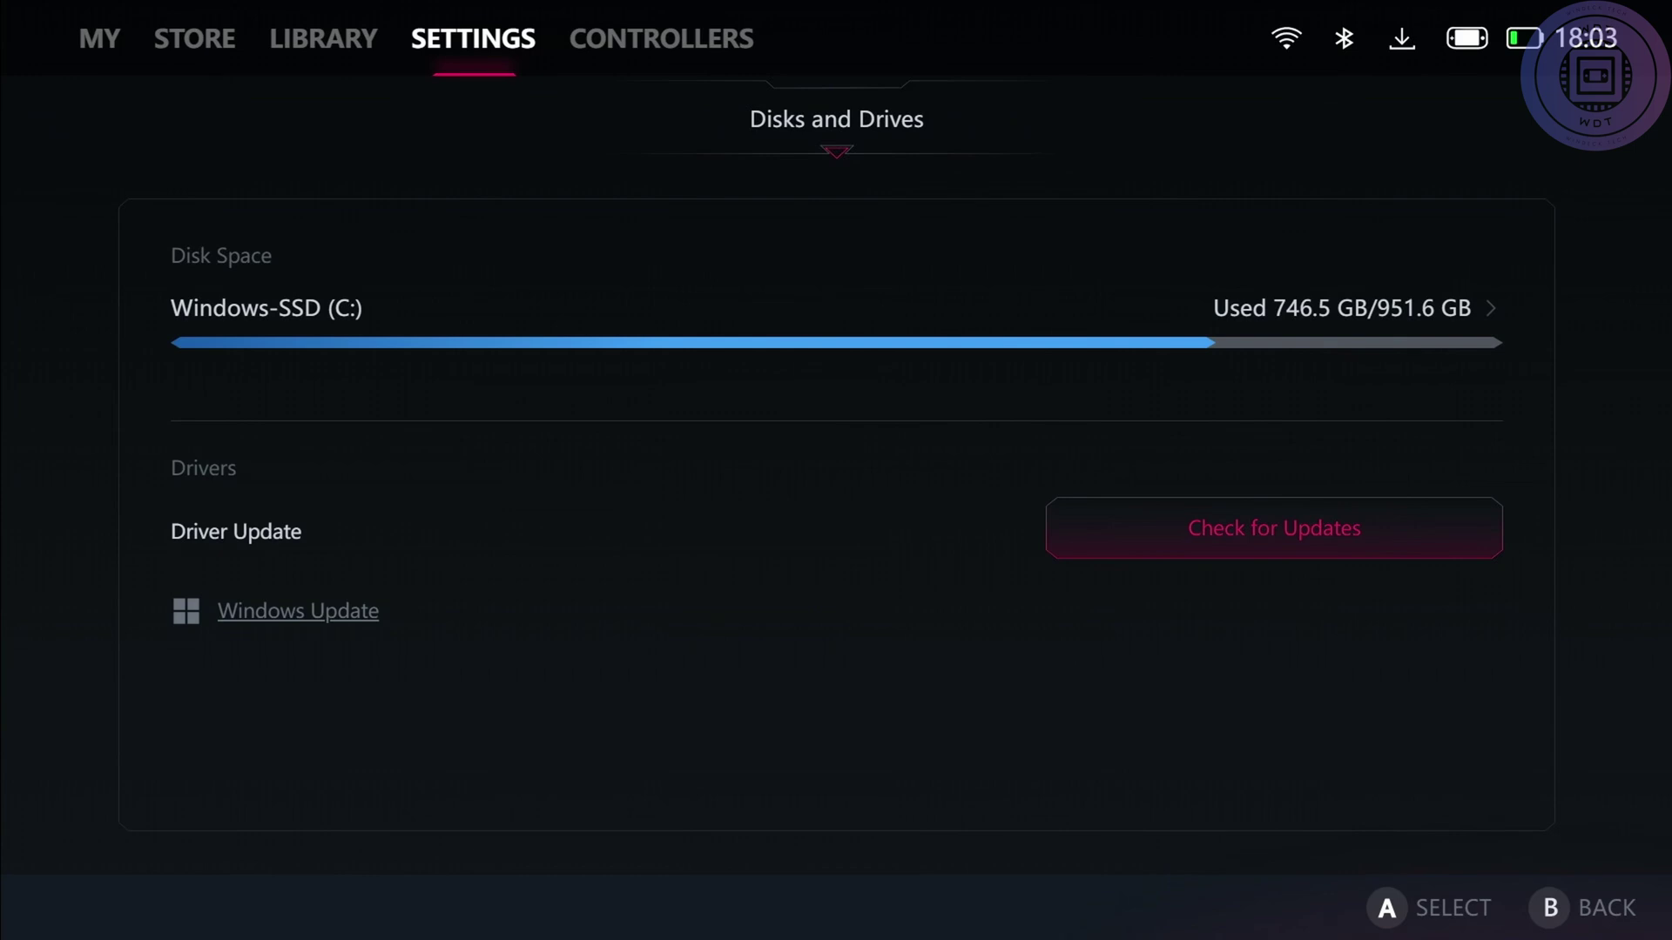
{"action": "left_click", "coordinate": [298, 611]}
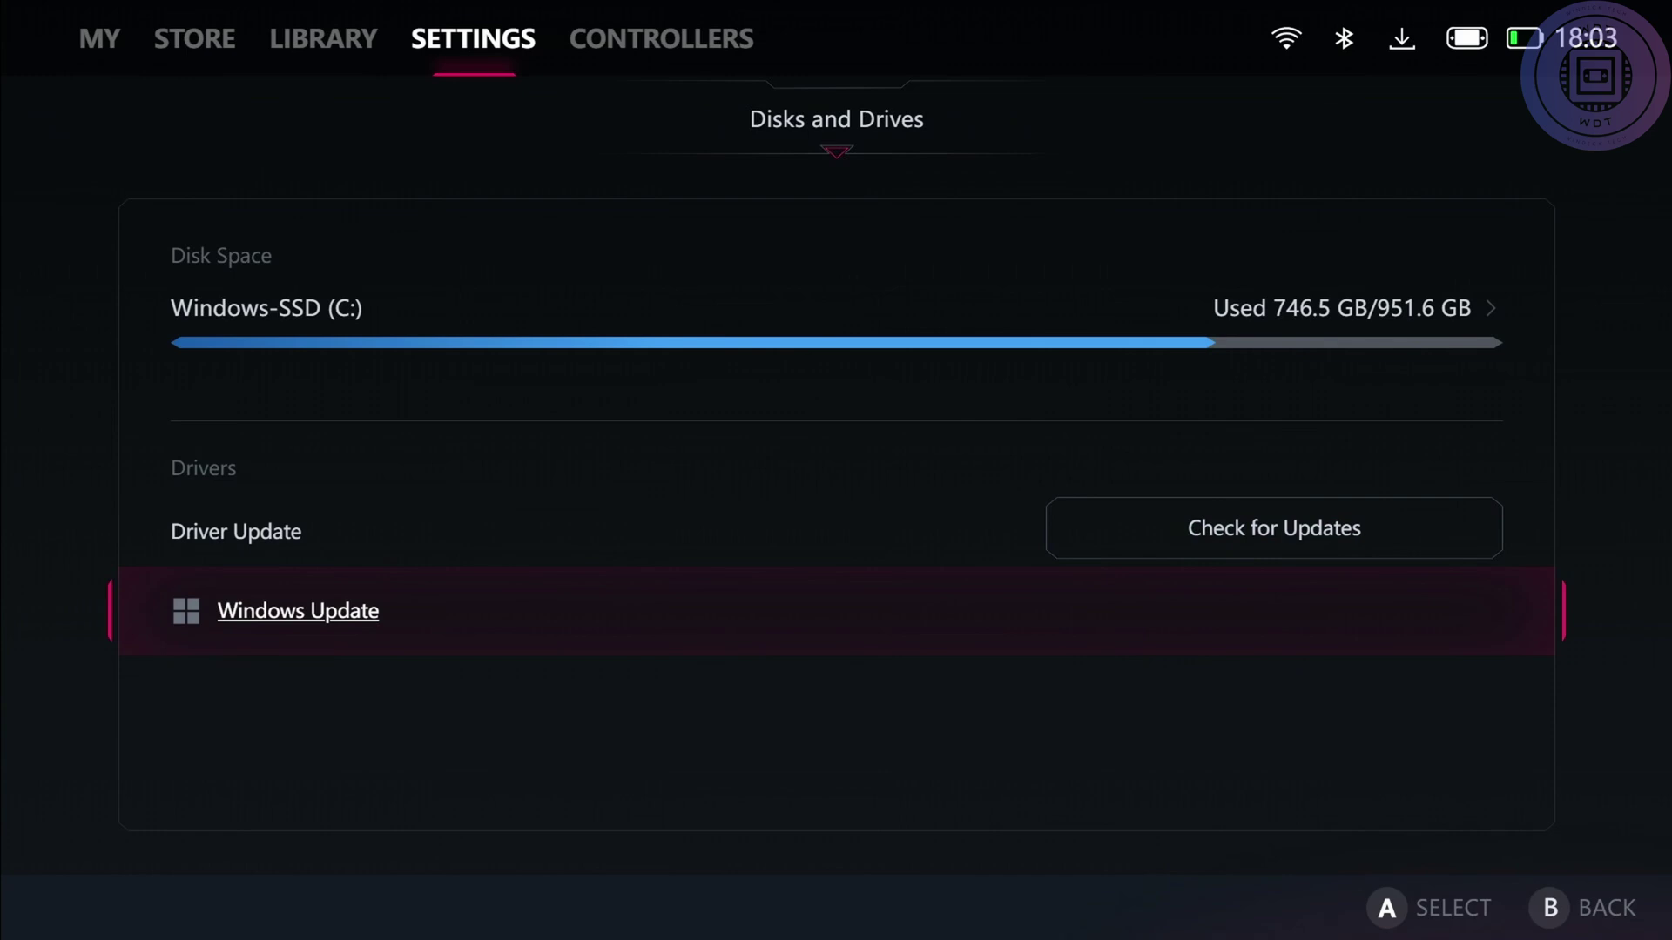
Check for driver updates, and return to the settings overview
{"action": "left_click", "coordinate": [1273, 527]}
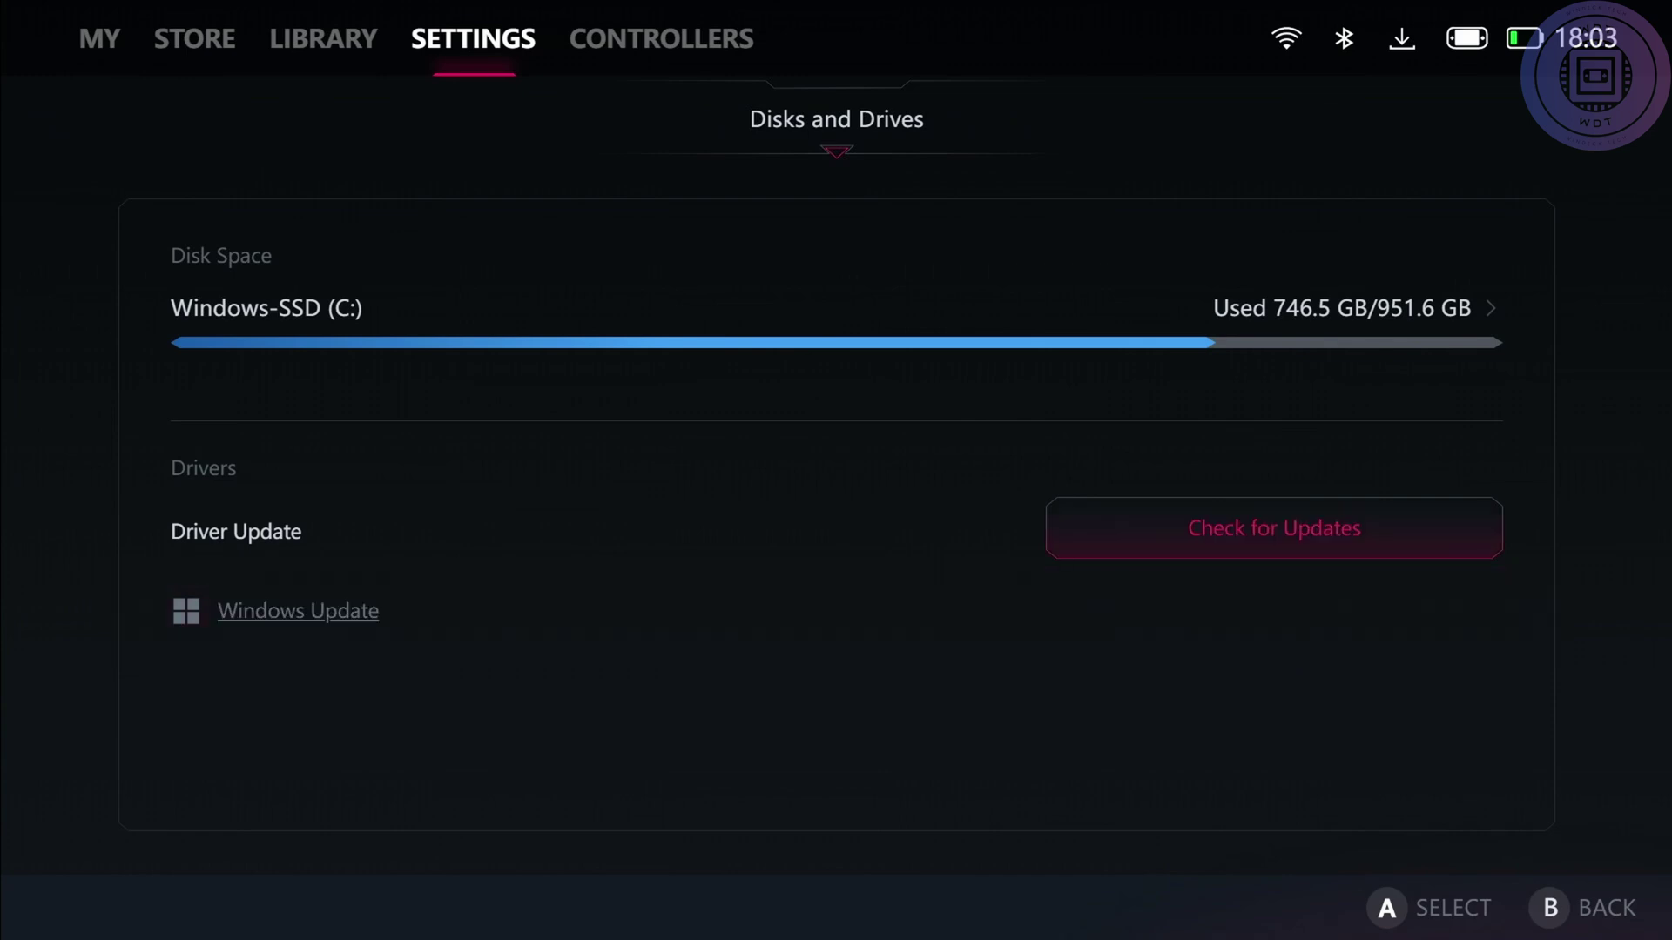
{"action": "key", "text": "Return"}
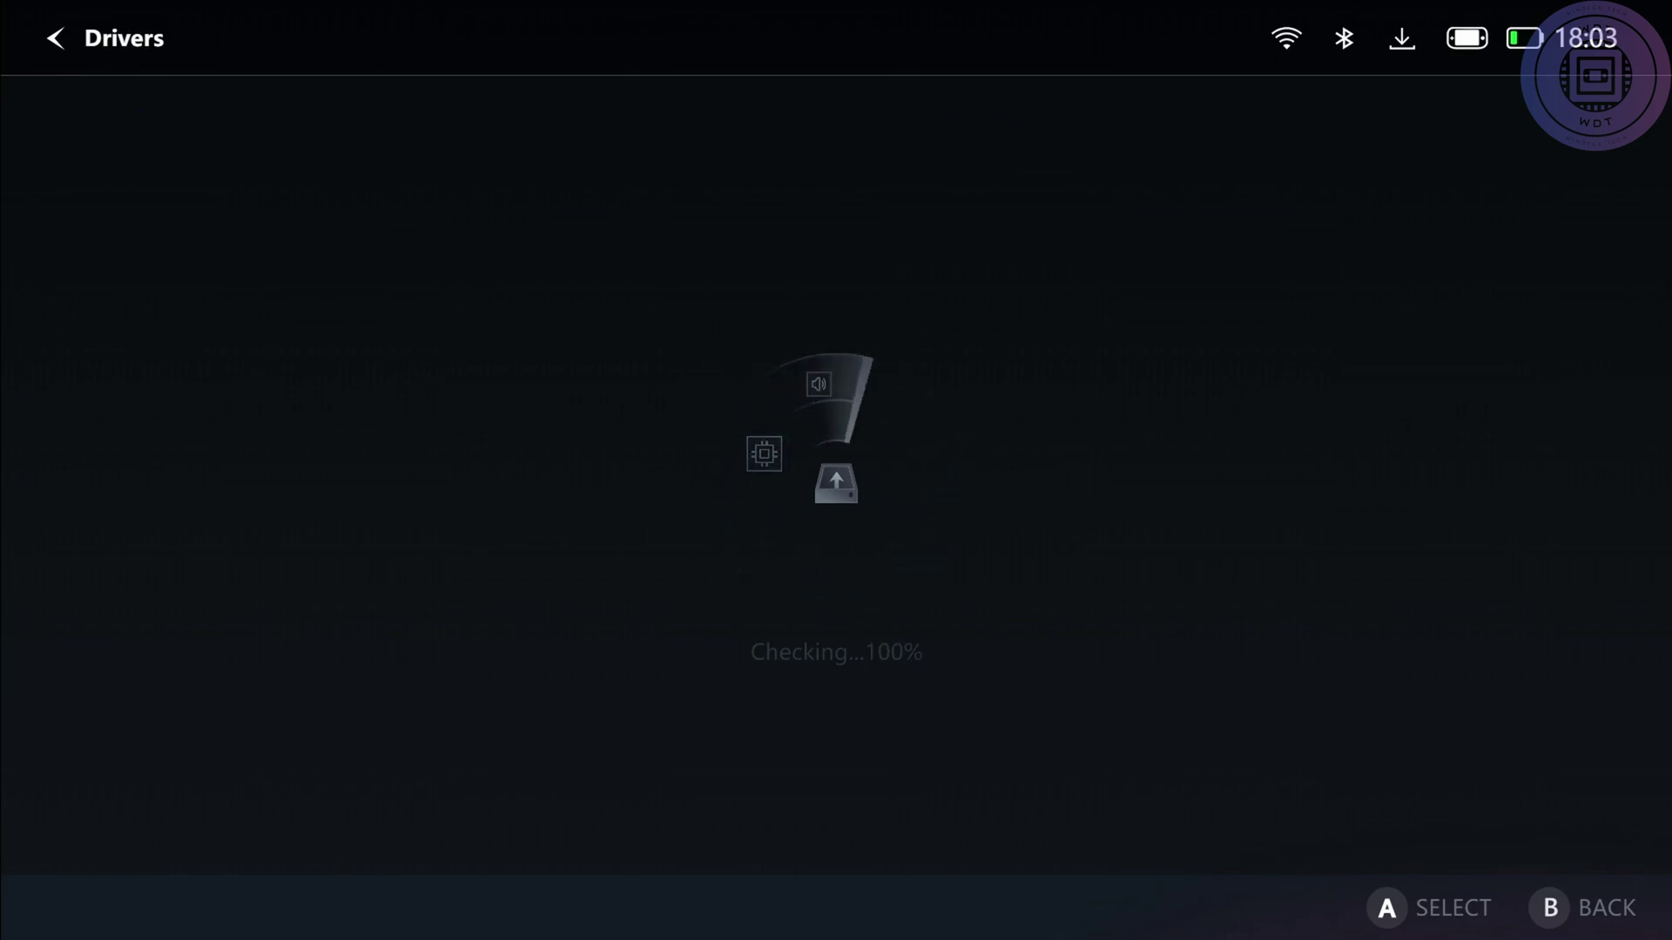
{"action": "key", "text": "Escape"}
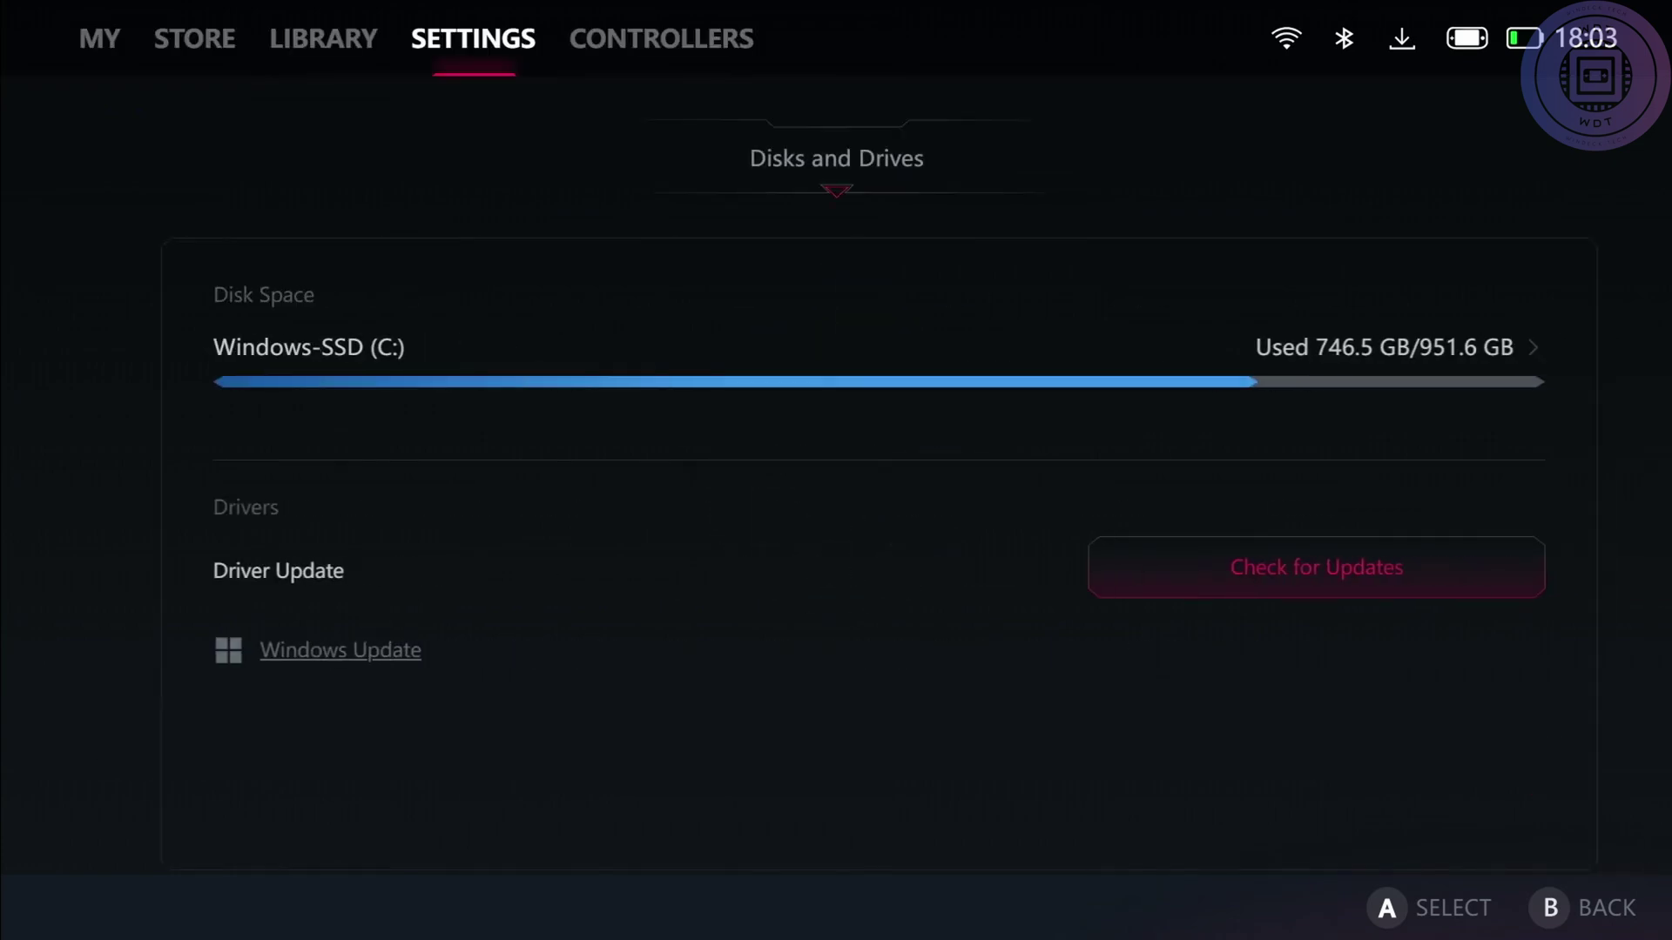
{"action": "key", "text": "Escape"}
Examine the General page's language, clock, startup, power light, battery charging, download and screenshot options, and return to the overview
{"action": "key", "text": "Return"}
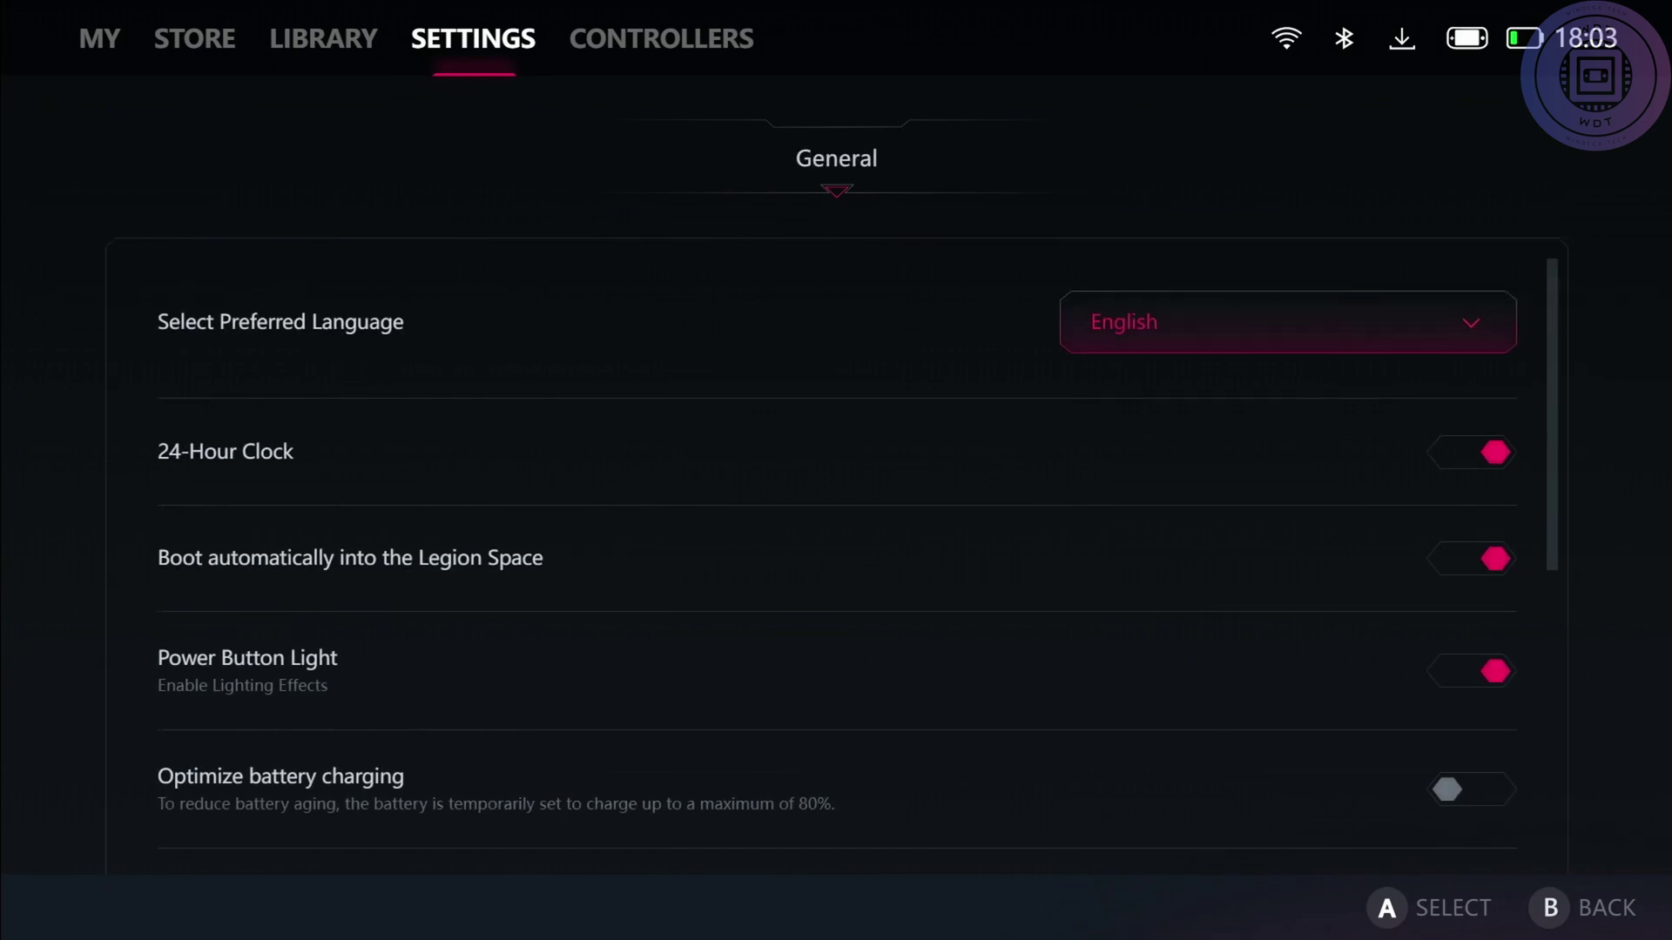
{"action": "key", "text": "Down"}
{"action": "key", "text": "Down"}
{"action": "key", "text": "Down"}
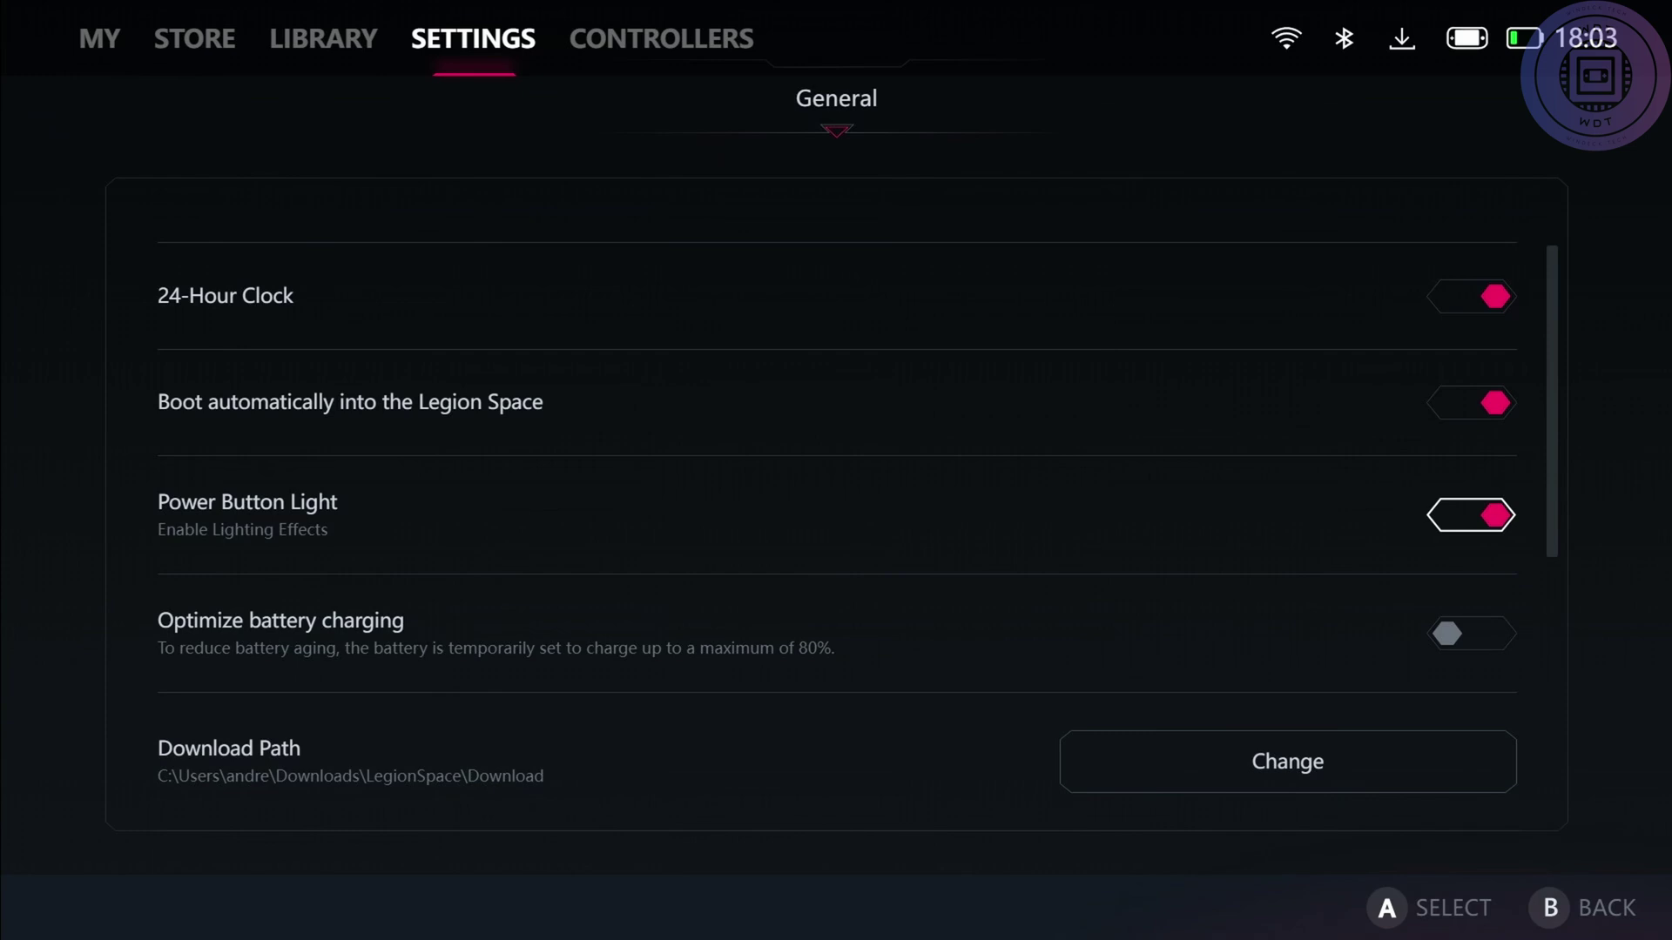
{"action": "key", "text": "Down"}
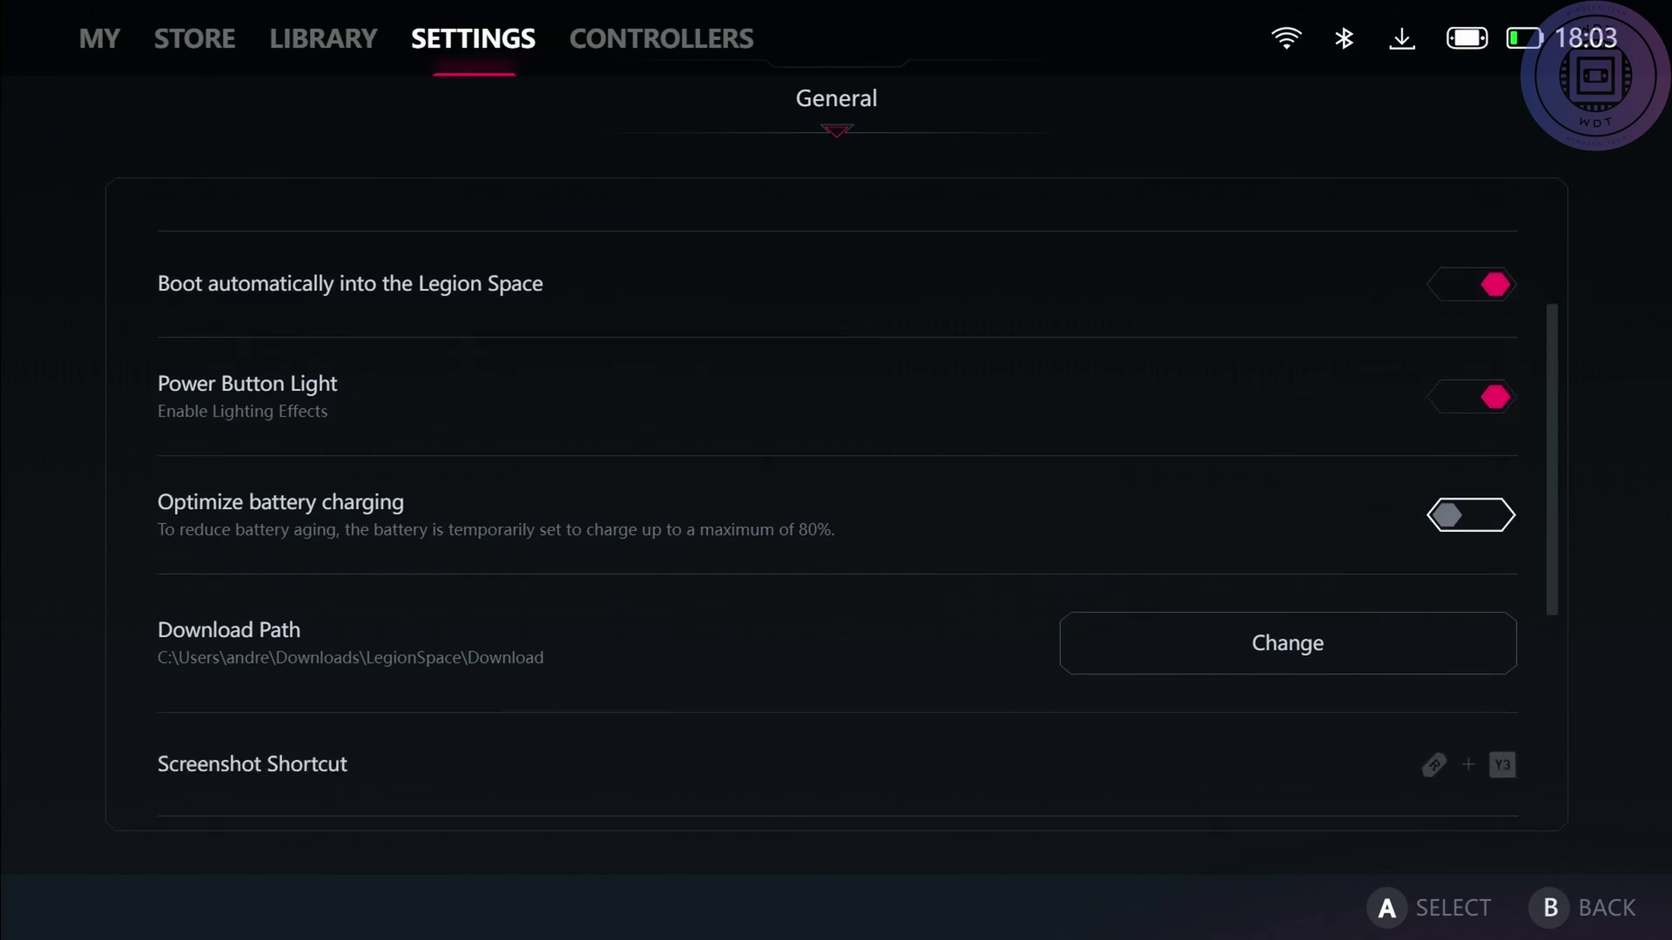
{"action": "key", "text": "Down"}
{"action": "key", "text": "Down"}
{"action": "key", "text": "Down"}
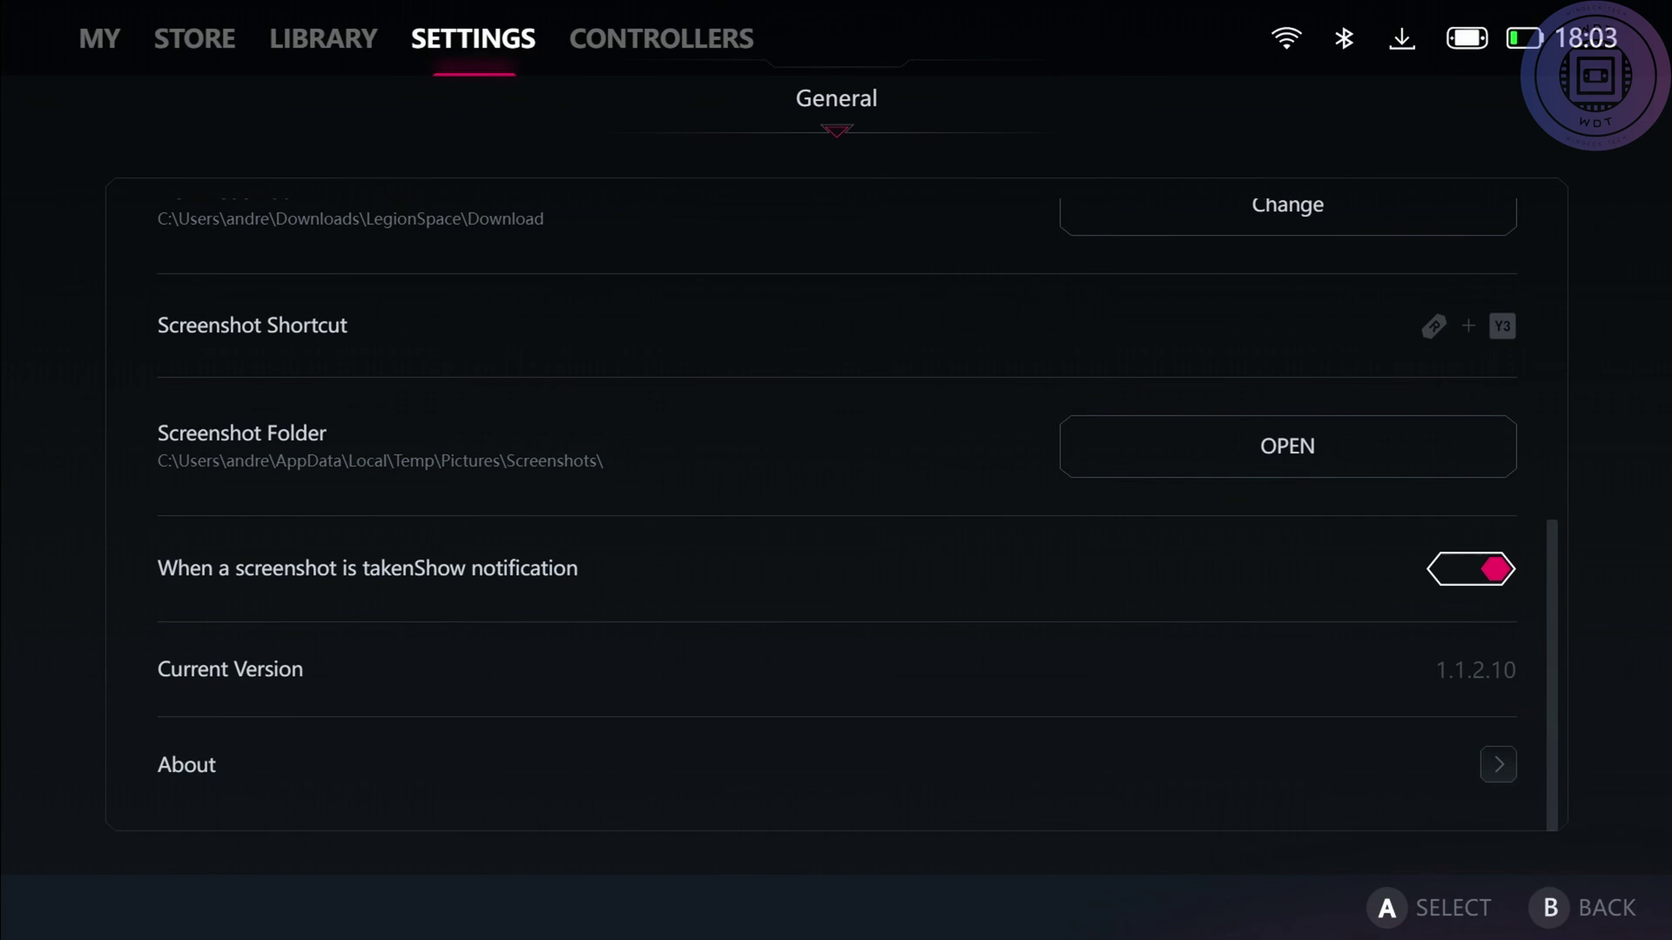
{"action": "key", "text": "Down"}
{"action": "key", "text": "Down"}
{"action": "key", "text": "Escape"}
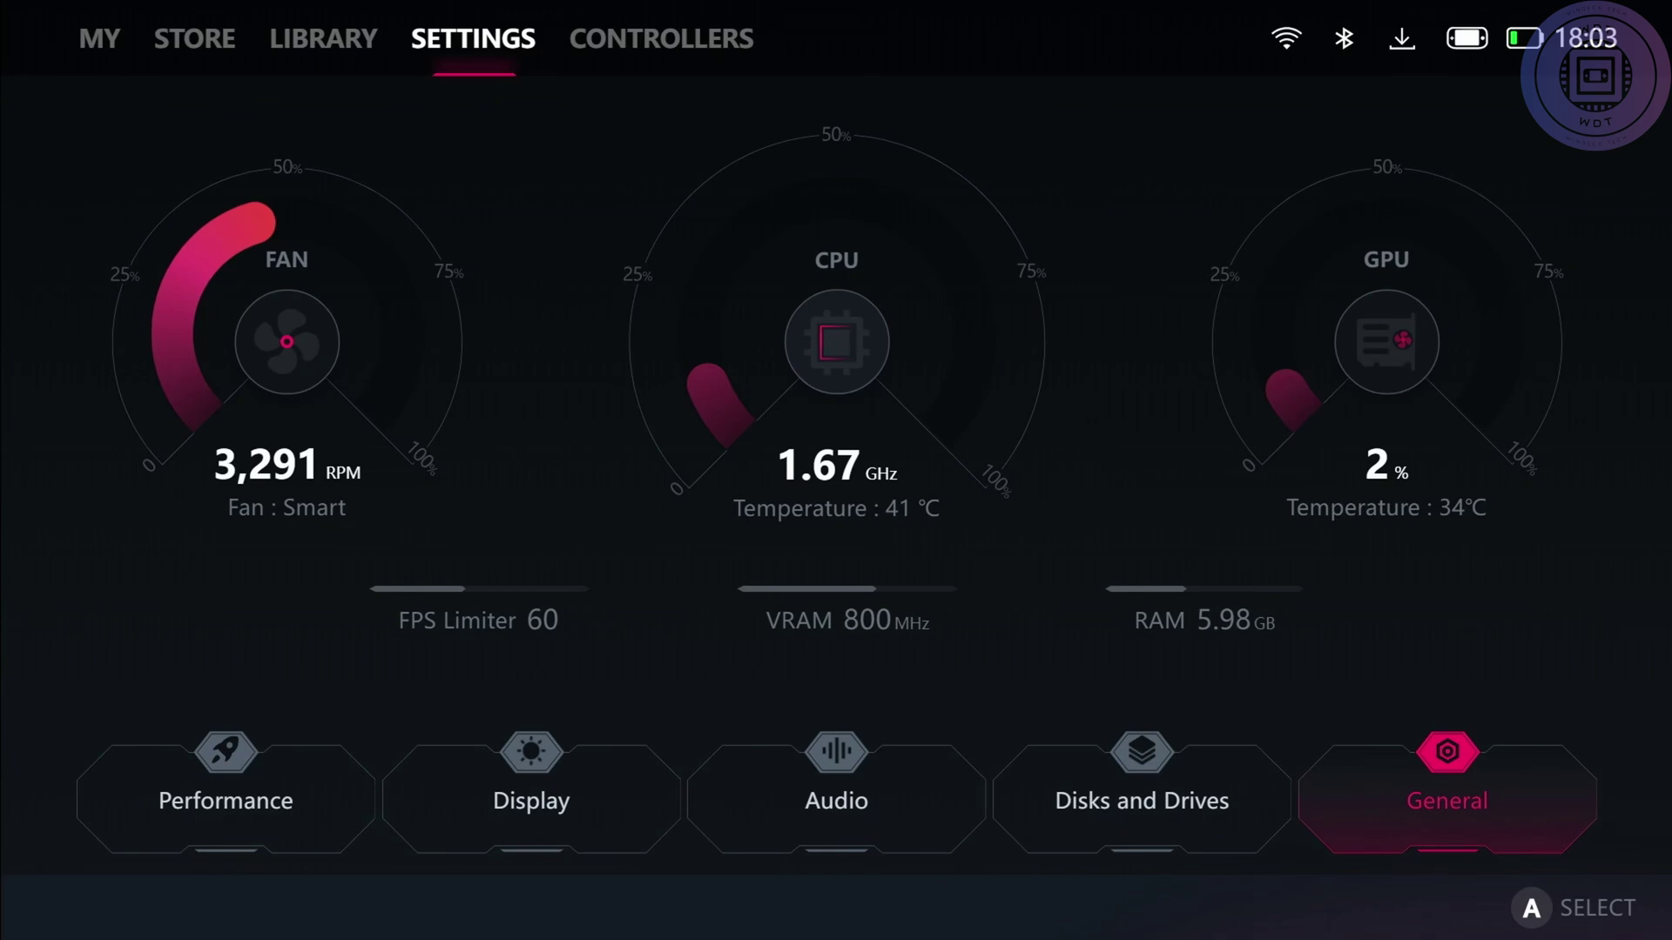
{"action": "key", "text": "Up"}
{"action": "key", "text": "Left"}
{"action": "key", "text": "Right"}
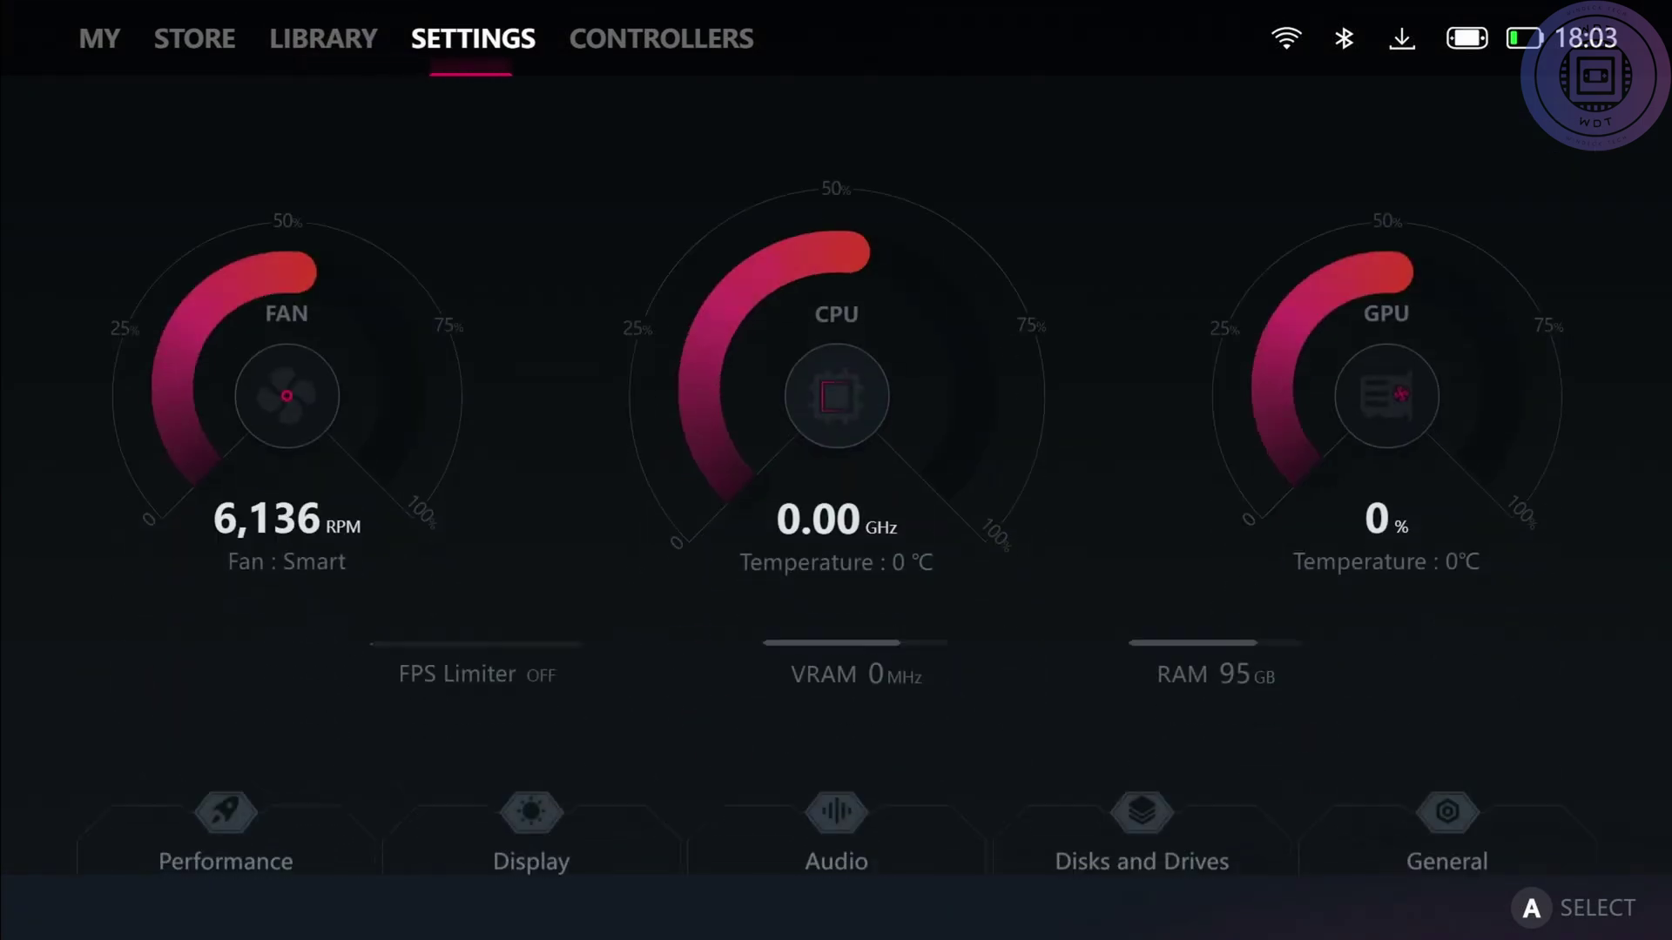
{"action": "key", "text": "Left"}
{"action": "key", "text": "Right"}
{"action": "key", "text": "Right"}
{"action": "key", "text": "Left"}
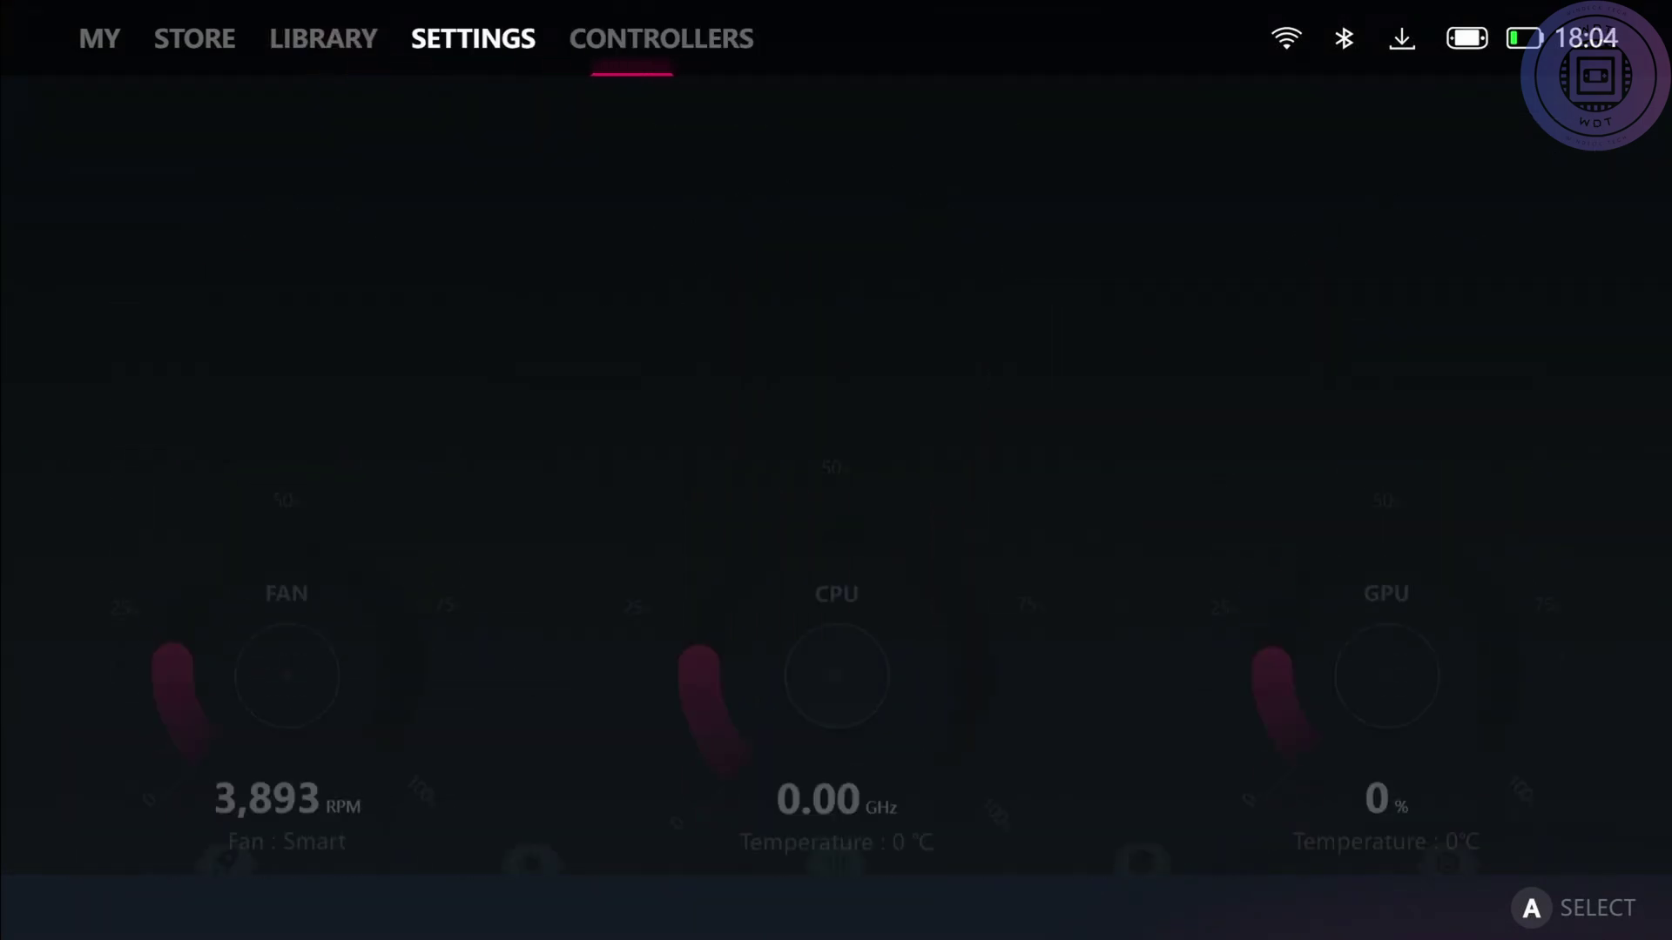
{"action": "key", "text": "Right"}
{"action": "key", "text": "Left"}
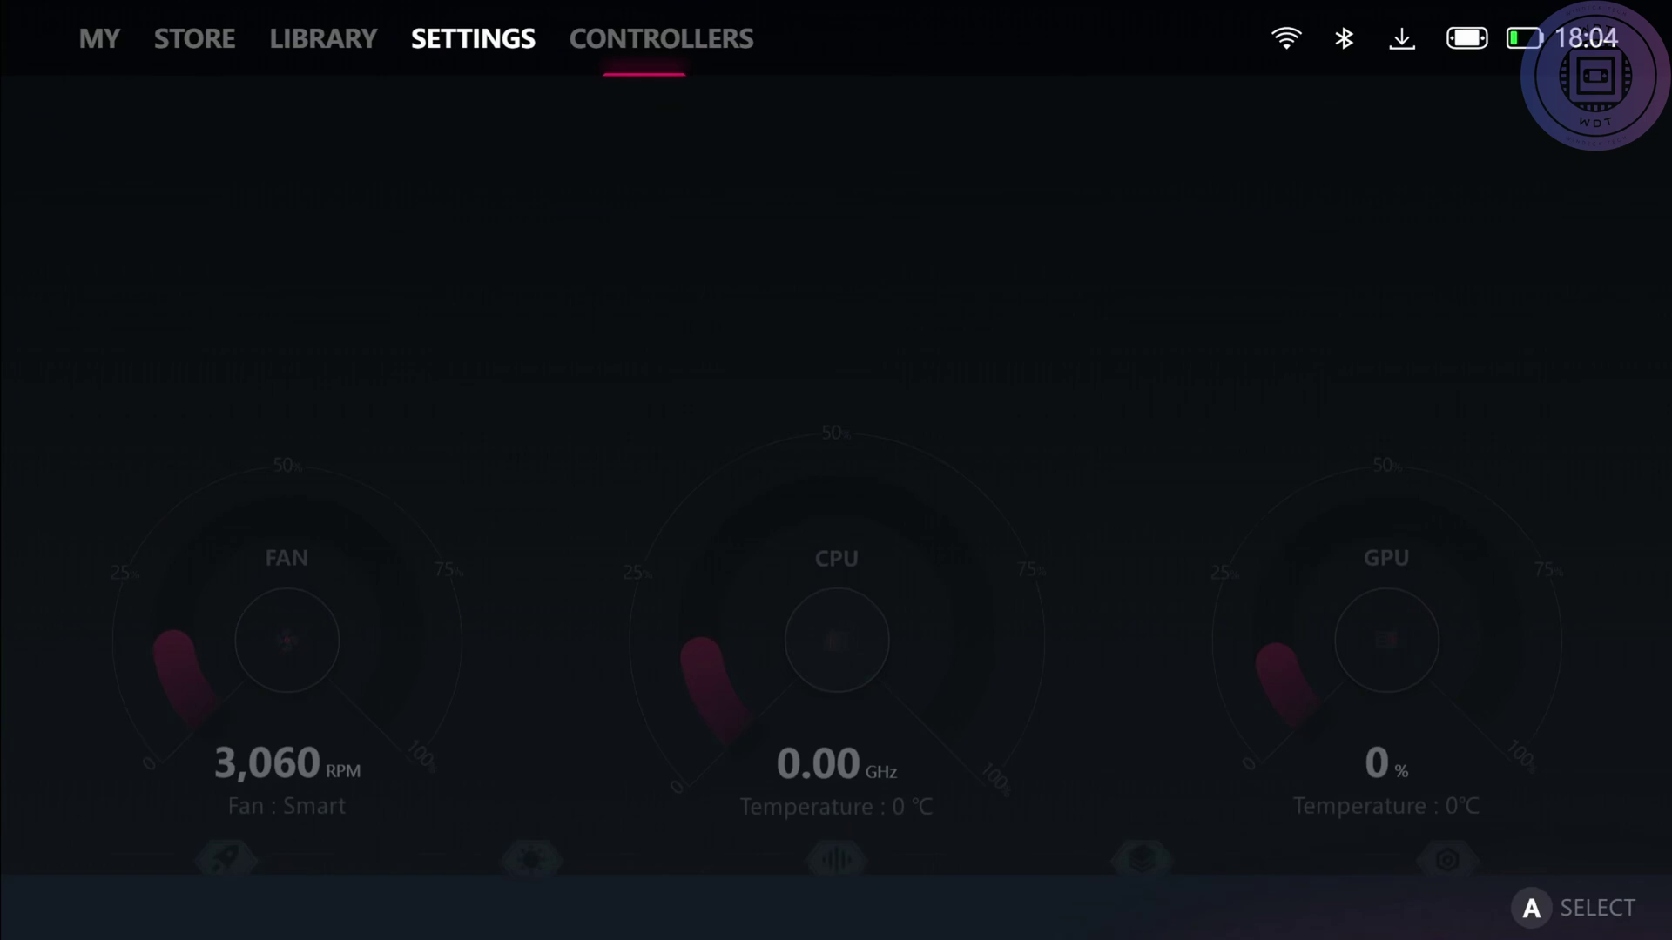
{"action": "key", "text": "Left"}
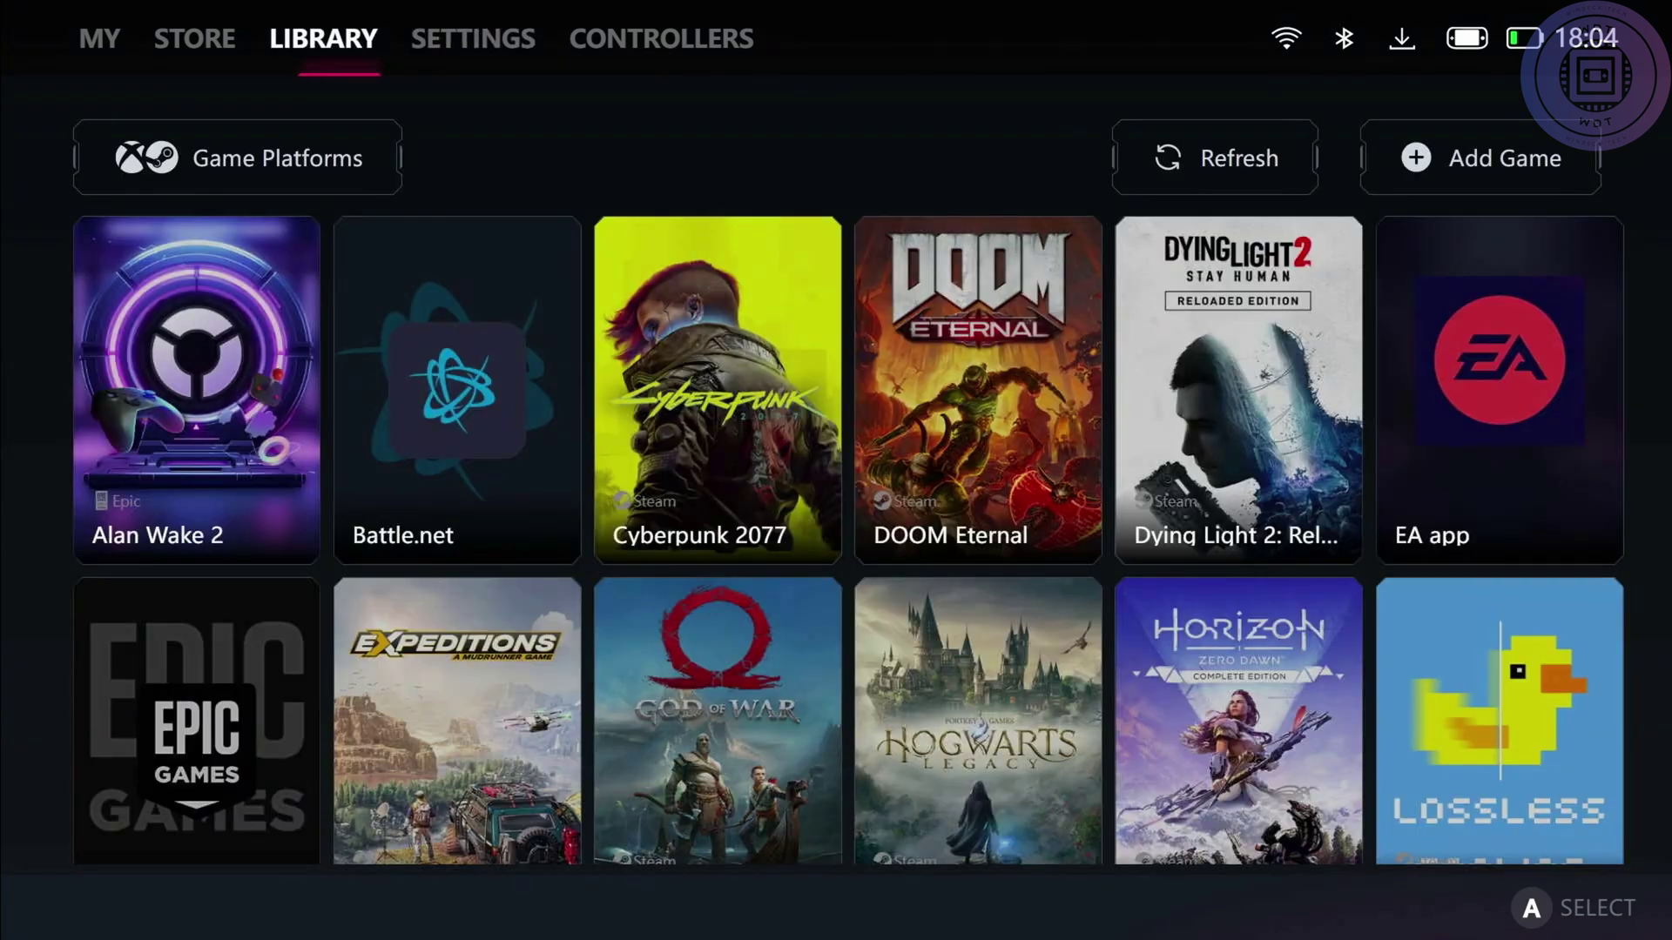
{"action": "key", "text": "Right"}
{"action": "key", "text": "Left"}
{"action": "key", "text": "Right"}
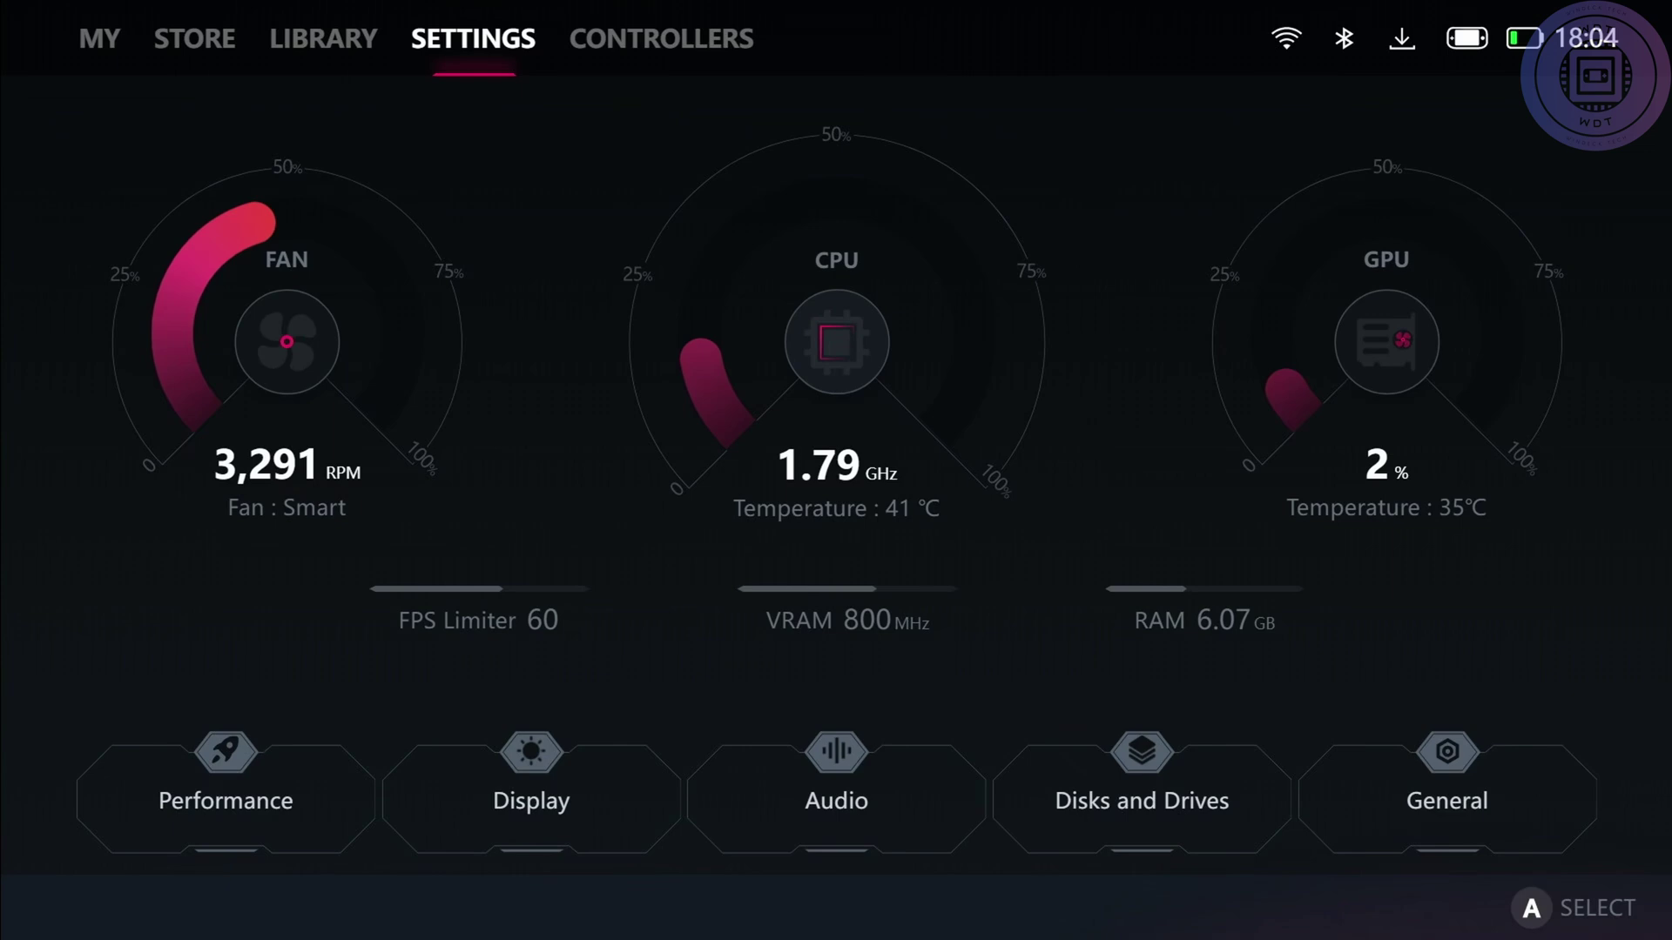
{"action": "key", "text": "Right"}
{"action": "key", "text": "Left"}
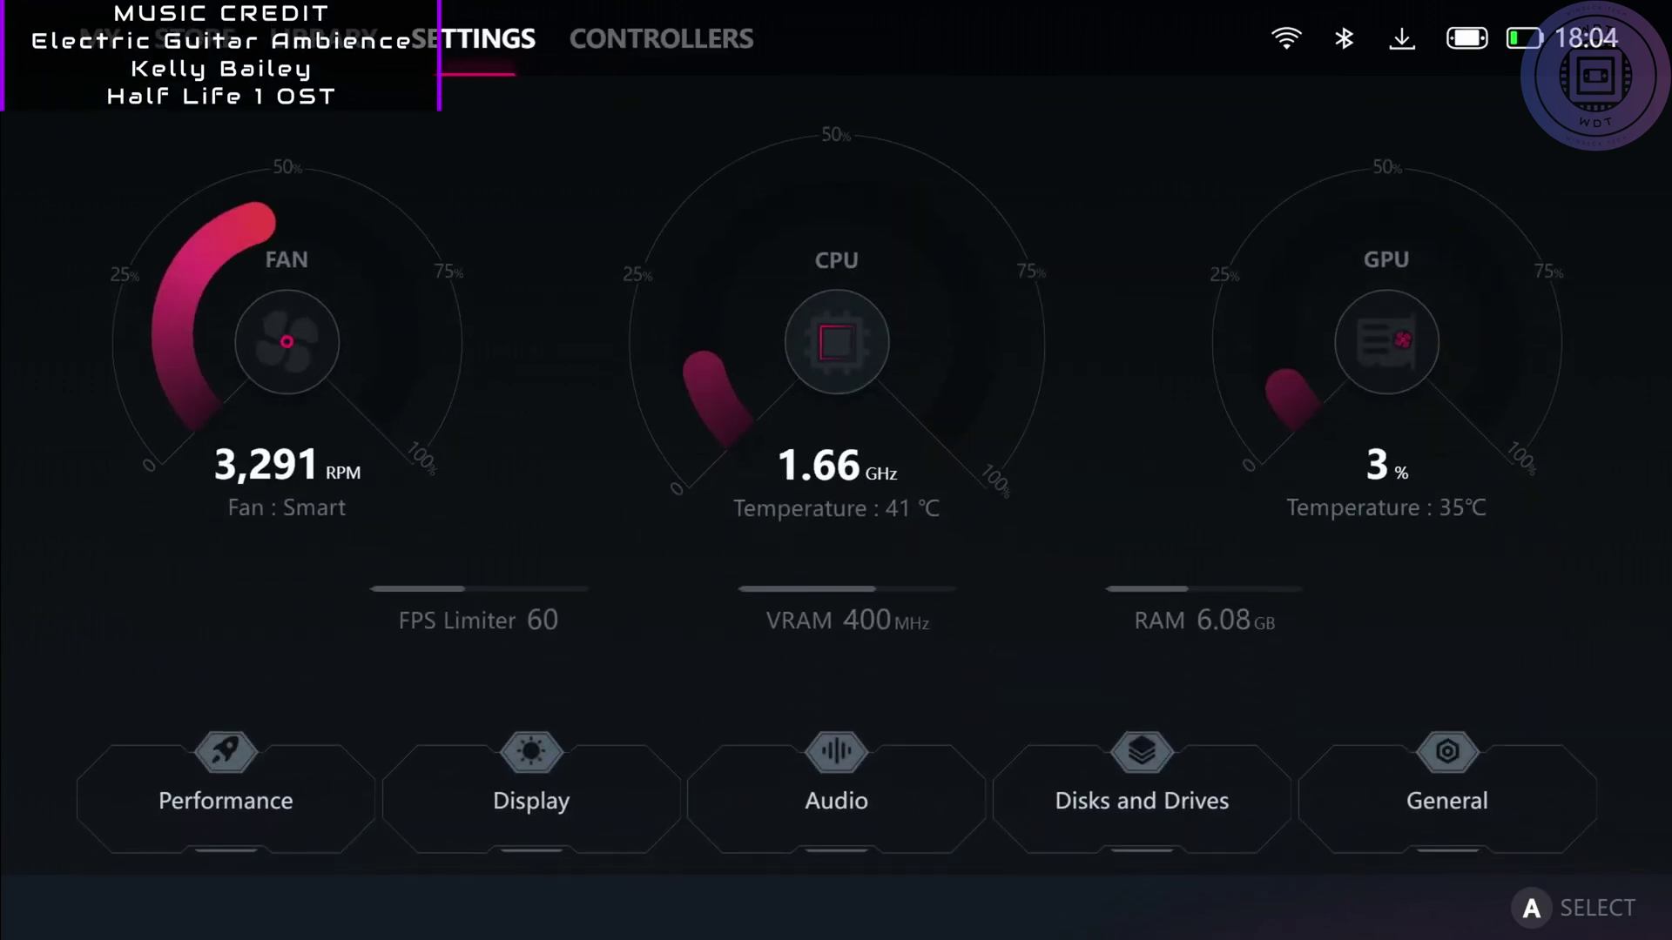
Open the button mapping on the Controllers page and view the layout of the GamePad mode profile
{"action": "key", "text": "Right"}
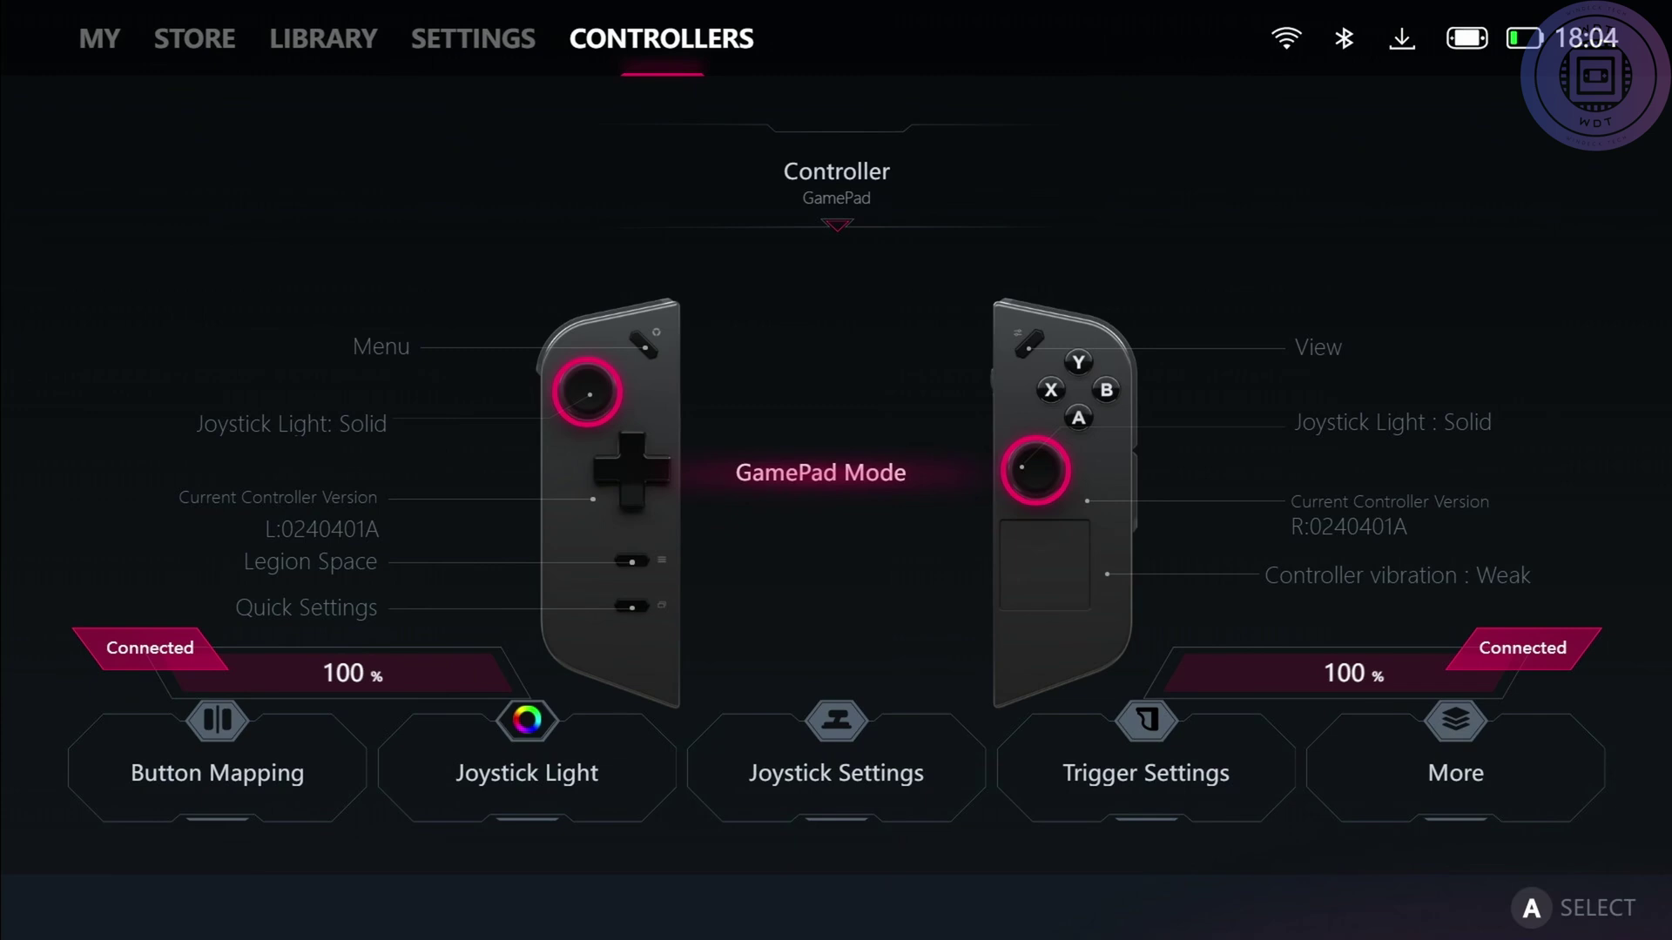
{"action": "left_click", "coordinate": [217, 773]}
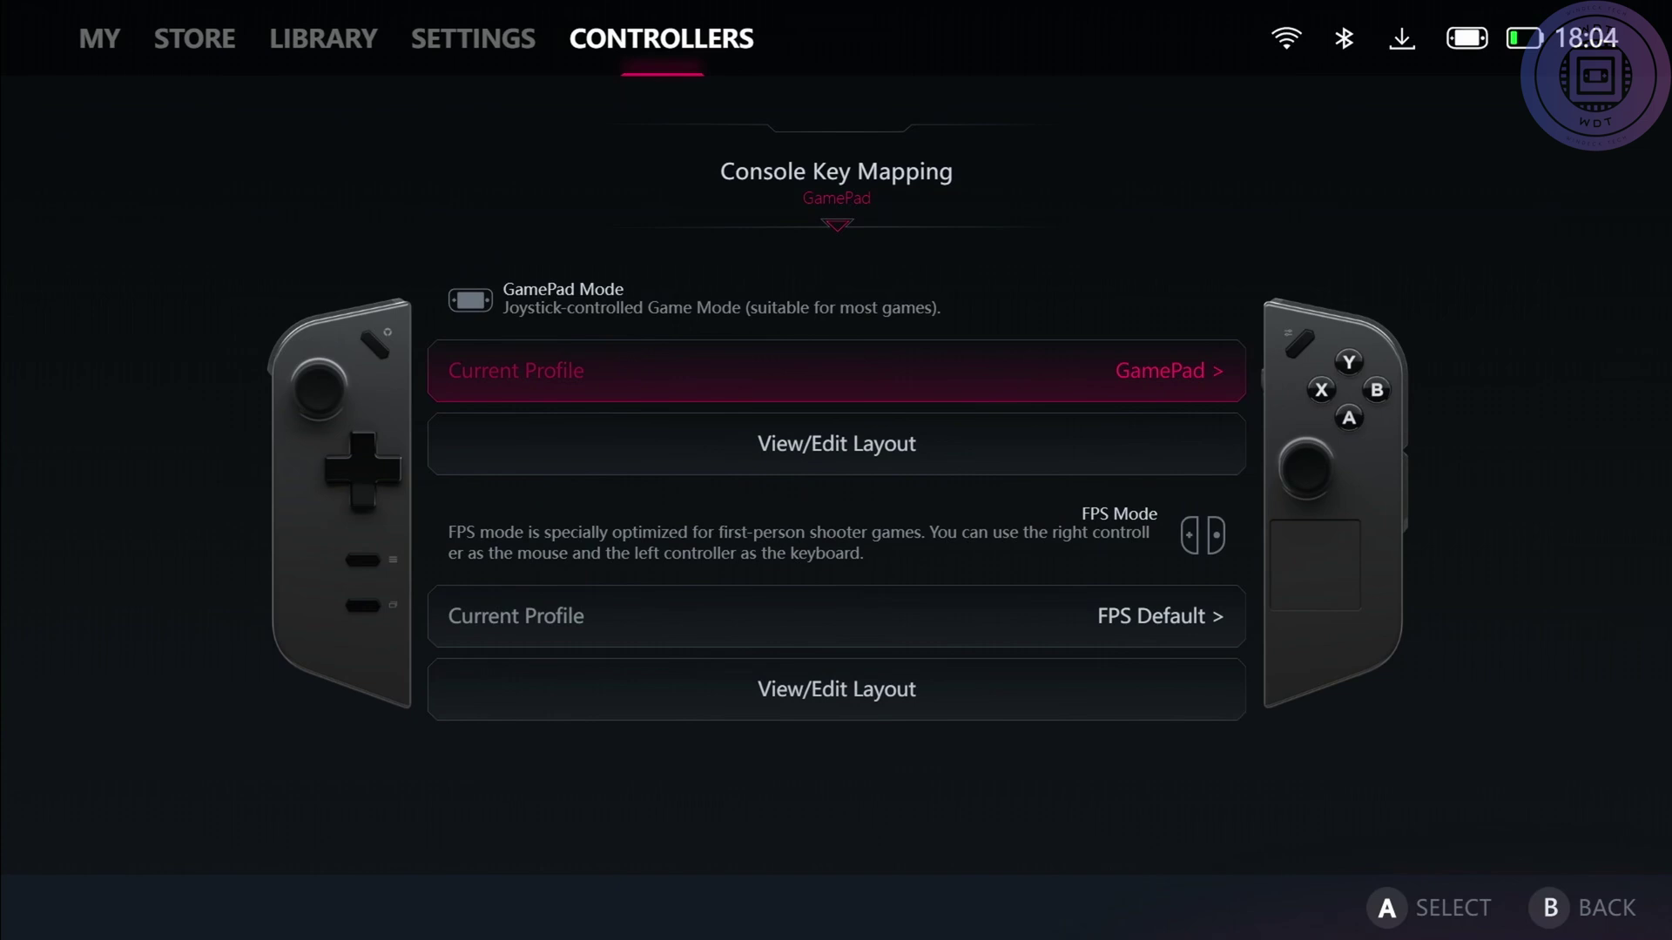
{"action": "key", "text": "Down"}
{"action": "key", "text": "Up"}
{"action": "key", "text": "Down"}
{"action": "key", "text": "Return"}
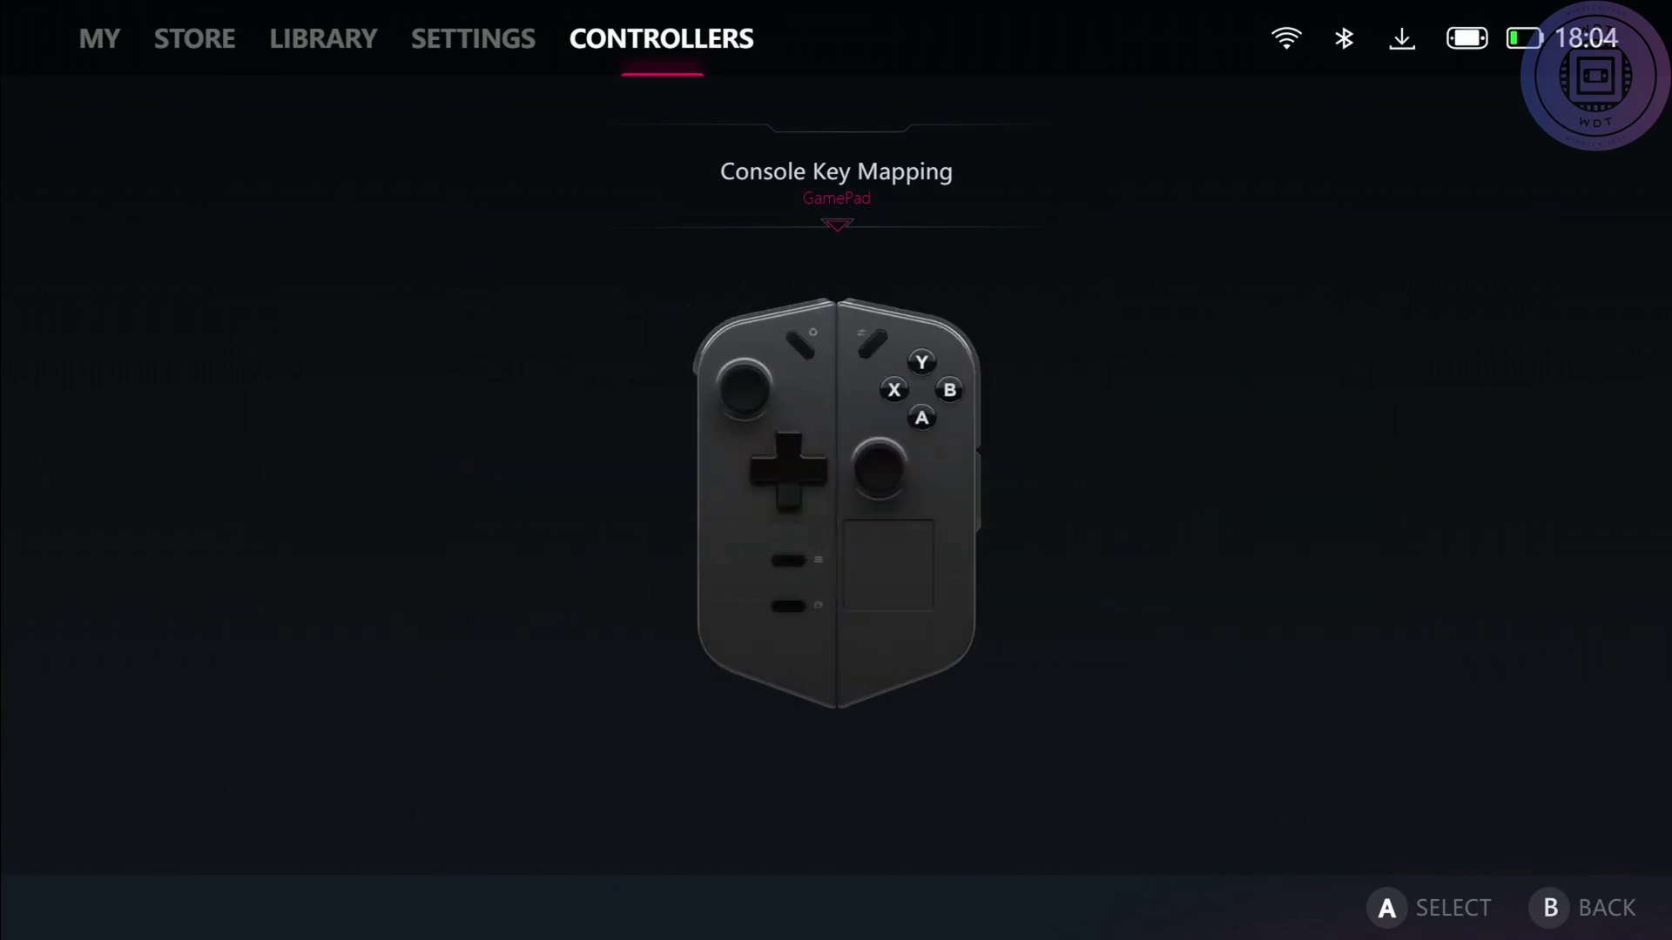
Examine the controller commands assignable to Left Stick Up, and return to the GamePad layout
{"action": "key", "text": "Down"}
{"action": "key", "text": "Down"}
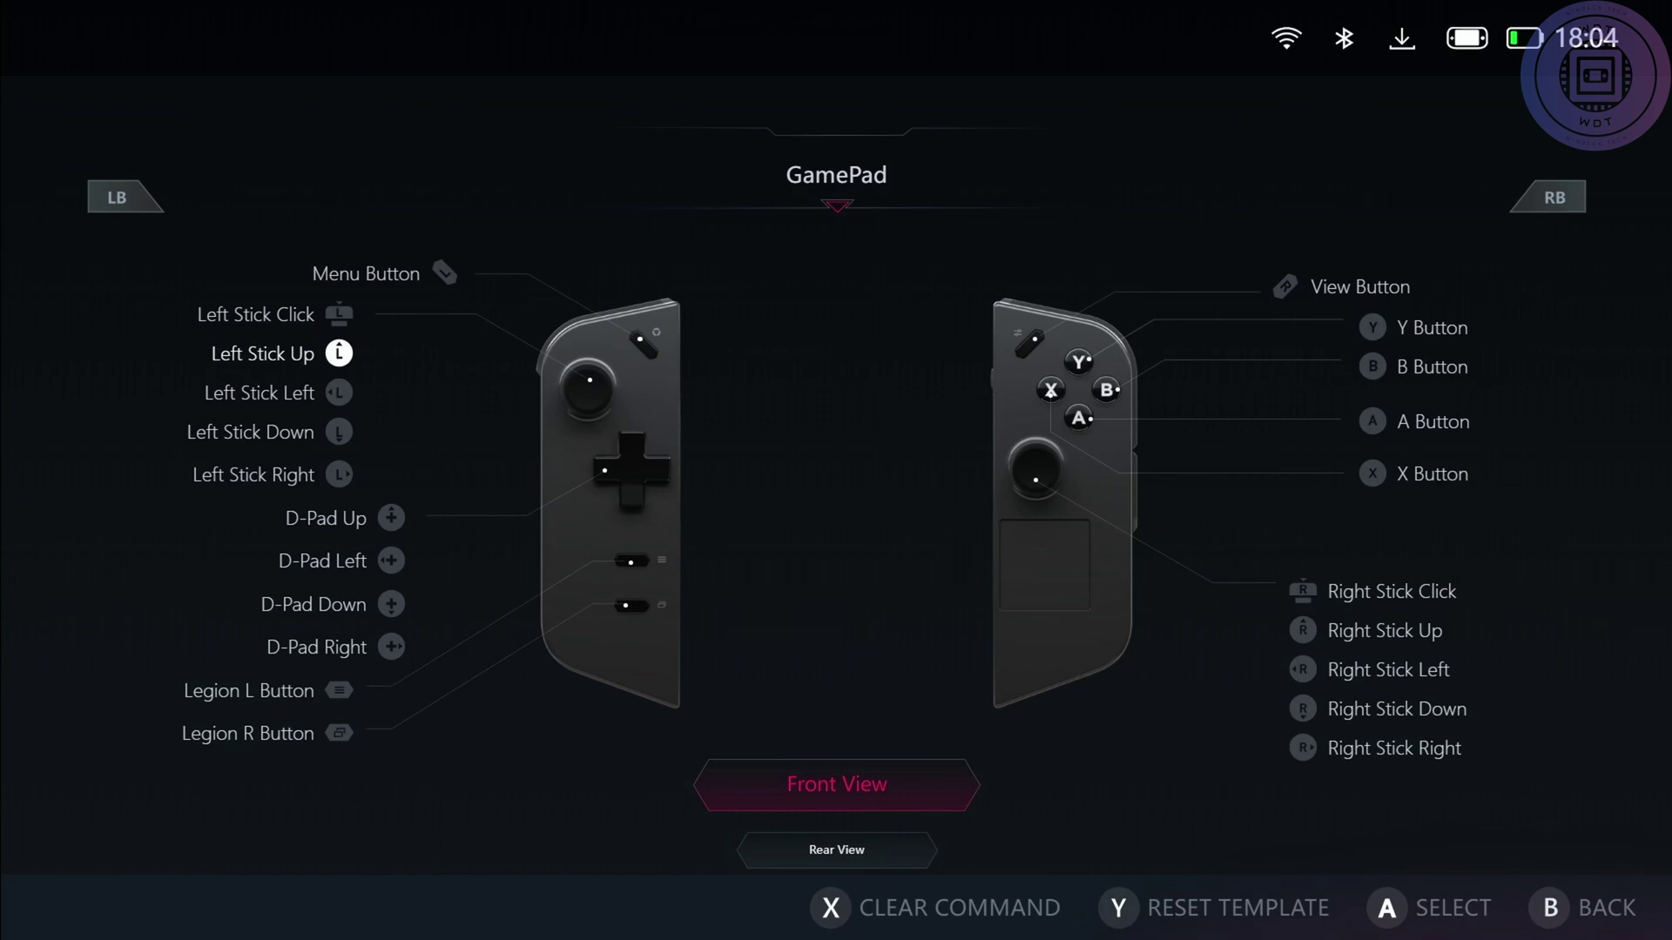
{"action": "key", "text": "Return"}
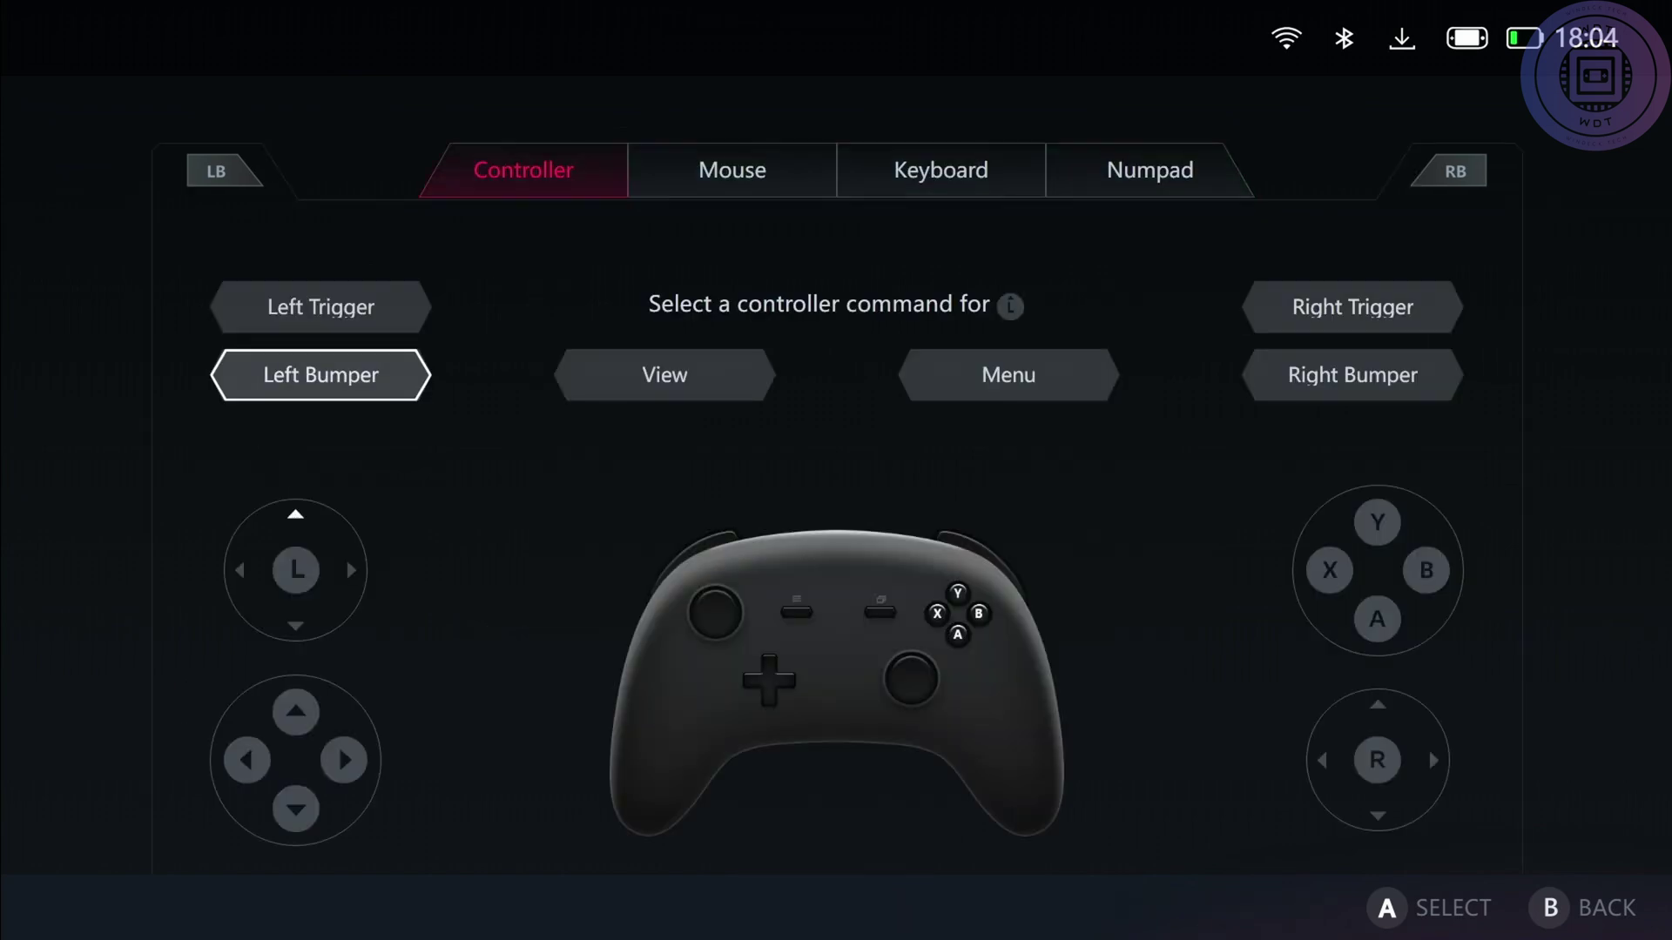
{"action": "key", "text": "Left"}
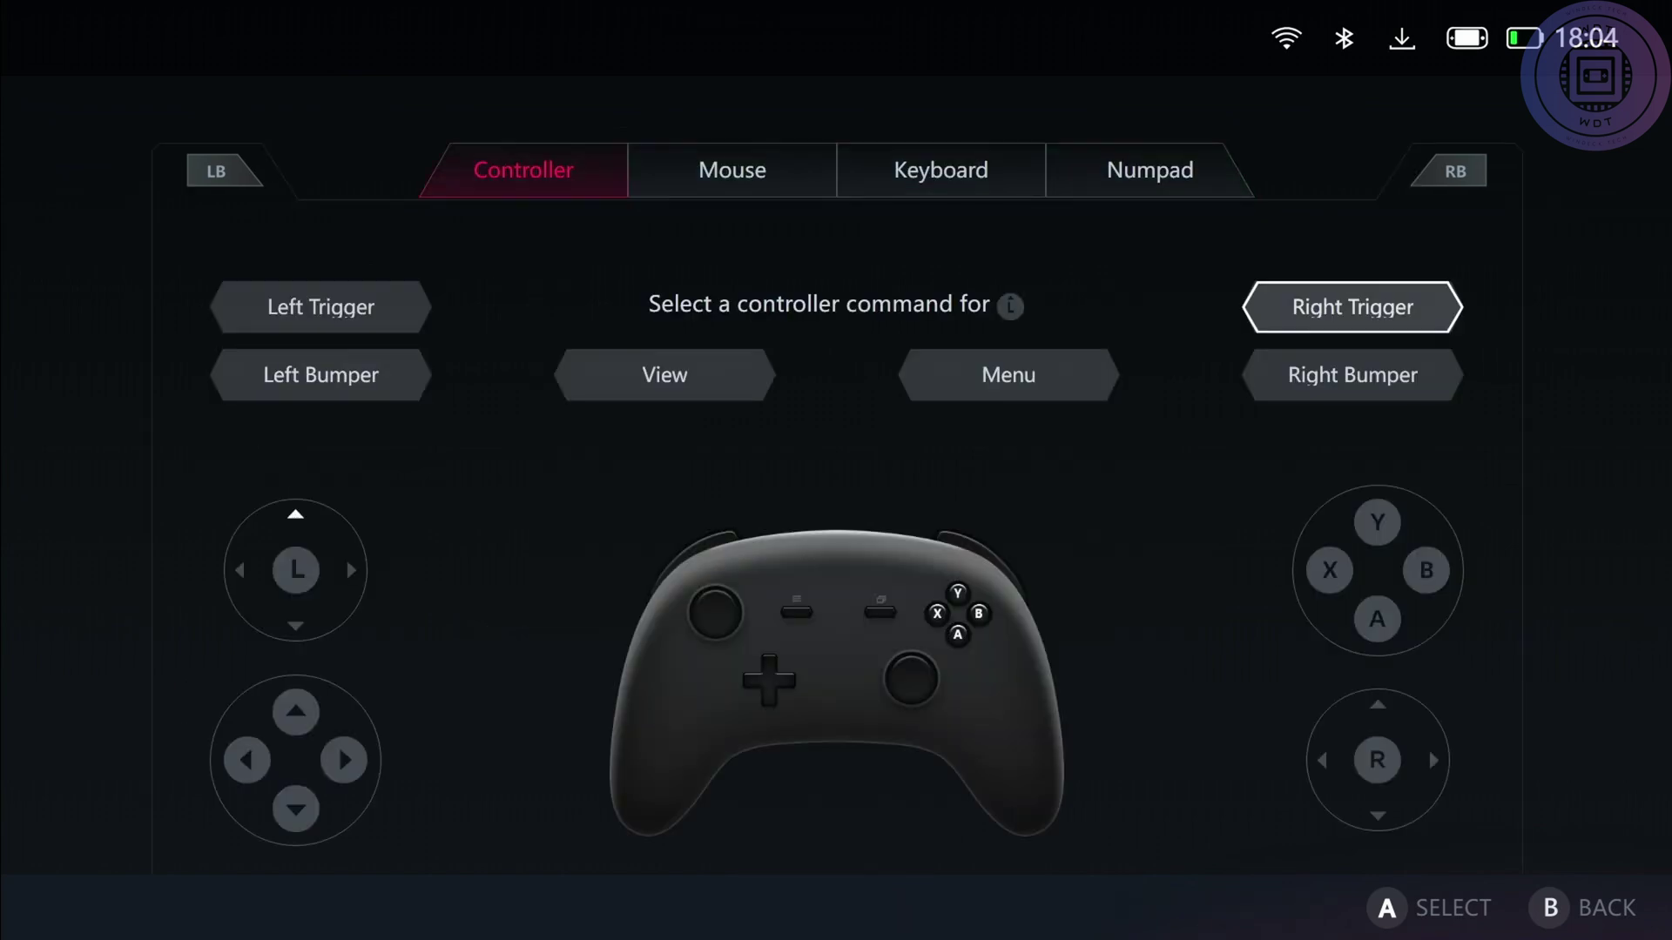
{"action": "key", "text": "Return"}
Open the command choices for D-Pad Up and look through the command sets up to the key combinations
{"action": "key", "text": "Down"}
{"action": "key", "text": "Down"}
{"action": "key", "text": "Down"}
{"action": "key", "text": "Down"}
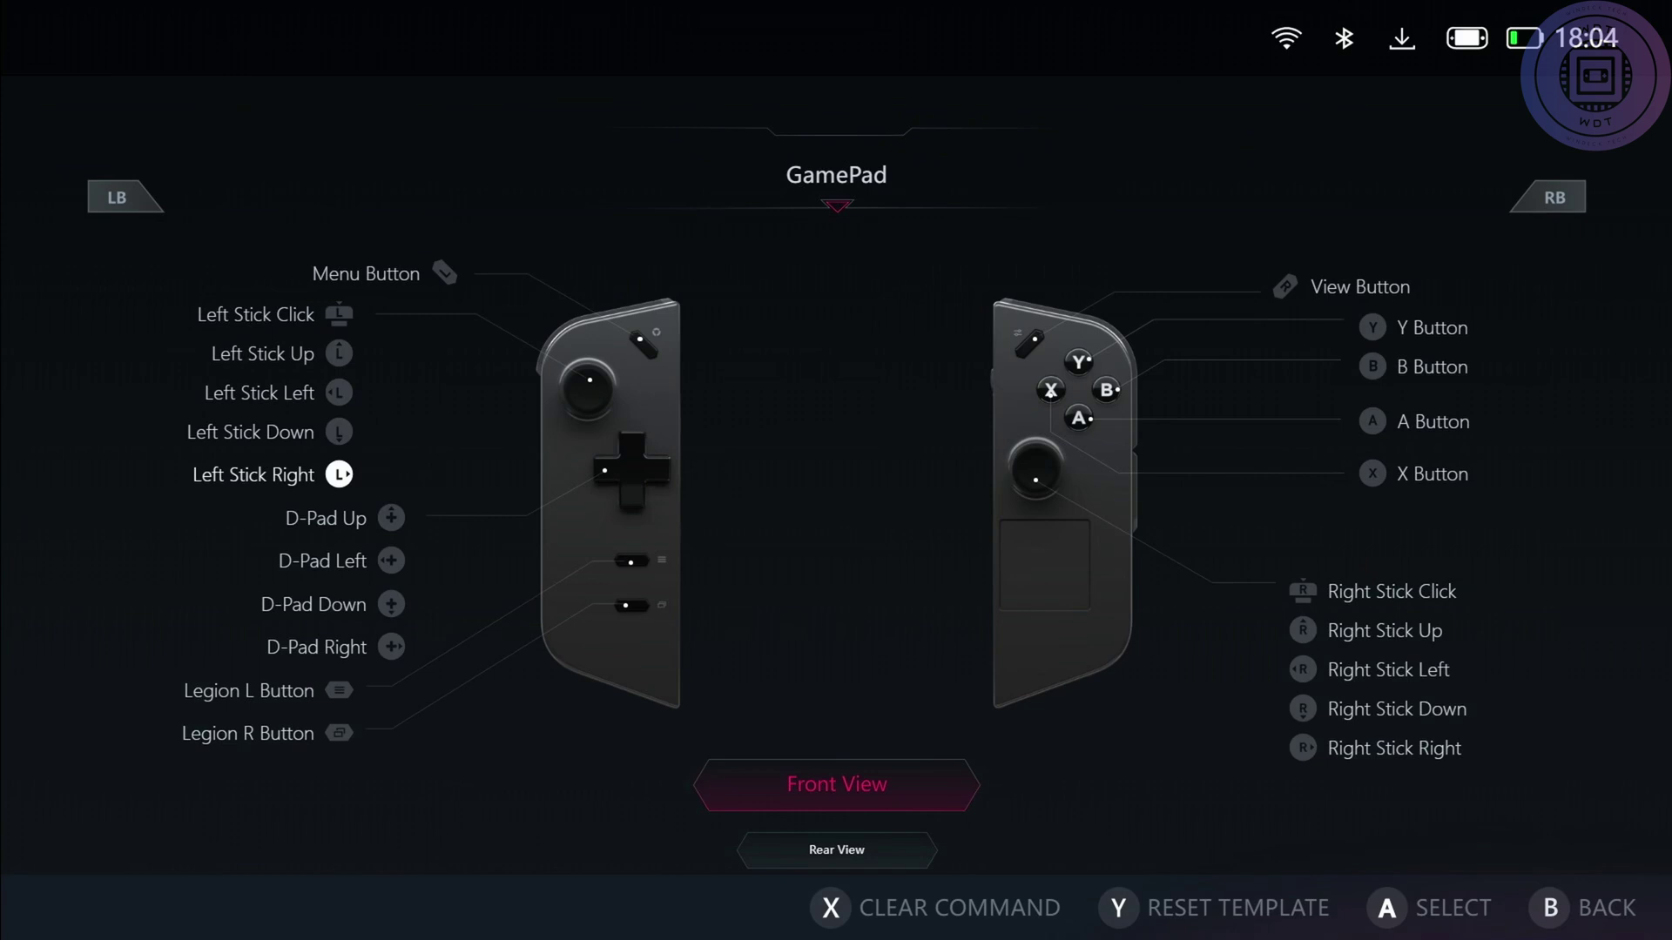
{"action": "key", "text": "Return"}
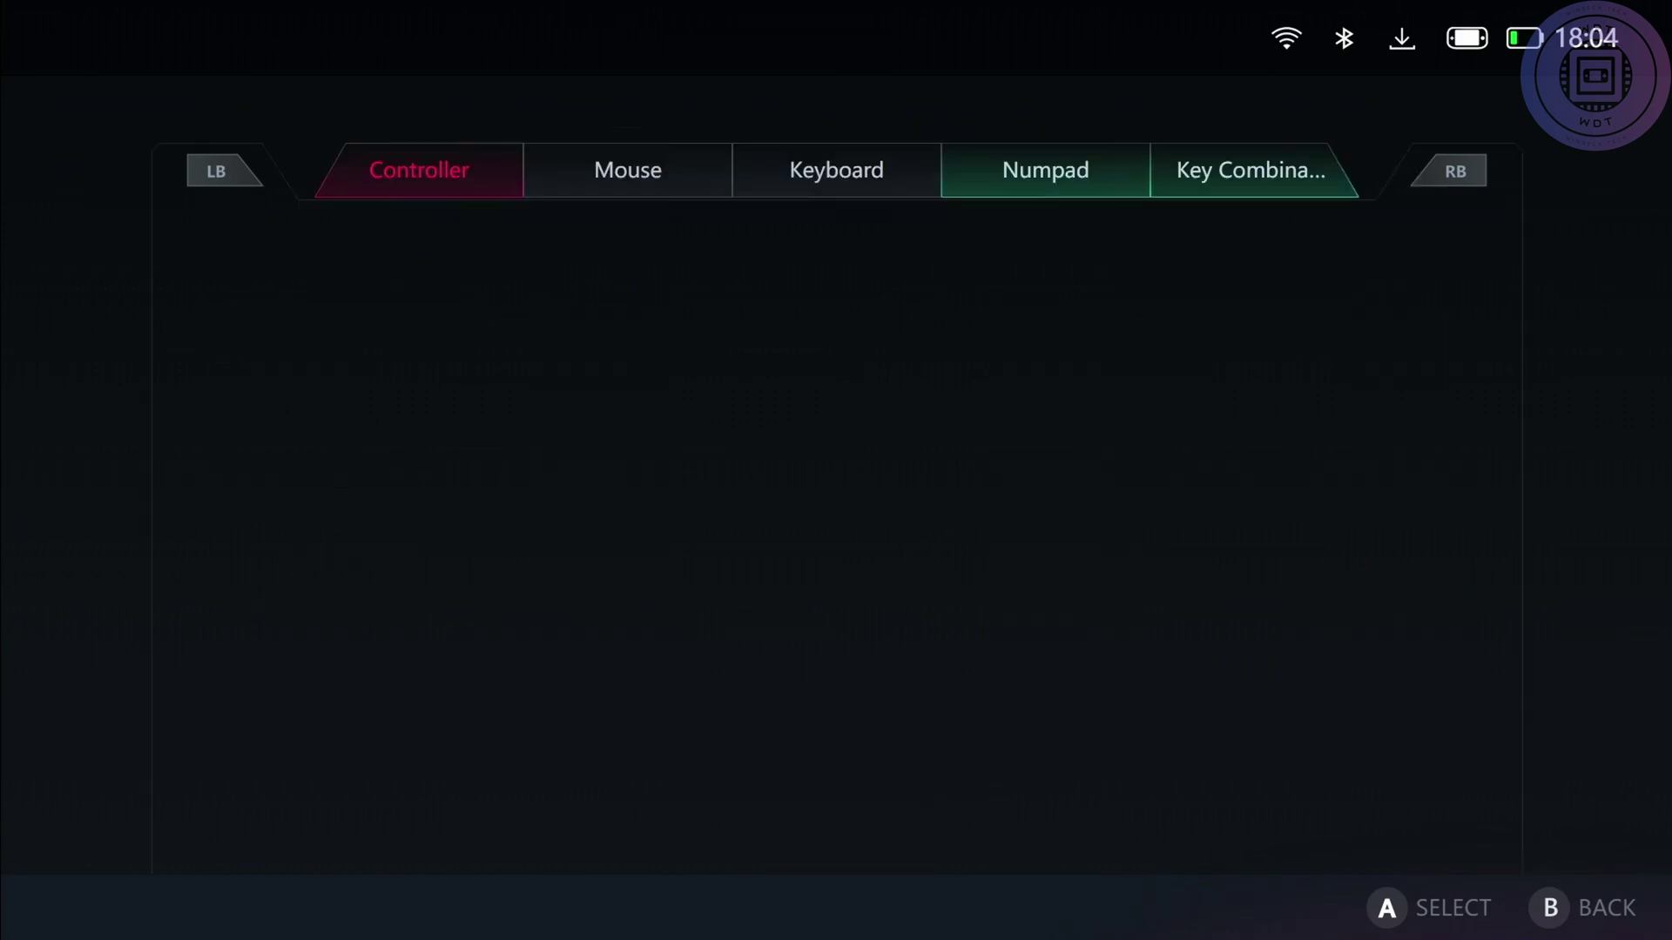
{"action": "key", "text": "Page_Down"}
{"action": "key", "text": "Page_Down"}
{"action": "key", "text": "Page_Down"}
{"action": "key", "text": "Page_Down"}
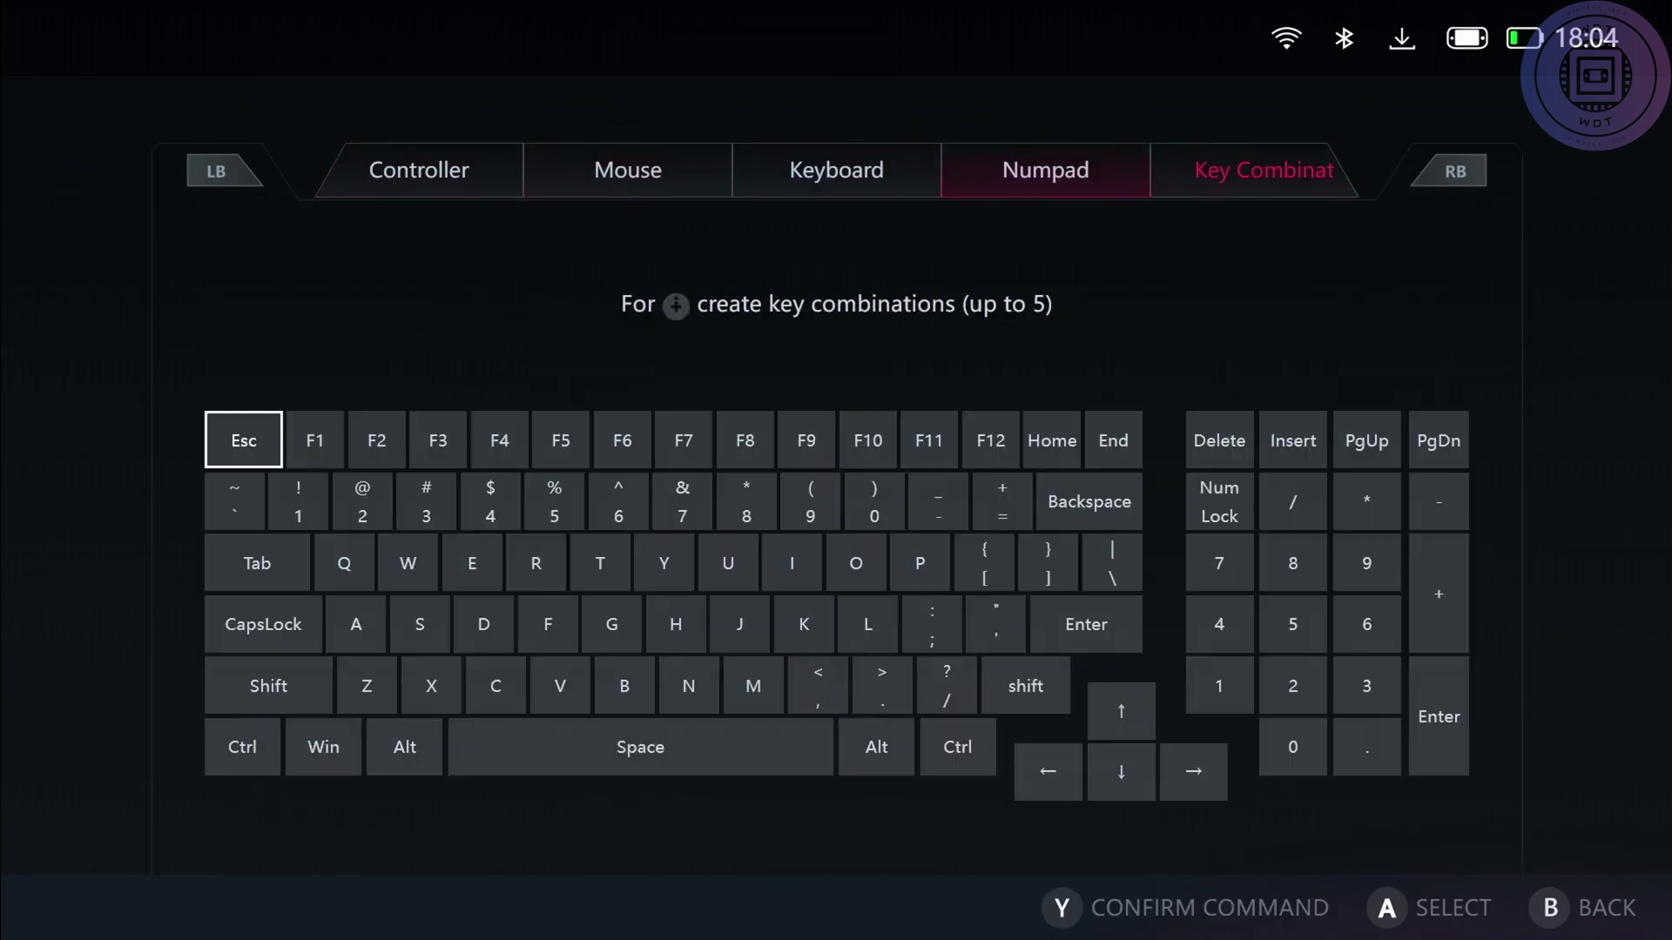
{"action": "key", "text": "Down"}
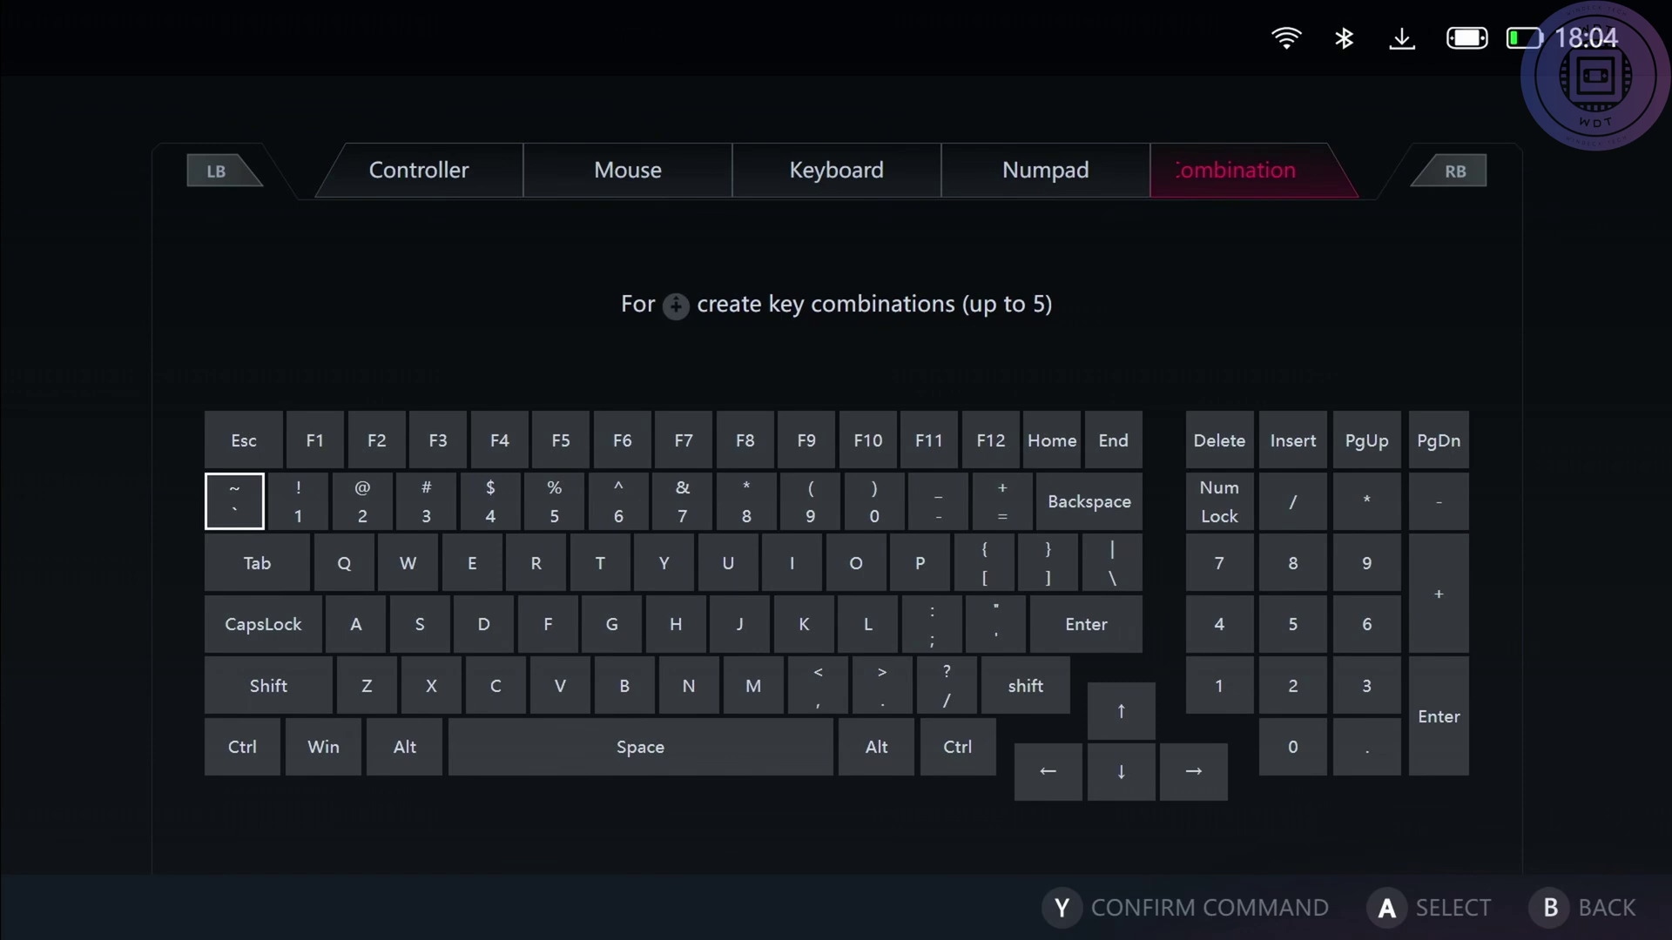
Look back through D-Pad Up's numpad, keyboard, mouse and controller commands, and return to the GamePad layout
{"action": "key", "text": "Page_Up"}
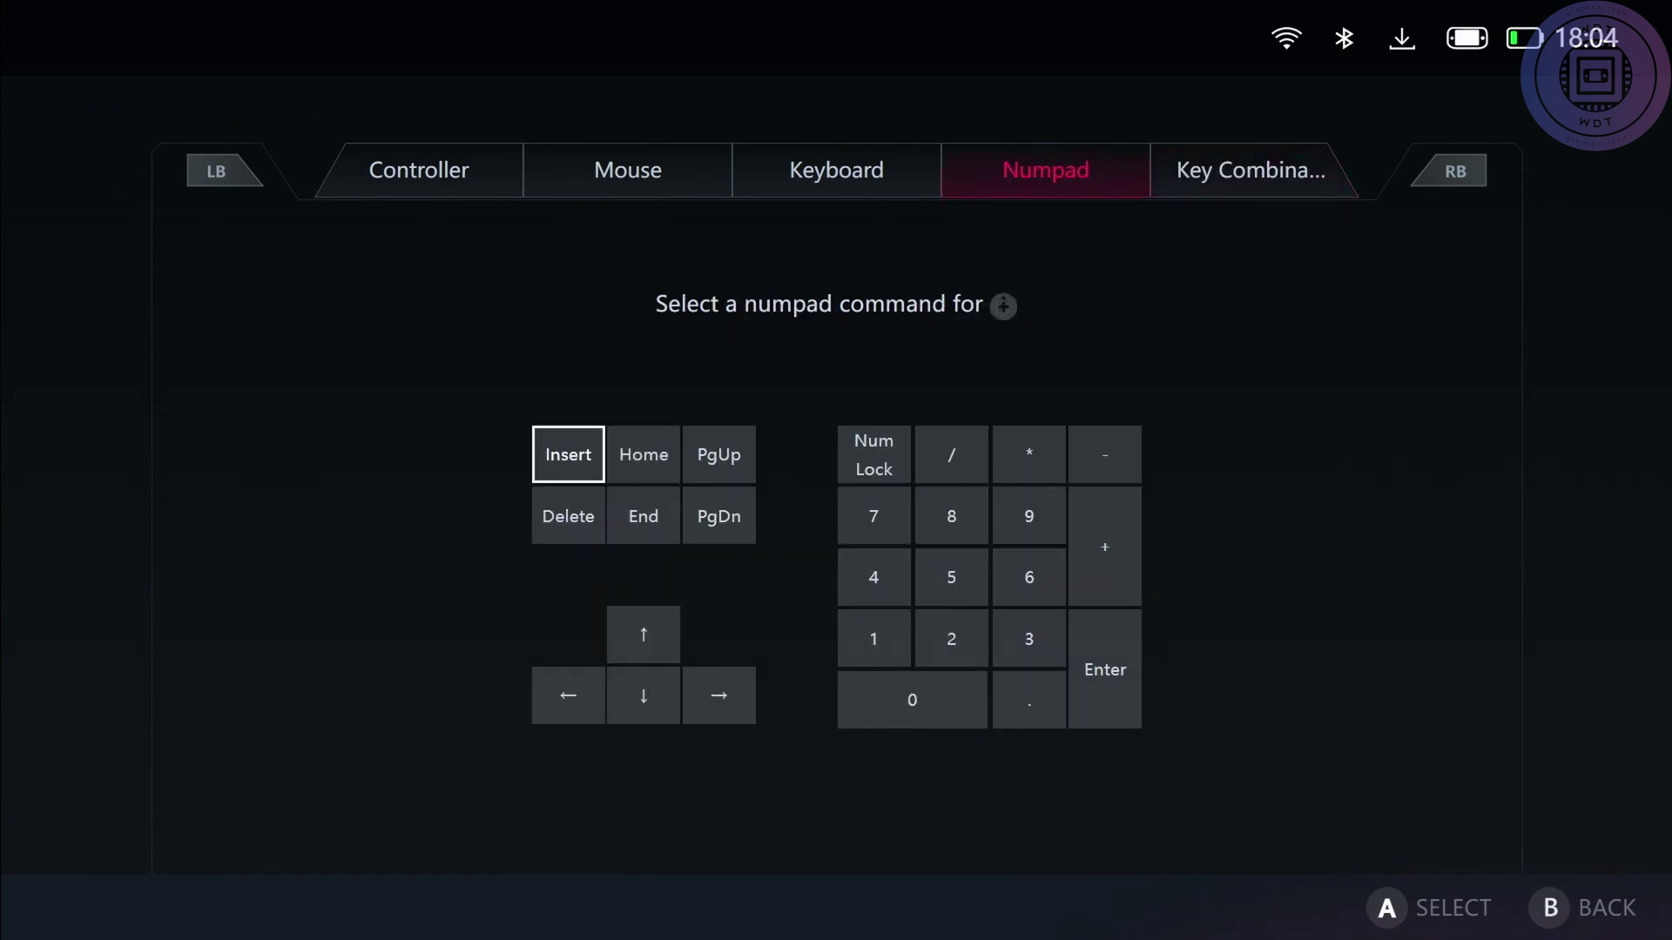
{"action": "key", "text": "Page_Up"}
{"action": "key", "text": "Page_Up"}
{"action": "key", "text": "Page_Up"}
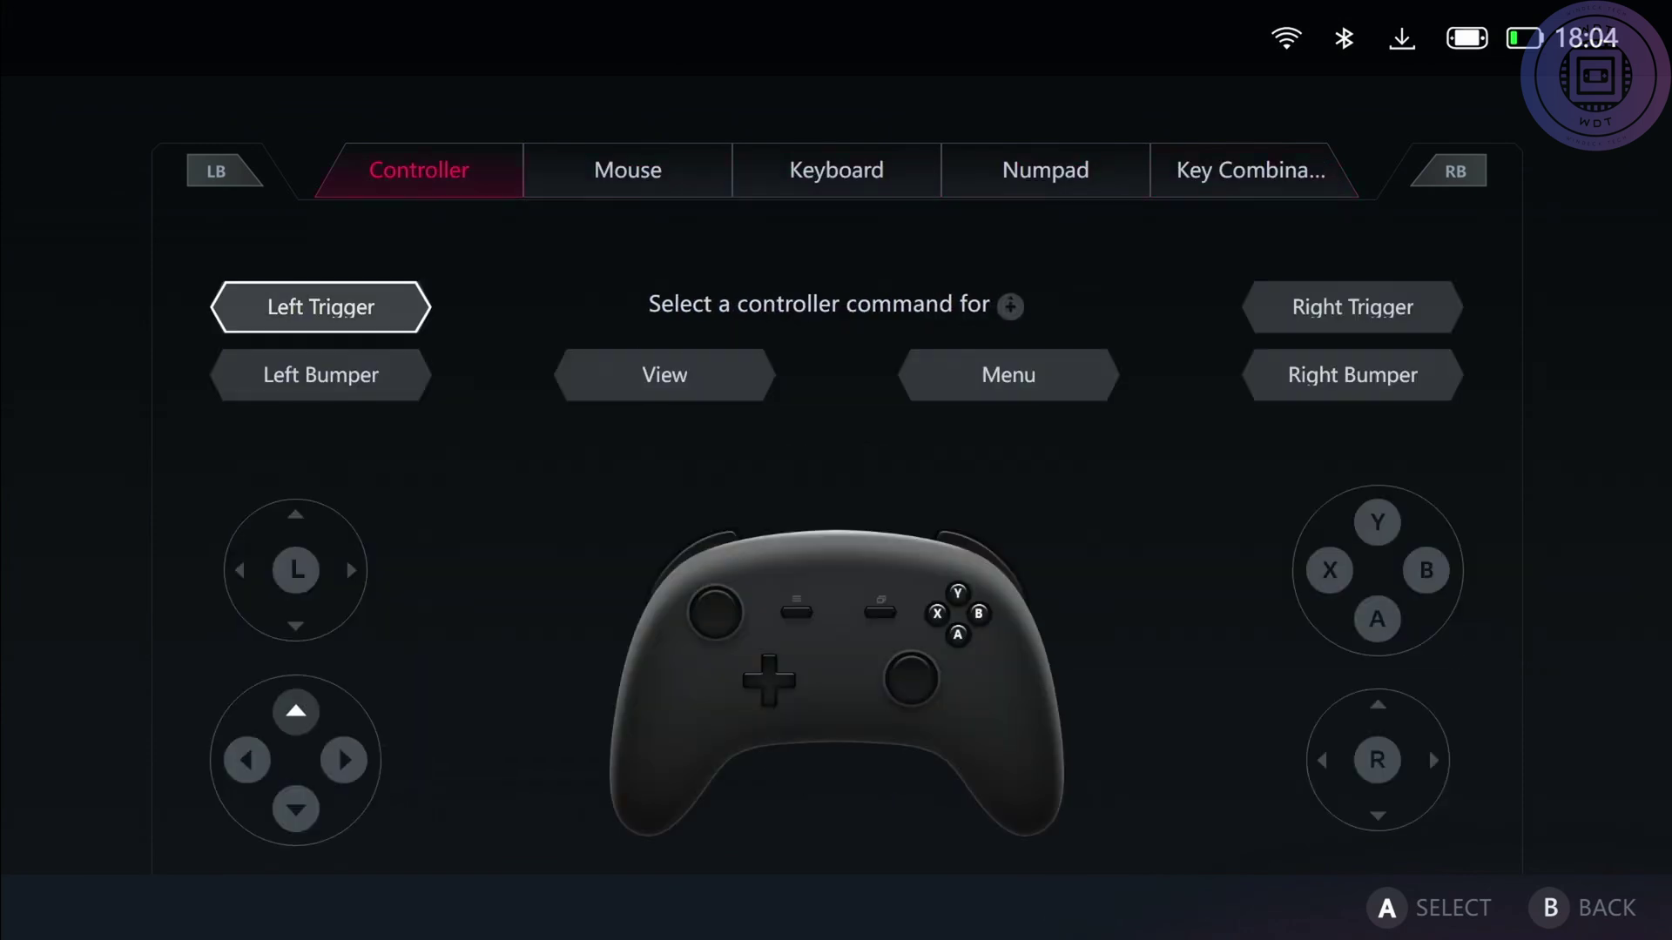
{"action": "key", "text": "Escape"}
Examine the left stick, D-pad and Legion button assignments in the GamePad layout's front view
{"action": "key", "text": "Down"}
{"action": "key", "text": "Down"}
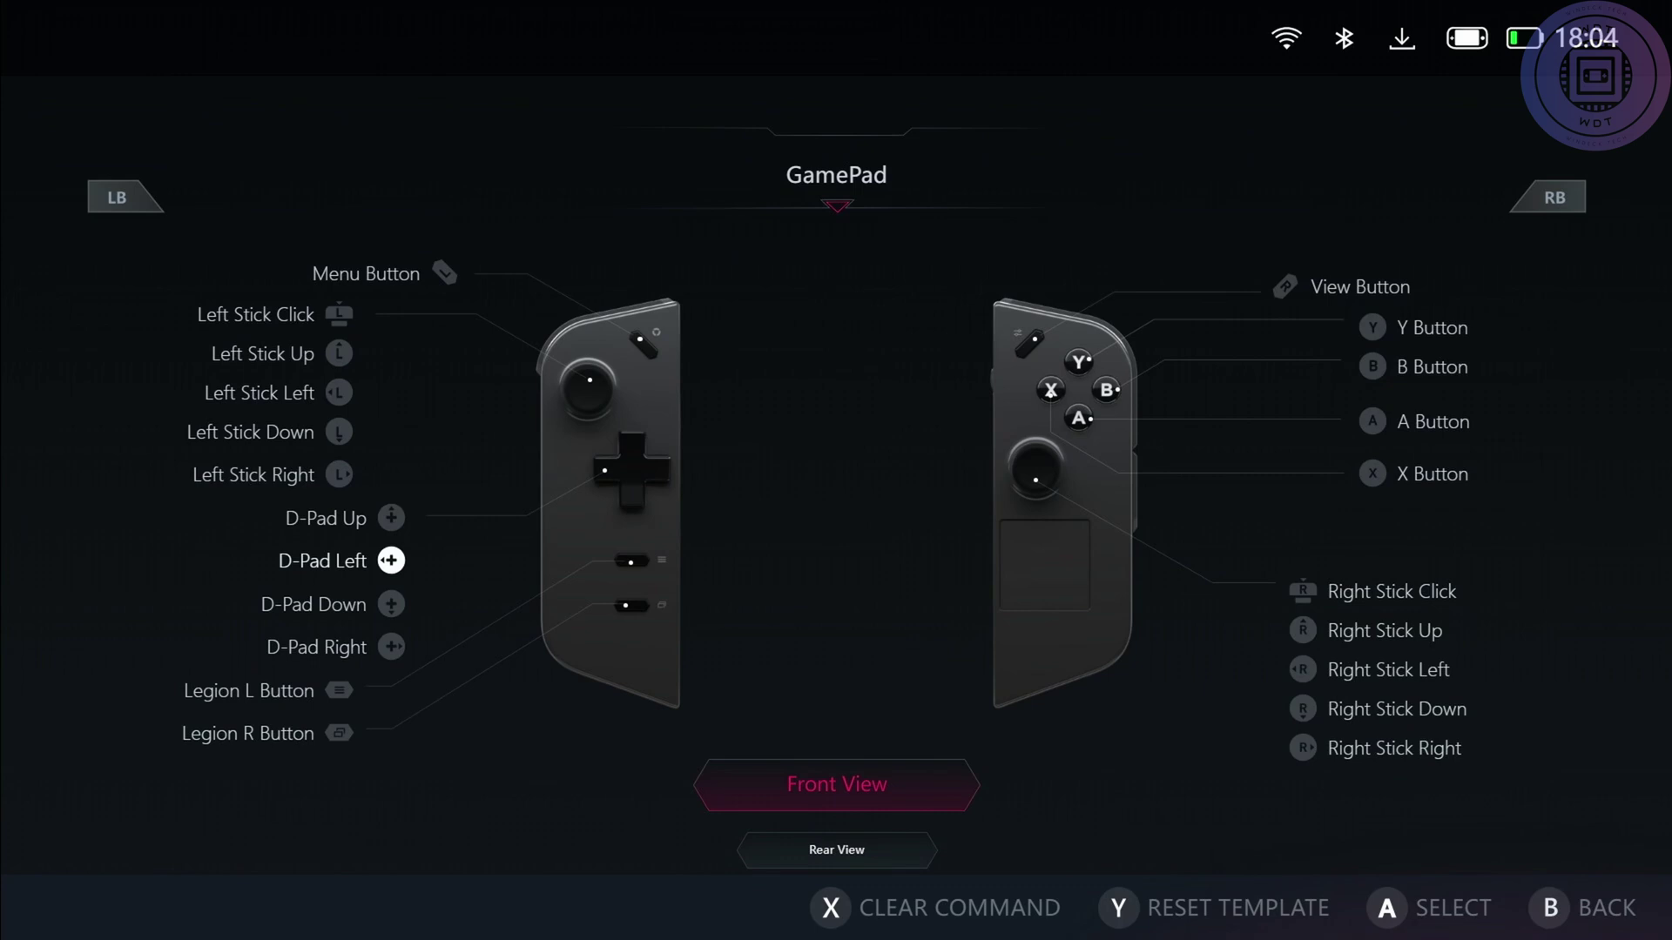
{"action": "key", "text": "Down"}
{"action": "key", "text": "Down"}
{"action": "key", "text": "Up"}
{"action": "key", "text": "Up"}
{"action": "key", "text": "Up"}
{"action": "key", "text": "Up"}
{"action": "key", "text": "Up"}
{"action": "key", "text": "Up"}
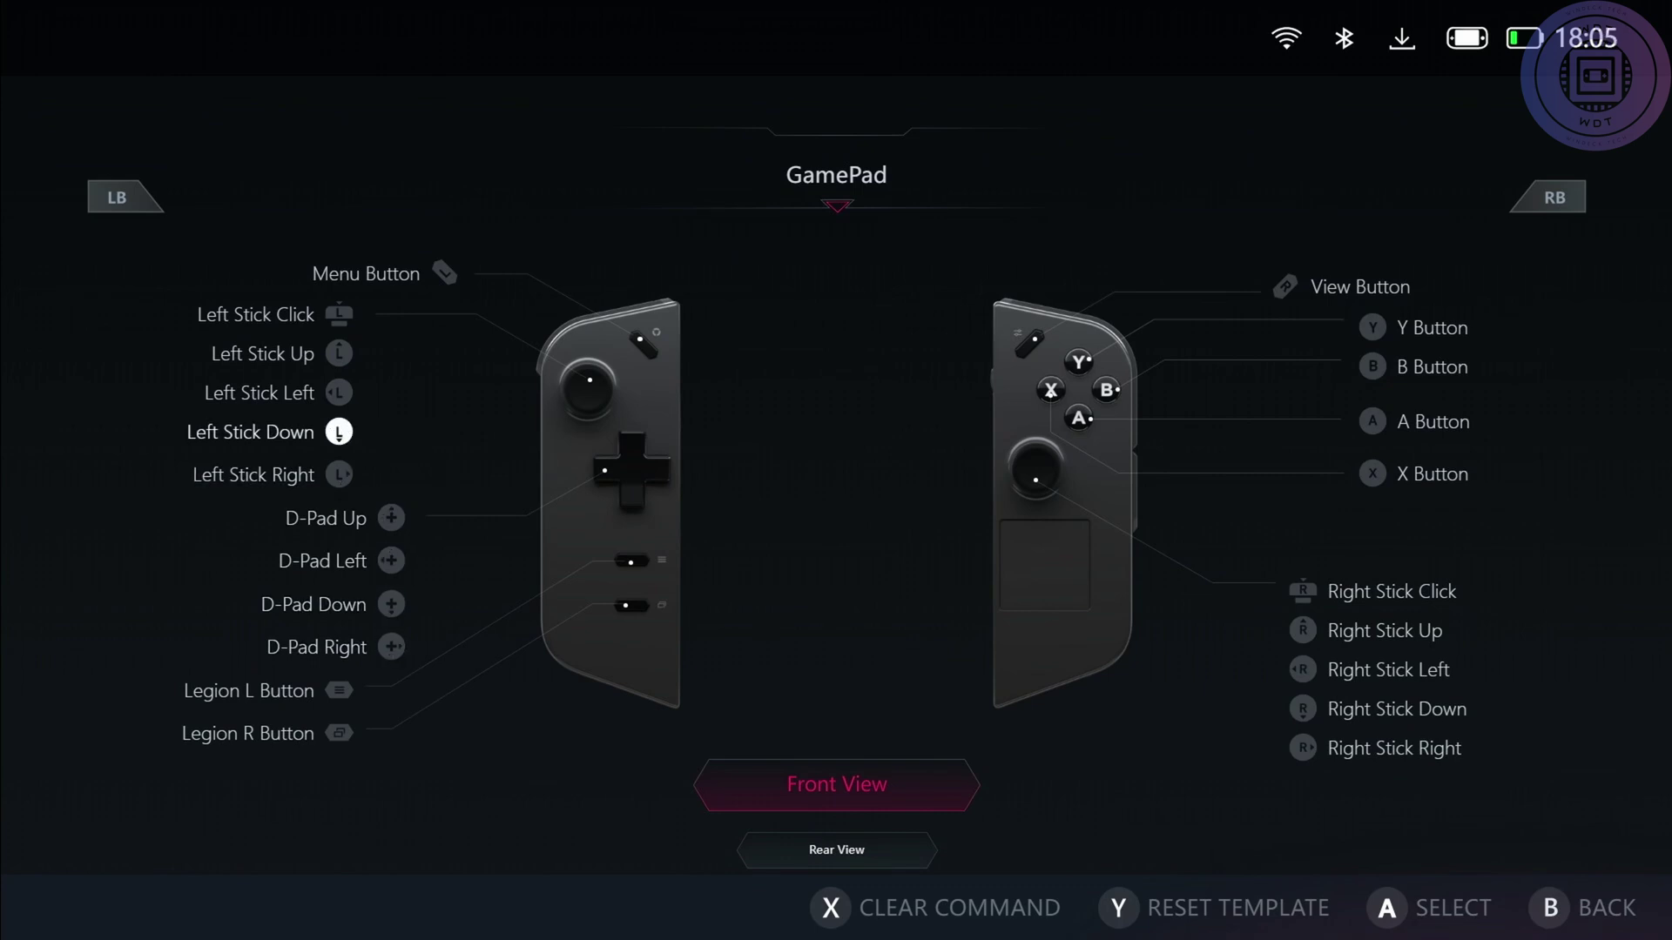
{"action": "key", "text": "Down"}
{"action": "key", "text": "Down"}
{"action": "key", "text": "Up"}
{"action": "key", "text": "Up"}
{"action": "key", "text": "Down"}
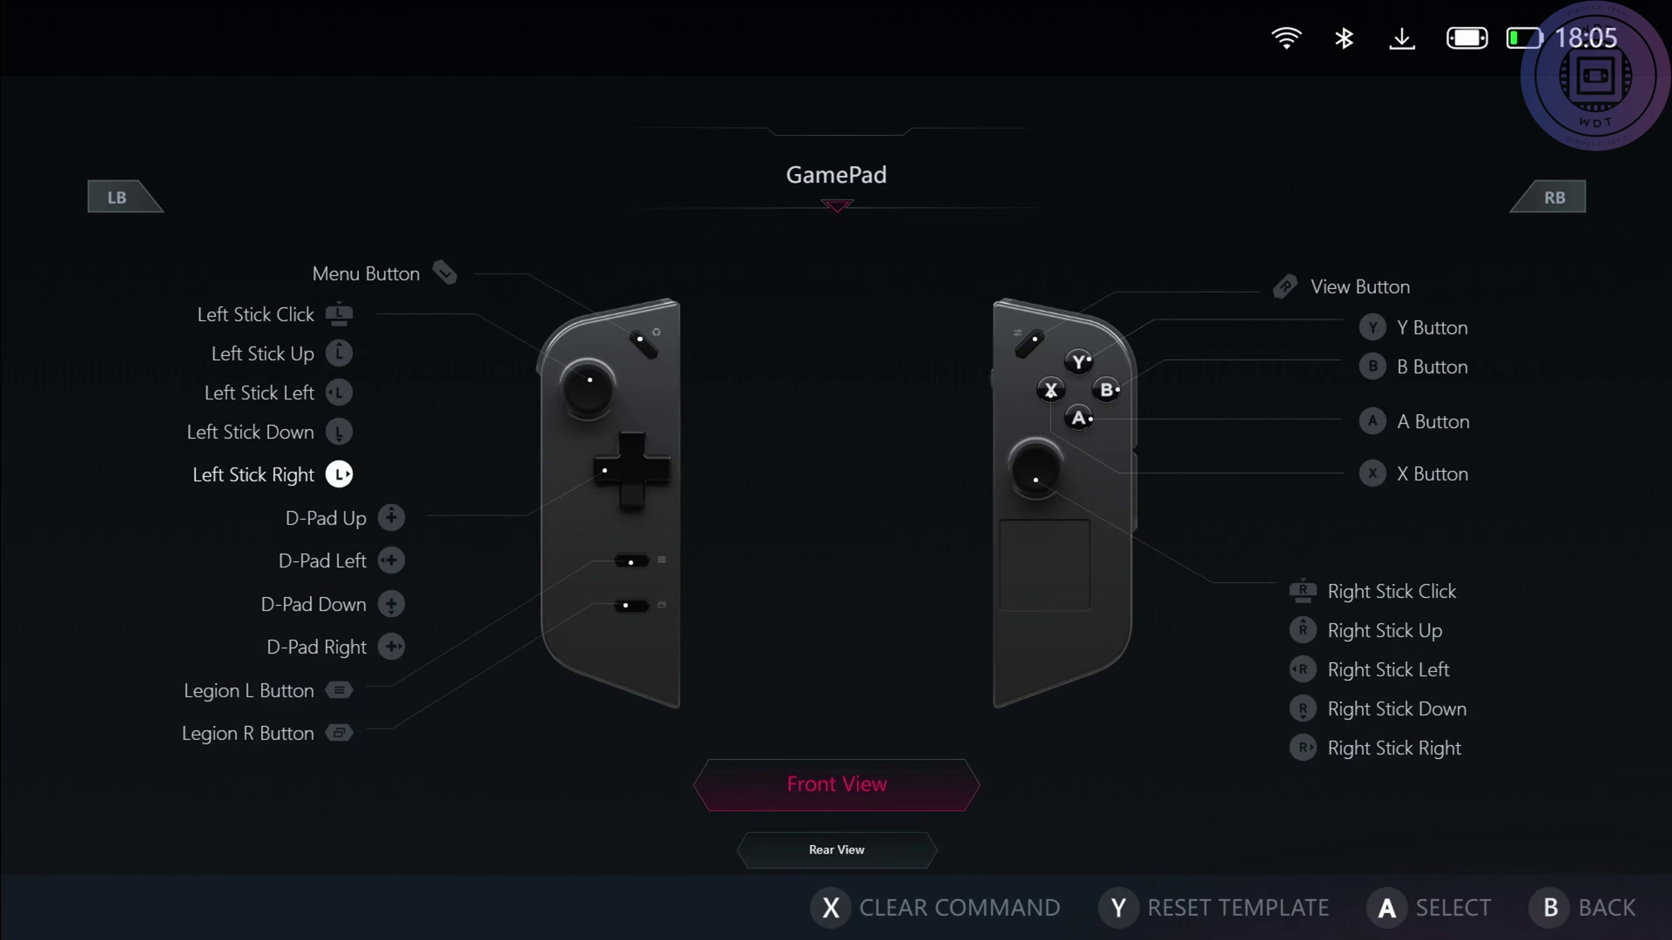
Examine the trigger, bumper and Y/M button assignments in the GamePad layout's rear view, and return to the front view
{"action": "left_click", "coordinate": [837, 850]}
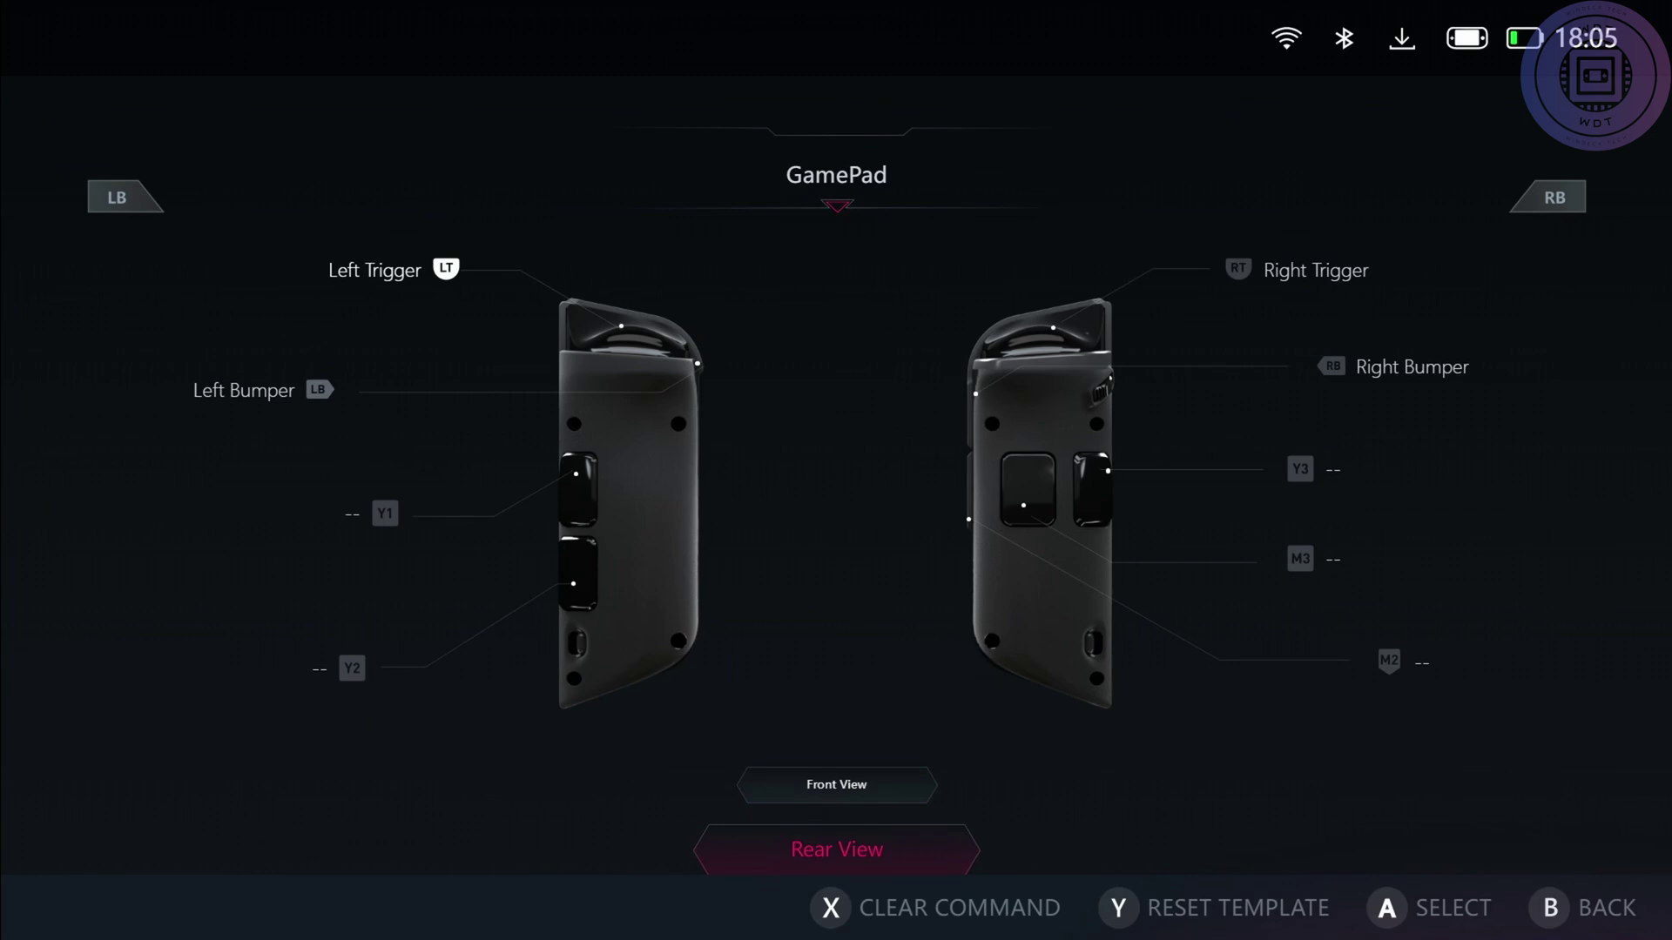
{"action": "left_click", "coordinate": [837, 784]}
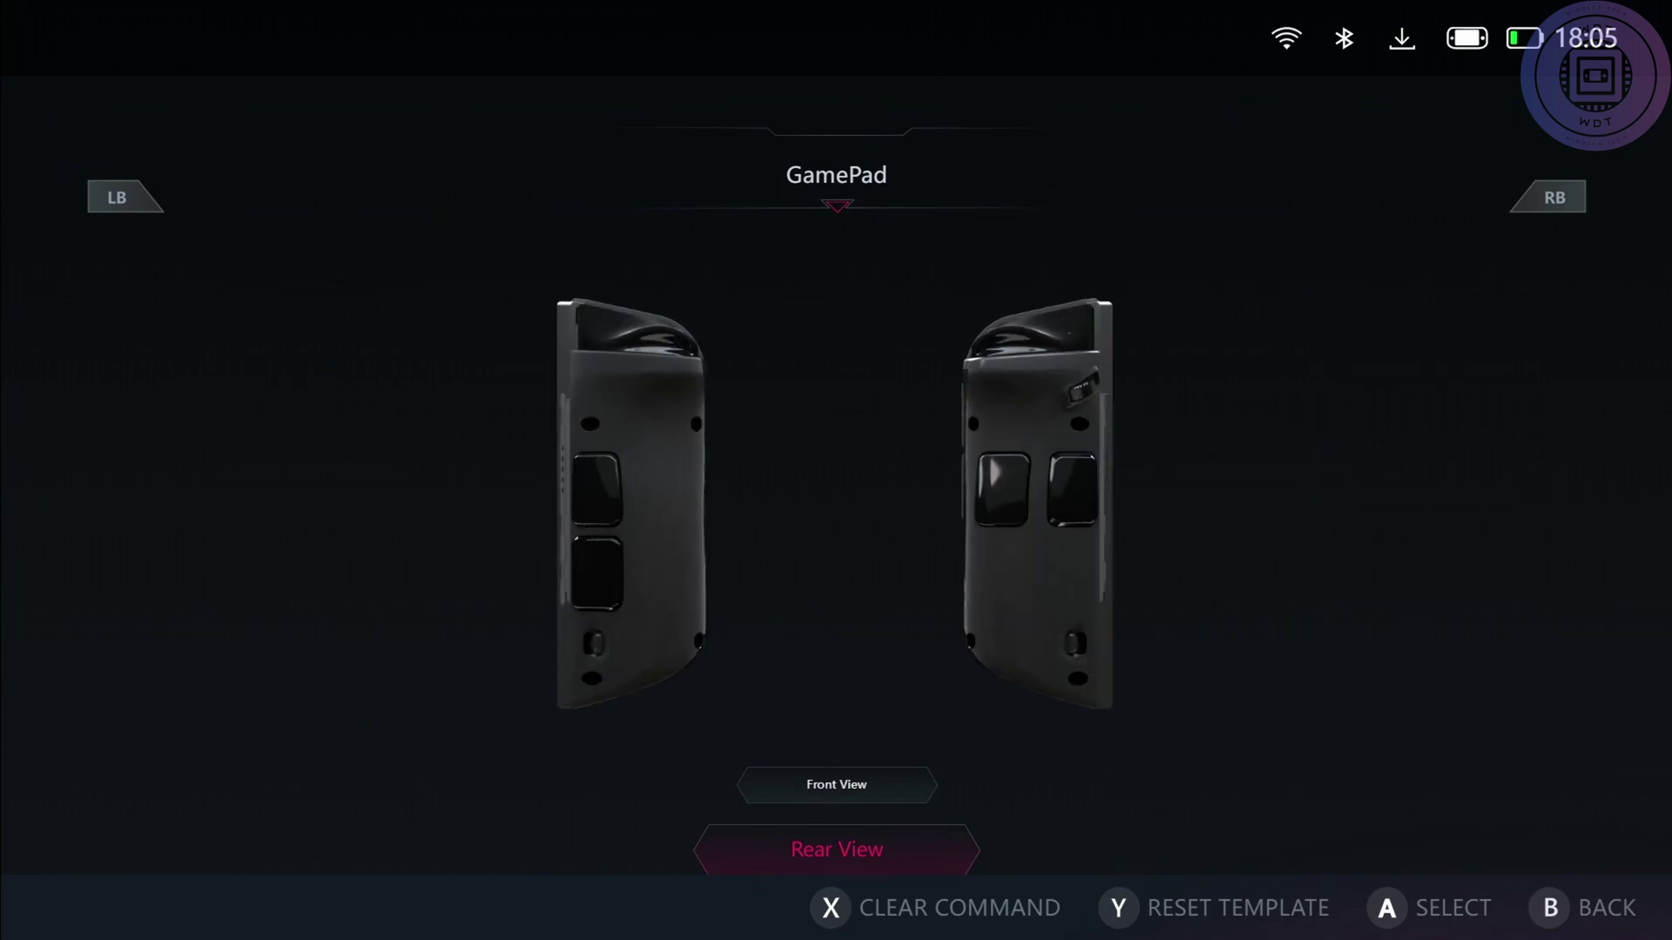
{"action": "left_click", "coordinate": [836, 849]}
{"action": "key", "text": "Up"}
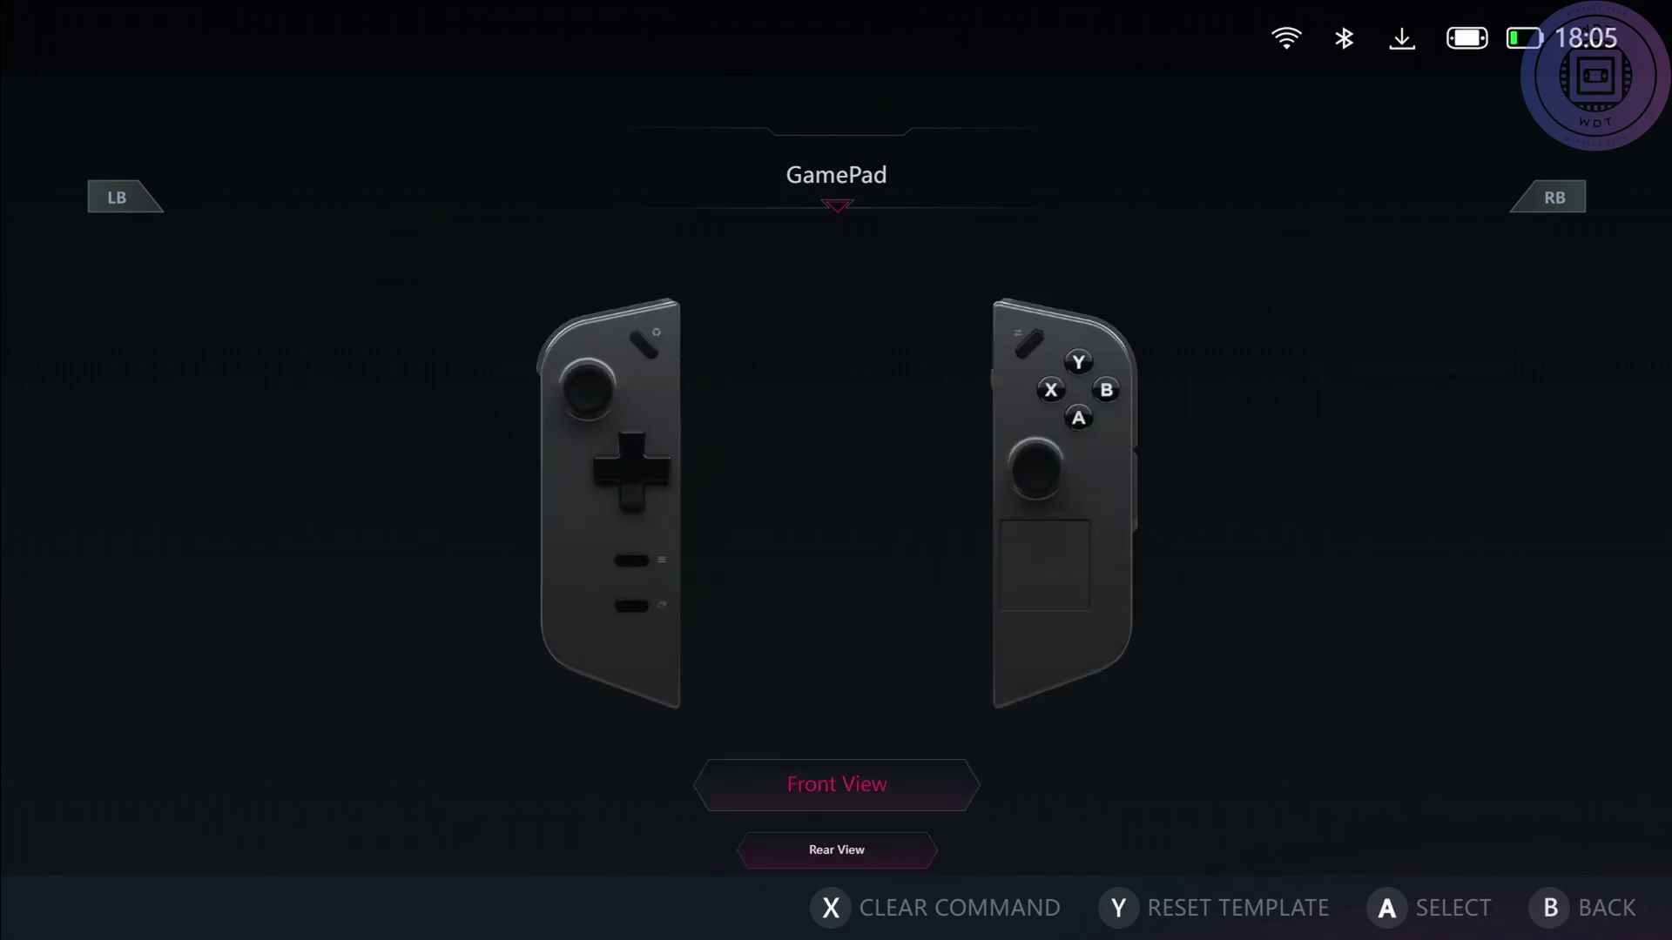
{"action": "key", "text": "Down"}
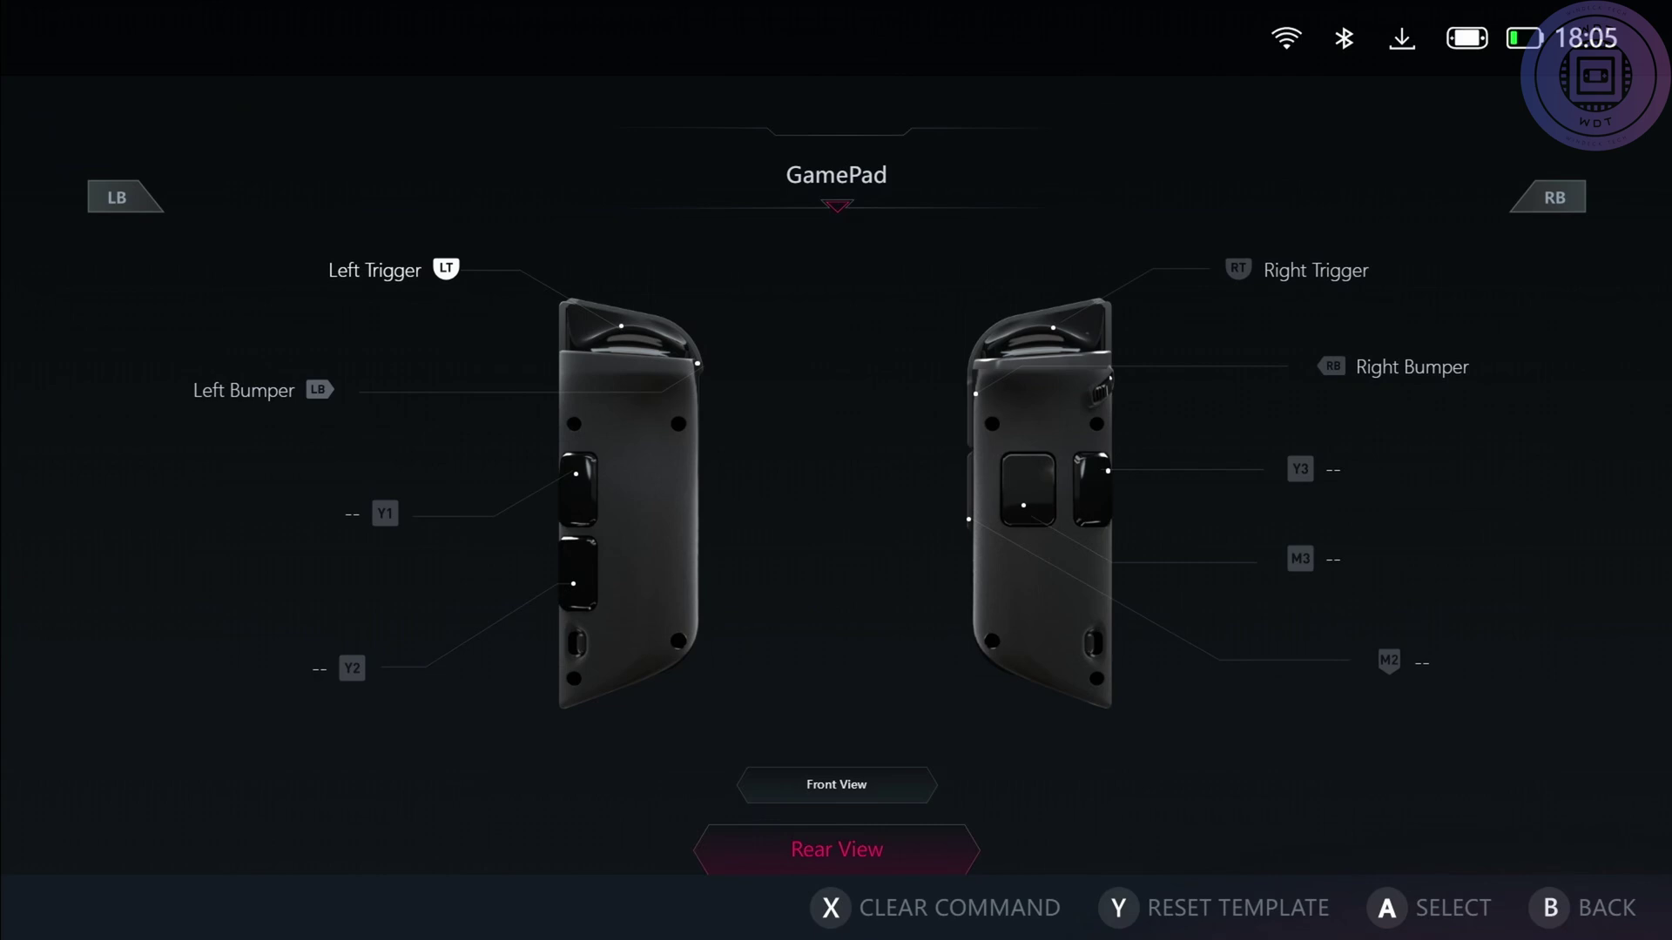
{"action": "key", "text": "Down"}
{"action": "key", "text": "Down"}
{"action": "key", "text": "Down"}
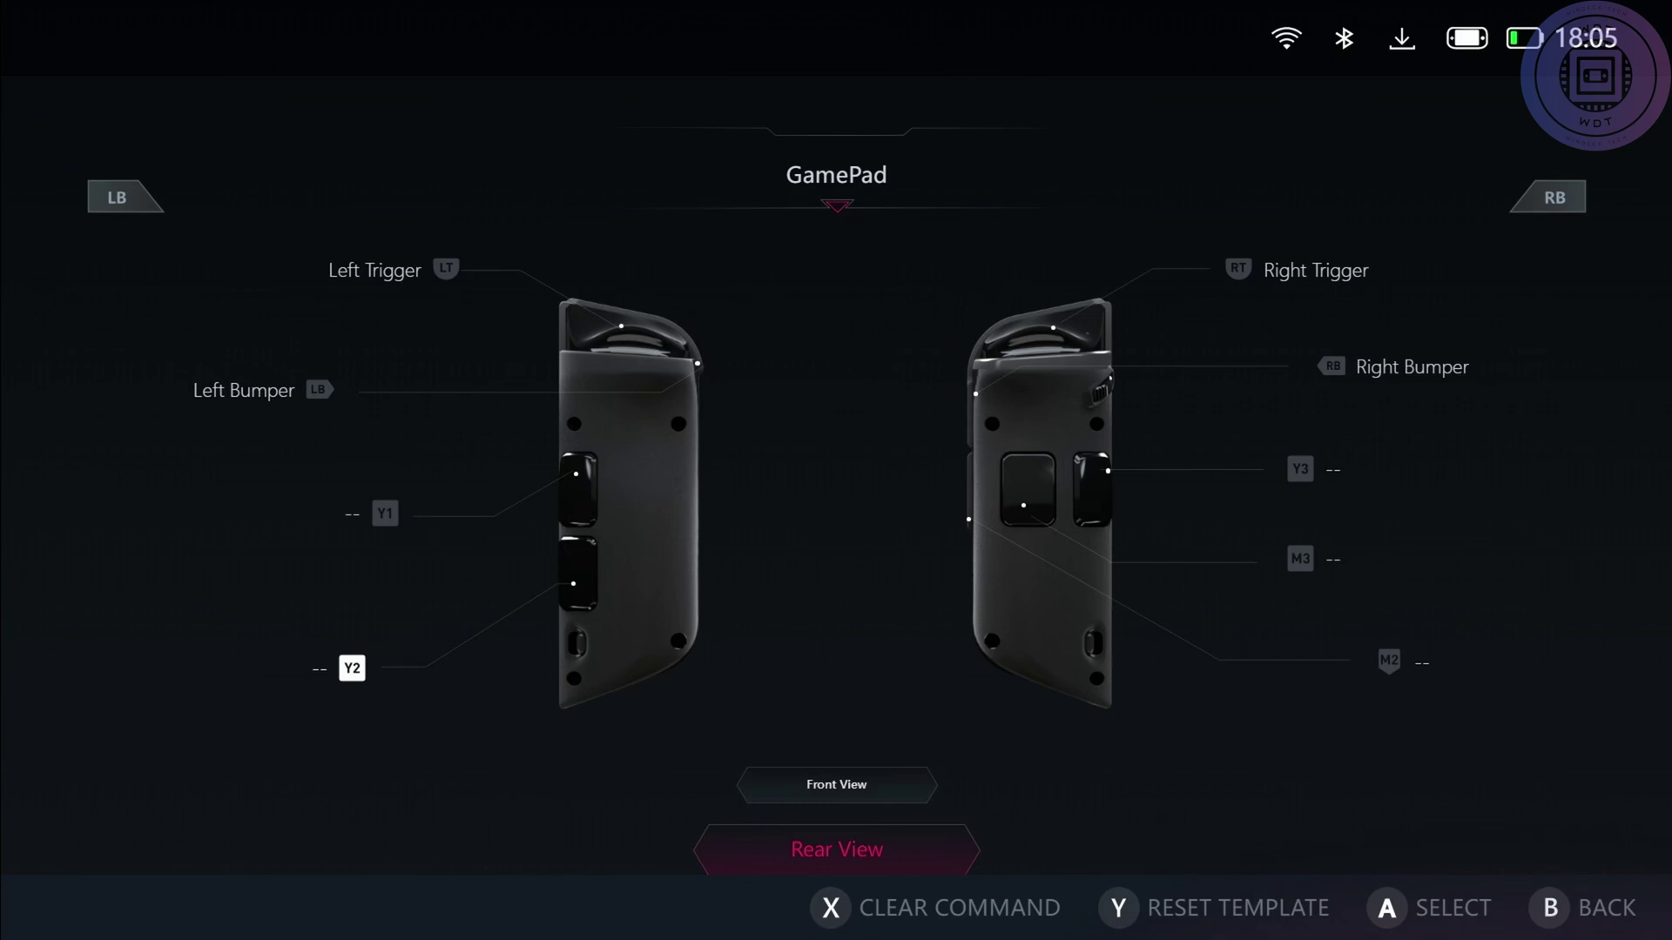
{"action": "key", "text": "Up"}
{"action": "key", "text": "Down"}
{"action": "key", "text": "Down"}
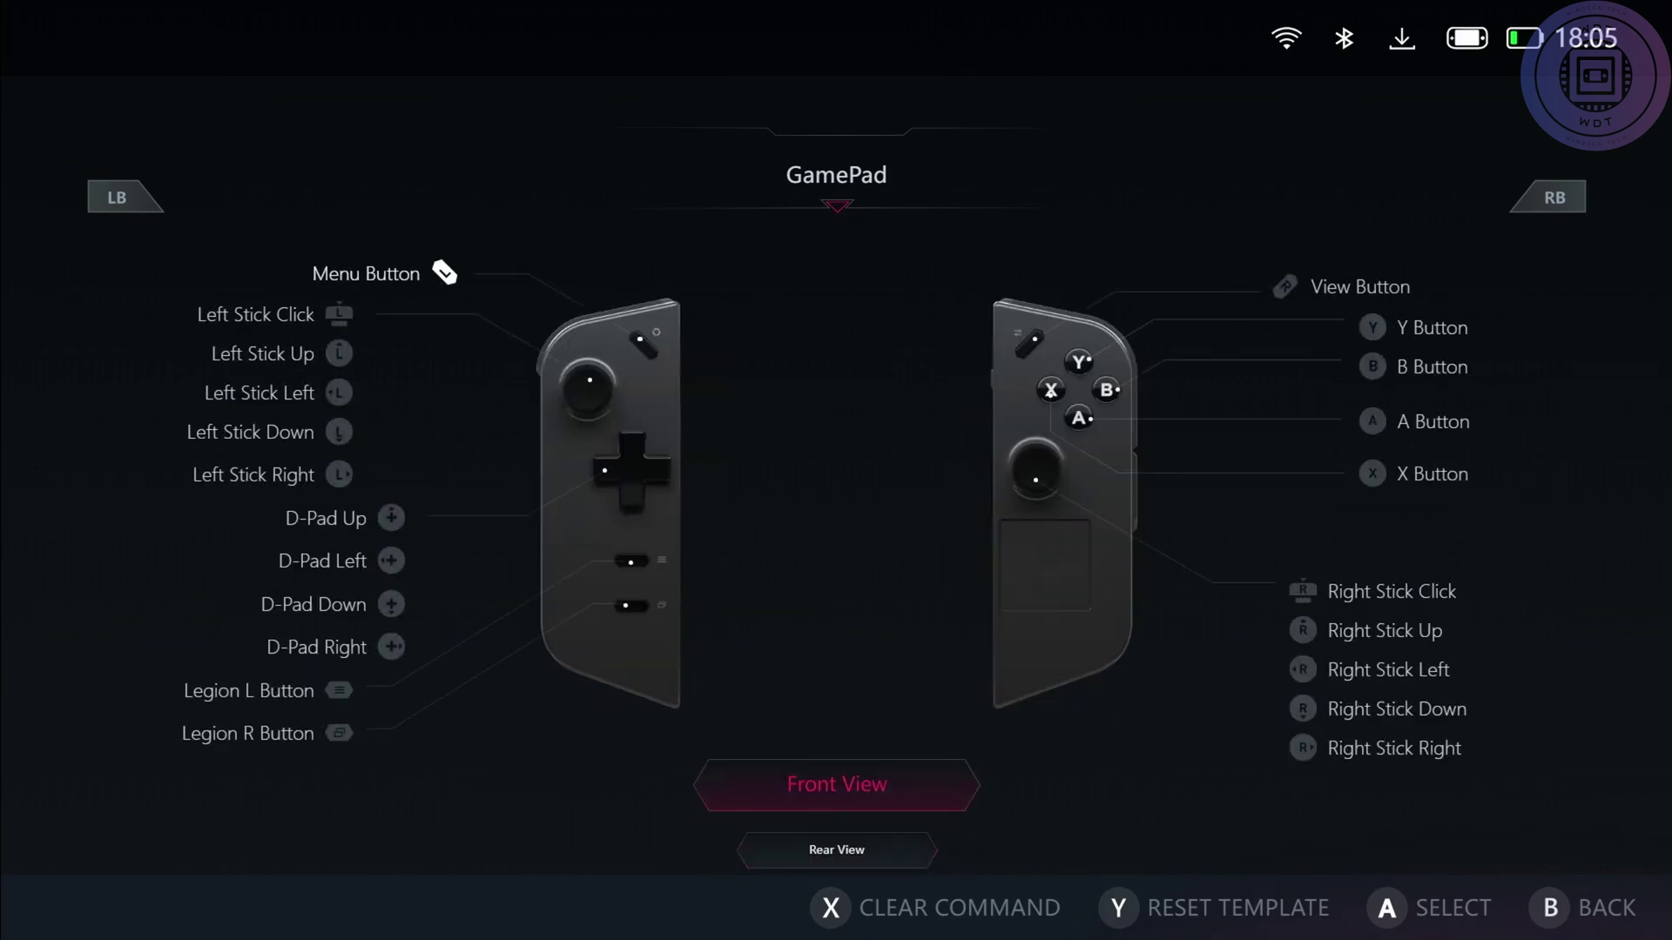
Leave the GamePad layout and open the layout of the FPS Default profile
{"action": "key", "text": "Escape"}
{"action": "key", "text": "Down"}
{"action": "key", "text": "Down"}
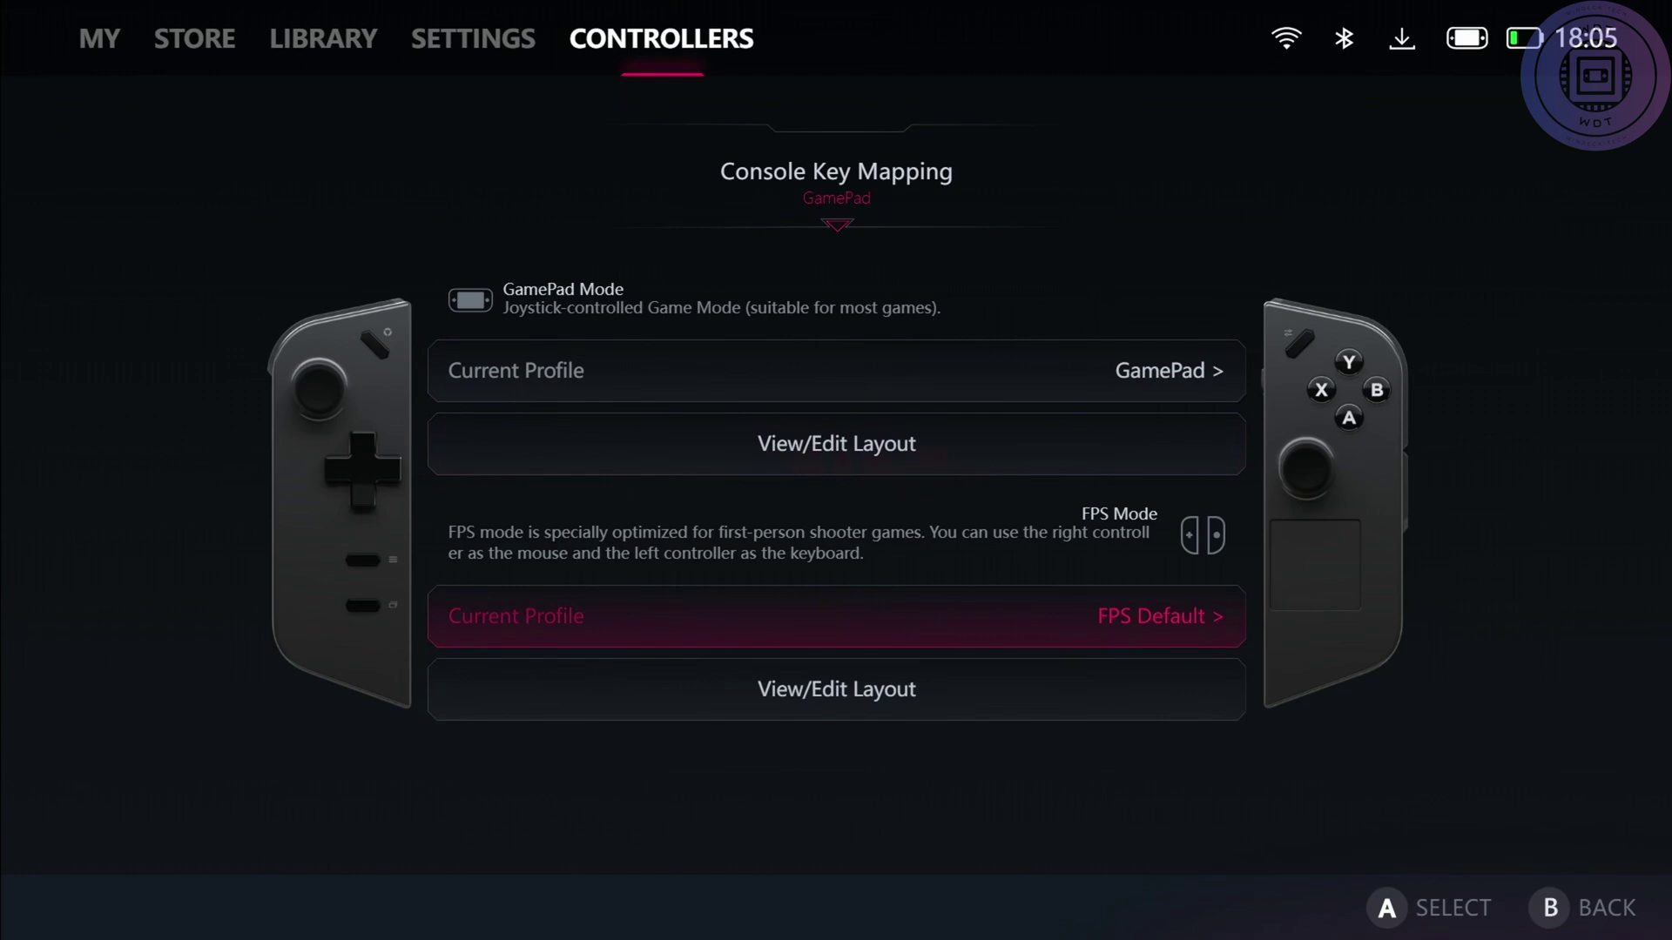
{"action": "key", "text": "Down"}
{"action": "key", "text": "Return"}
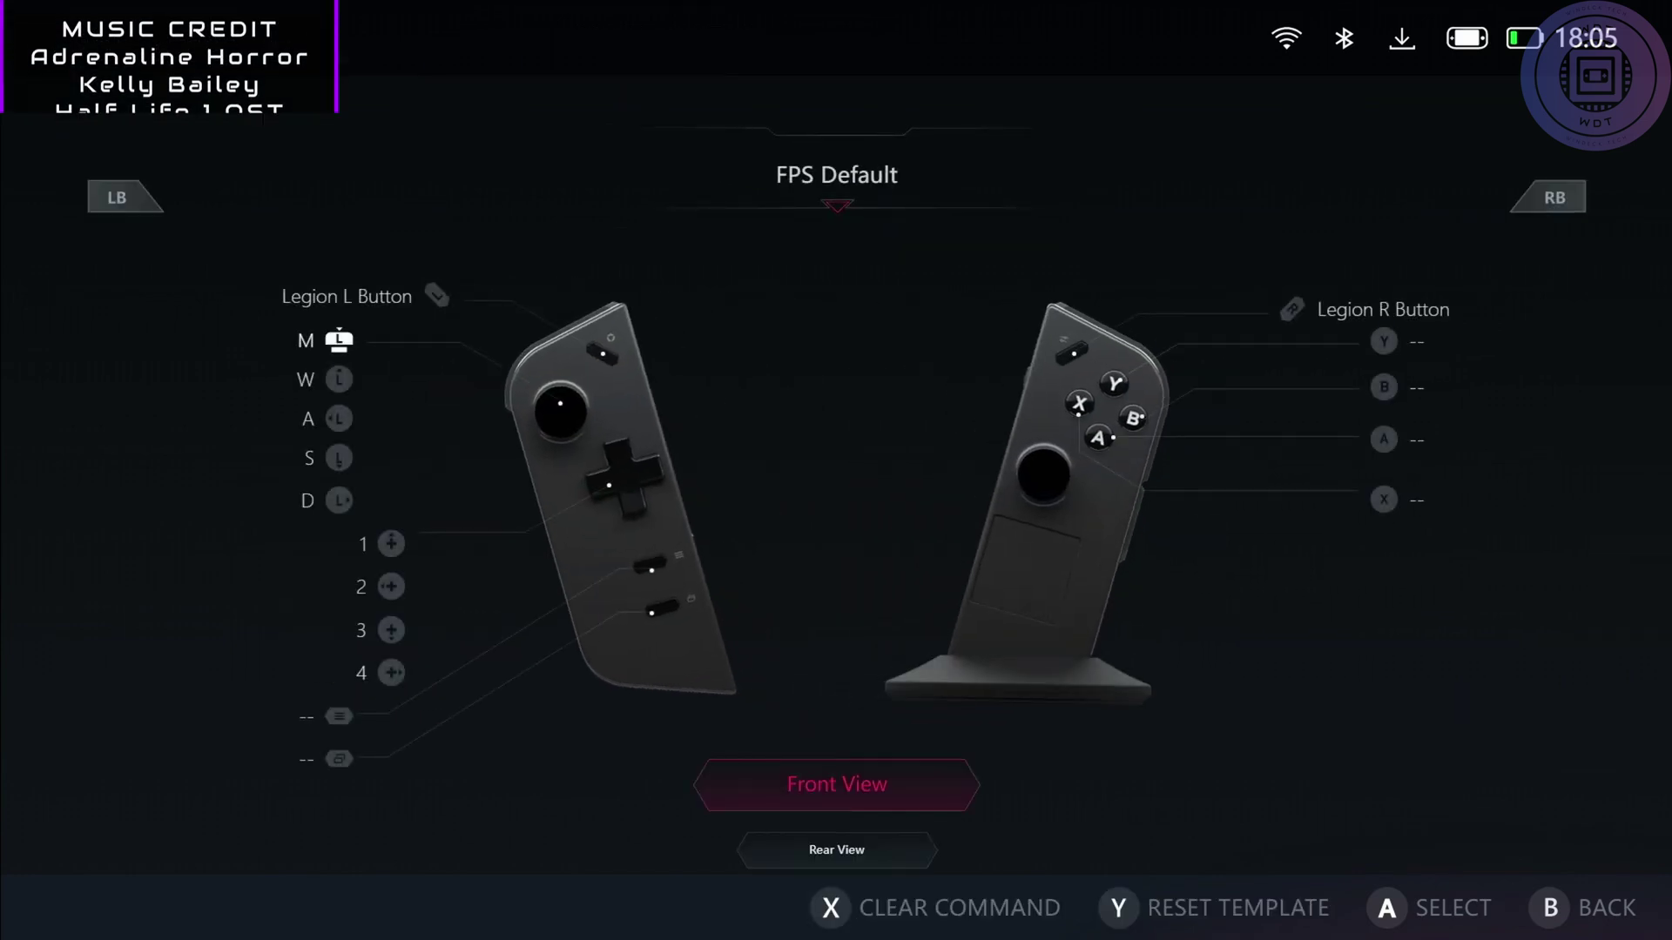
Compare the FPS Default layout's front and rear button assignments, and return to the controllers overview
{"action": "key", "text": "Down"}
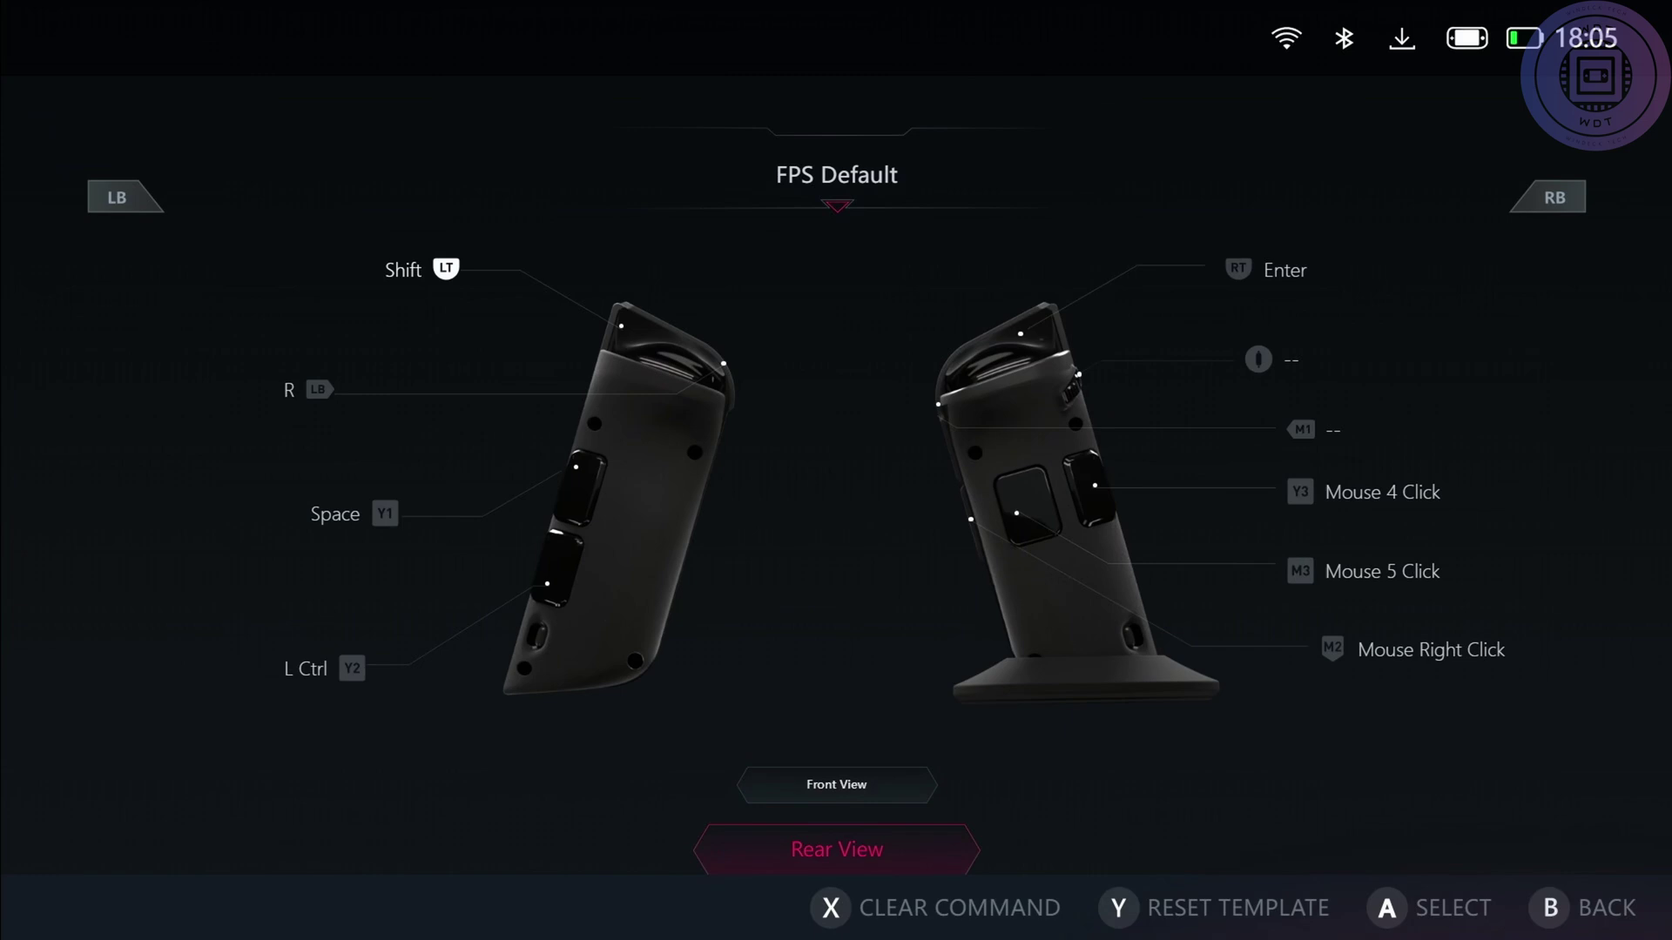
{"action": "key", "text": "Up"}
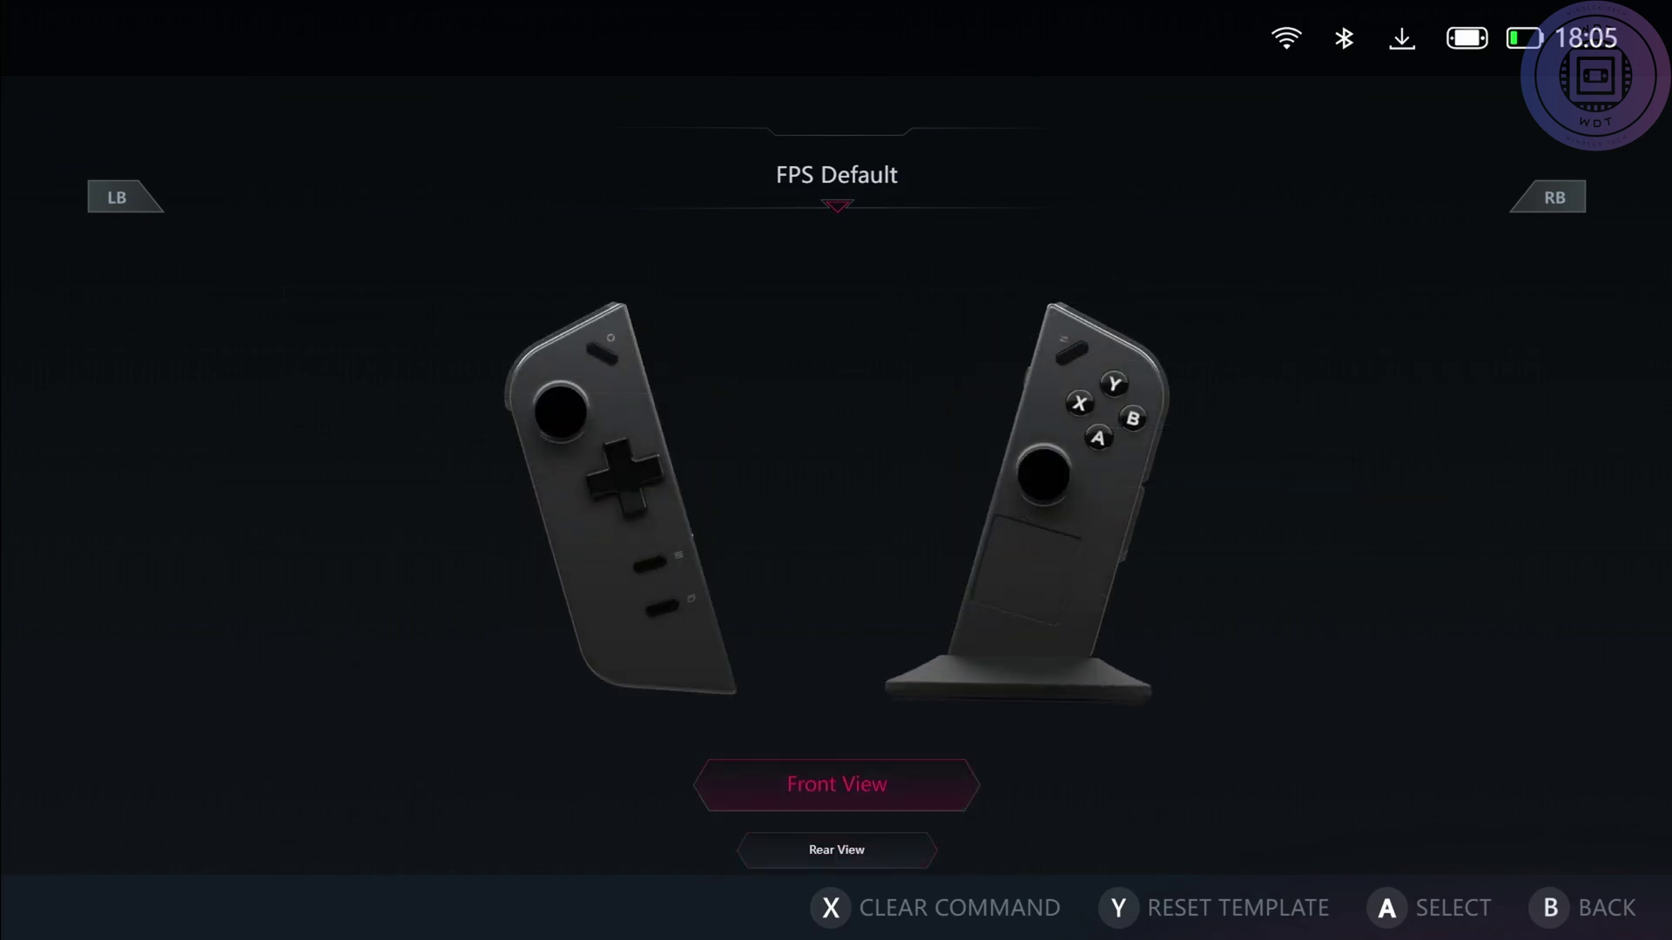
{"action": "key", "text": "Down"}
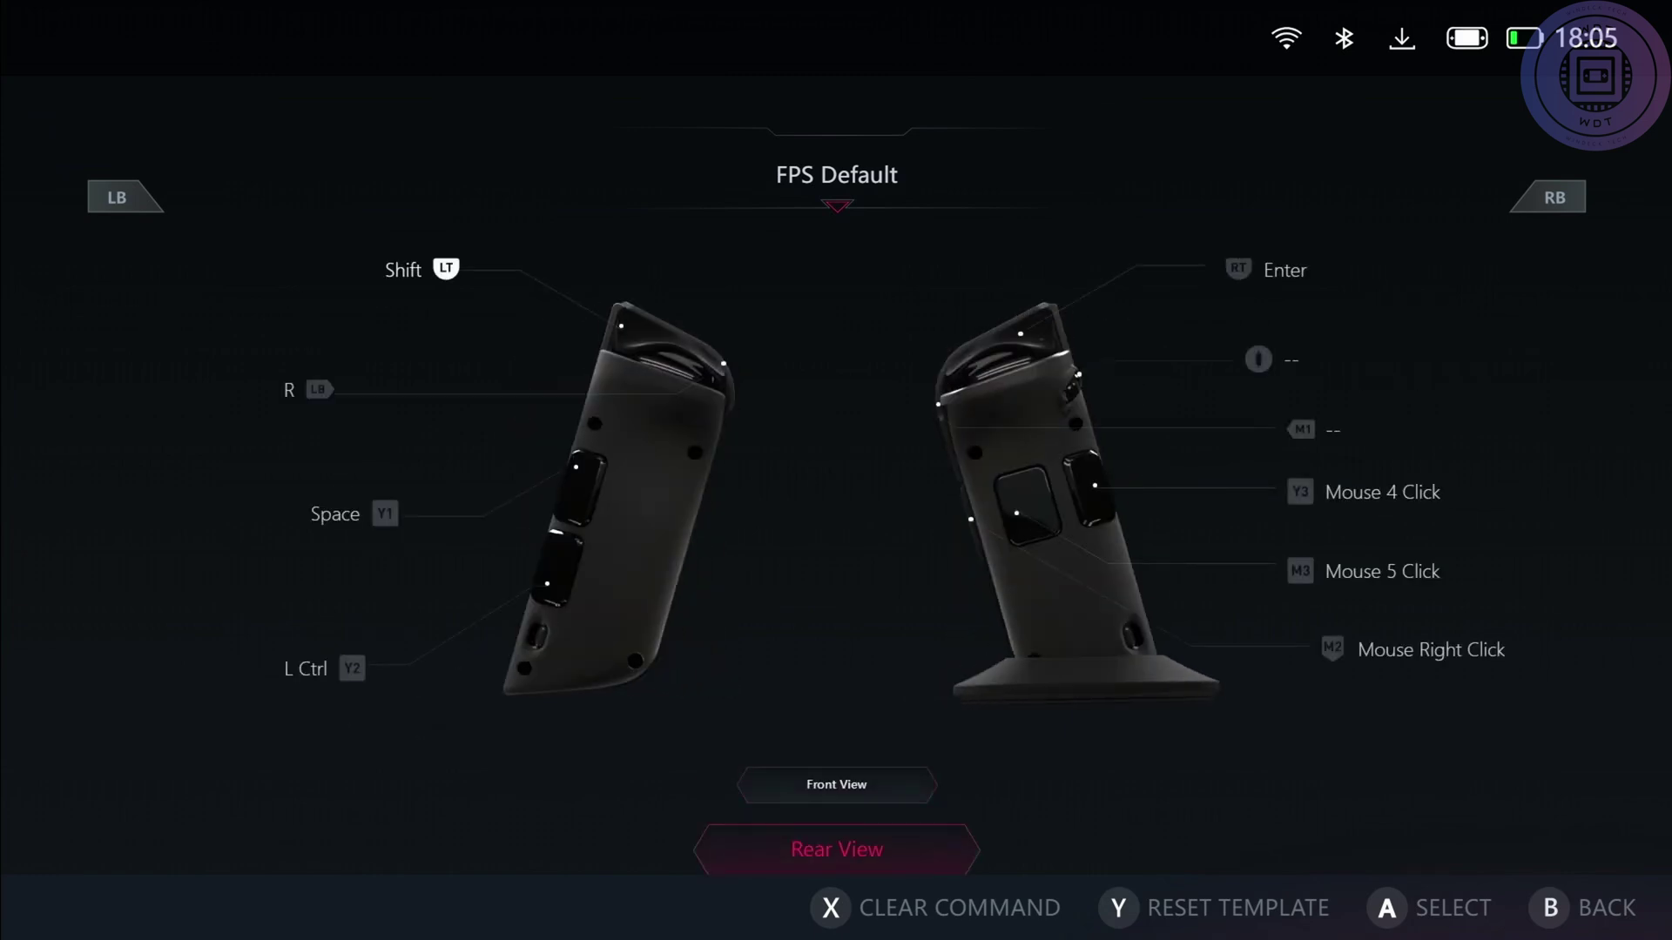
{"action": "key", "text": "Up"}
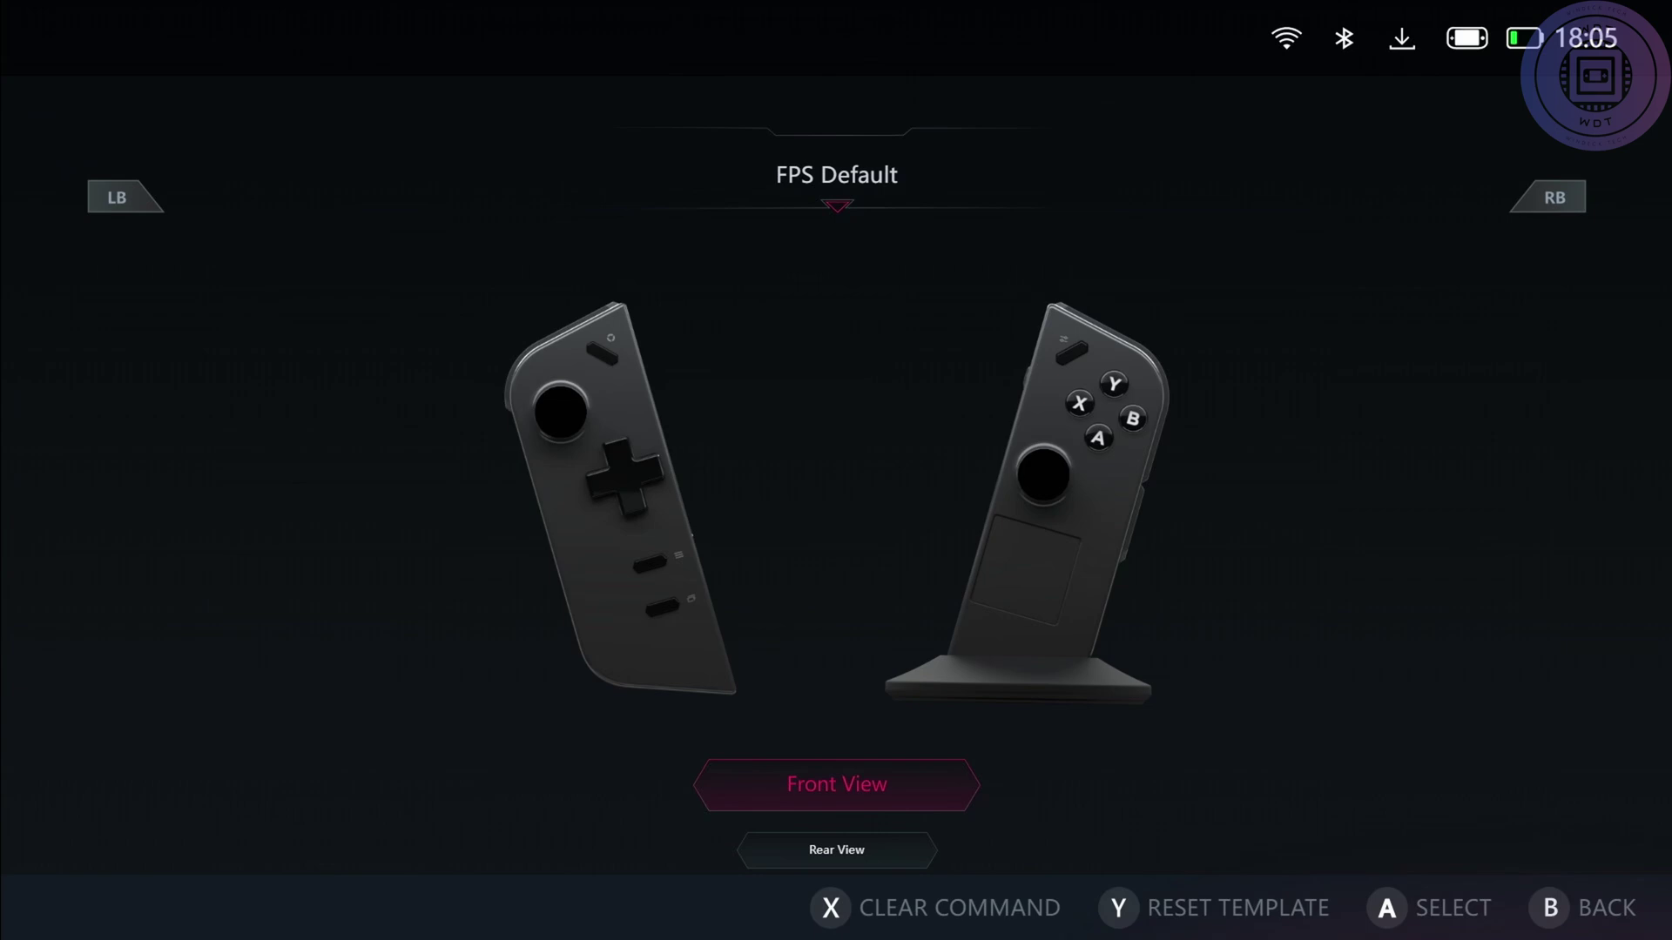
{"action": "key", "text": "Escape"}
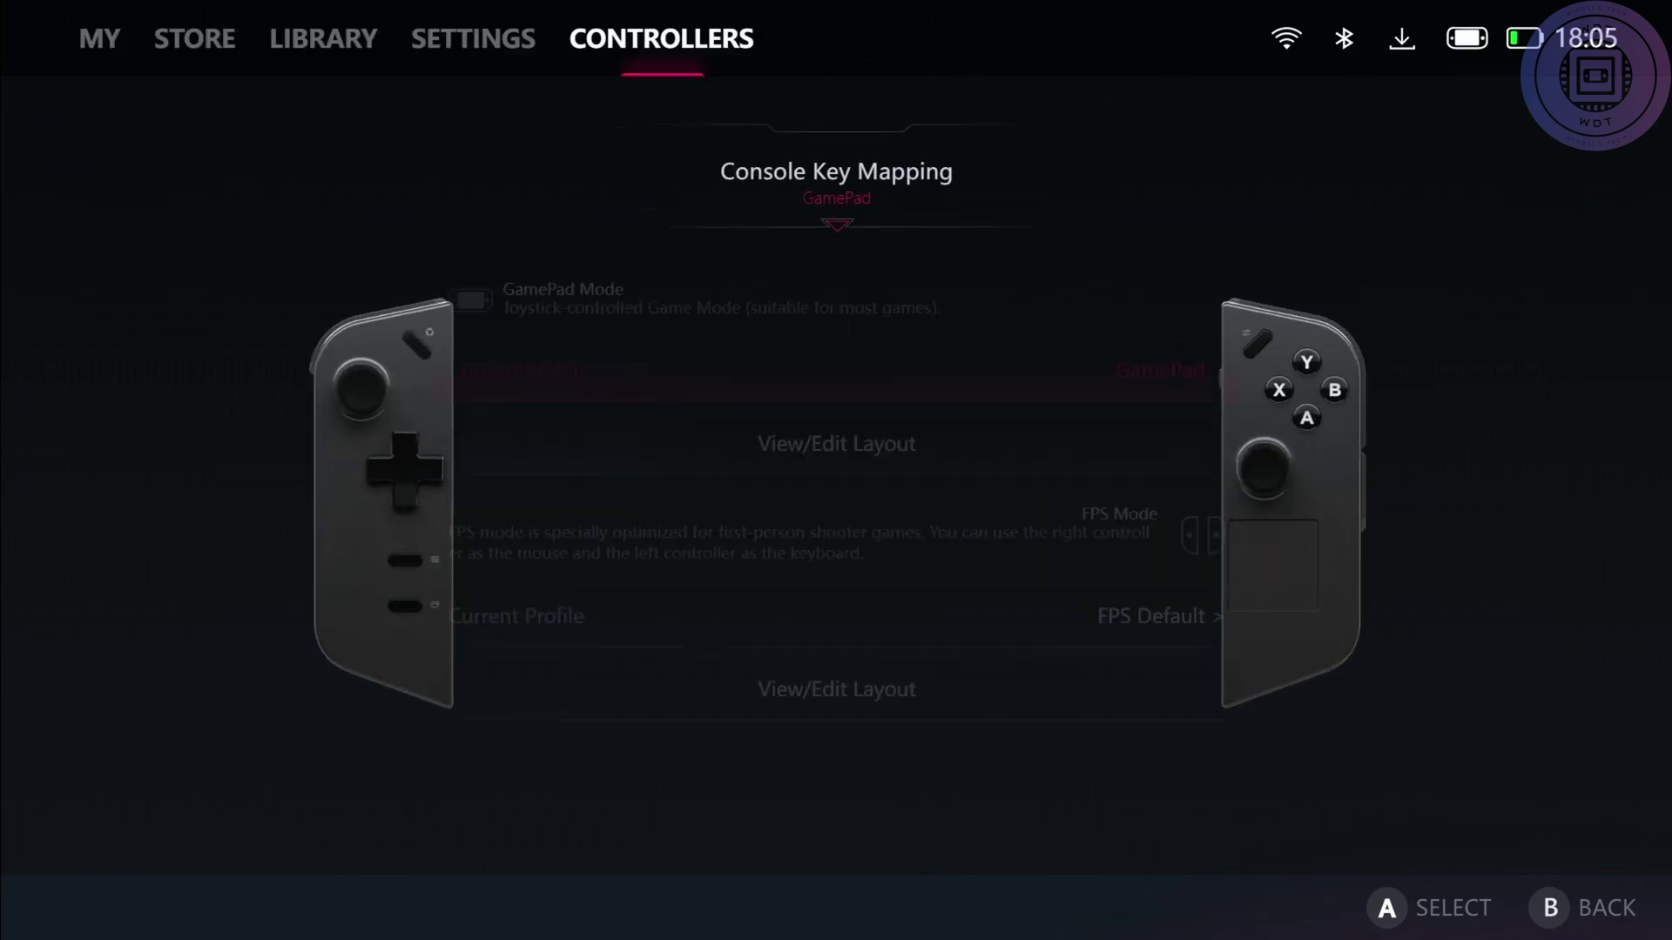
{"action": "key", "text": "Escape"}
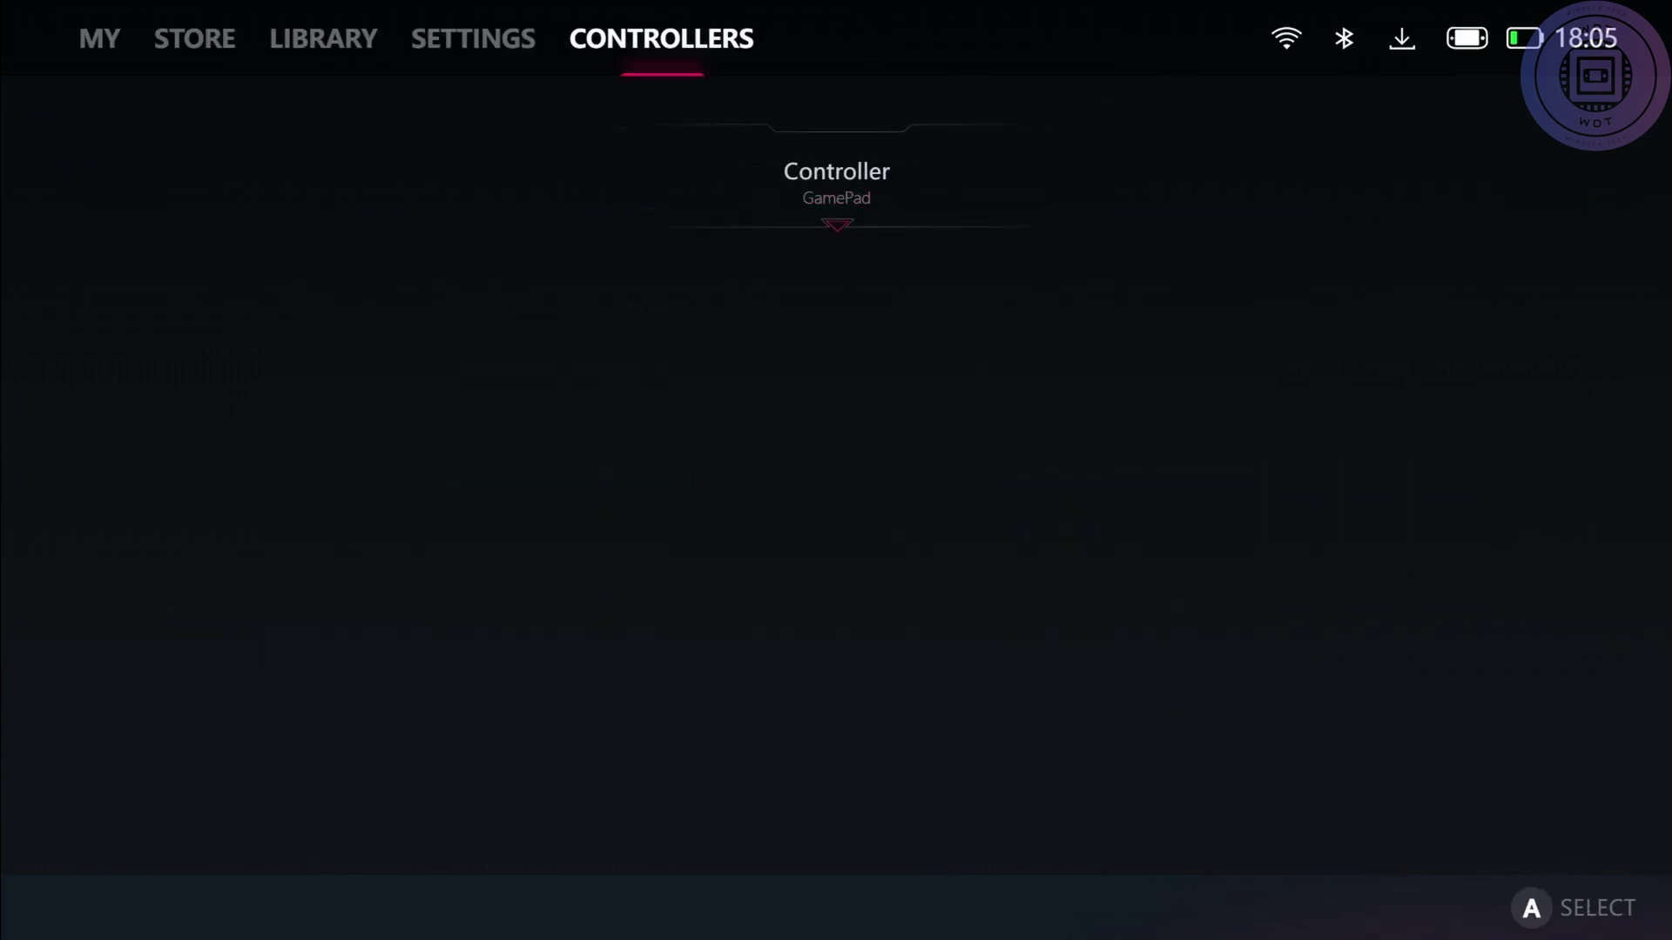
Open the joystick light settings and change the lighting effect to Dynamic Color
{"action": "key", "text": "Return"}
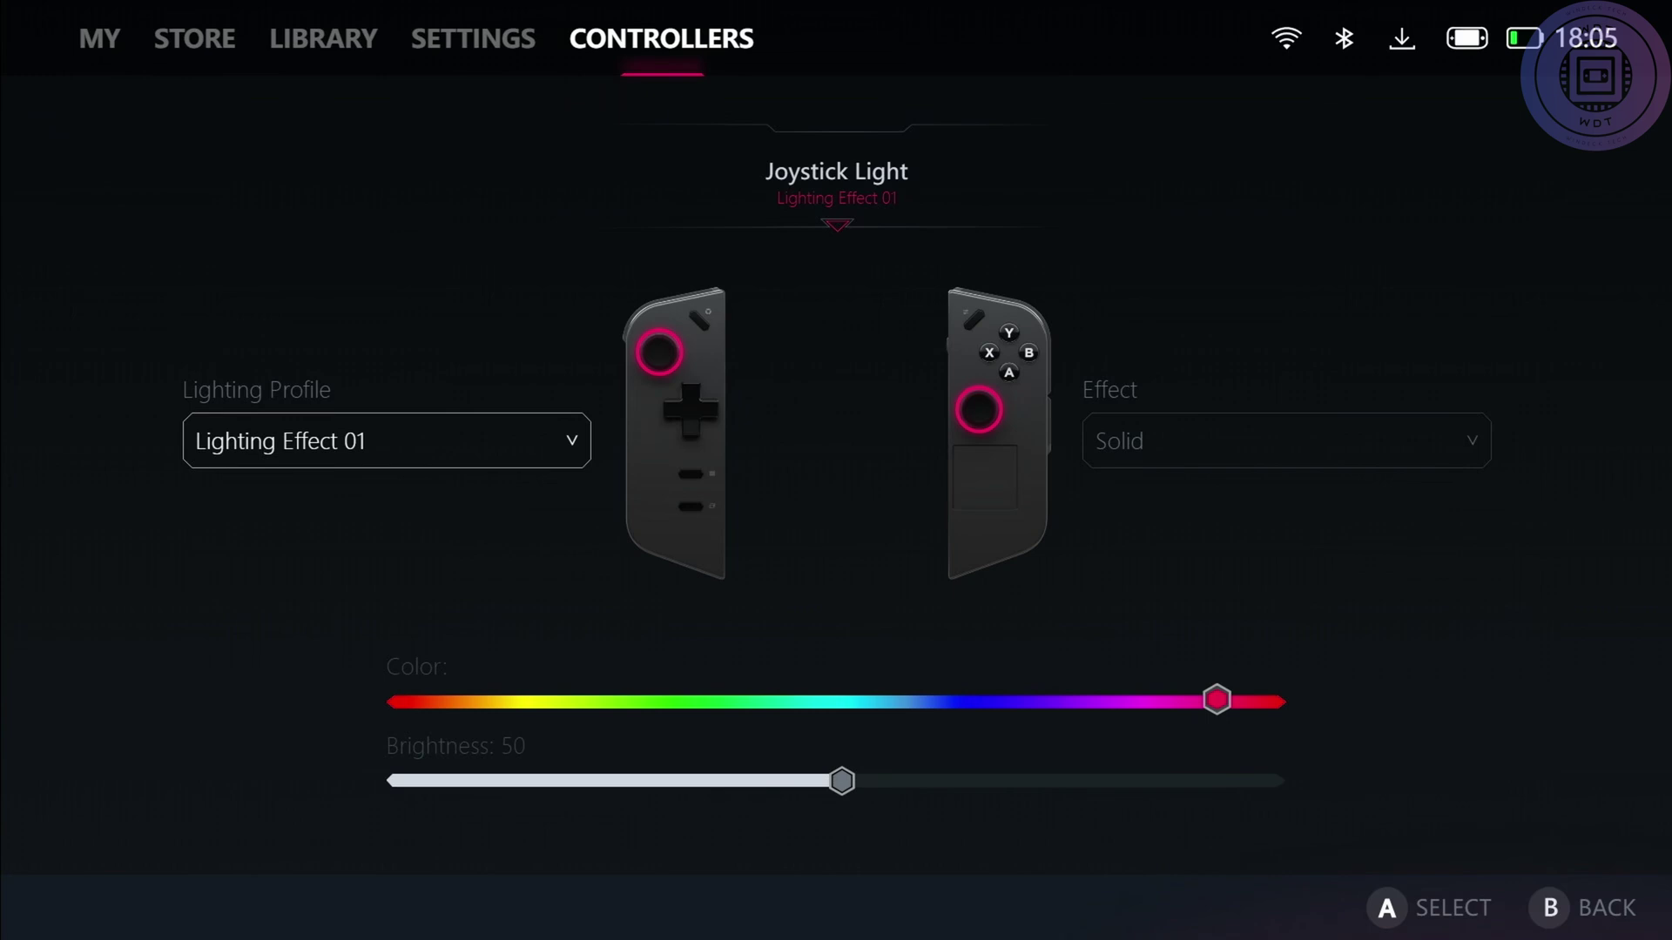
{"action": "key", "text": "Right"}
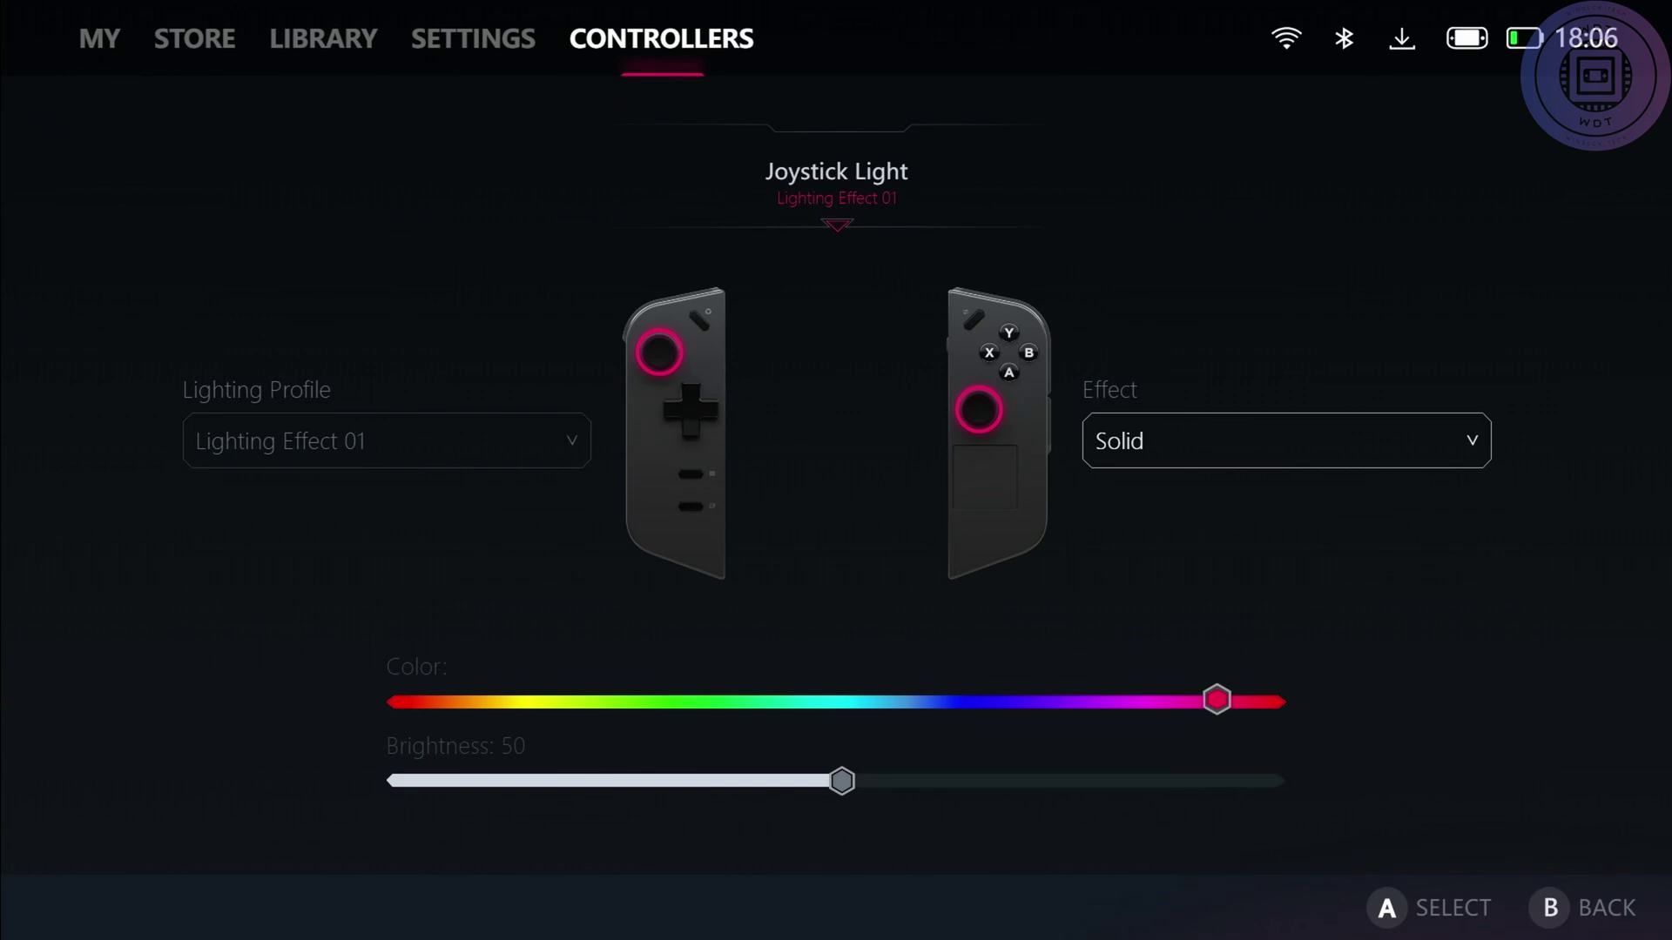
{"action": "key", "text": "Return"}
{"action": "key", "text": "Down"}
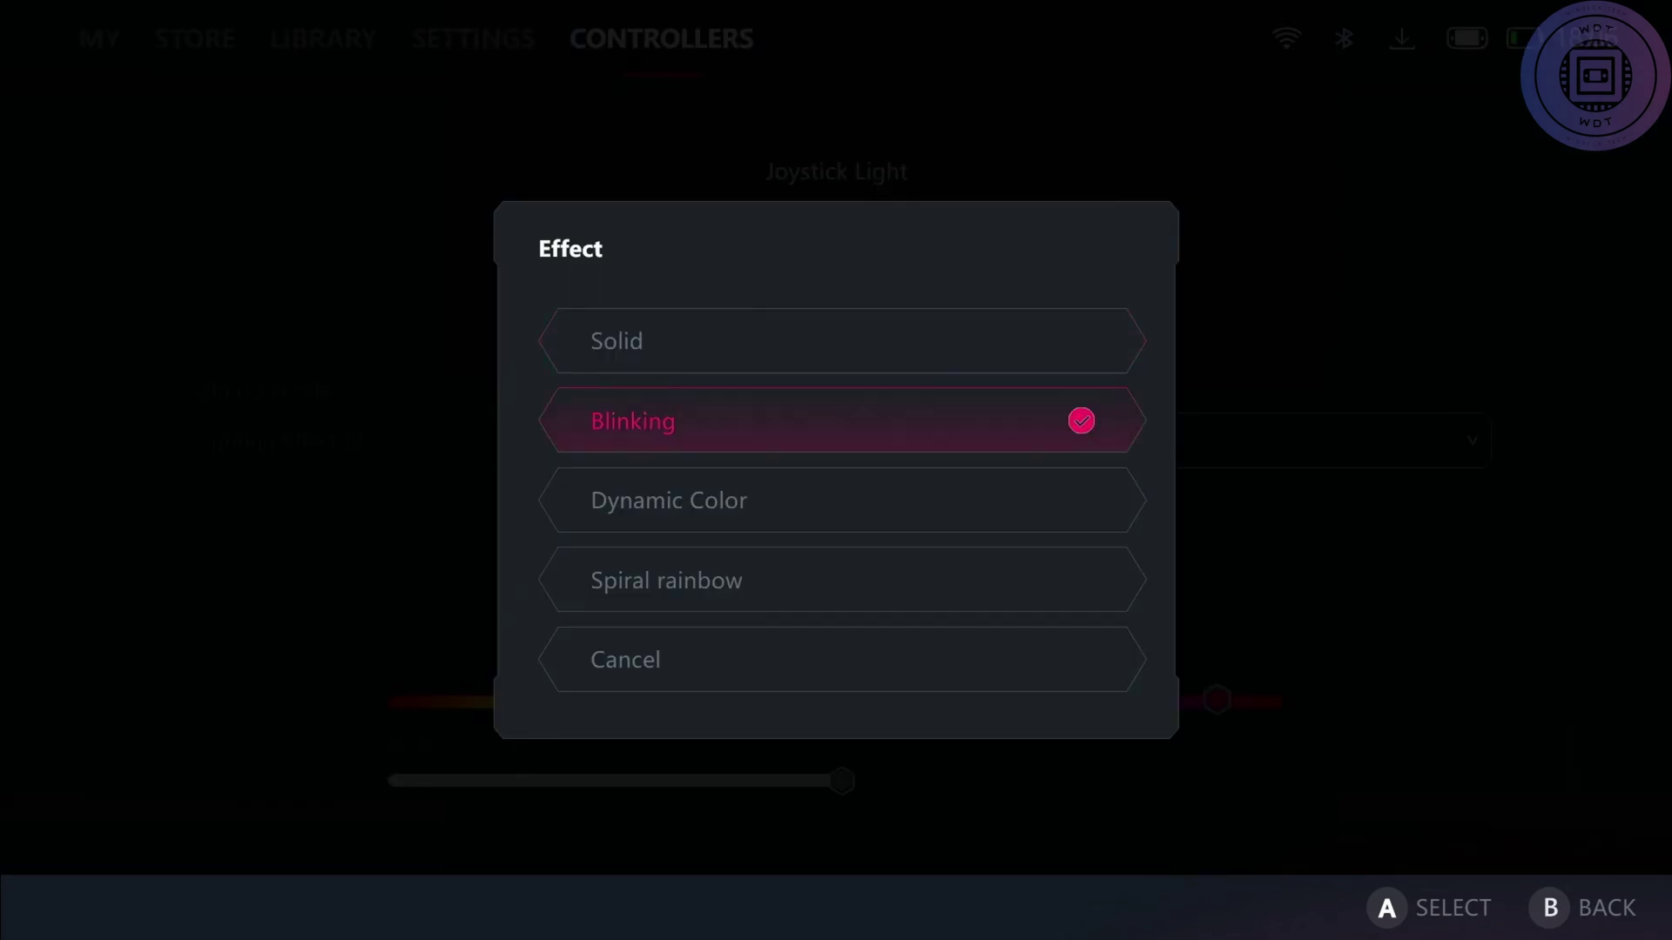
{"action": "key", "text": "Down"}
{"action": "key", "text": "Return"}
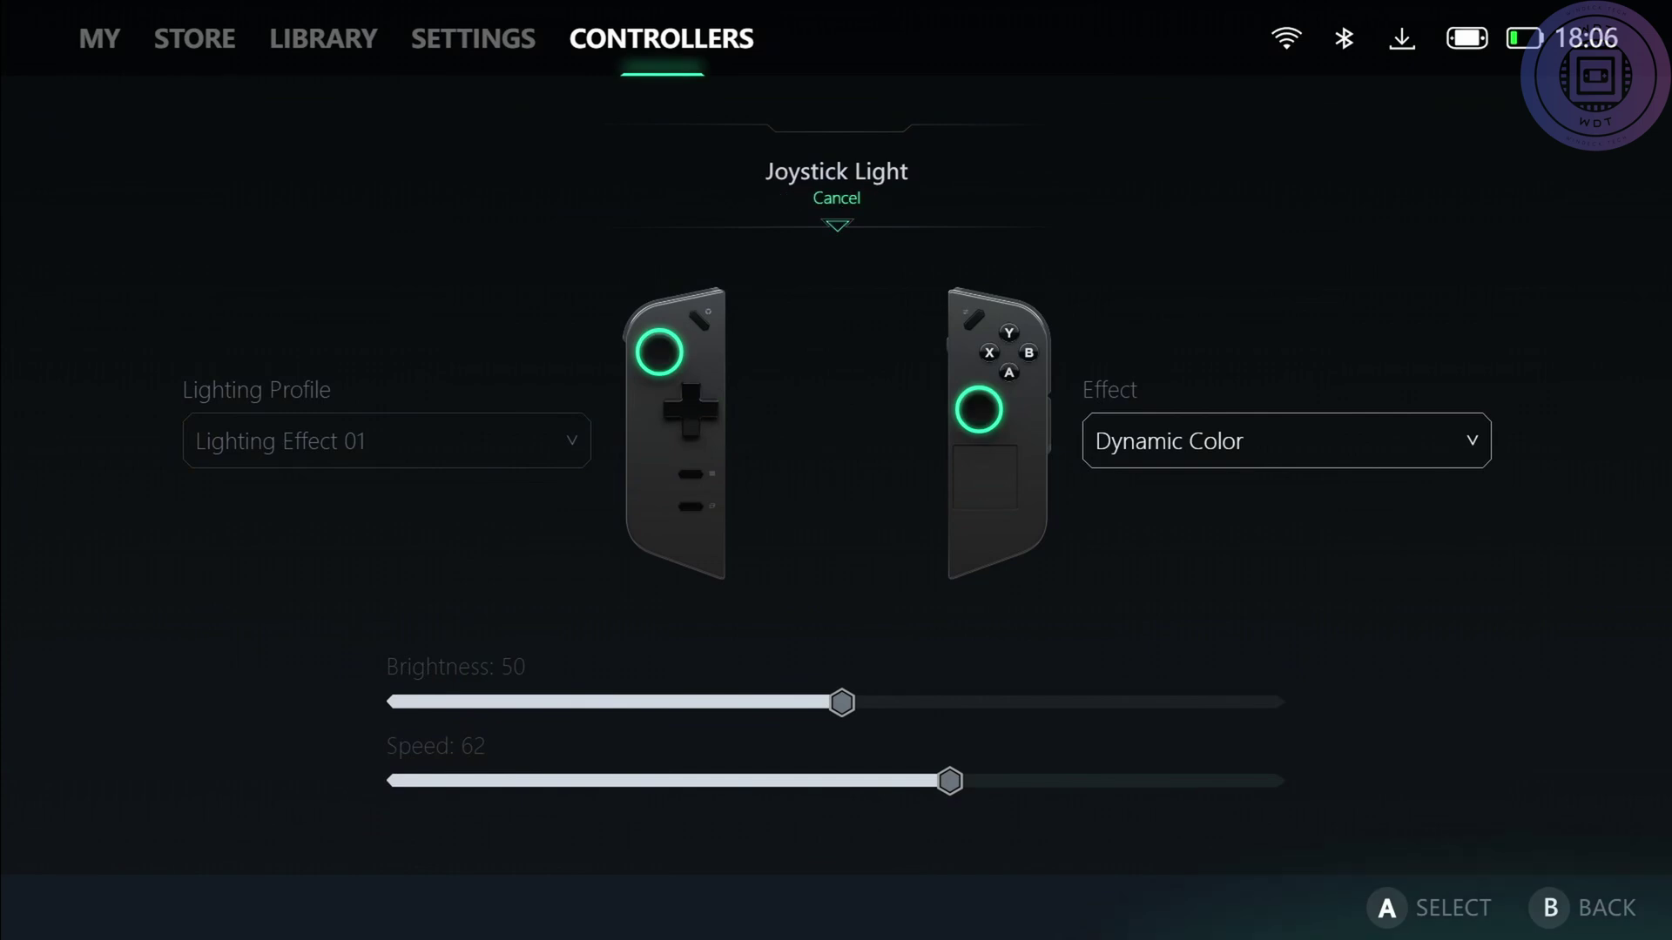
Set the joystick lighting effect back to Solid
{"action": "key", "text": "Return"}
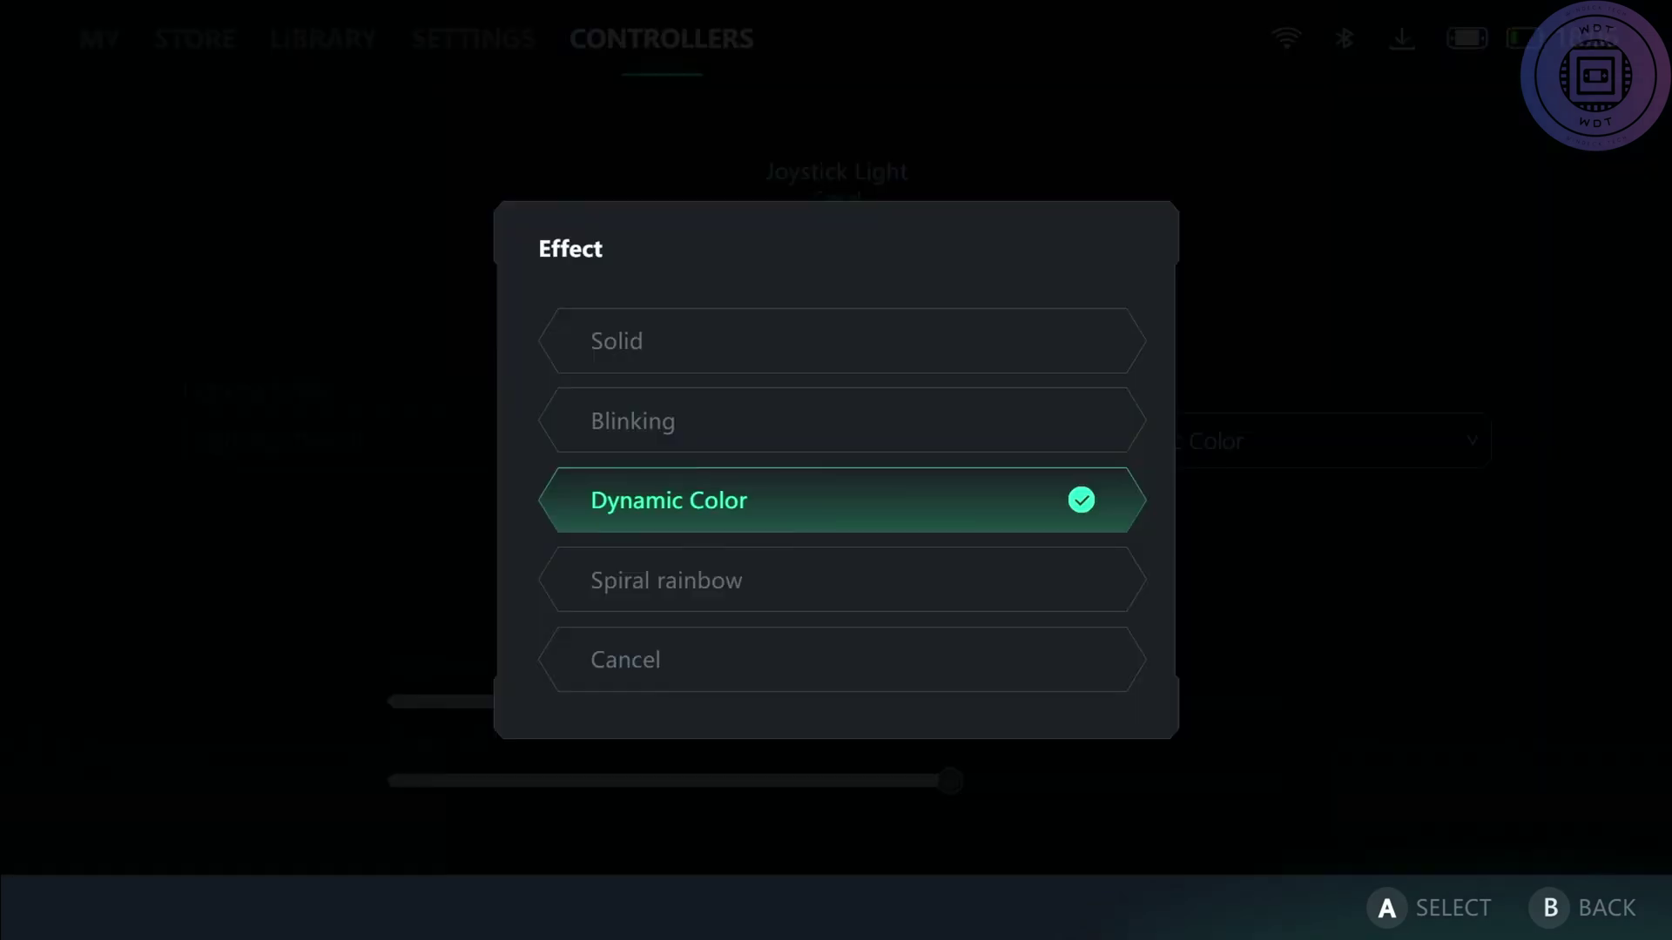
{"action": "key", "text": "Up"}
{"action": "key", "text": "Up"}
{"action": "key", "text": "Return"}
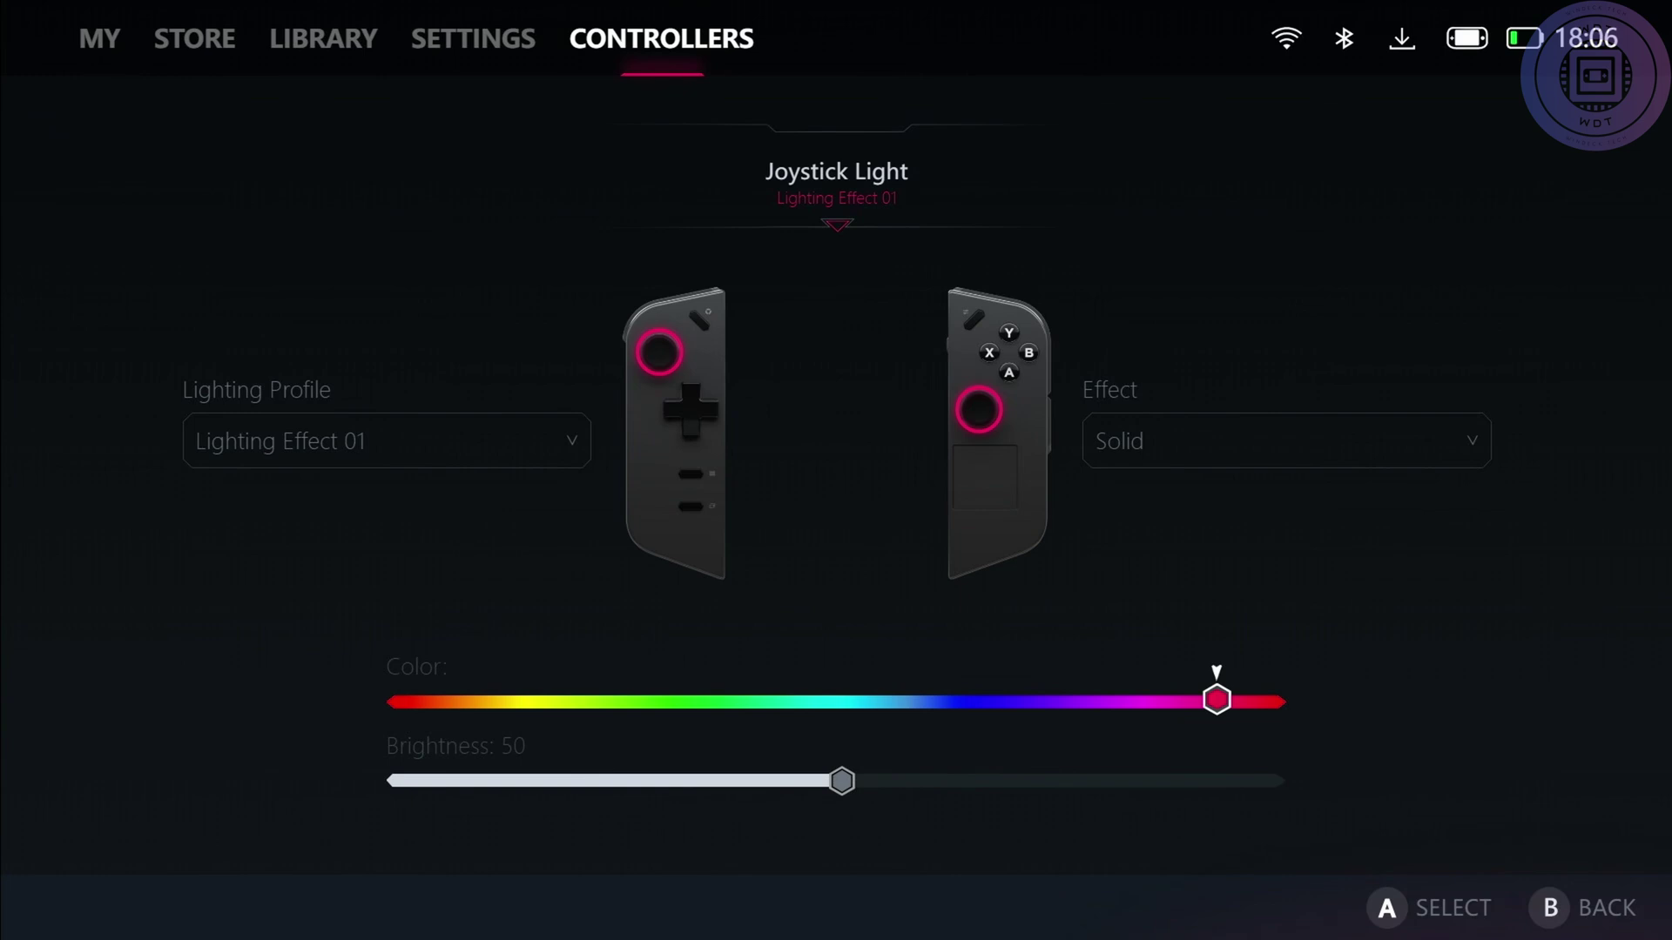
Shift the joystick light color from pink through green and yellow towards the orange-red start of the spectrum
{"action": "key", "text": "Left"}
{"action": "key", "text": "Left"}
{"action": "key", "text": "Left"}
{"action": "key", "text": "Left"}
{"action": "key", "text": "Left"}
{"action": "key", "text": "Left"}
{"action": "key", "text": "Left"}
{"action": "key", "text": "Left"}
{"action": "key", "text": "Left"}
{"action": "key", "text": "Left"}
{"action": "key", "text": "Left"}
{"action": "key", "text": "Left"}
{"action": "key", "text": "Left"}
{"action": "key", "text": "Left"}
{"action": "key", "text": "Left"}
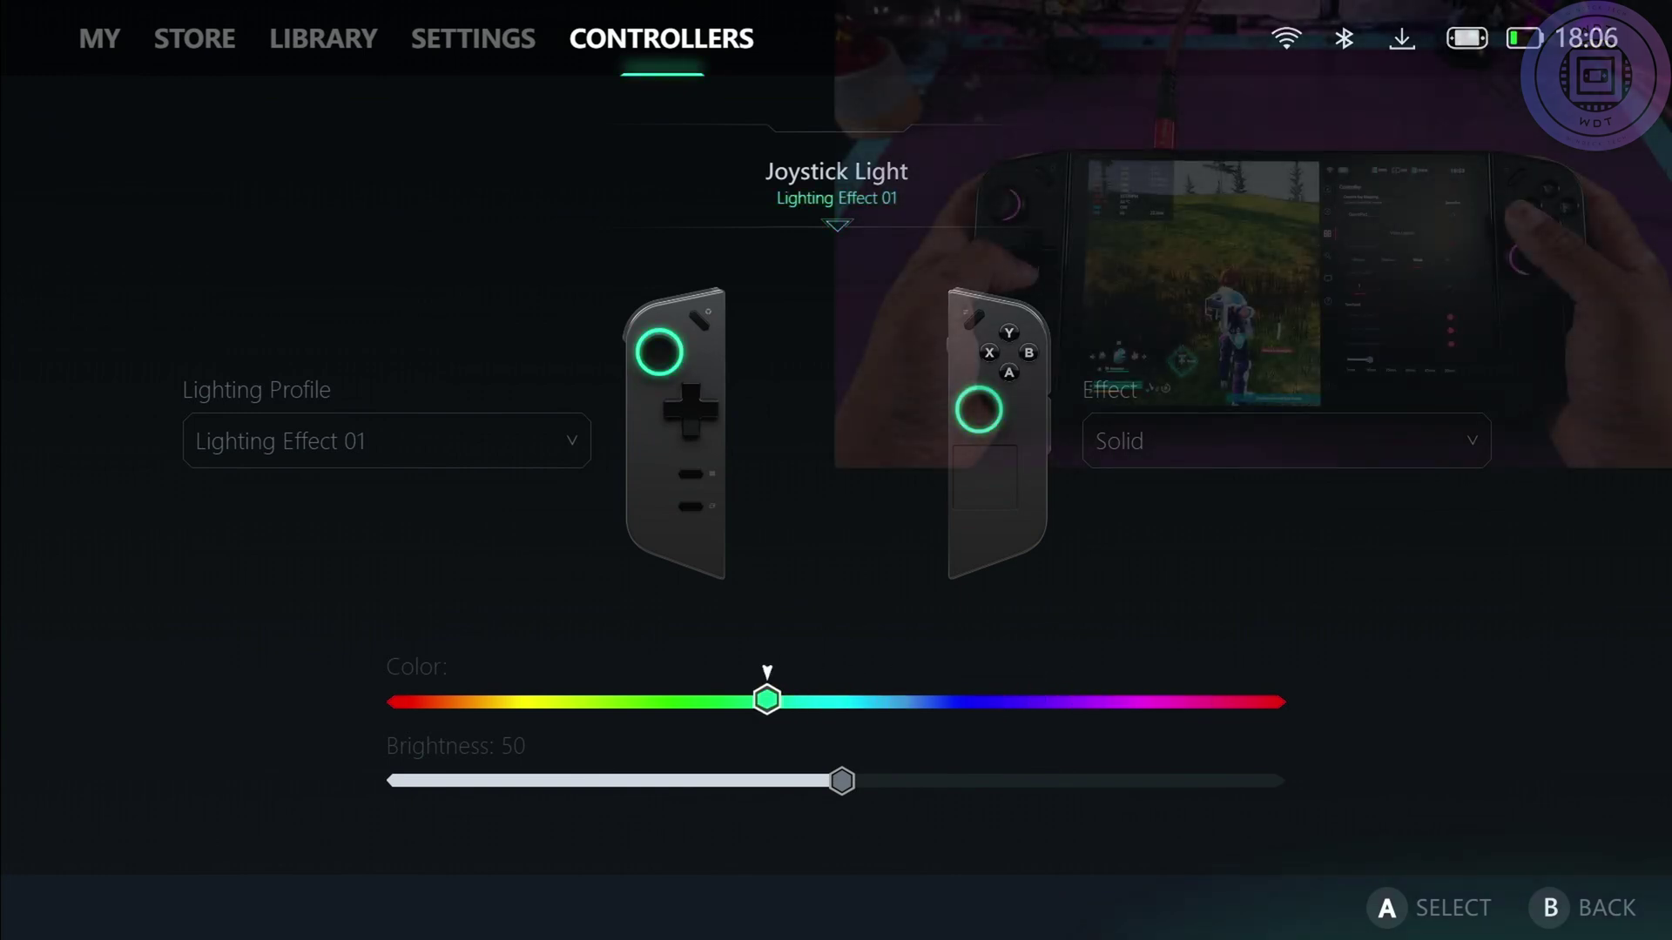
{"action": "key", "text": "Left"}
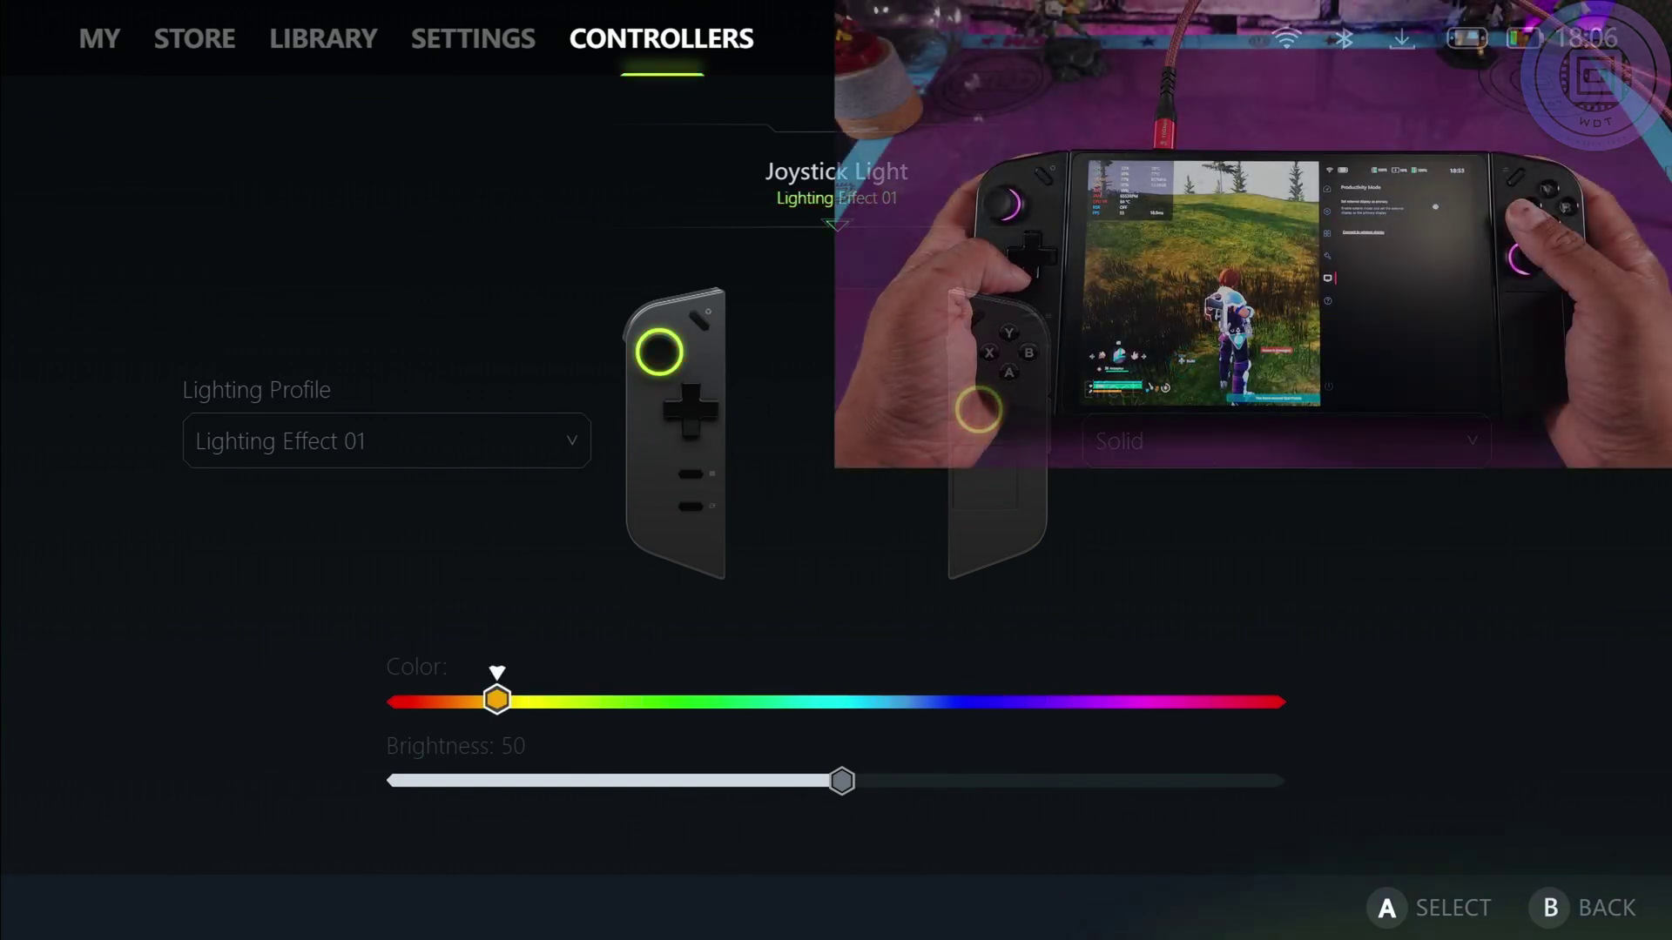
{"action": "key", "text": "Left"}
{"action": "key", "text": "Left"}
{"action": "key", "text": "Left"}
Sweep the joystick light color back up to the red end, settle on pinkish red, and return to the controllers overview
{"action": "key", "text": "Right"}
{"action": "key", "text": "Right"}
{"action": "key", "text": "Right"}
{"action": "key", "text": "Right"}
{"action": "key", "text": "Right"}
{"action": "key", "text": "Right"}
{"action": "key", "text": "Right"}
{"action": "key", "text": "Right"}
{"action": "key", "text": "Right"}
{"action": "key", "text": "Right"}
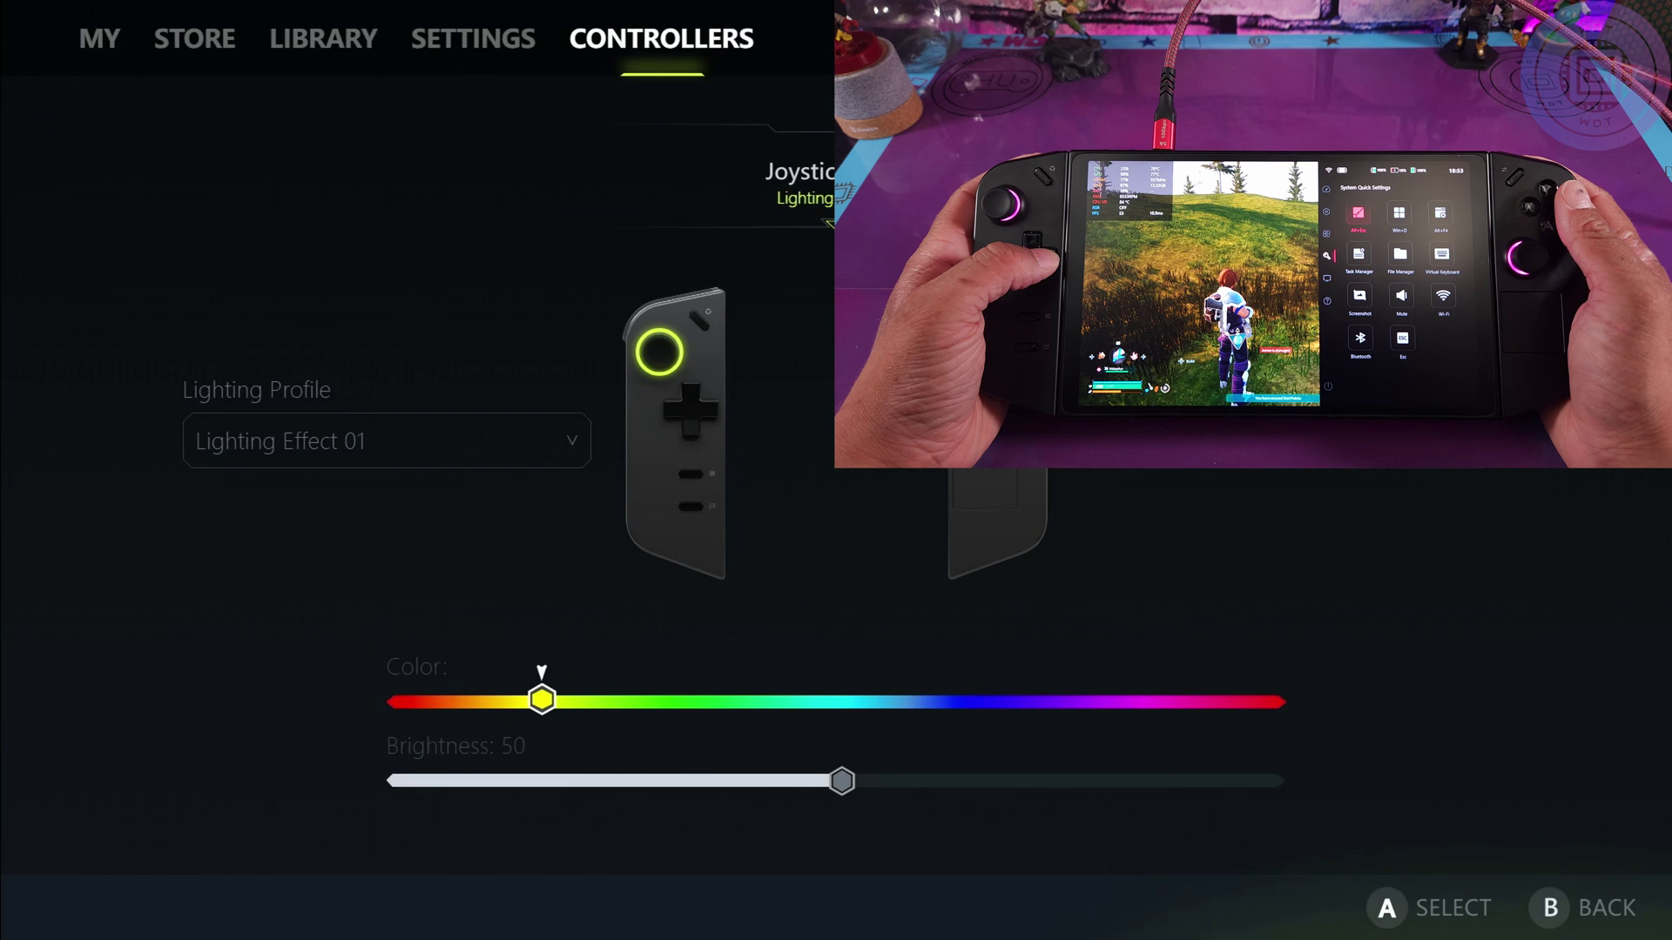
{"action": "key", "text": "Right"}
{"action": "key", "text": "Right"}
{"action": "key", "text": "Right"}
{"action": "key", "text": "Right"}
{"action": "key", "text": "Right"}
{"action": "key", "text": "Right"}
{"action": "key", "text": "Right"}
{"action": "key", "text": "Right"}
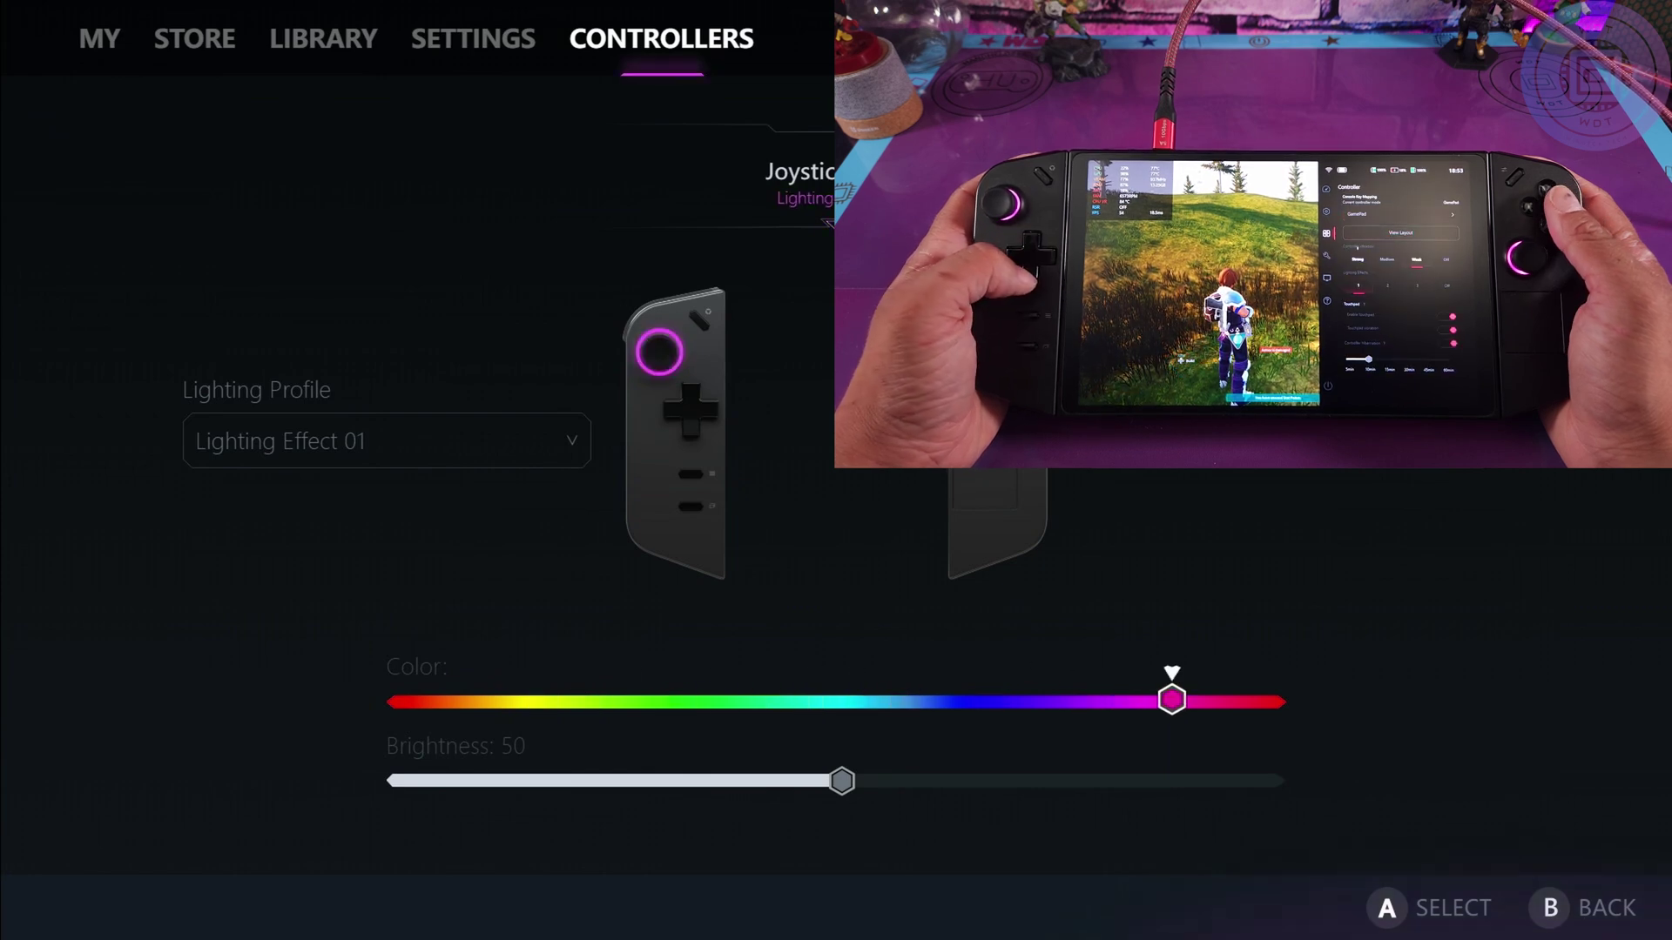
{"action": "key", "text": "Left"}
{"action": "key", "text": "Right"}
{"action": "key", "text": "Right"}
{"action": "key", "text": "Right"}
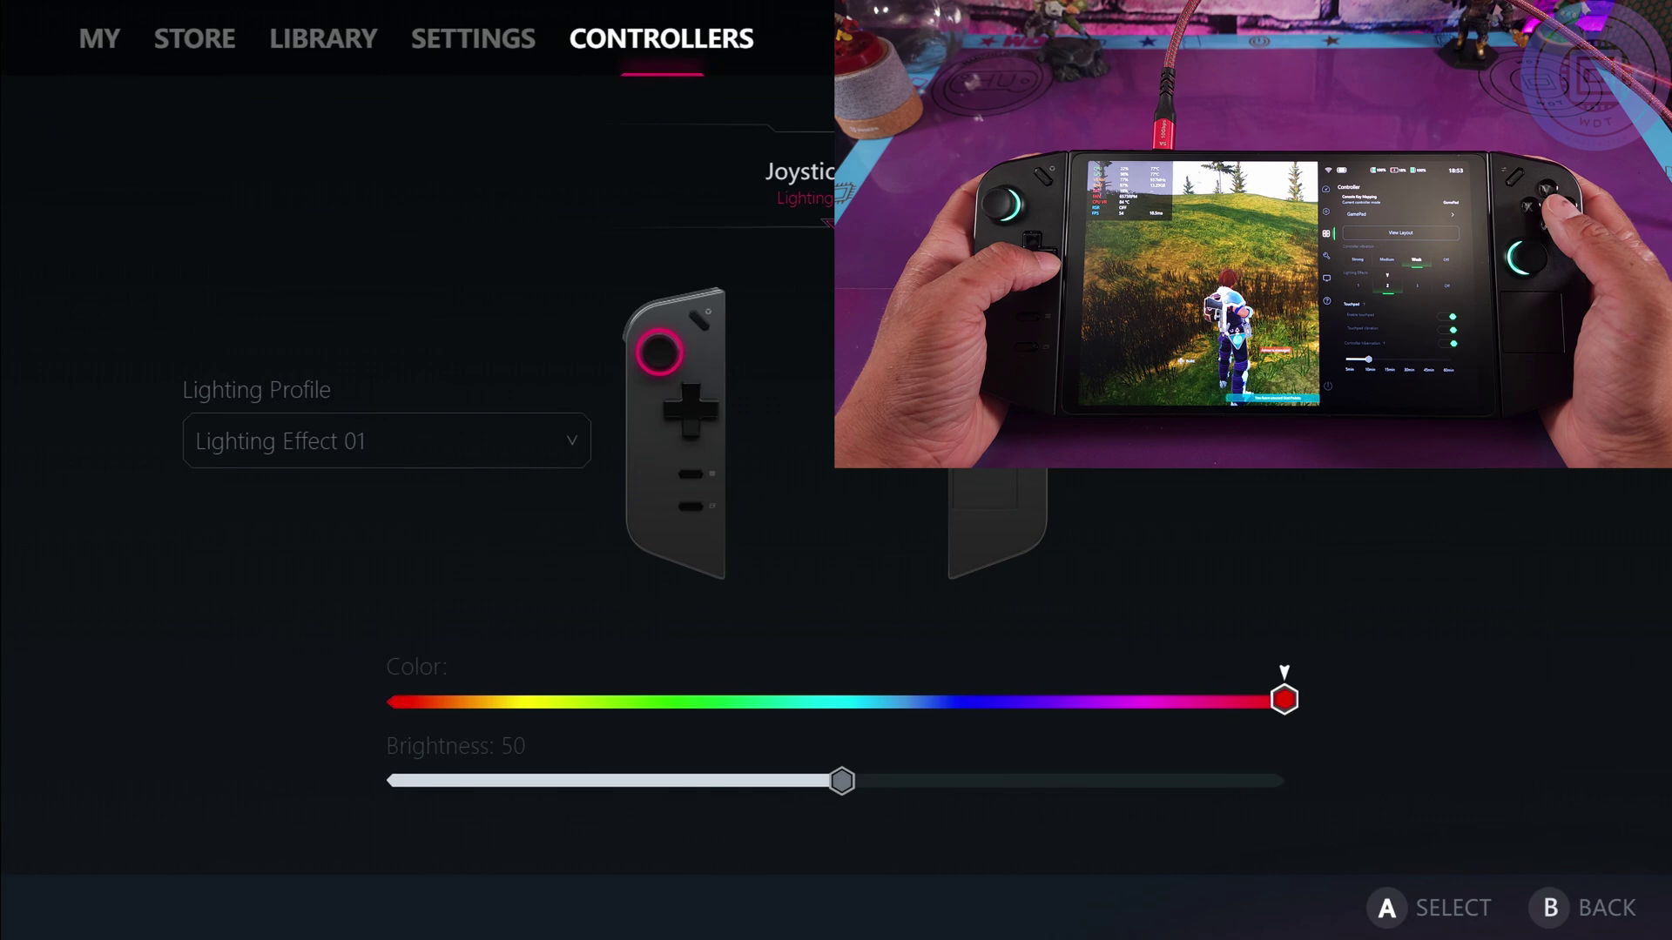
{"action": "key", "text": "Left"}
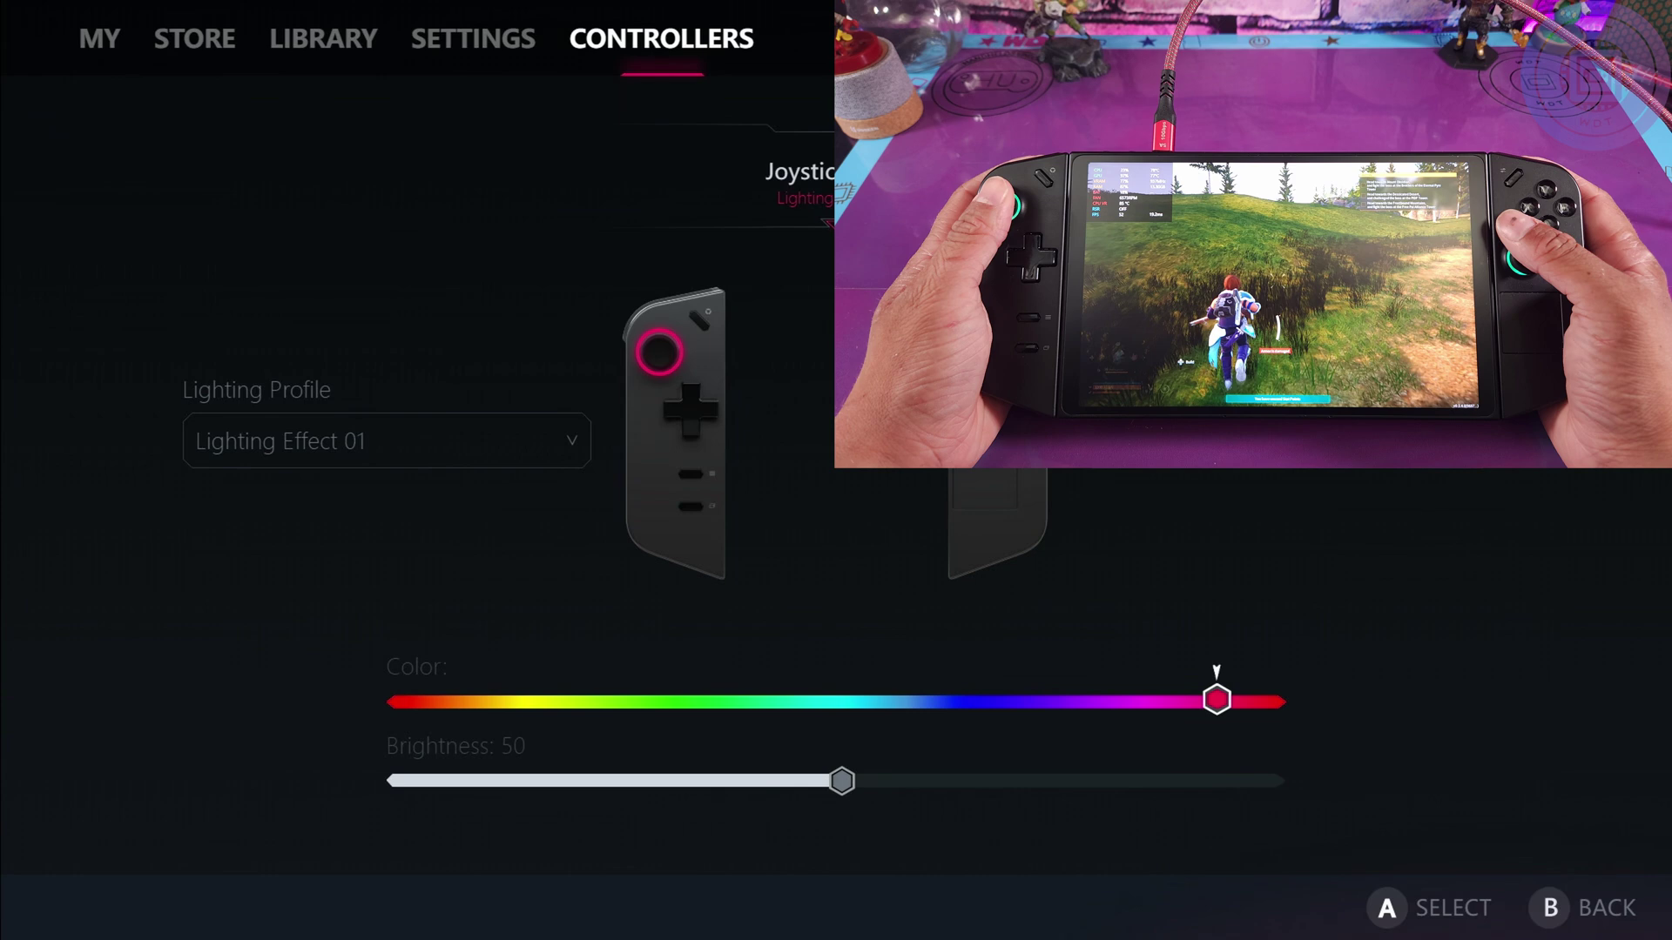
{"action": "key", "text": "Escape"}
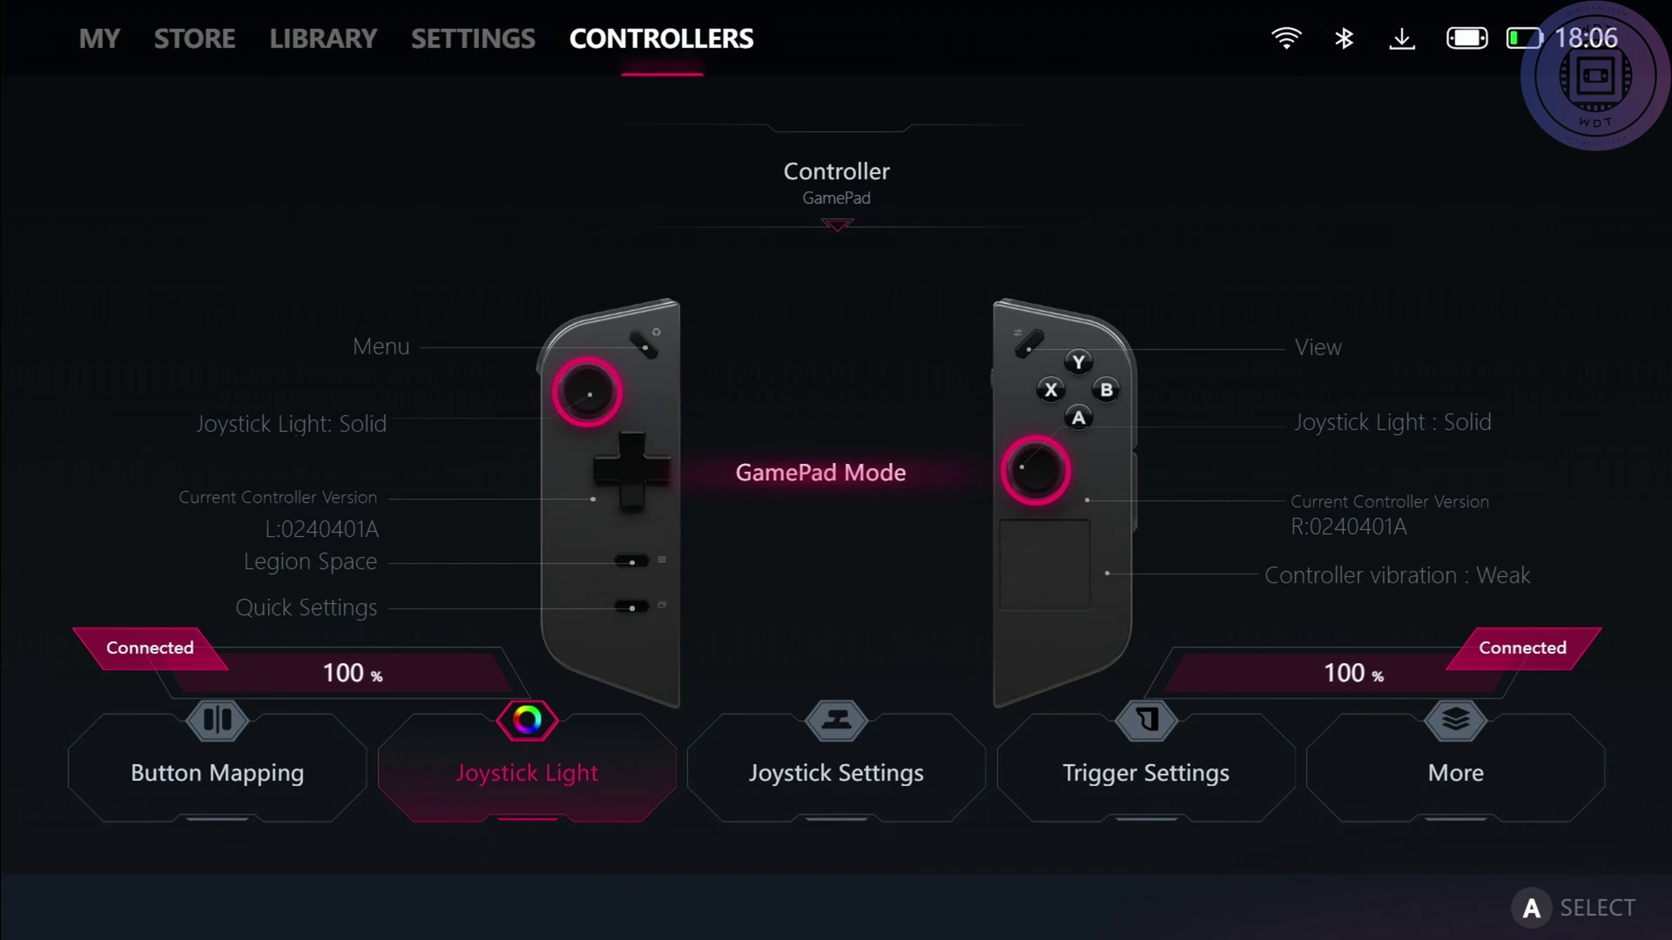
Review the left and right joystick dead zone settings, and return to the controllers overview
{"action": "left_click", "coordinate": [836, 766]}
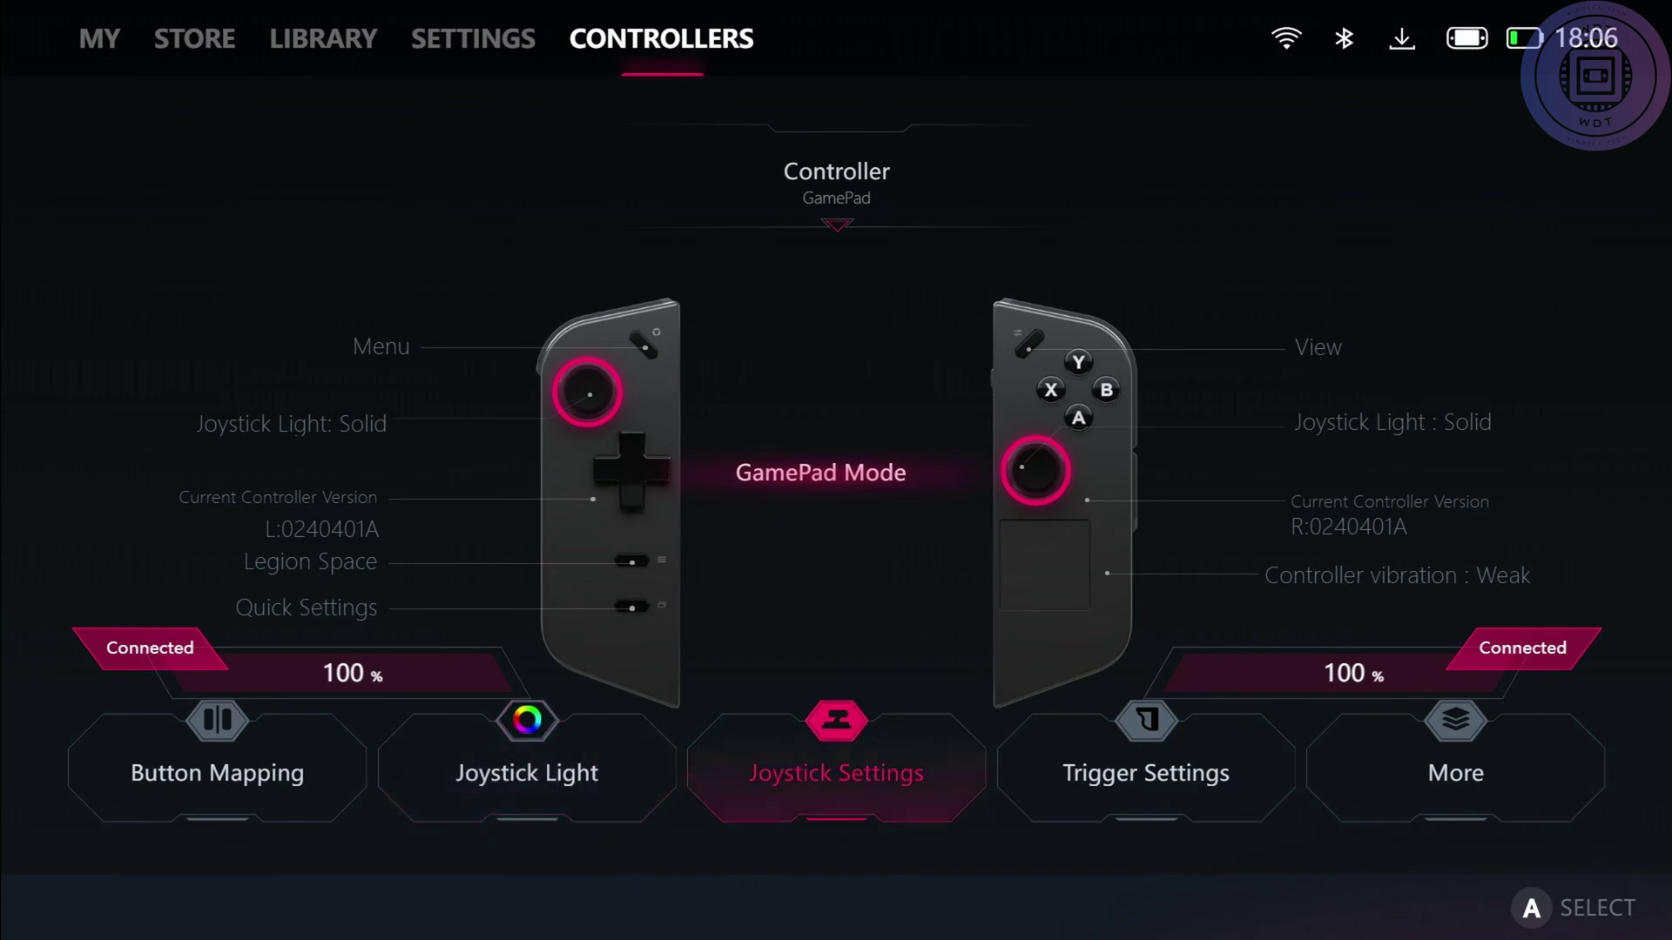
{"action": "key", "text": "Return"}
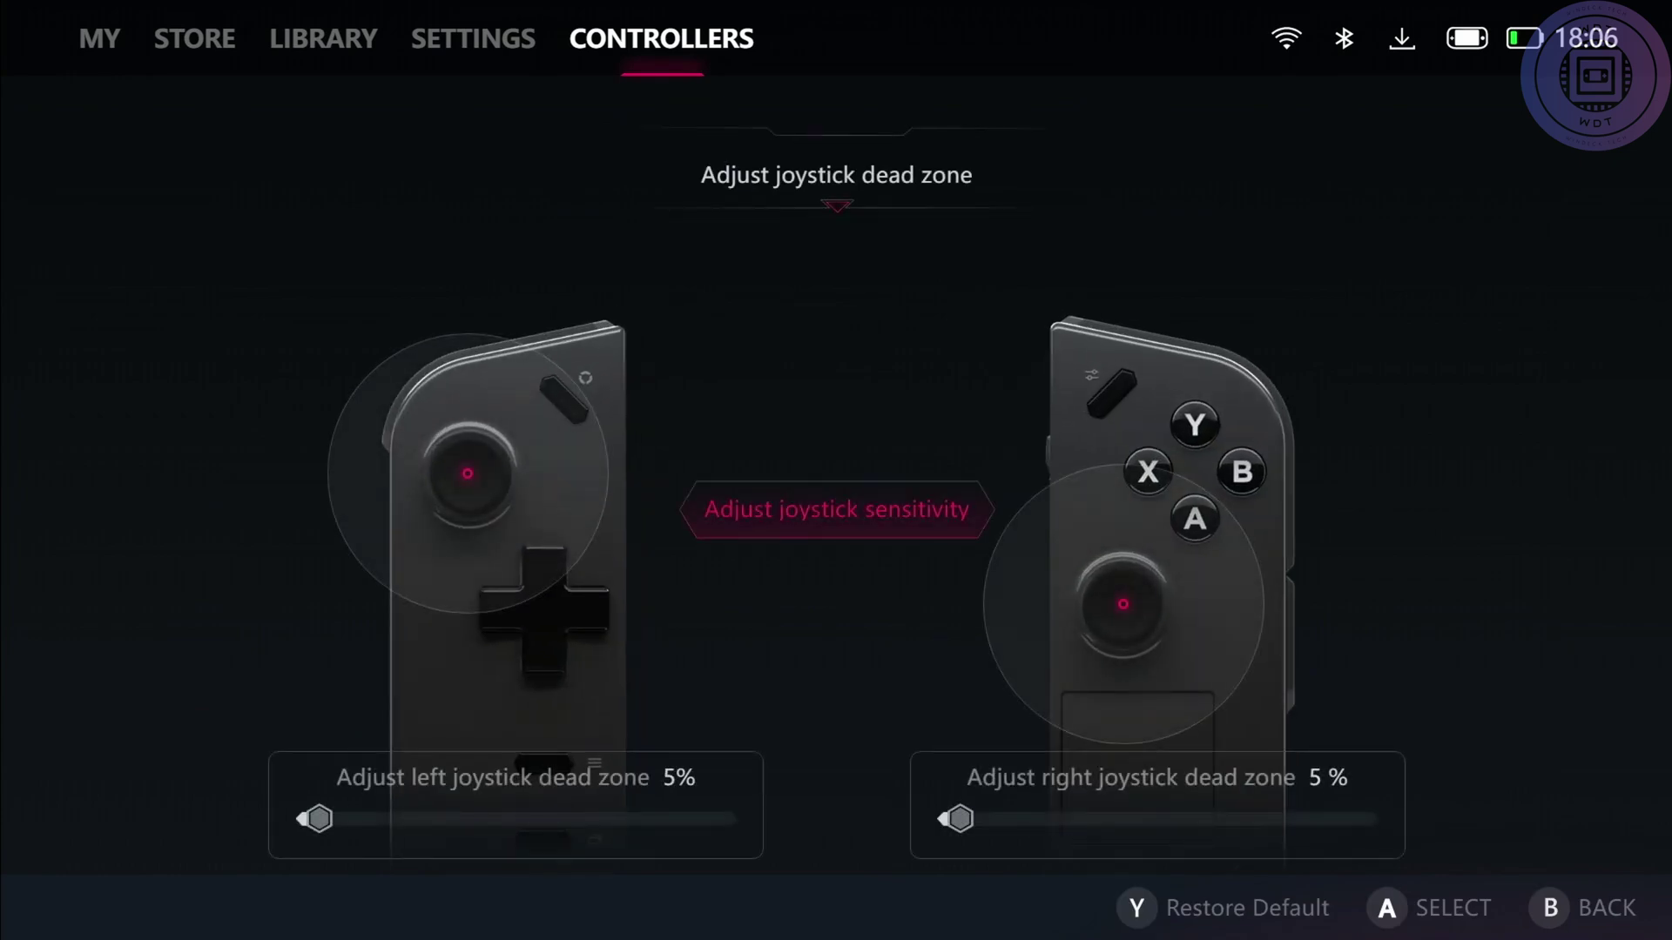
{"action": "key", "text": "Escape"}
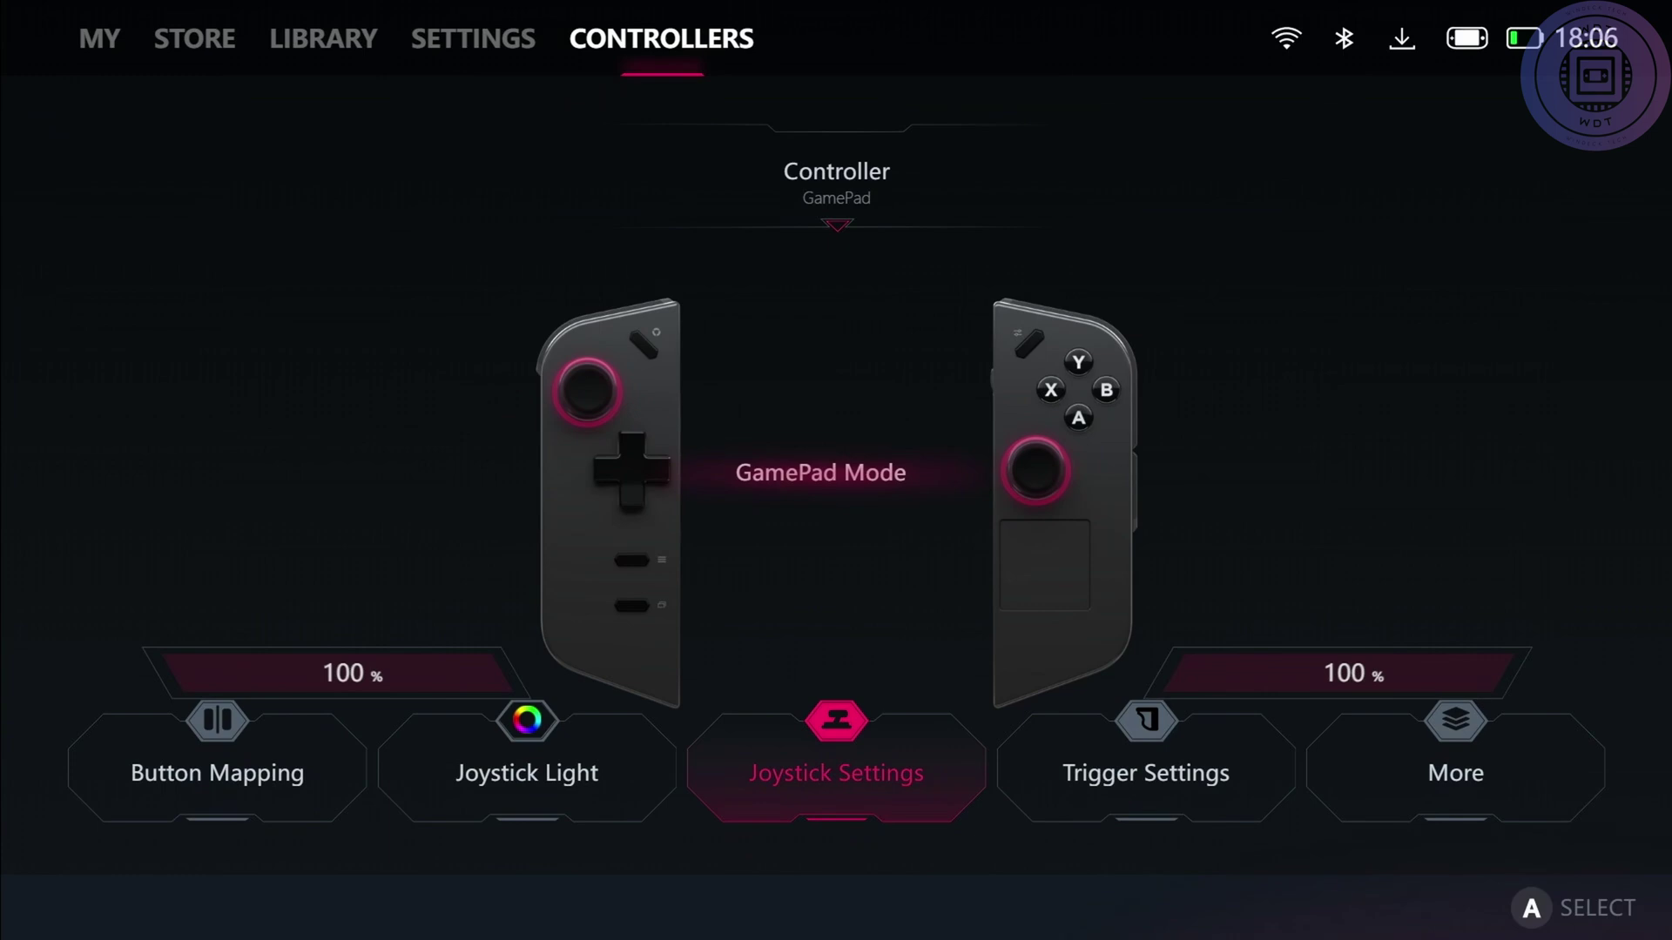
Review the left and right trigger range settings, and return to the controllers overview
{"action": "key", "text": "Right"}
{"action": "key", "text": "Return"}
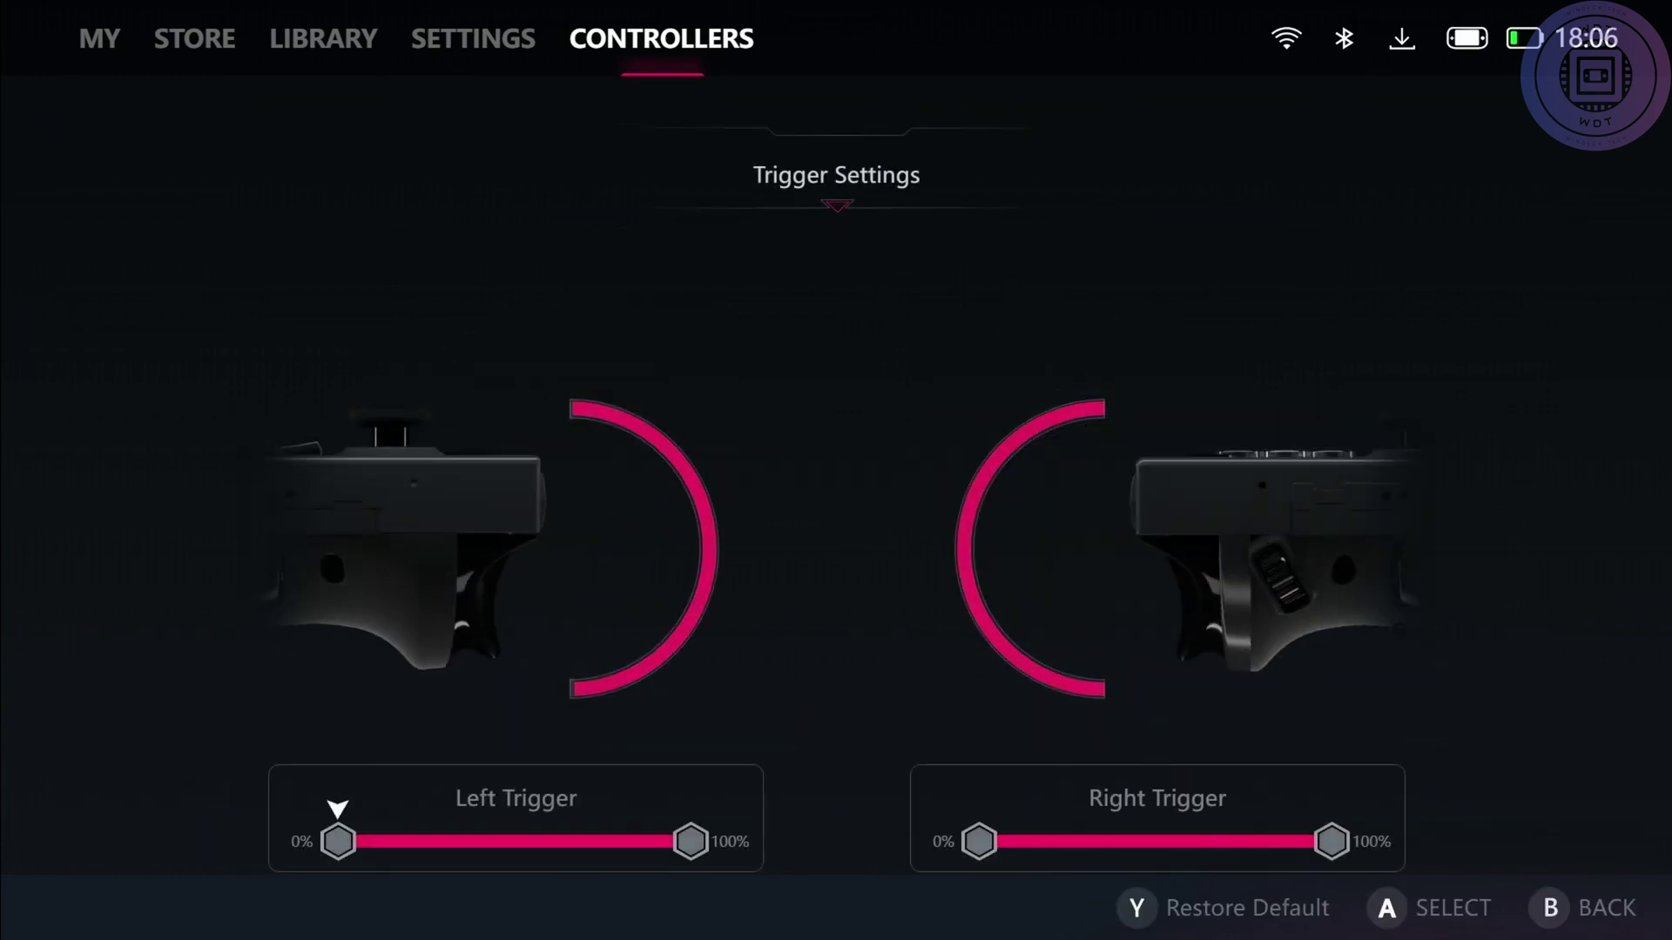
{"action": "key", "text": "Escape"}
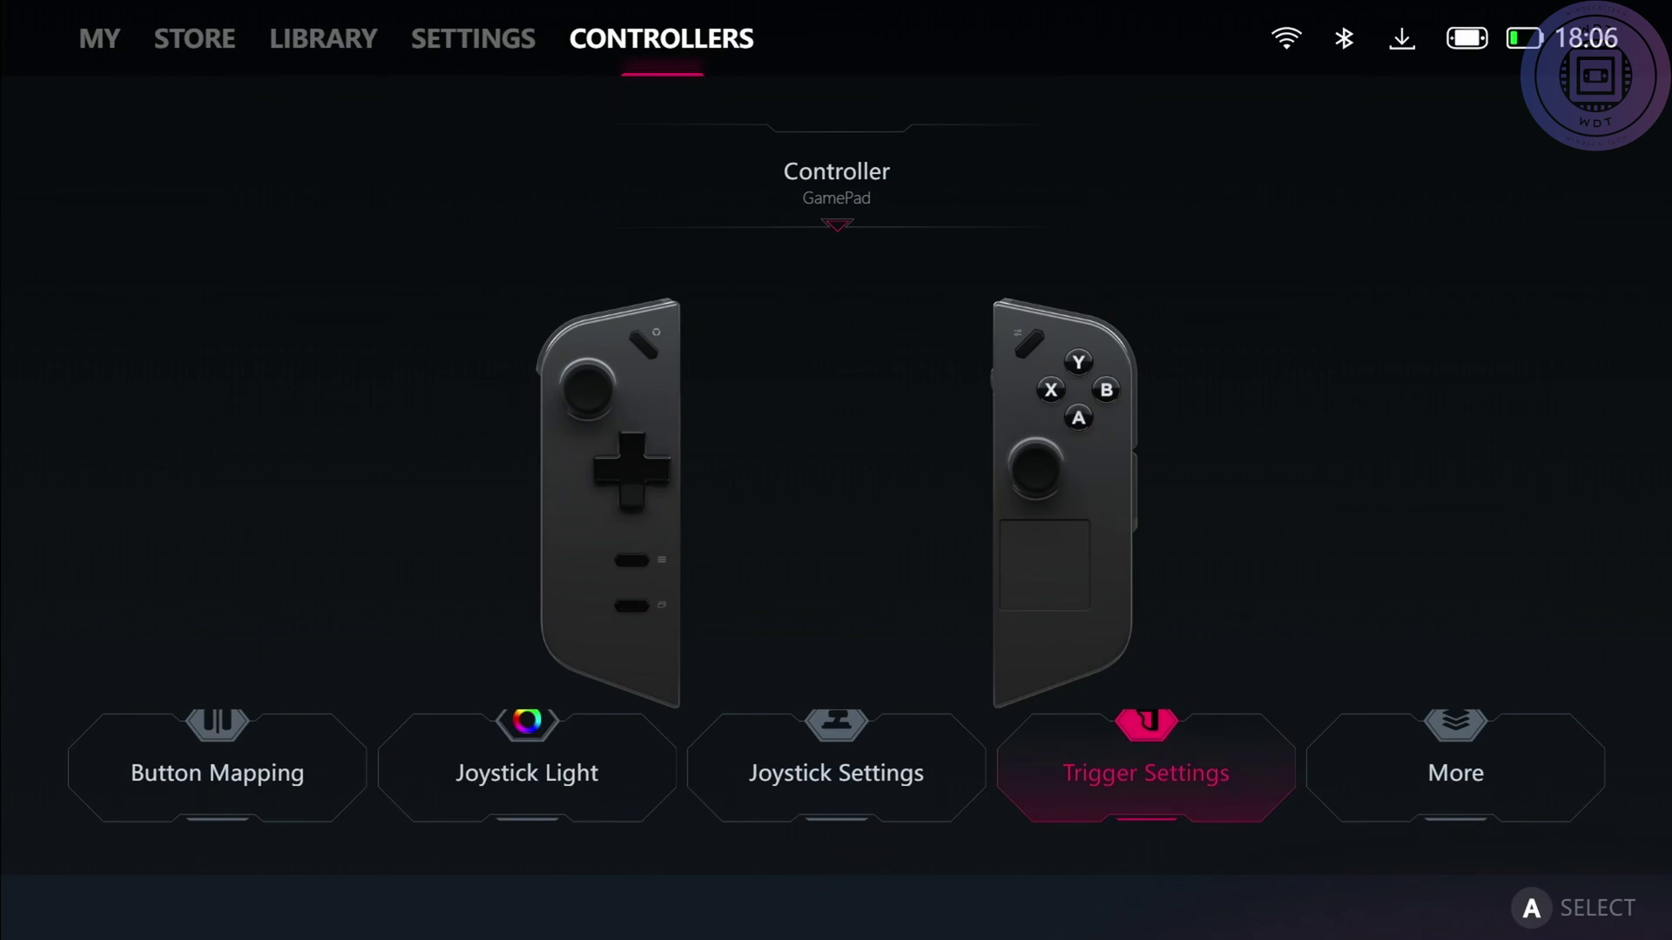
Open the joystick sensitivity curves and inspect both adjustable points on the right joystick's curve
{"action": "key", "text": "Left"}
{"action": "key", "text": "Return"}
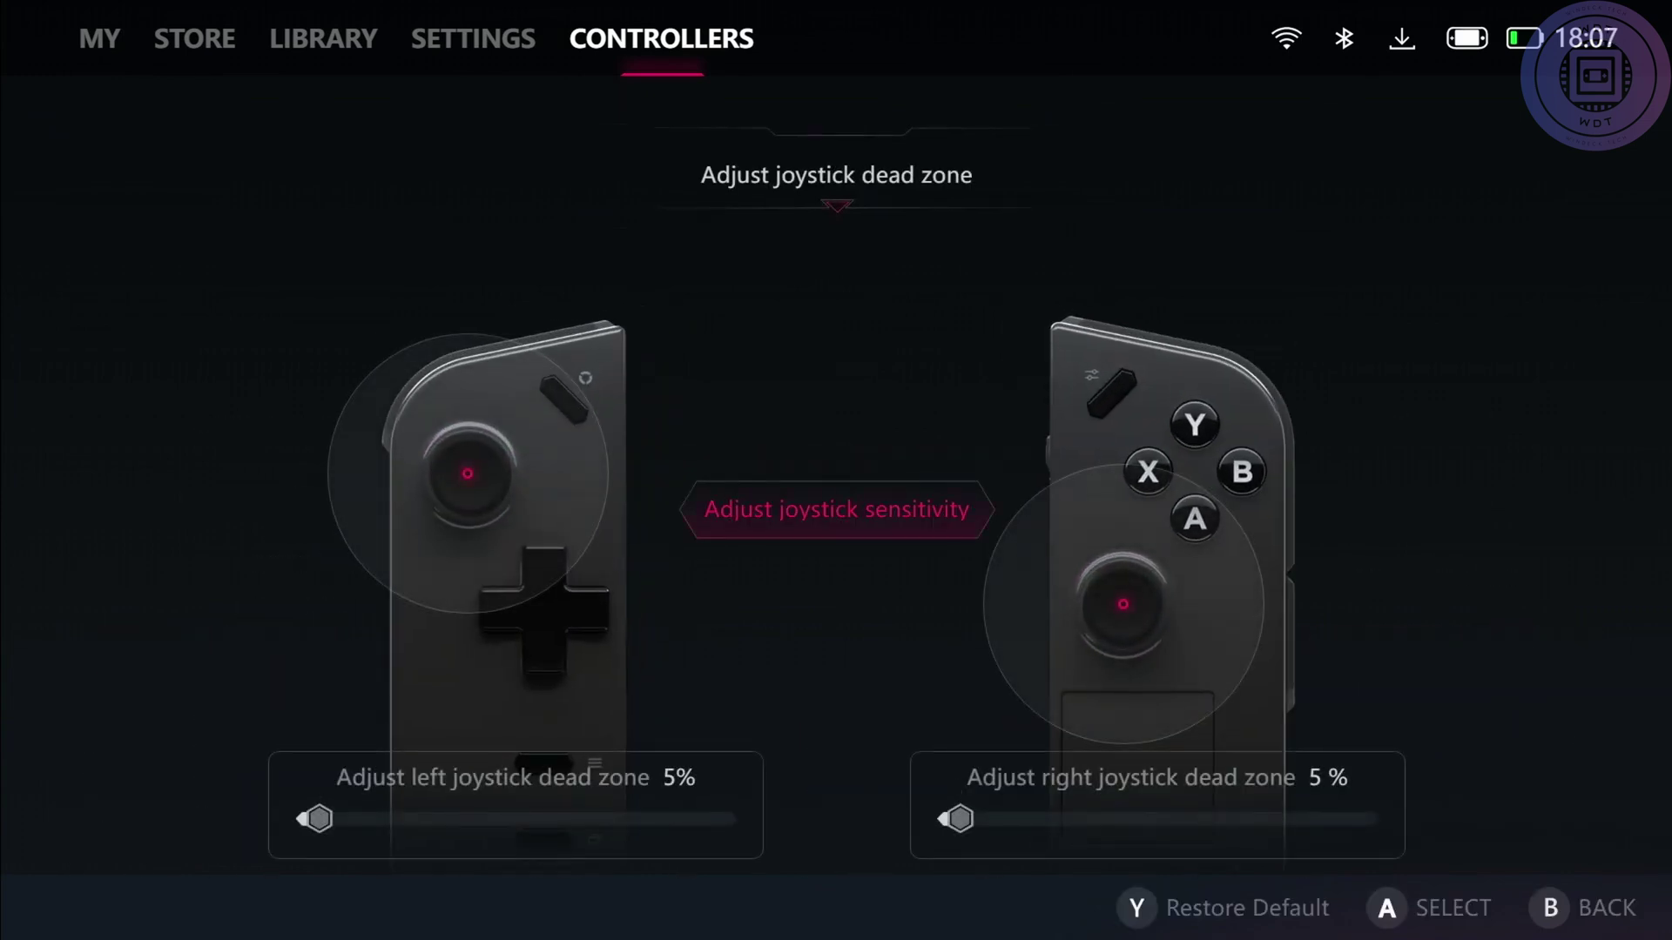
{"action": "key", "text": "Down"}
{"action": "key", "text": "Return"}
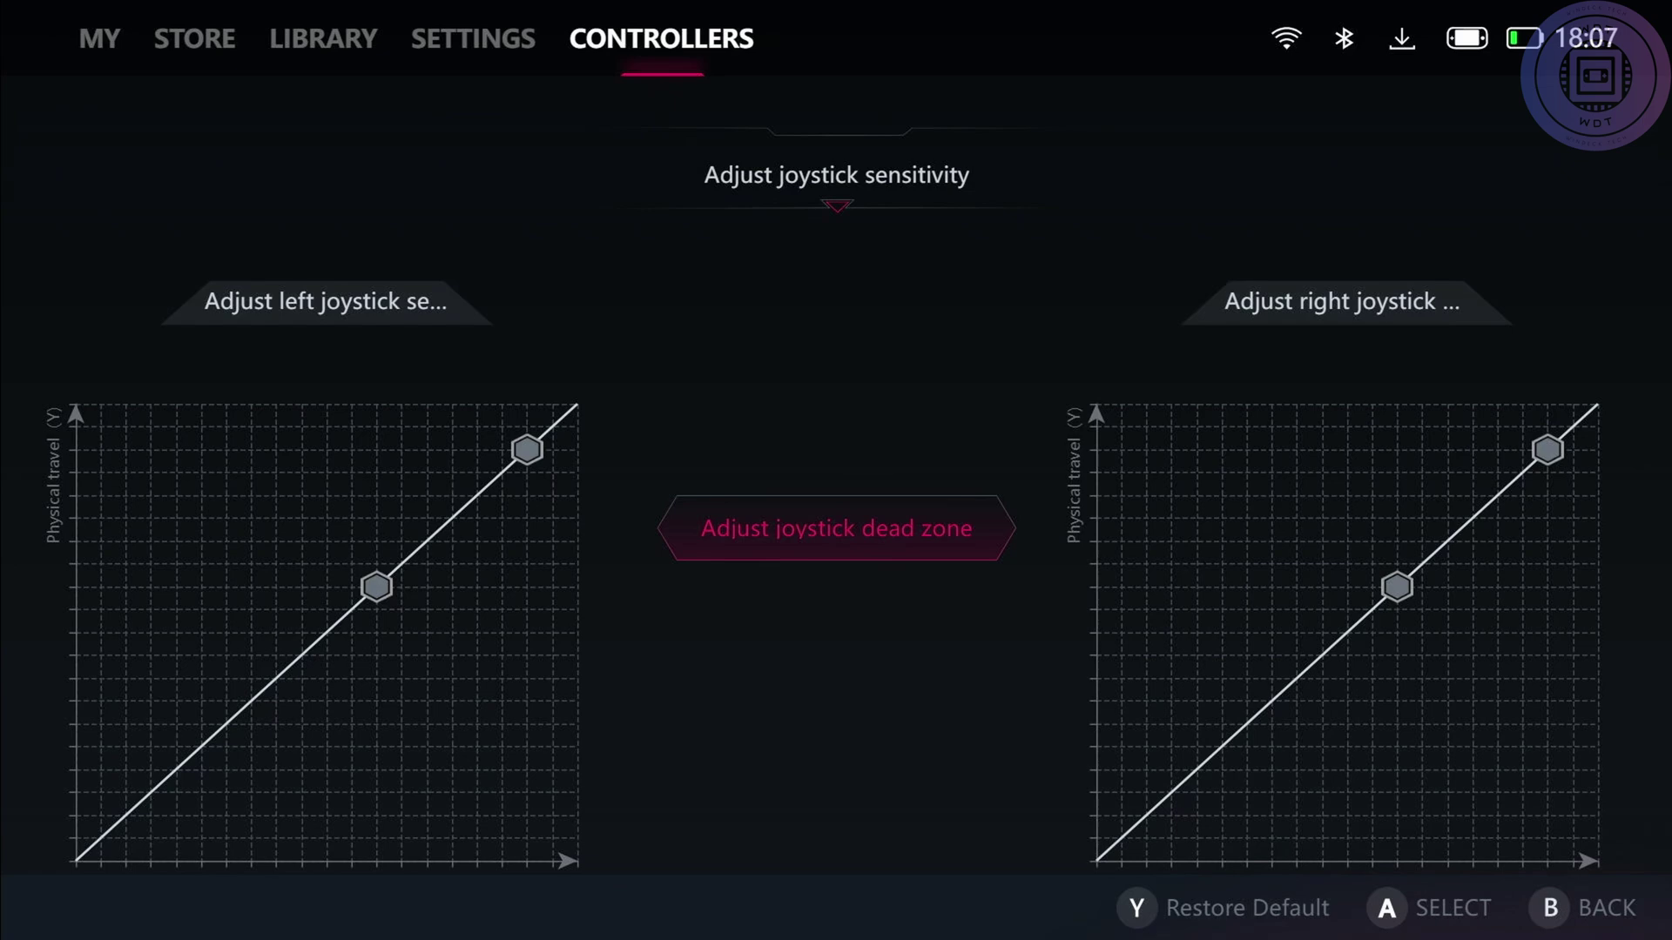
{"action": "key", "text": "Right"}
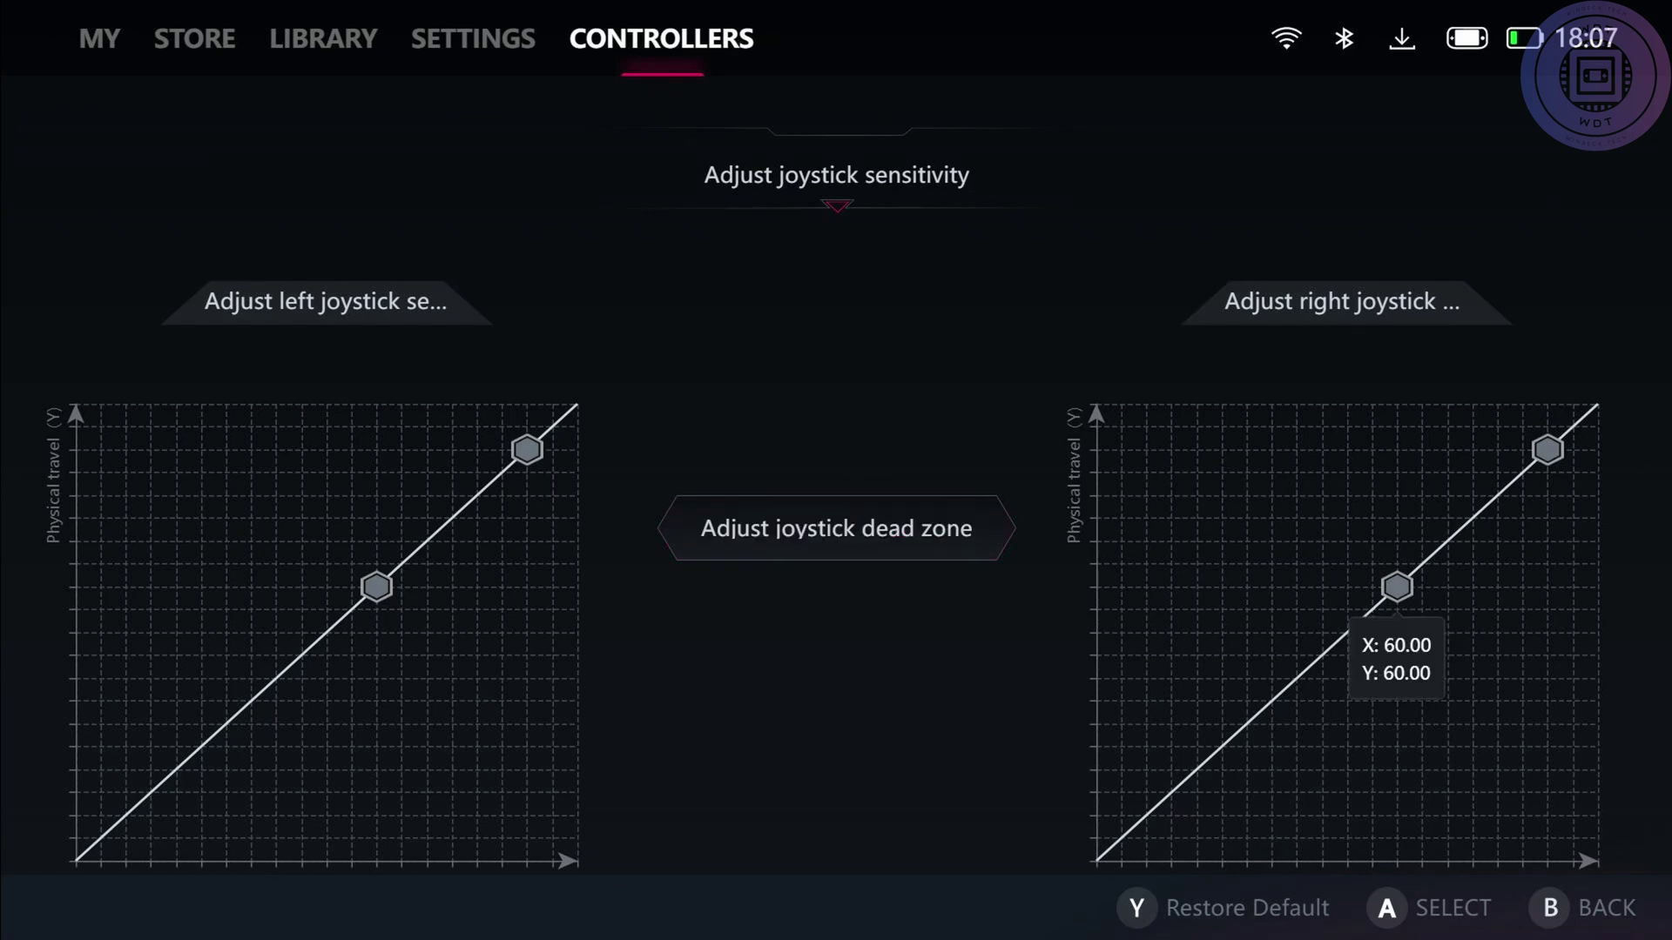
{"action": "key", "text": "Up"}
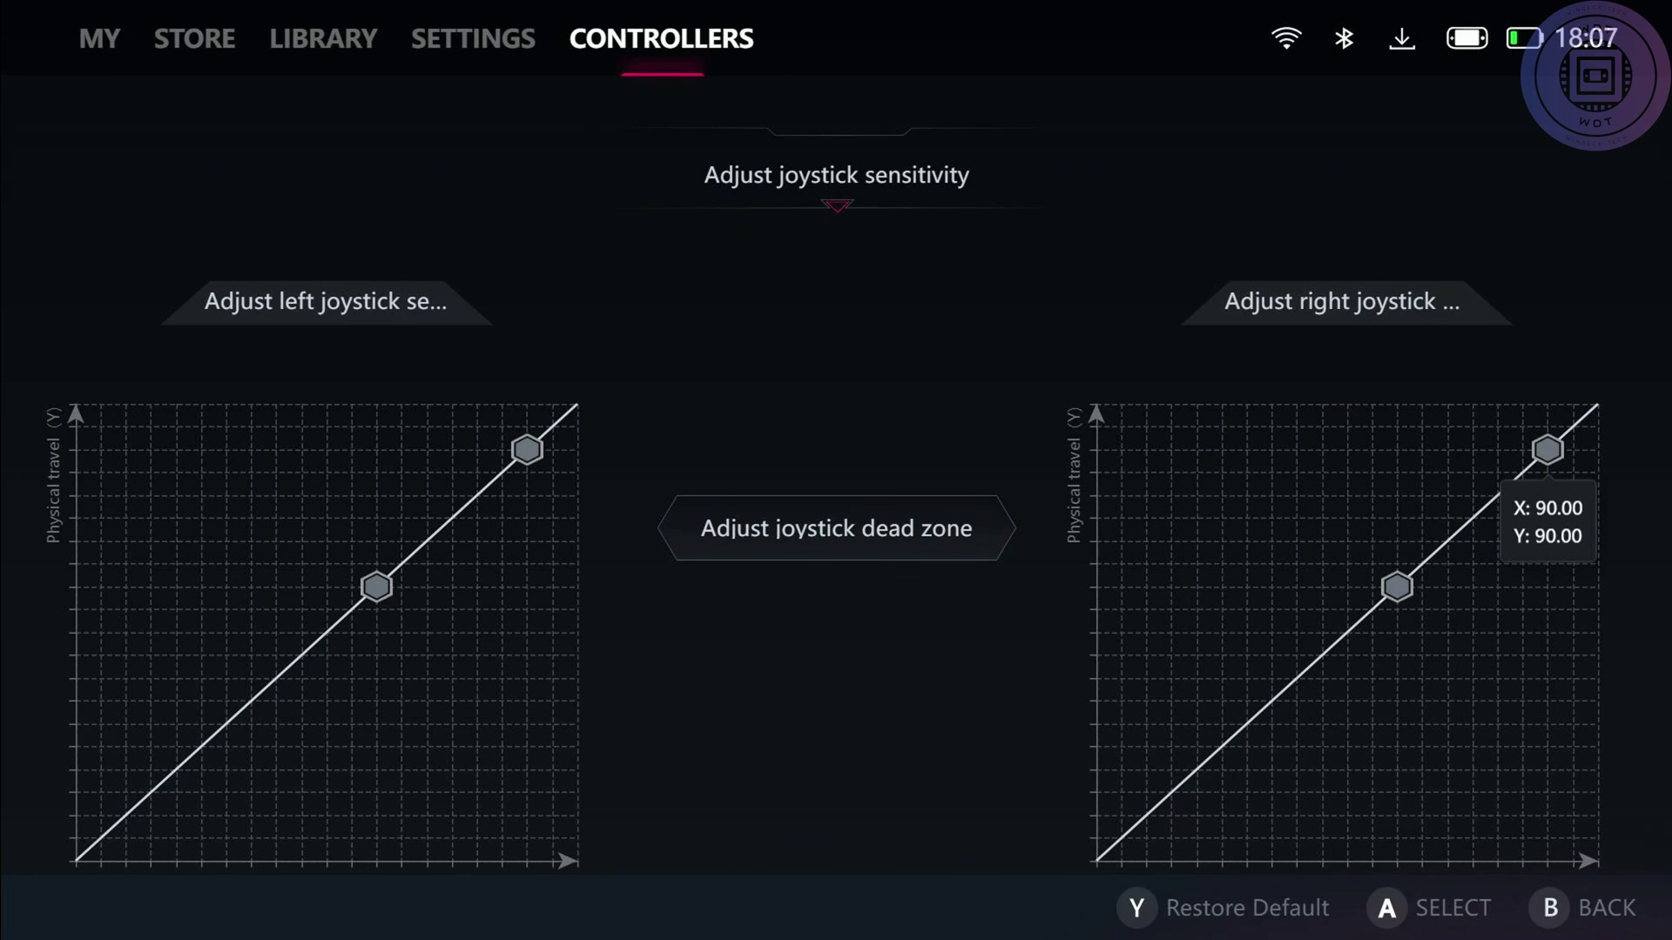
Switch from the sensitivity curves back to the dead zone page, and leave the joystick settings
{"action": "key", "text": "Left"}
{"action": "key", "text": "Return"}
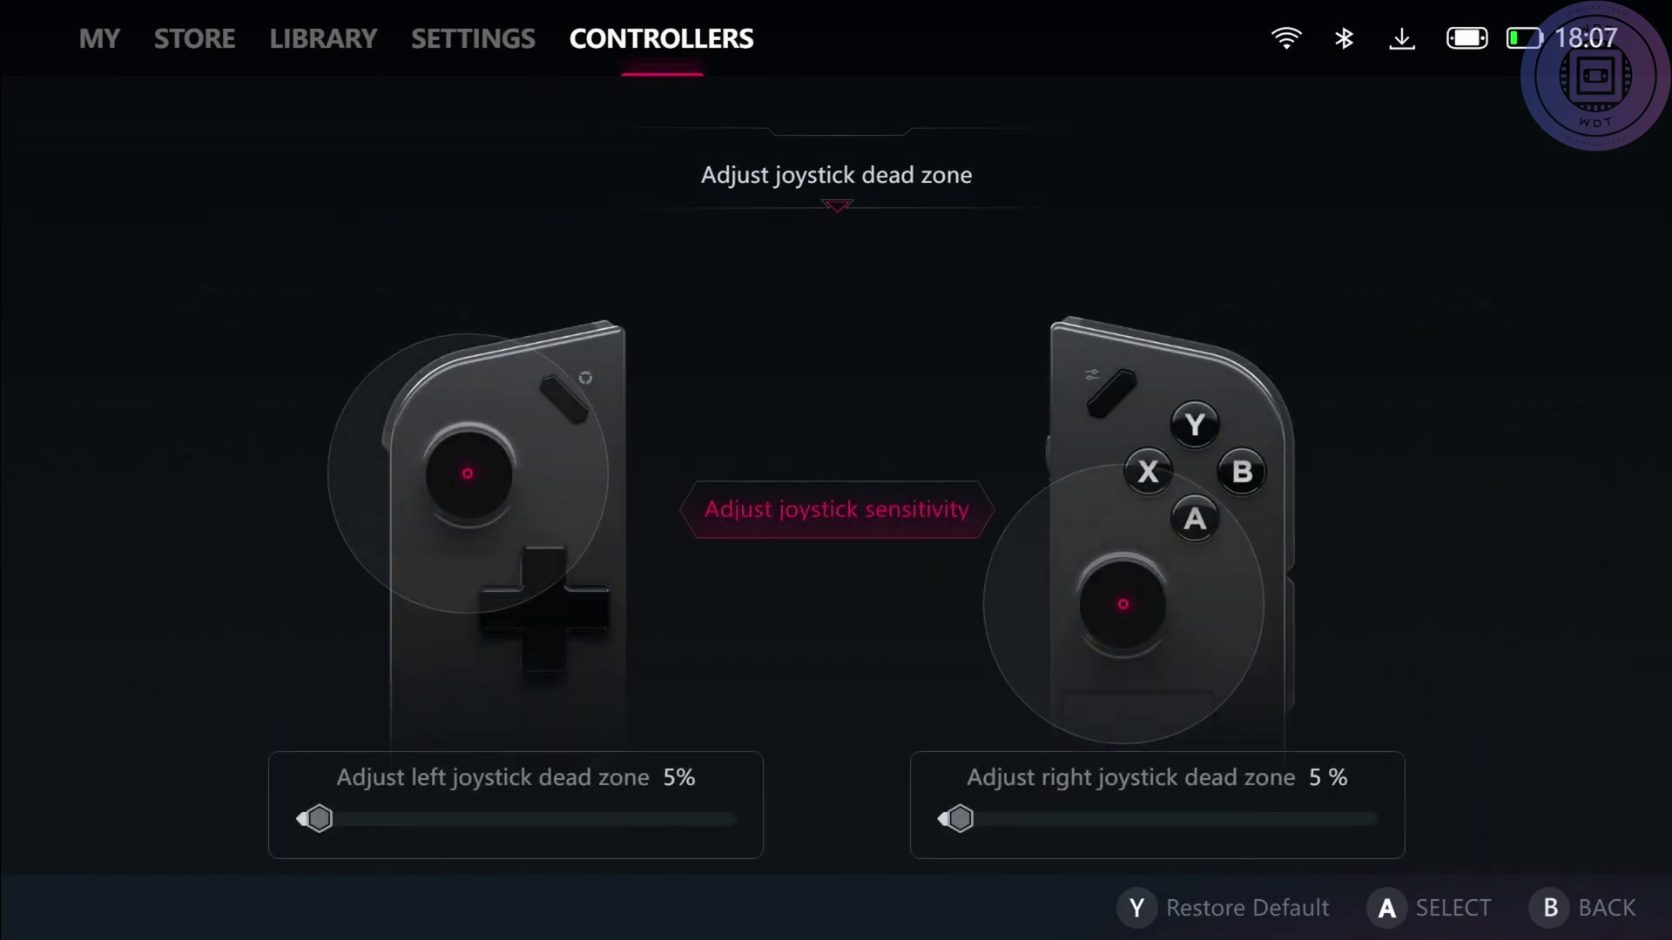
{"action": "key", "text": "Escape"}
Examine the additional controller options, including Test Input, Gyro Behavior, the touchpad, controller hibernation and the Function Shortcut Key
{"action": "key", "text": "Up"}
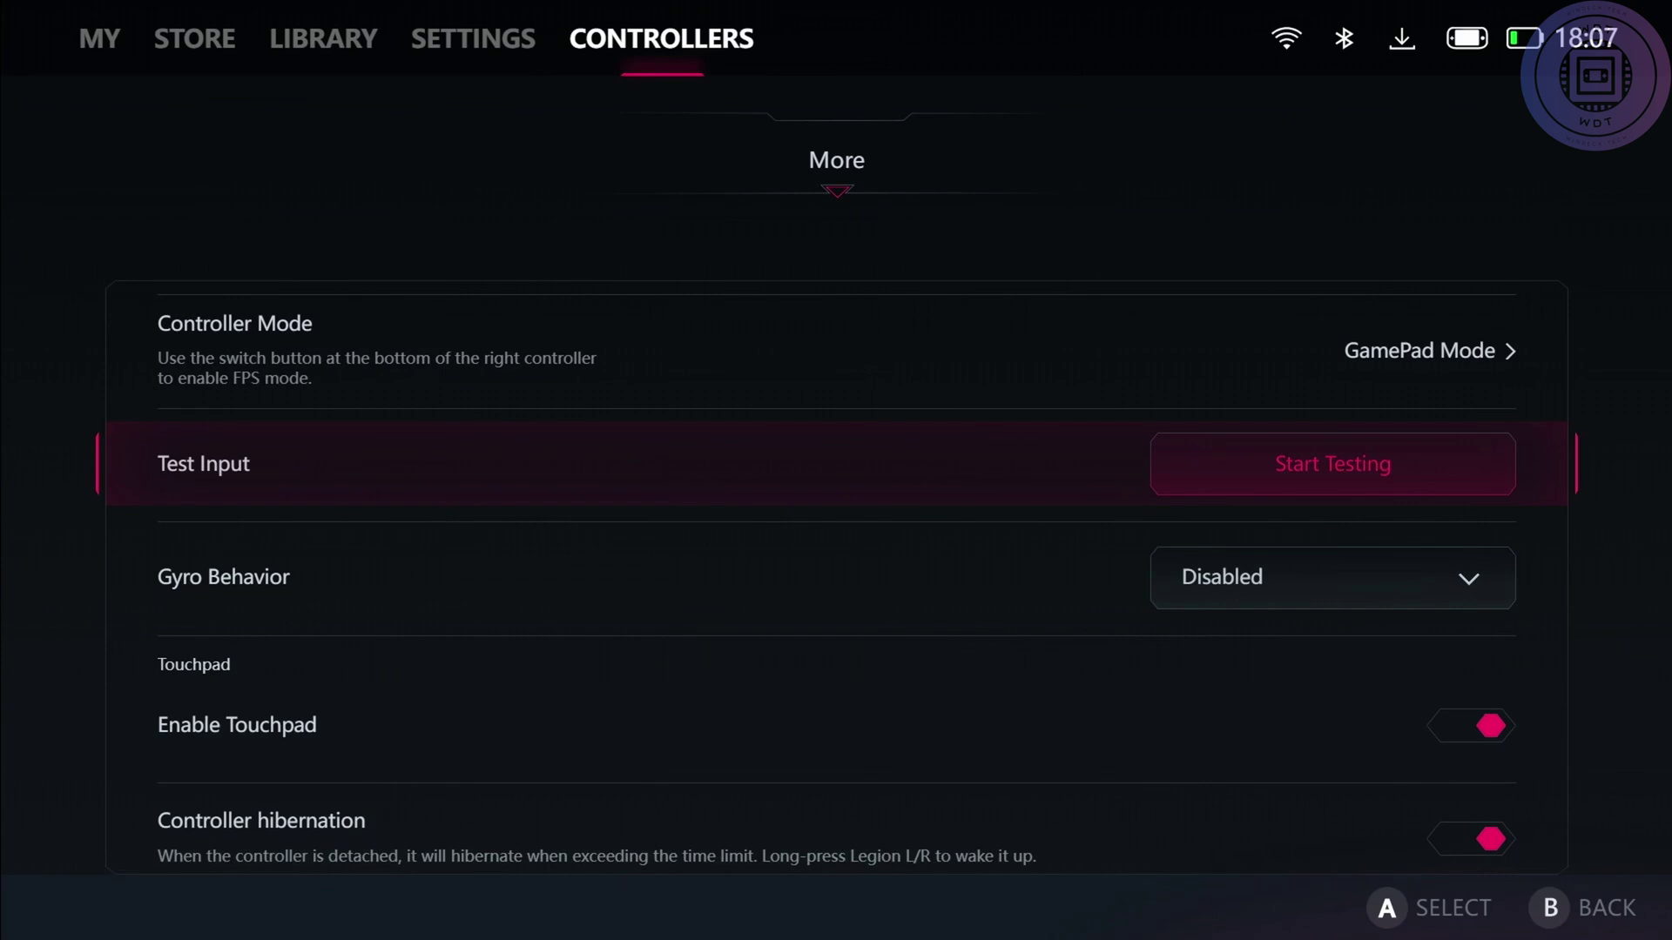
{"action": "key", "text": "Down"}
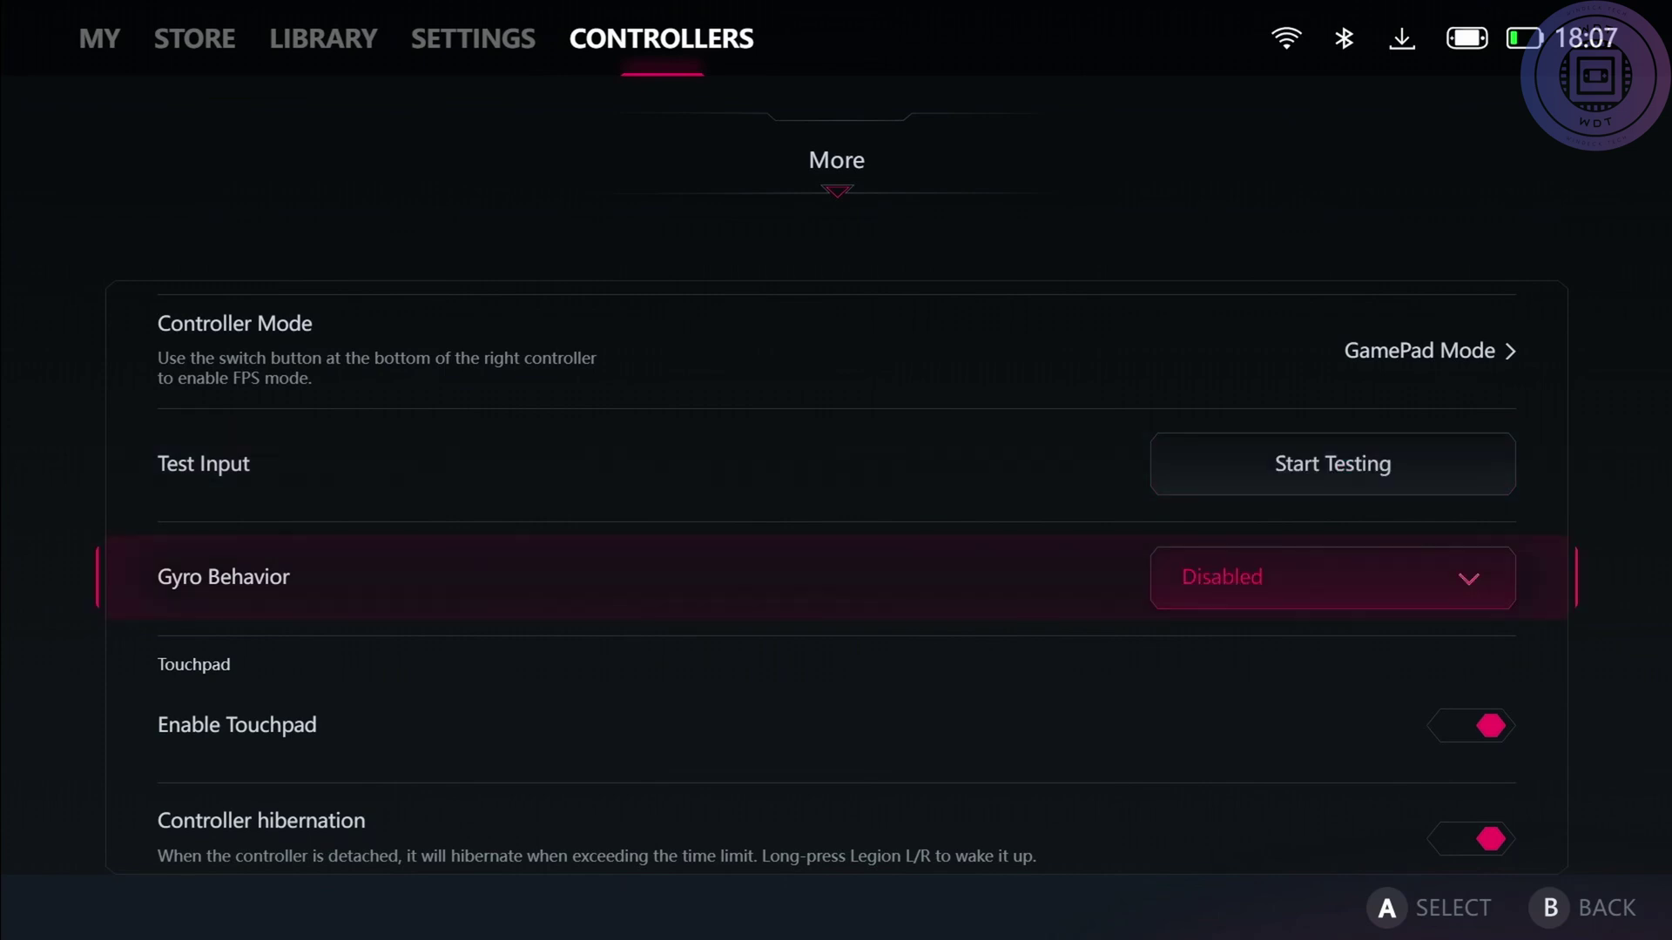
{"action": "key", "text": "Down"}
{"action": "key", "text": "Down"}
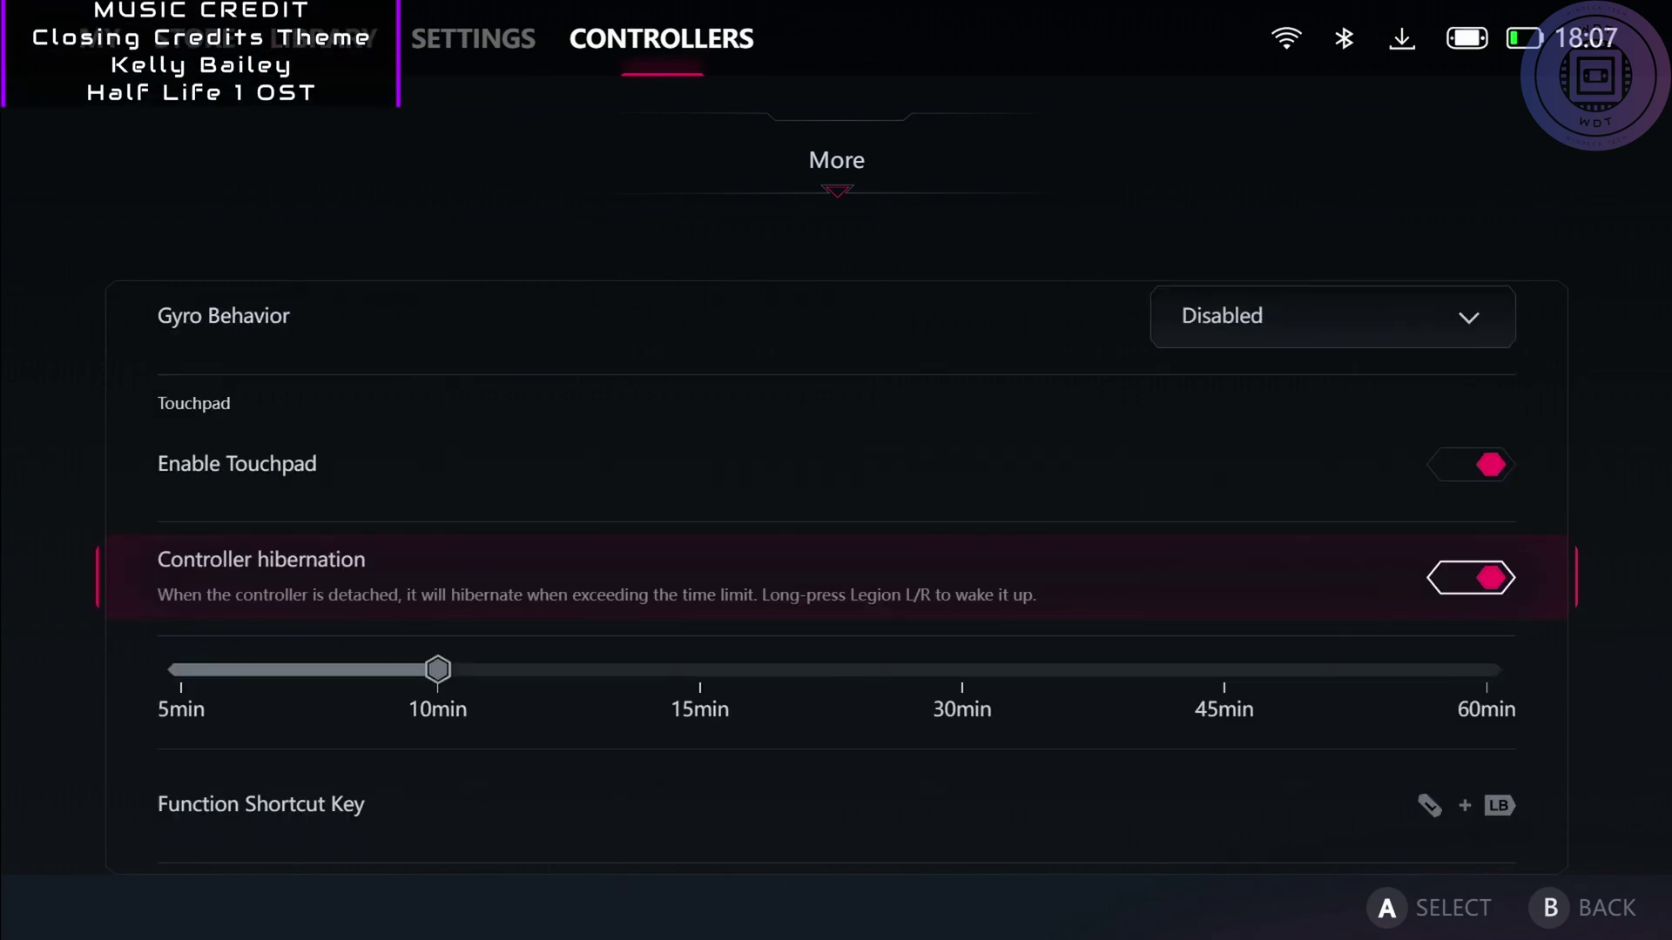
{"action": "key", "text": "Down"}
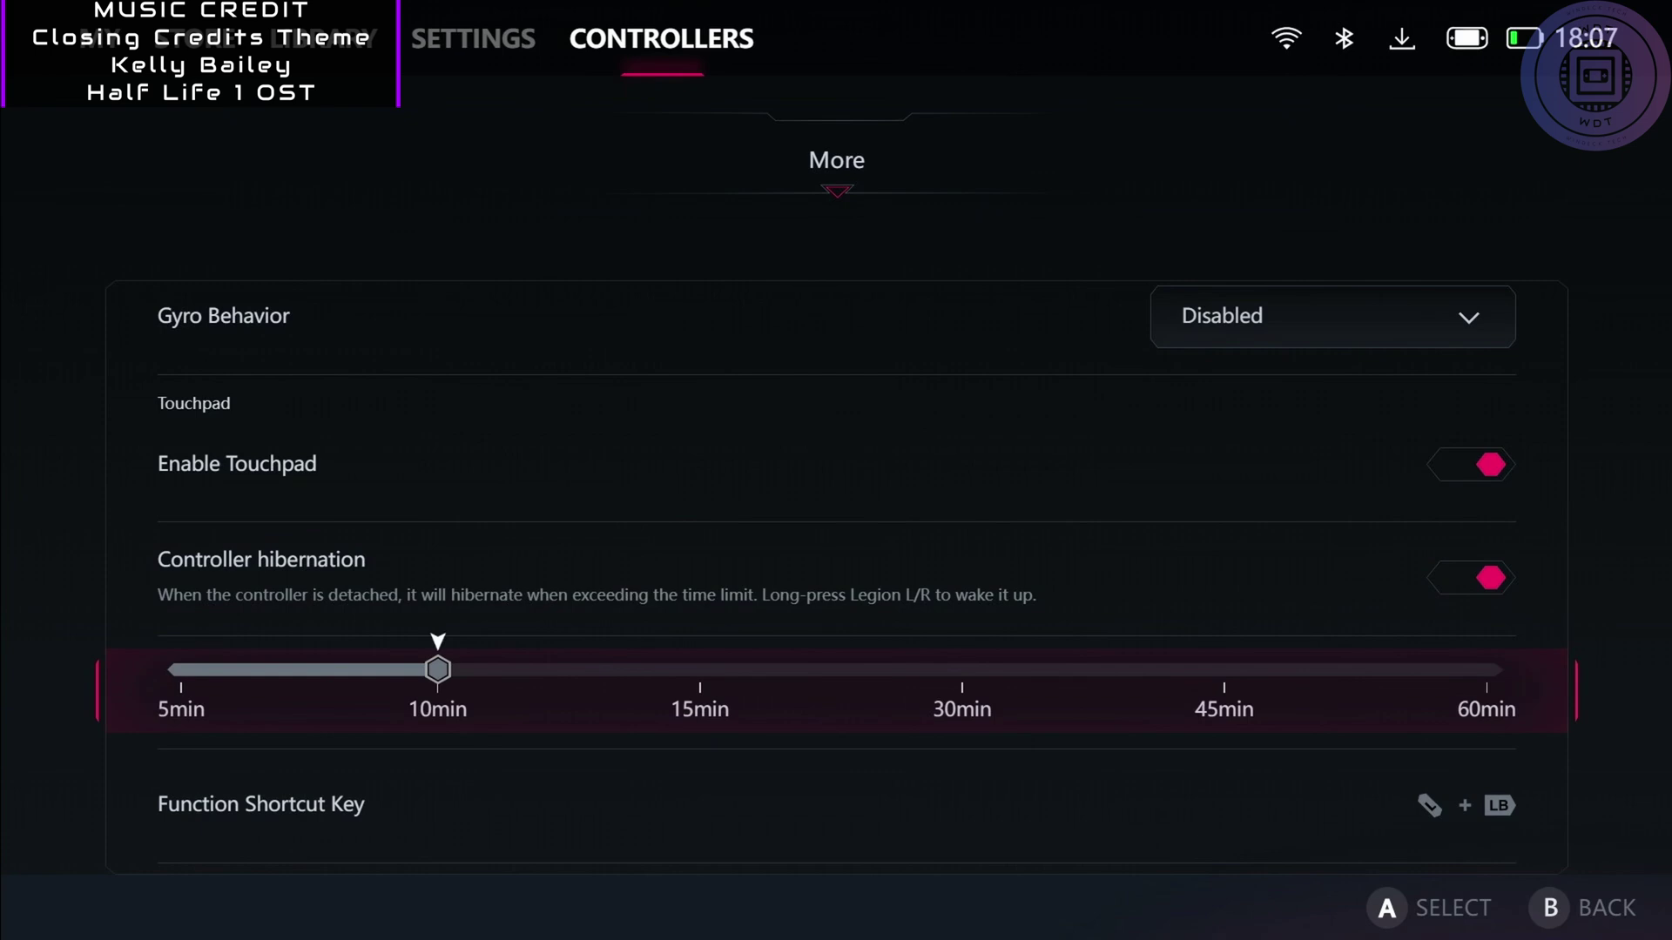
{"action": "key", "text": "Down"}
{"action": "key", "text": "Down"}
{"action": "key", "text": "Down"}
{"action": "key", "text": "Down"}
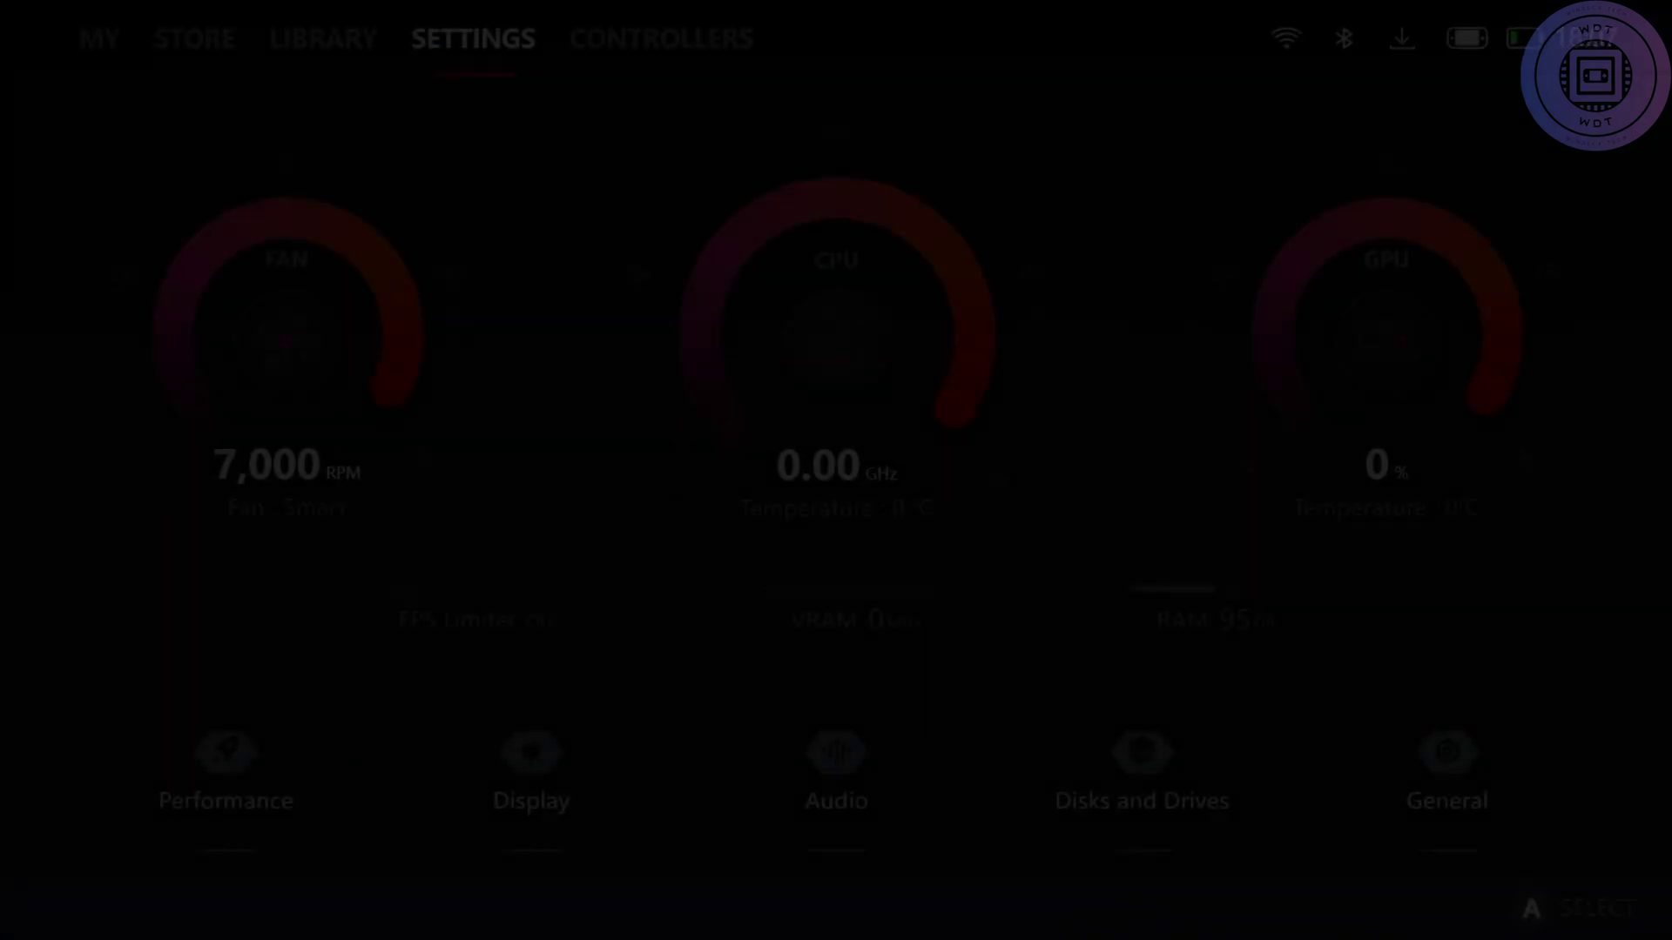
Open the quick settings overlay and go through its pages from the power option up to Performance
{"action": "key", "text": "F16"}
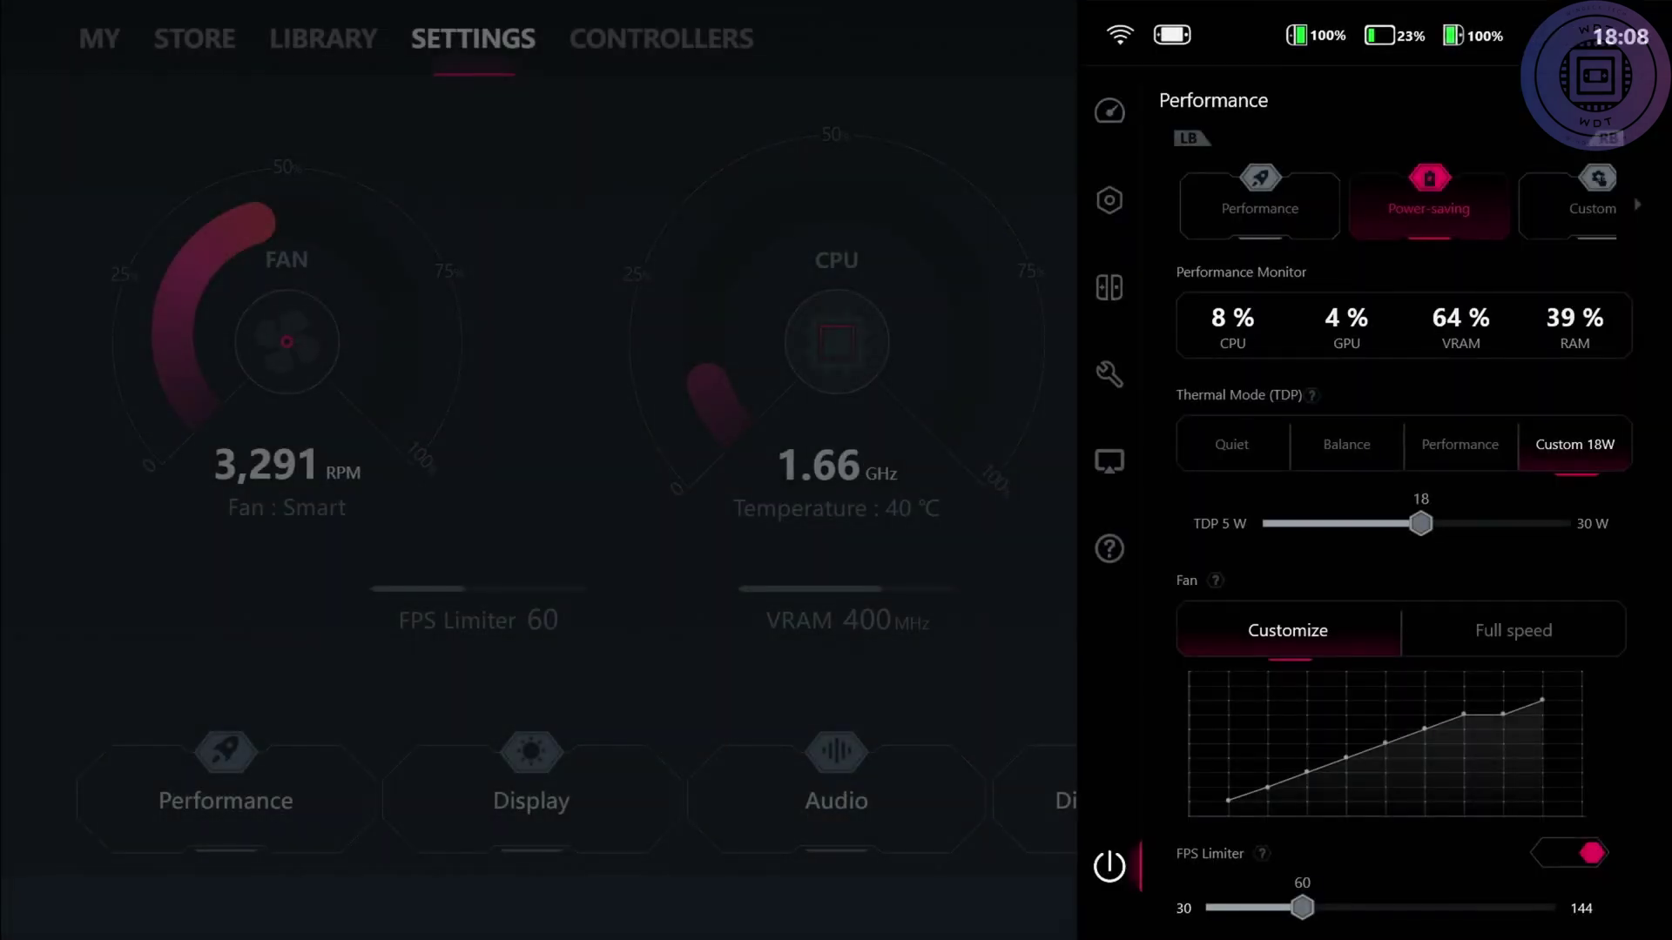
{"action": "key", "text": "Up"}
{"action": "key", "text": "Up"}
{"action": "key", "text": "Up"}
{"action": "key", "text": "Up"}
{"action": "key", "text": "Up"}
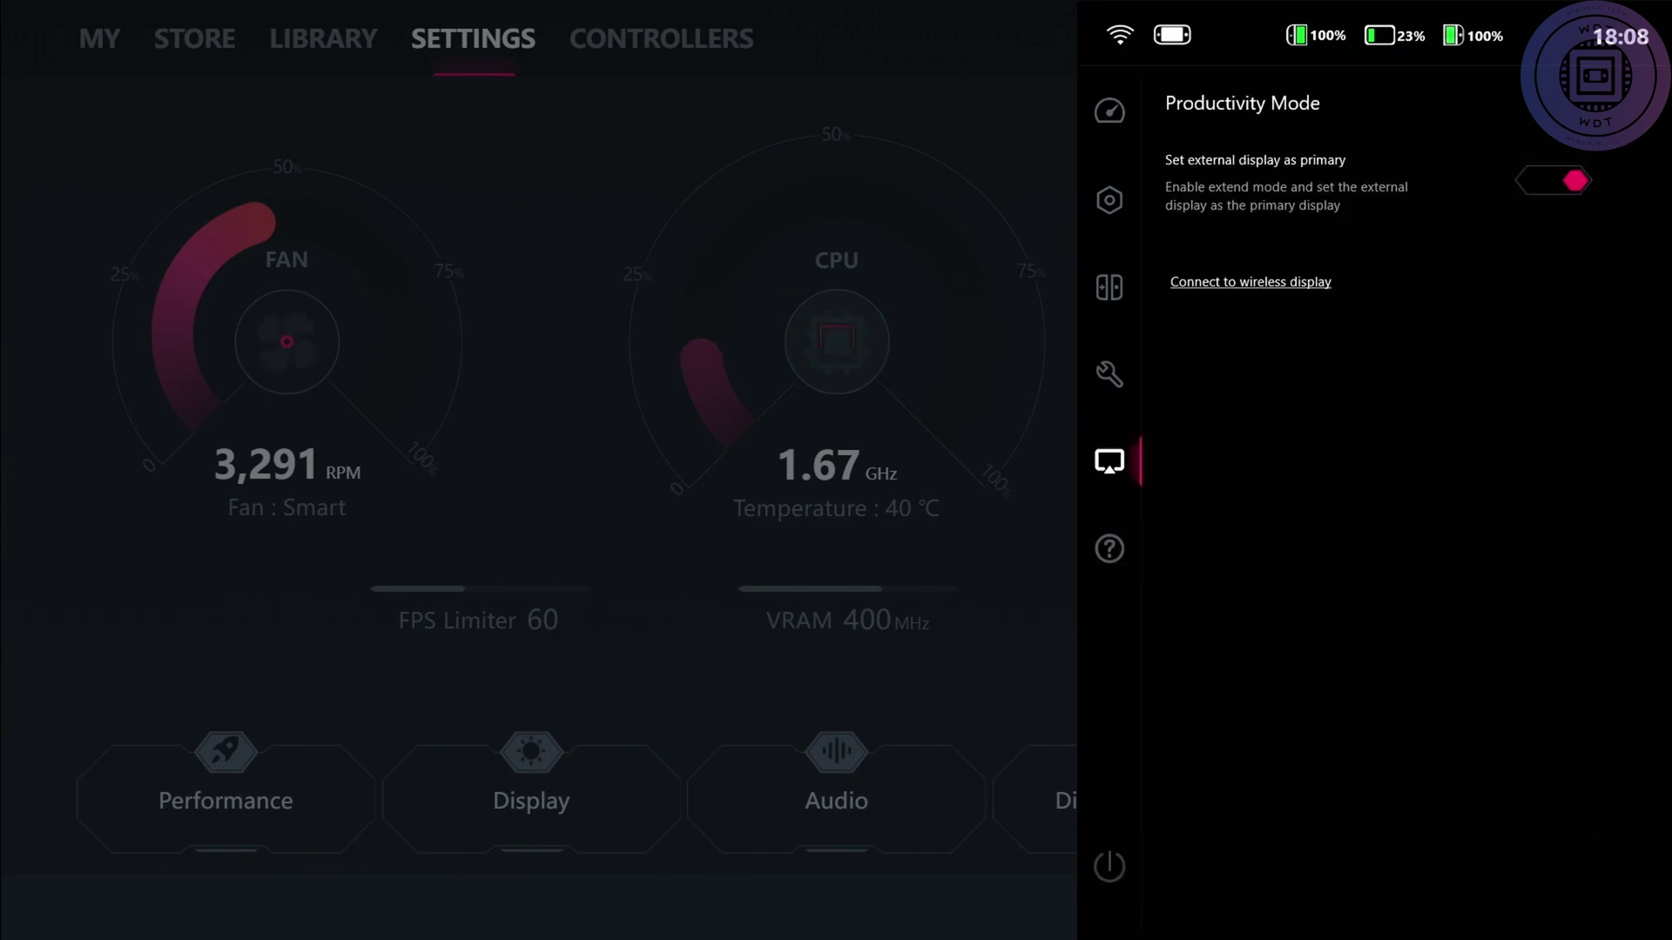
{"action": "key", "text": "Up"}
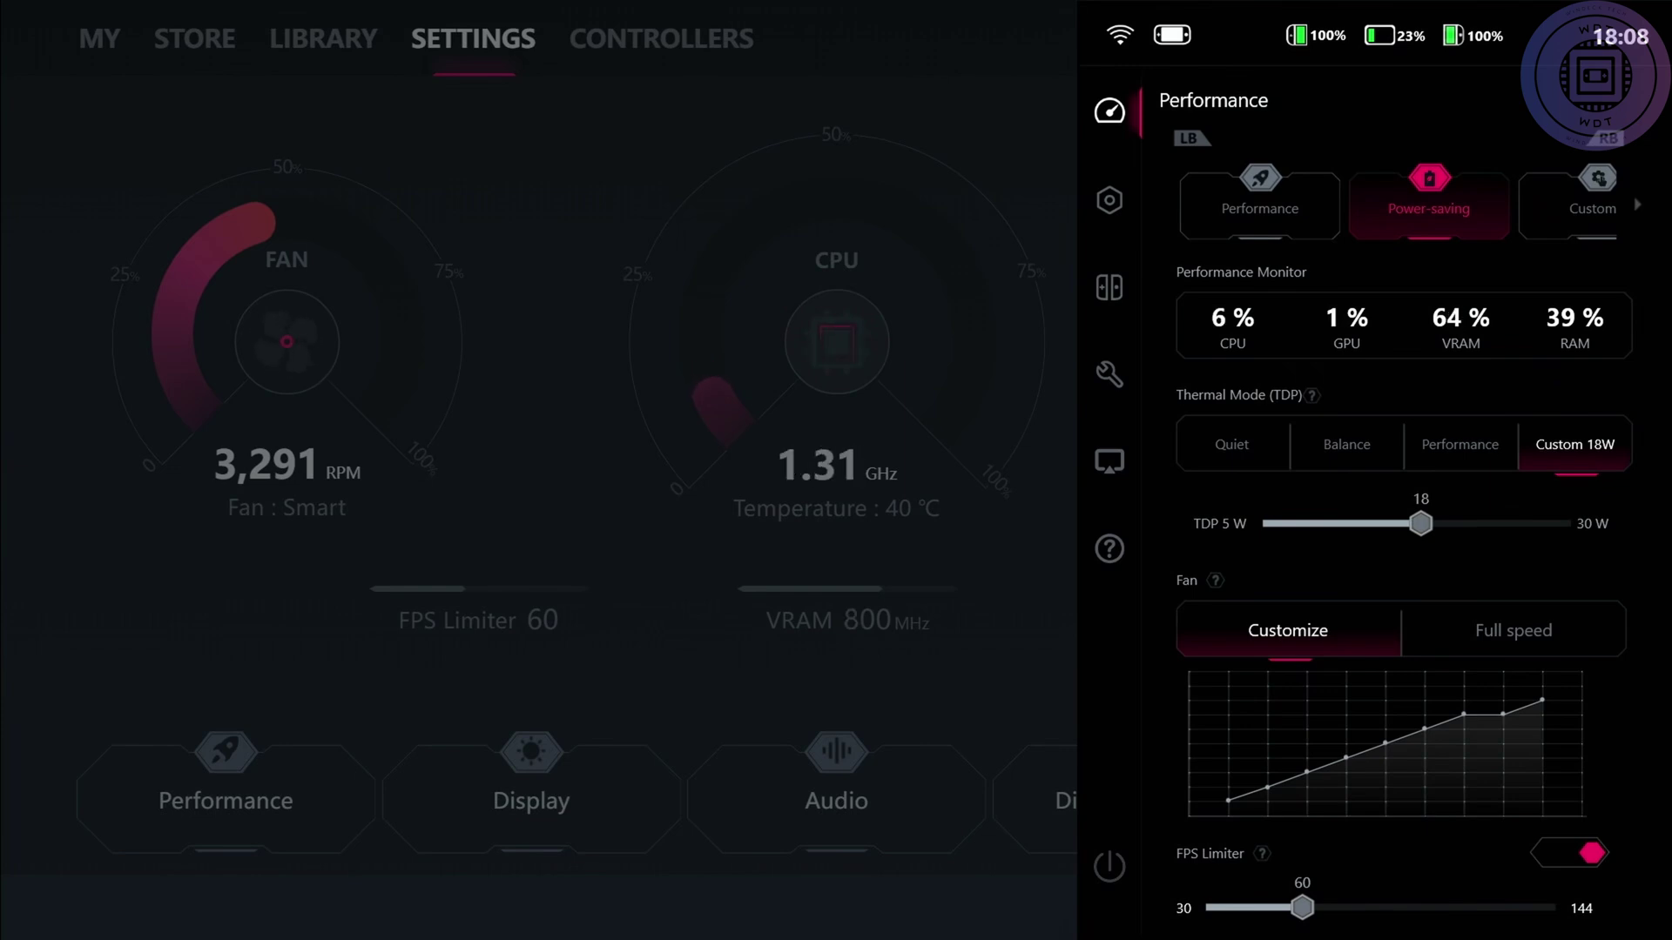
Switch the performance profile to Custom 1 and back to Power-saving
{"action": "key", "text": "Right"}
{"action": "key", "text": "Right"}
{"action": "key", "text": "Return"}
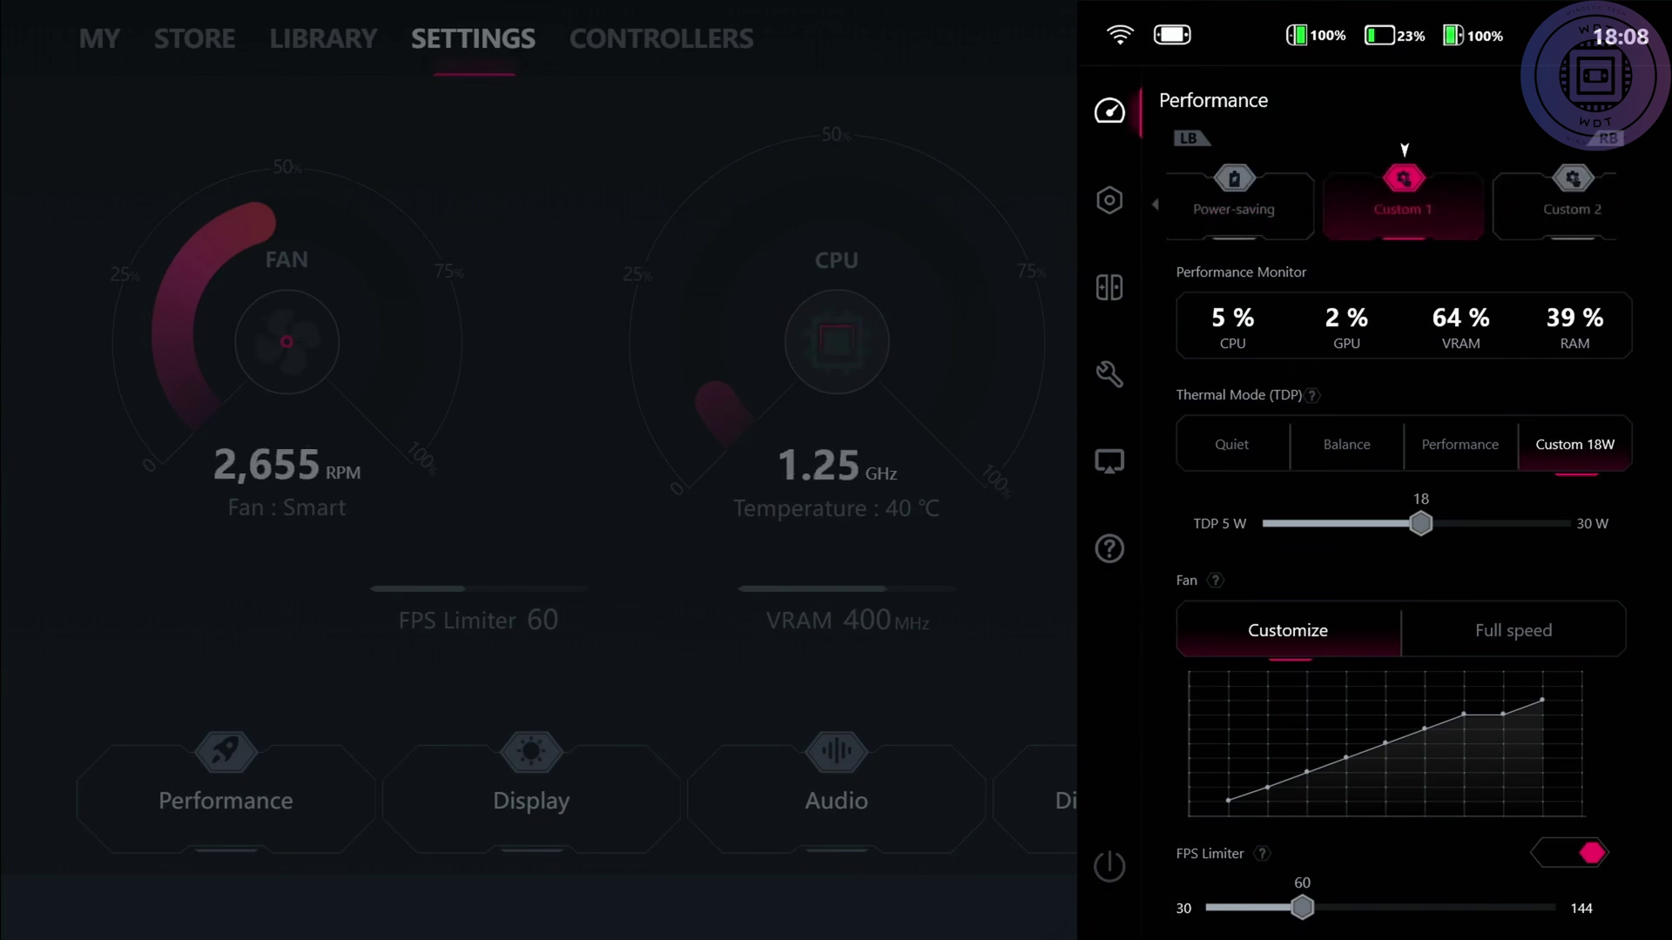
{"action": "key", "text": "Left"}
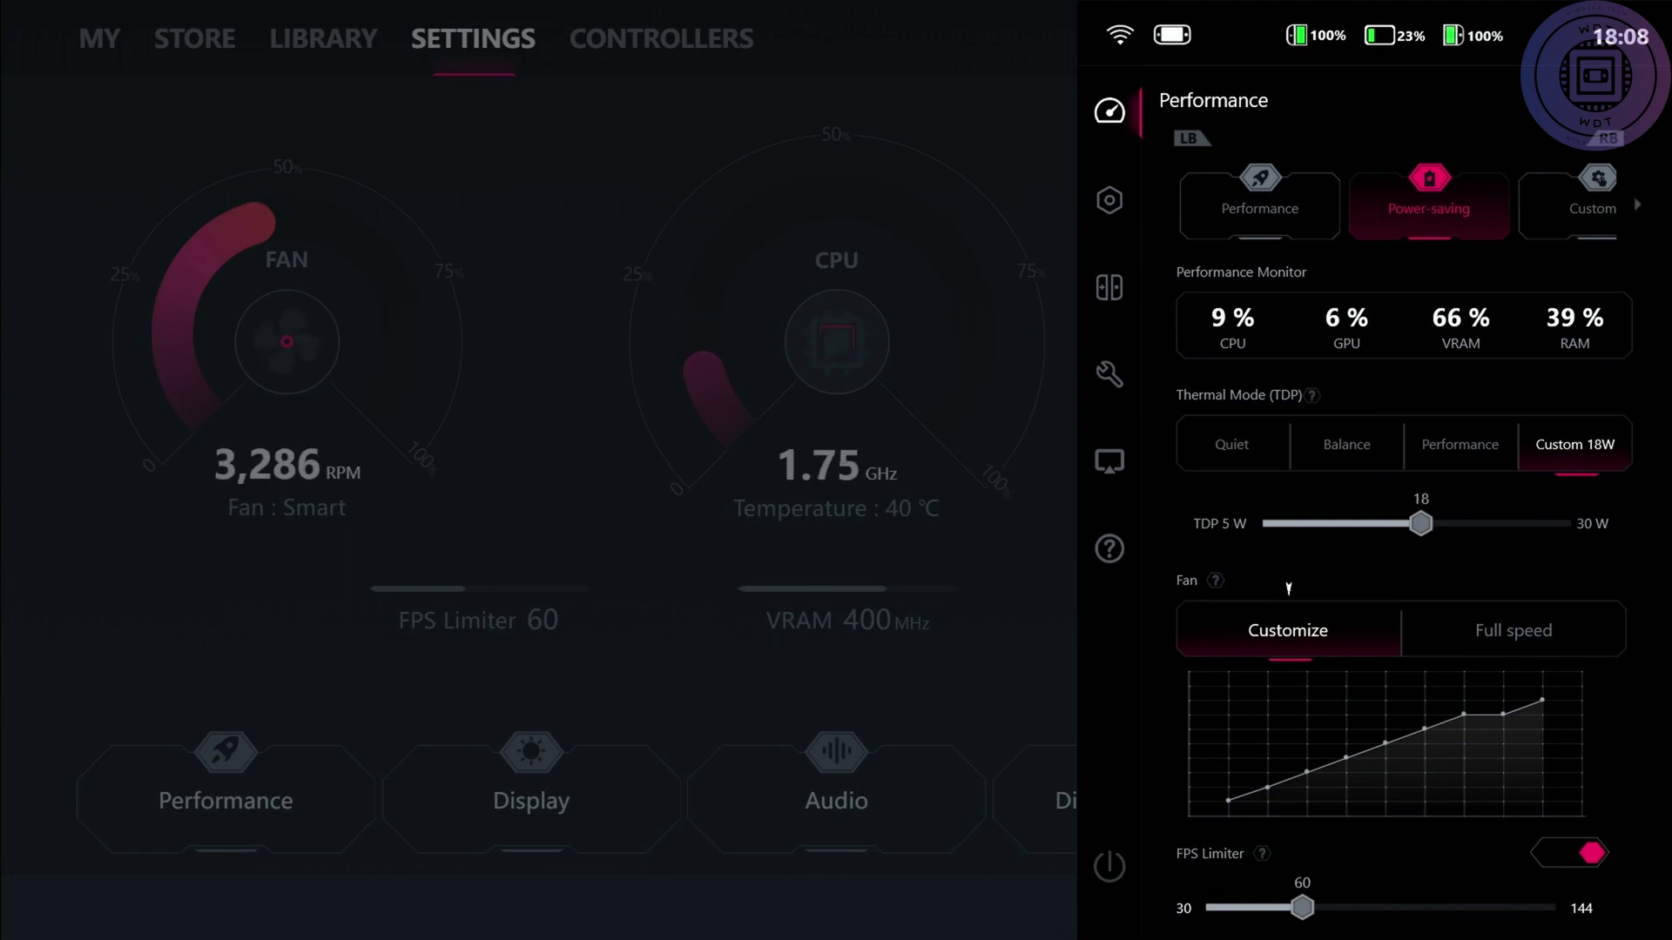
Switch the fan mode to Full speed and back to Customize
{"action": "key", "text": "Right"}
{"action": "key", "text": "Return"}
{"action": "key", "text": "Left"}
{"action": "key", "text": "Return"}
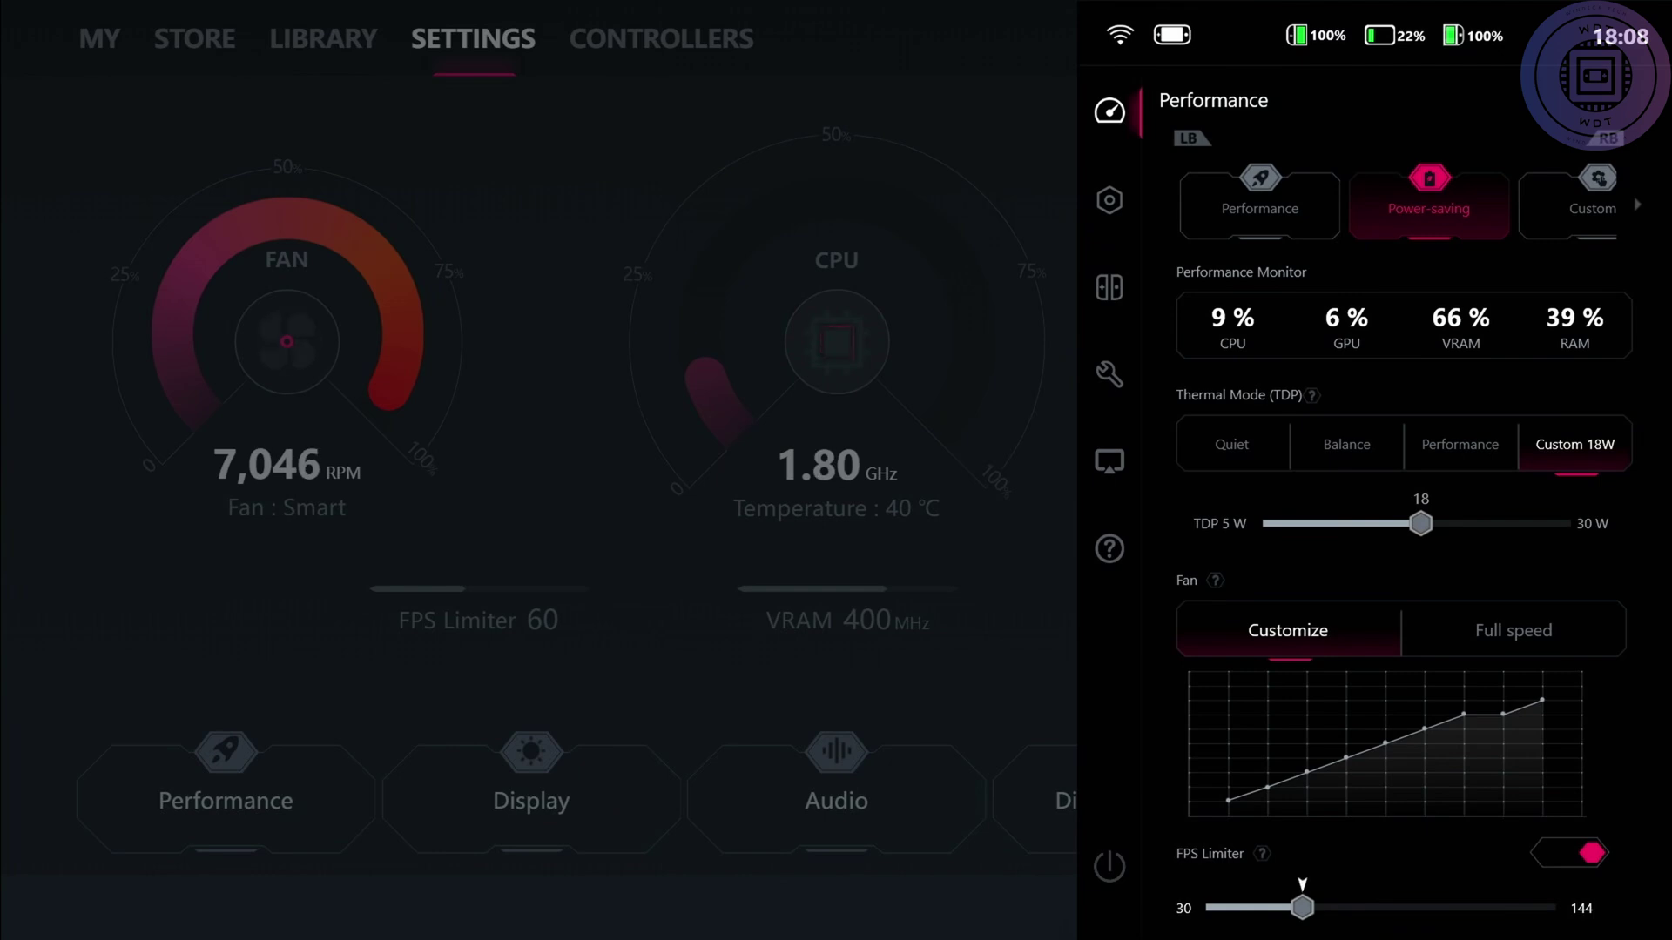
Turn off the FPS Limiter for the Power-saving profile
{"action": "key", "text": "Down"}
{"action": "key", "text": "Return"}
{"action": "key", "text": "Down"}
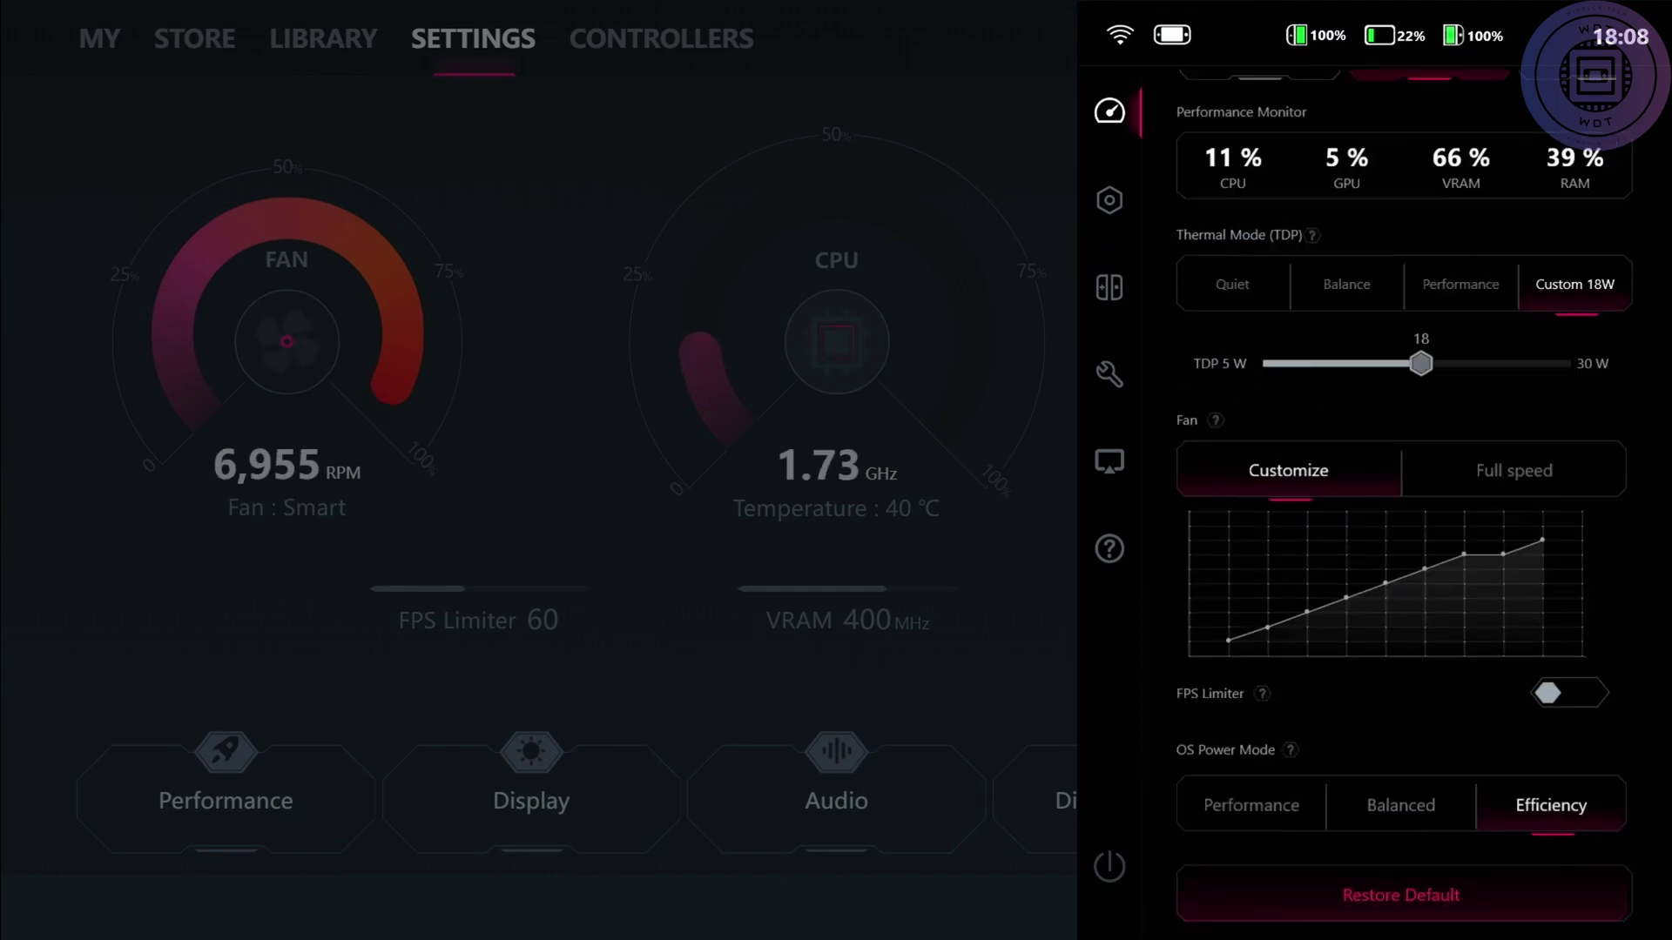
Go through the General and Controller pages of the quick settings overlay
{"action": "key", "text": "Down"}
{"action": "key", "text": "Down"}
{"action": "key", "text": "Down"}
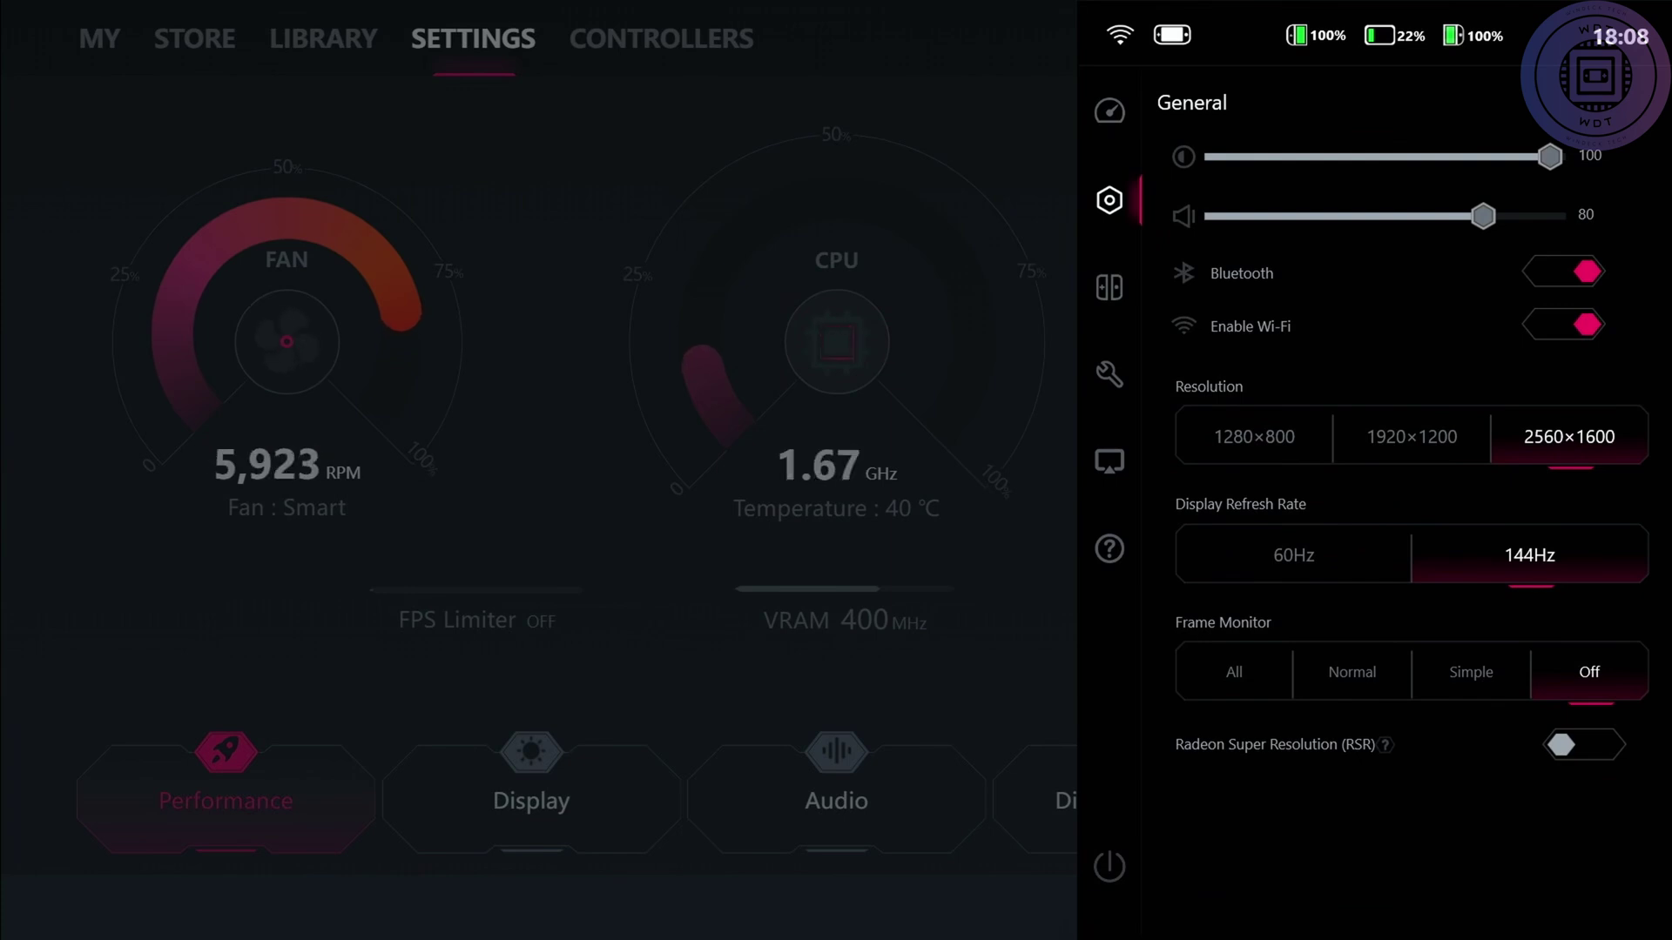
{"action": "key", "text": "Down"}
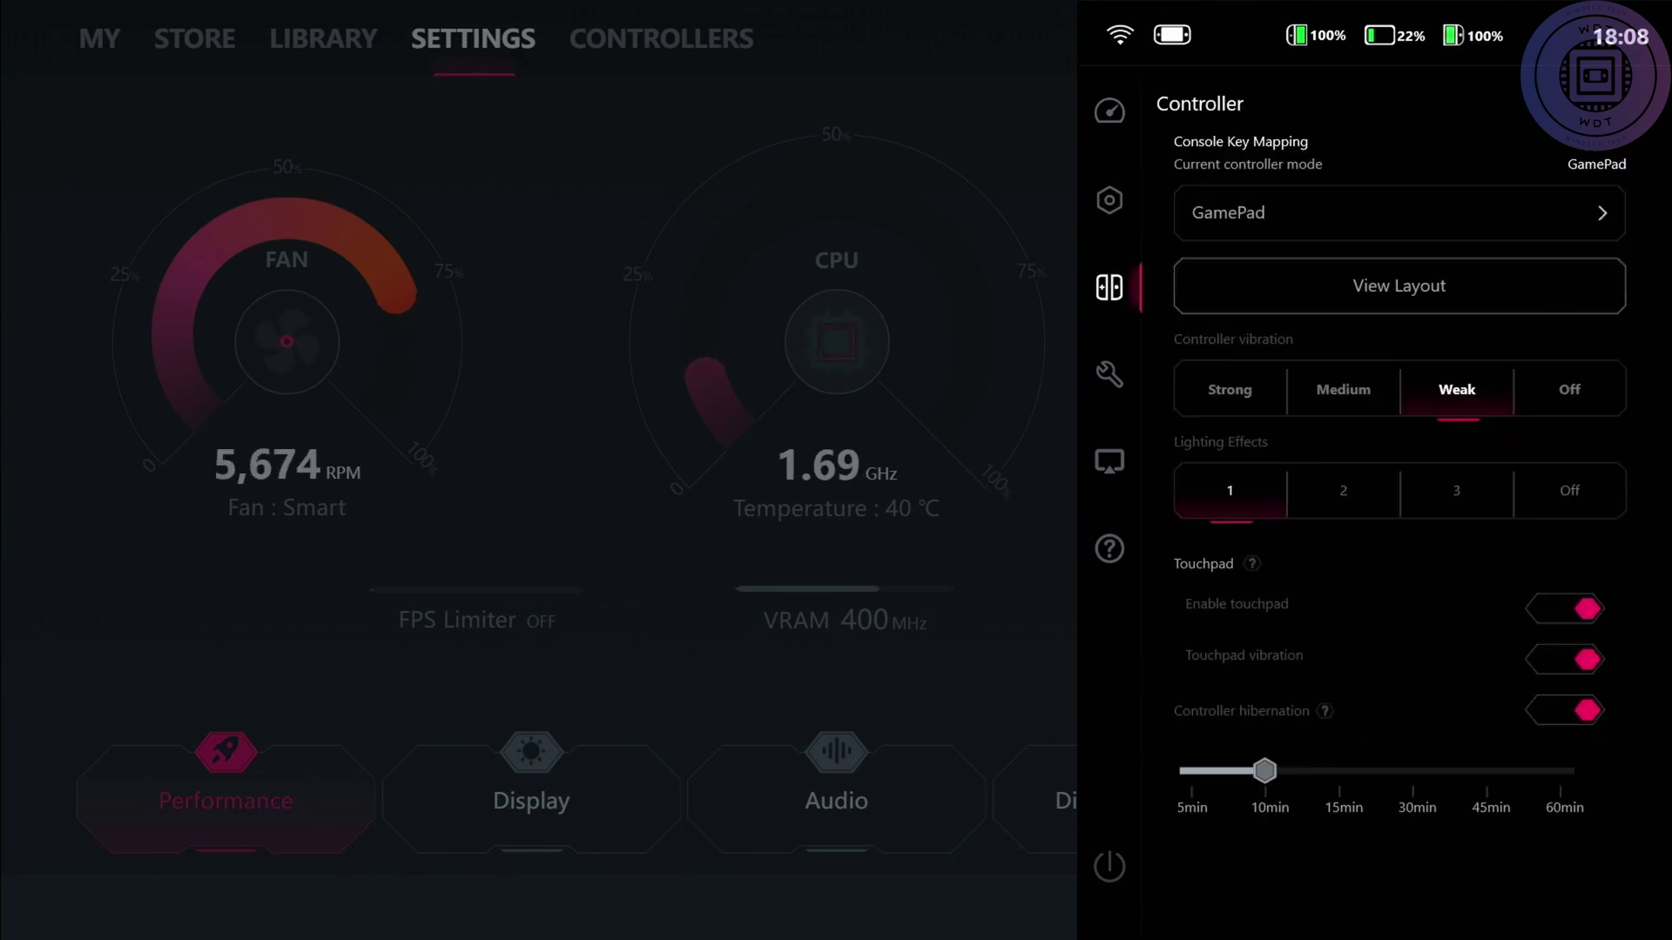
Switch the controller's Lighting Effects from the quick settings to 2 and on to 3
{"action": "key", "text": "Right"}
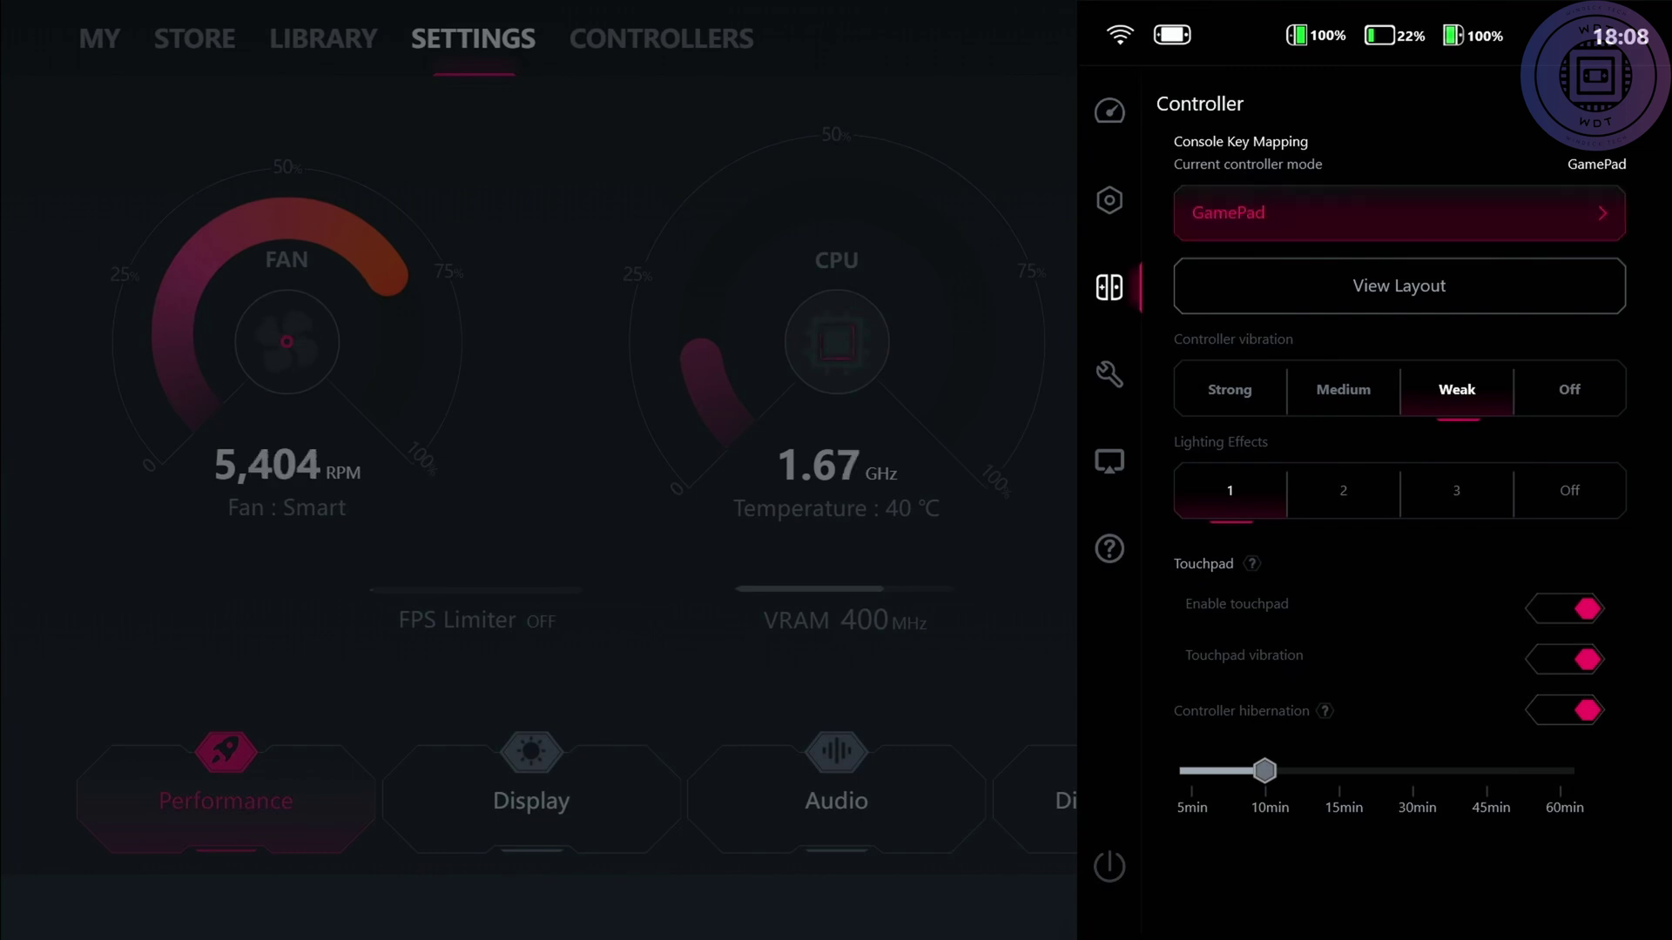
{"action": "key", "text": "Down"}
{"action": "key", "text": "Down"}
{"action": "key", "text": "Down"}
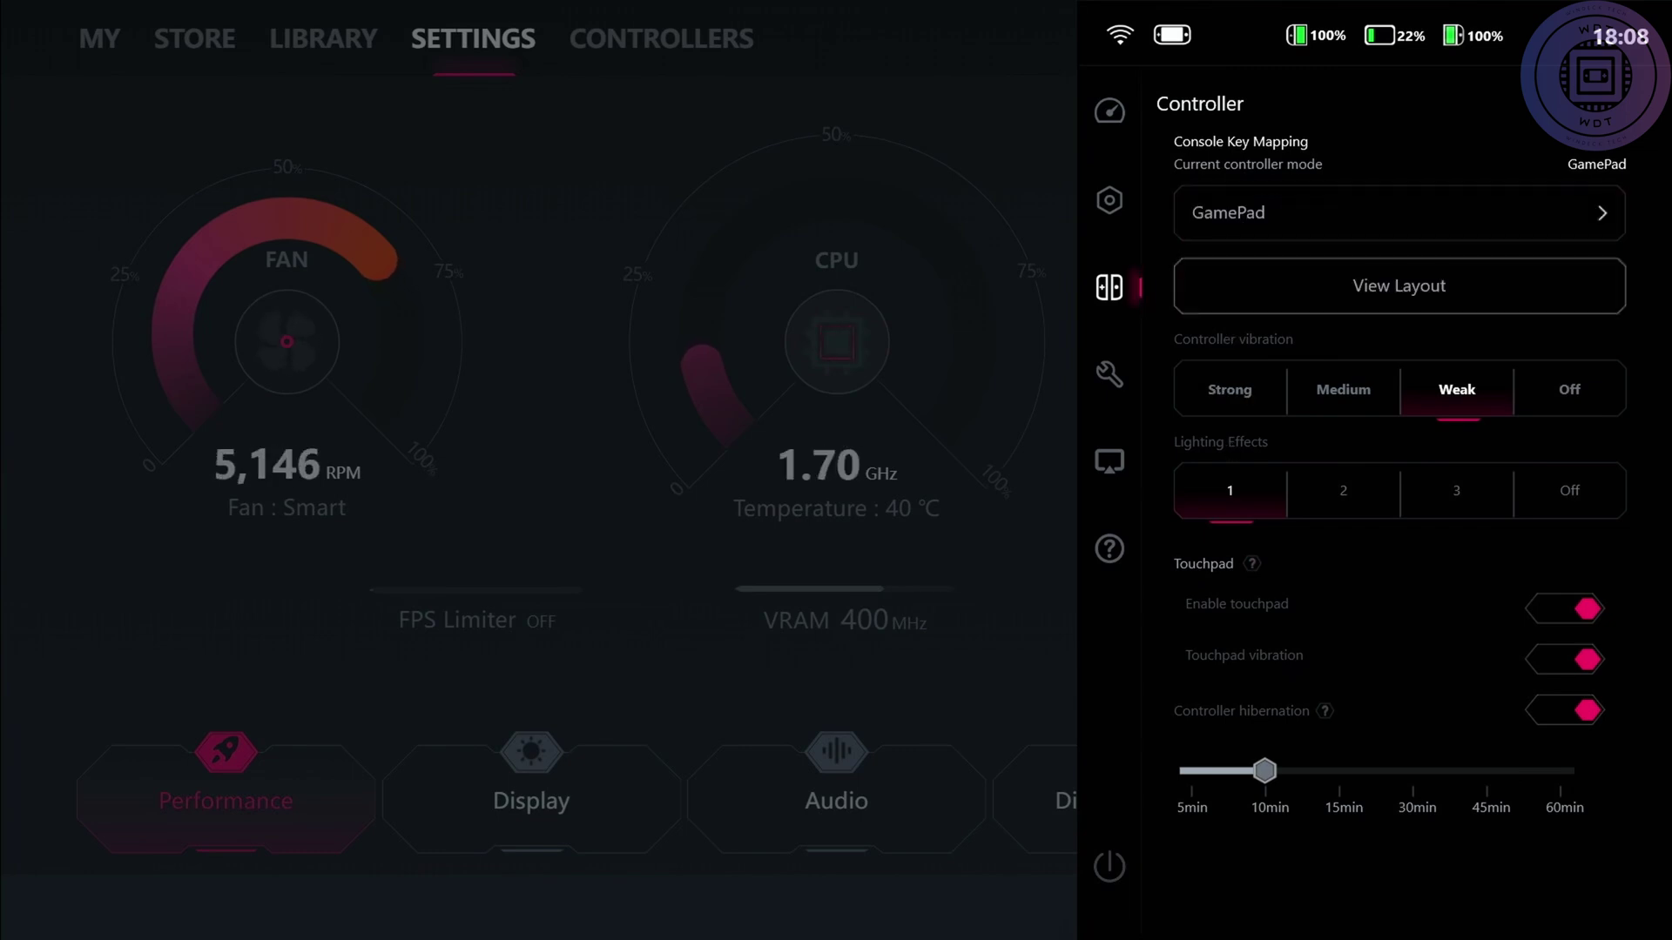
{"action": "key", "text": "Up"}
{"action": "key", "text": "Down"}
{"action": "key", "text": "Right"}
{"action": "key", "text": "Down"}
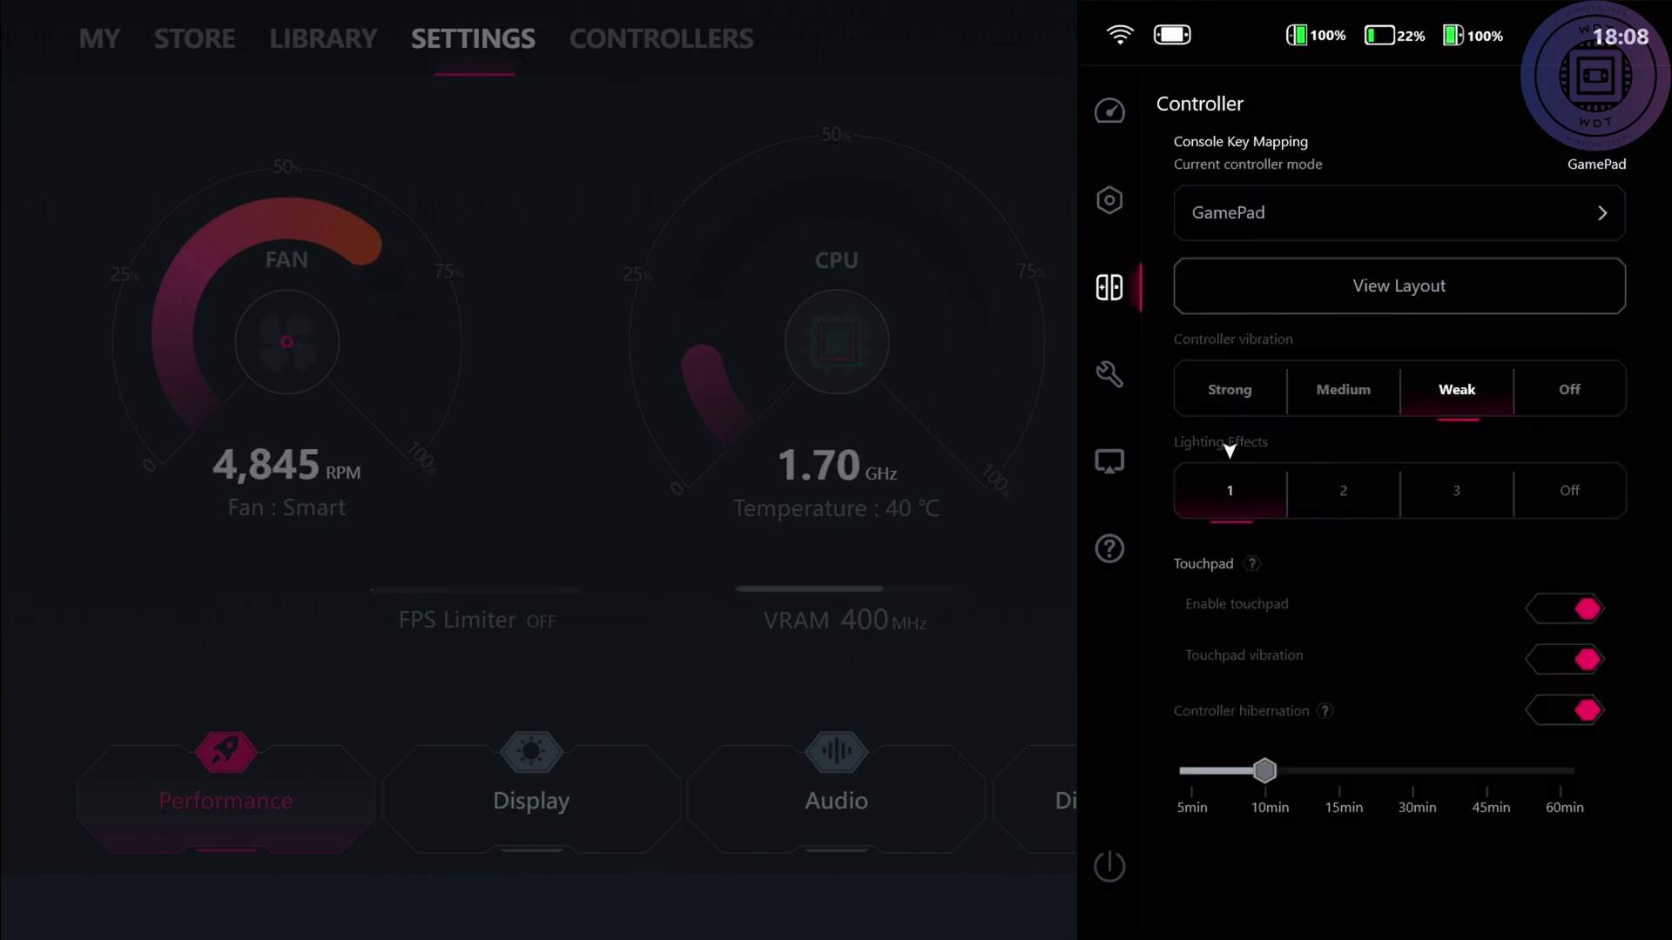
{"action": "left_click", "coordinate": [1343, 451]}
{"action": "left_click", "coordinate": [1457, 450]}
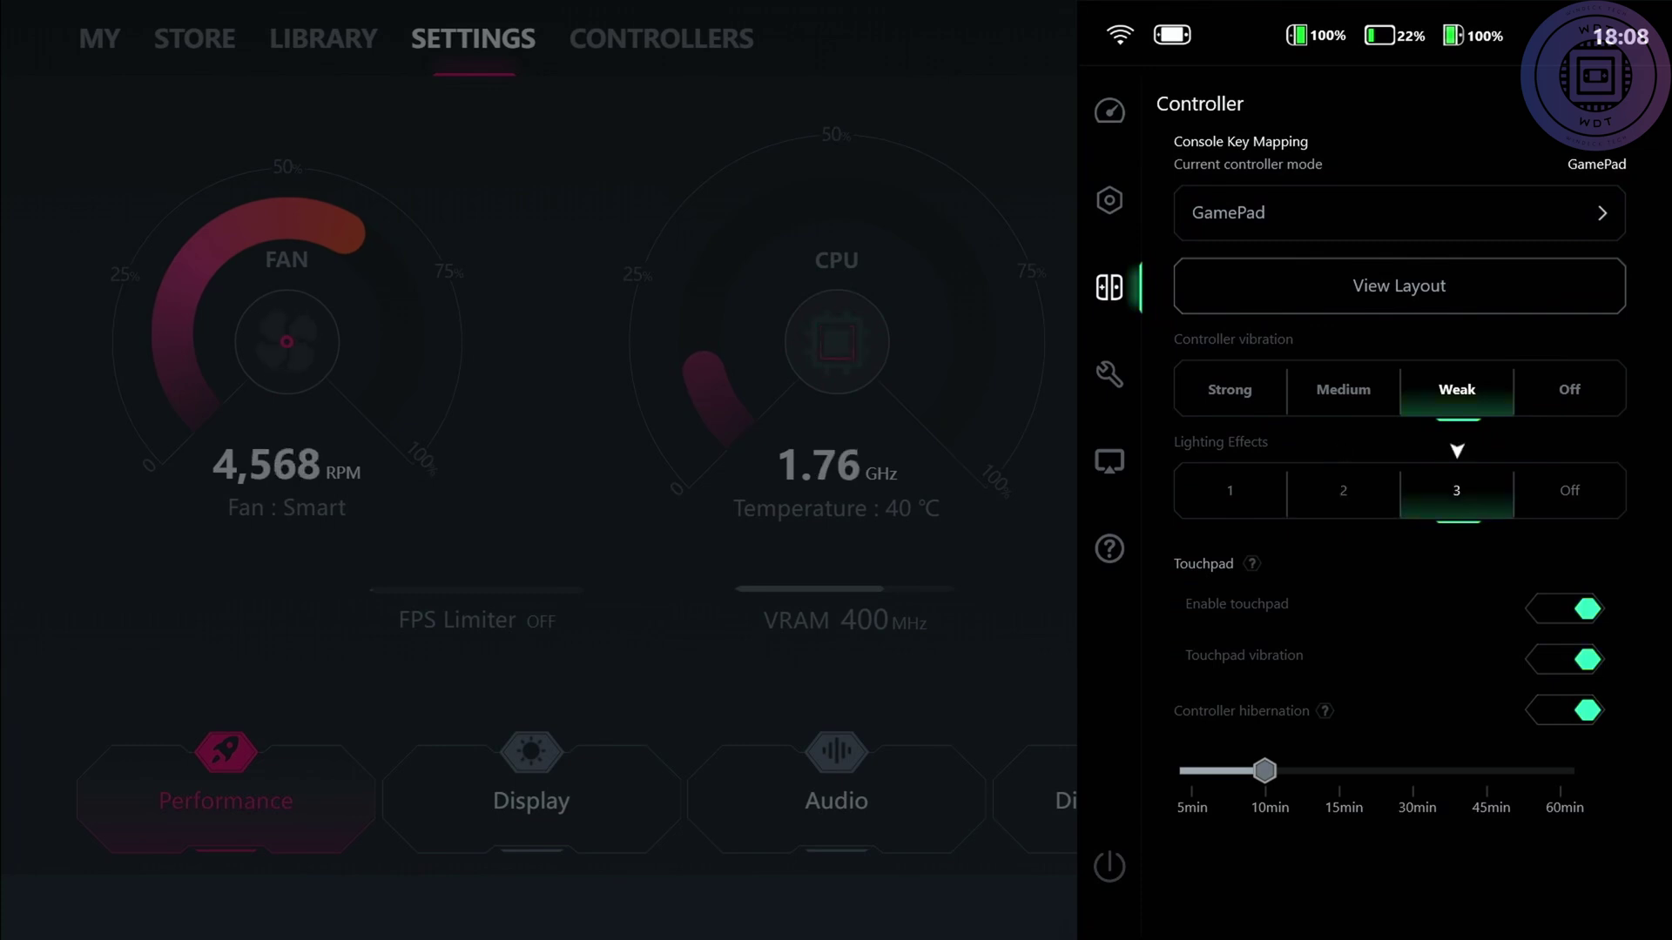
View the System Quick Settings, Productivity Mode and Help pages, and open and close the Power options
{"action": "key", "text": "Down"}
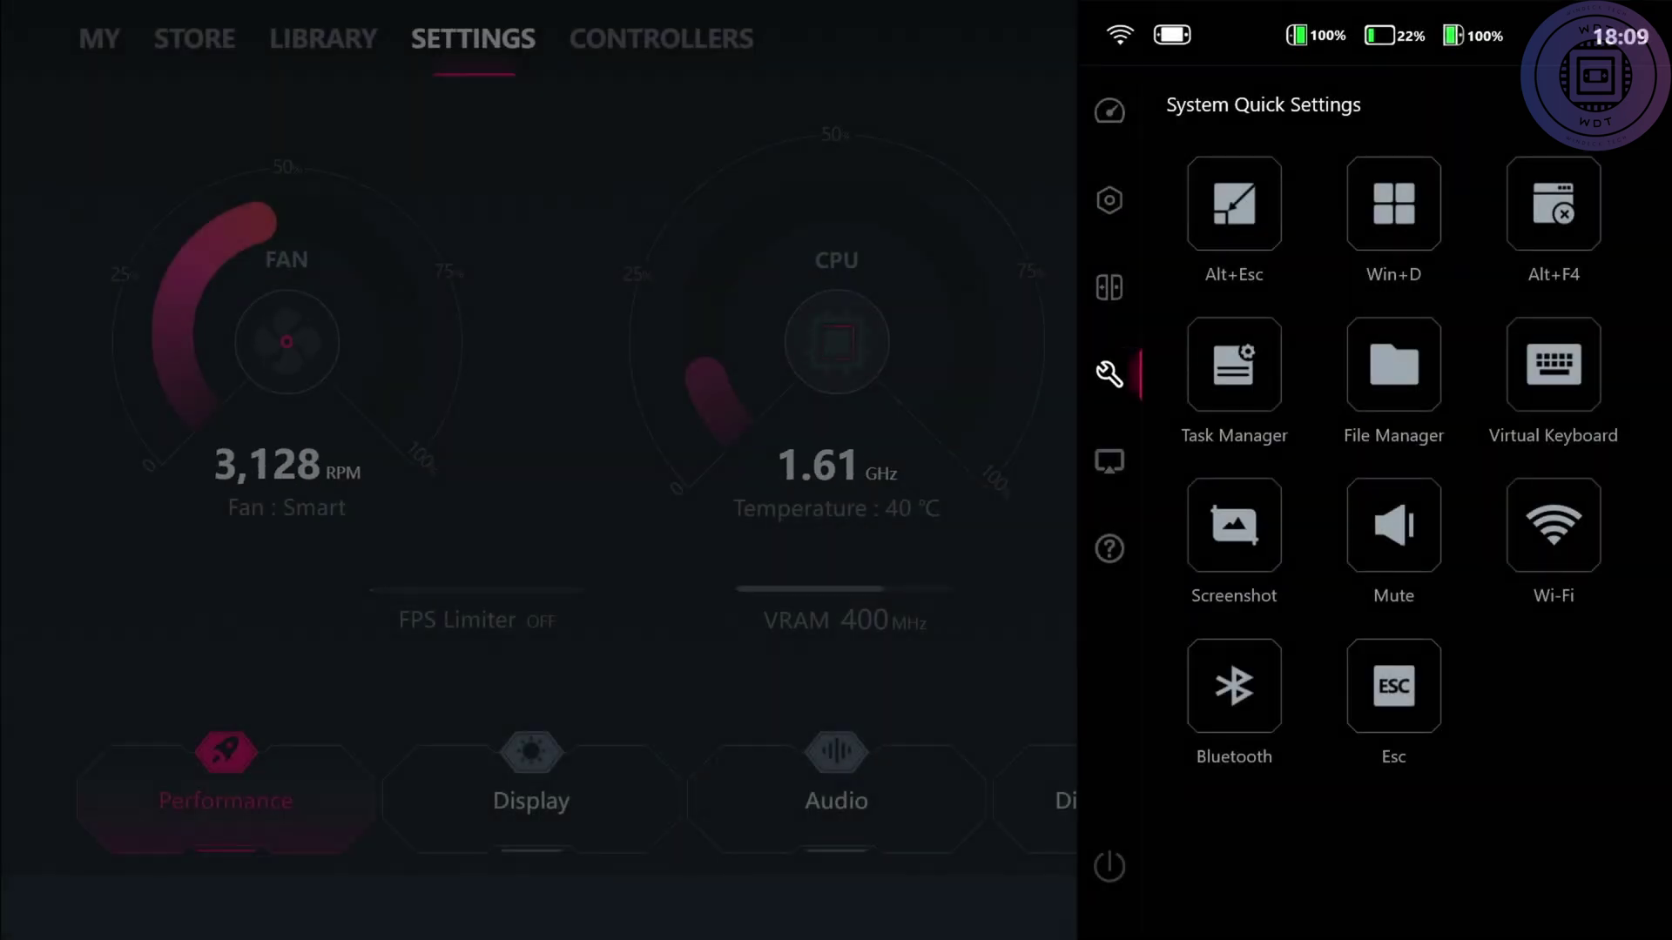
{"action": "key", "text": "Down"}
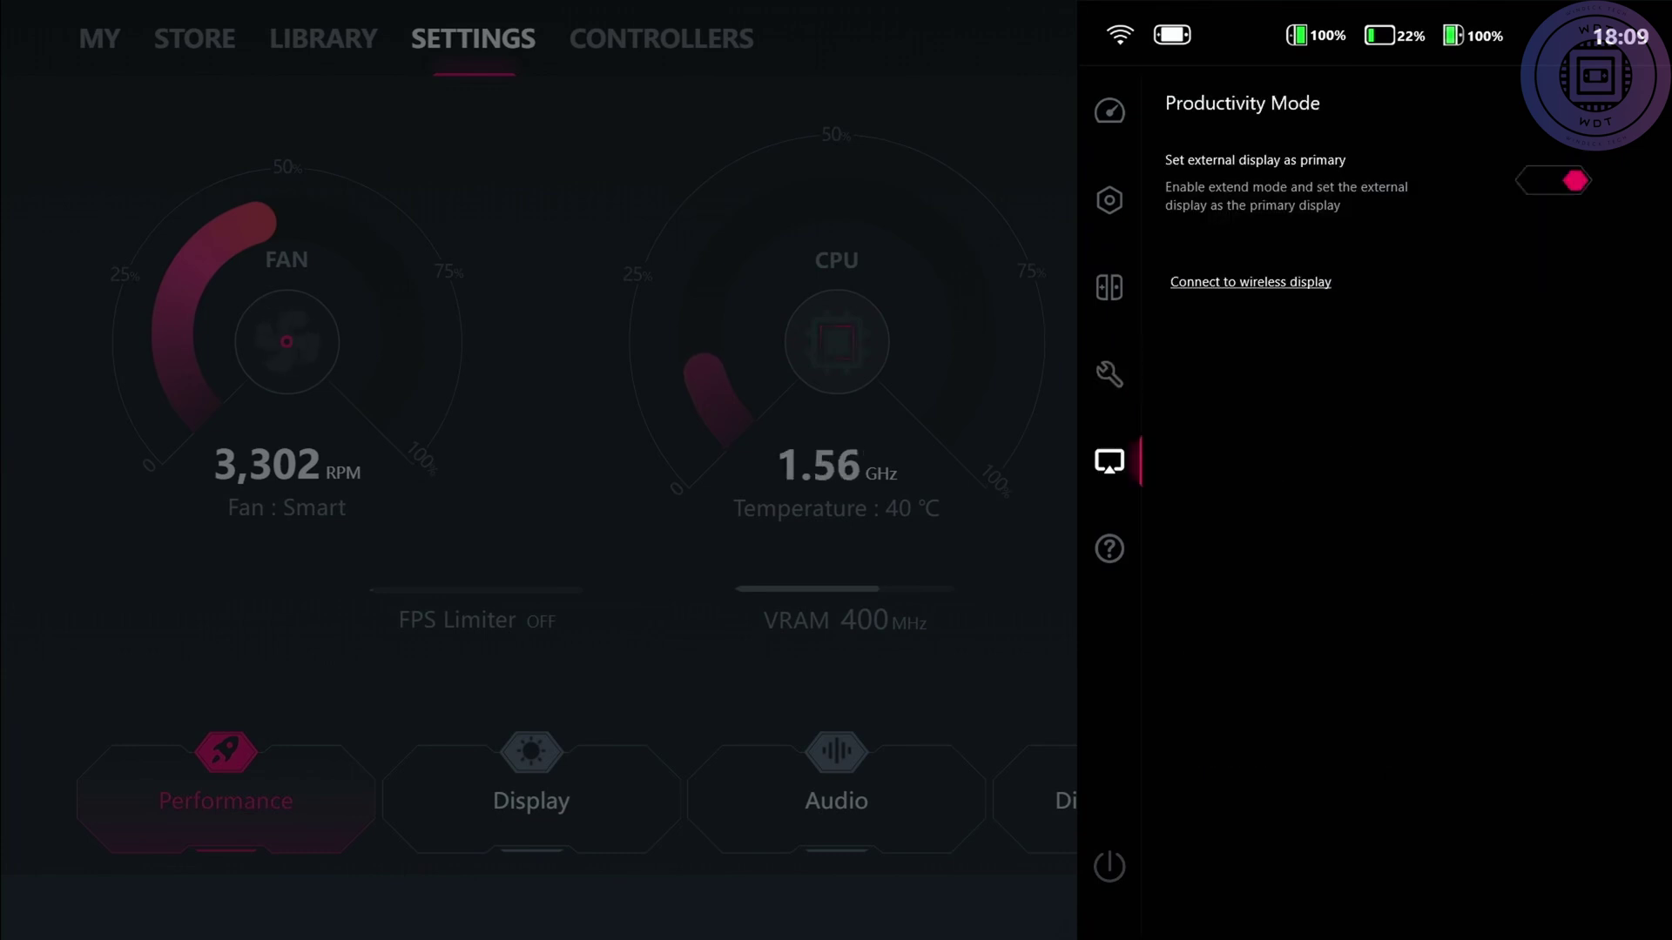
{"action": "key", "text": "Down"}
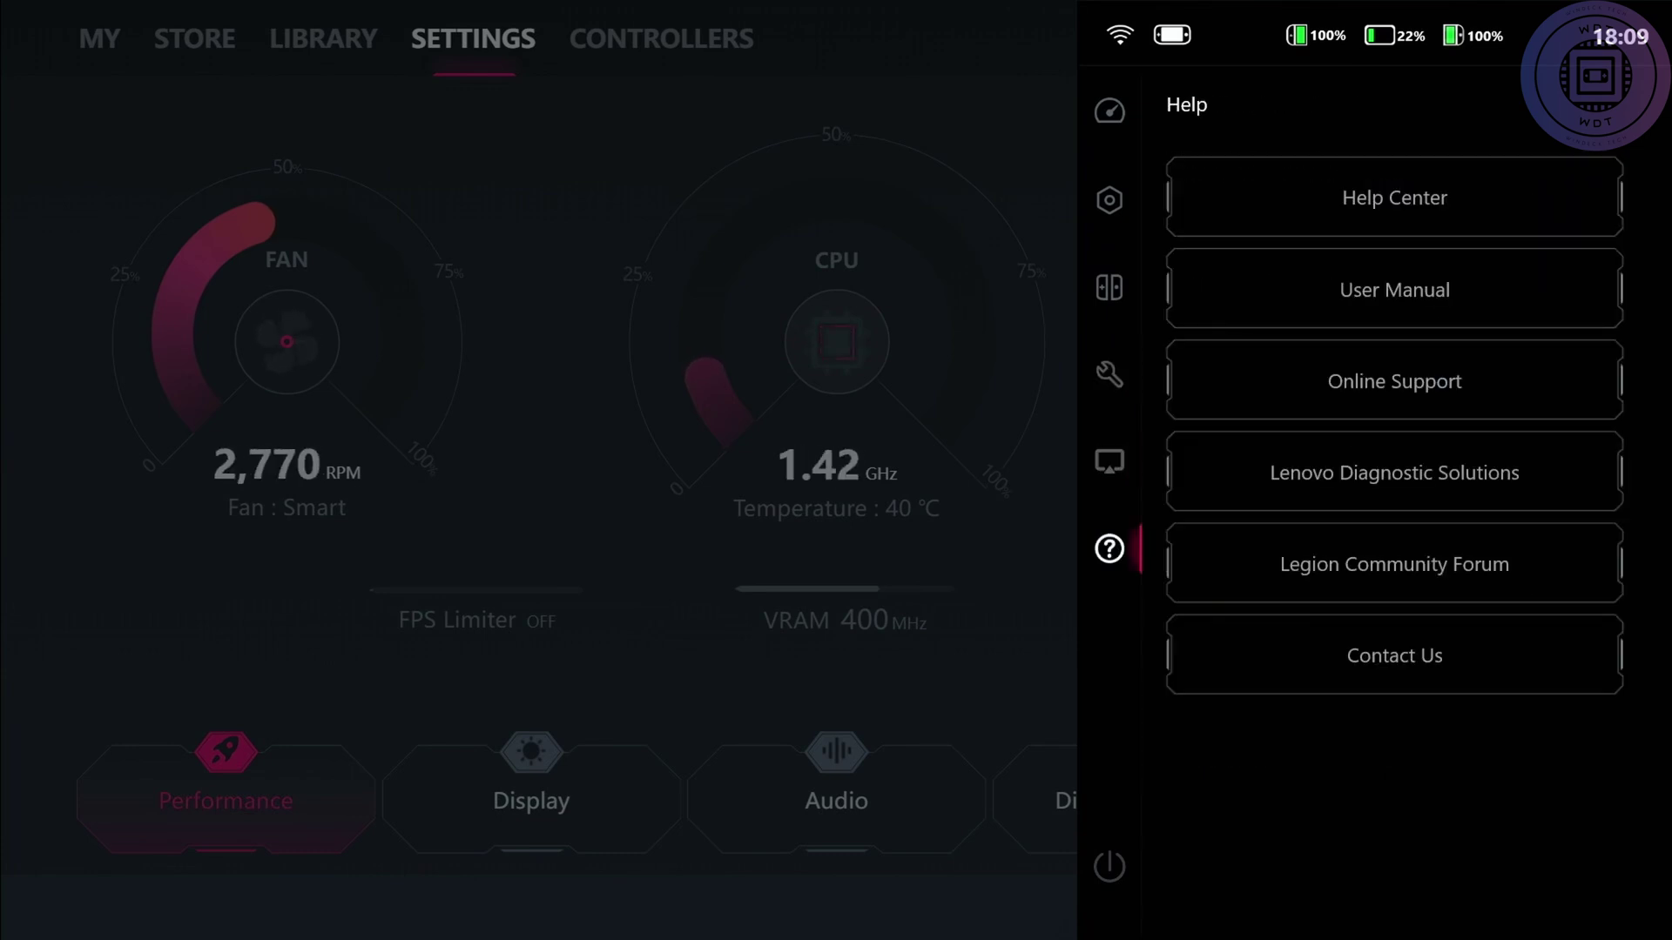
{"action": "key", "text": "Down"}
{"action": "key", "text": "Return"}
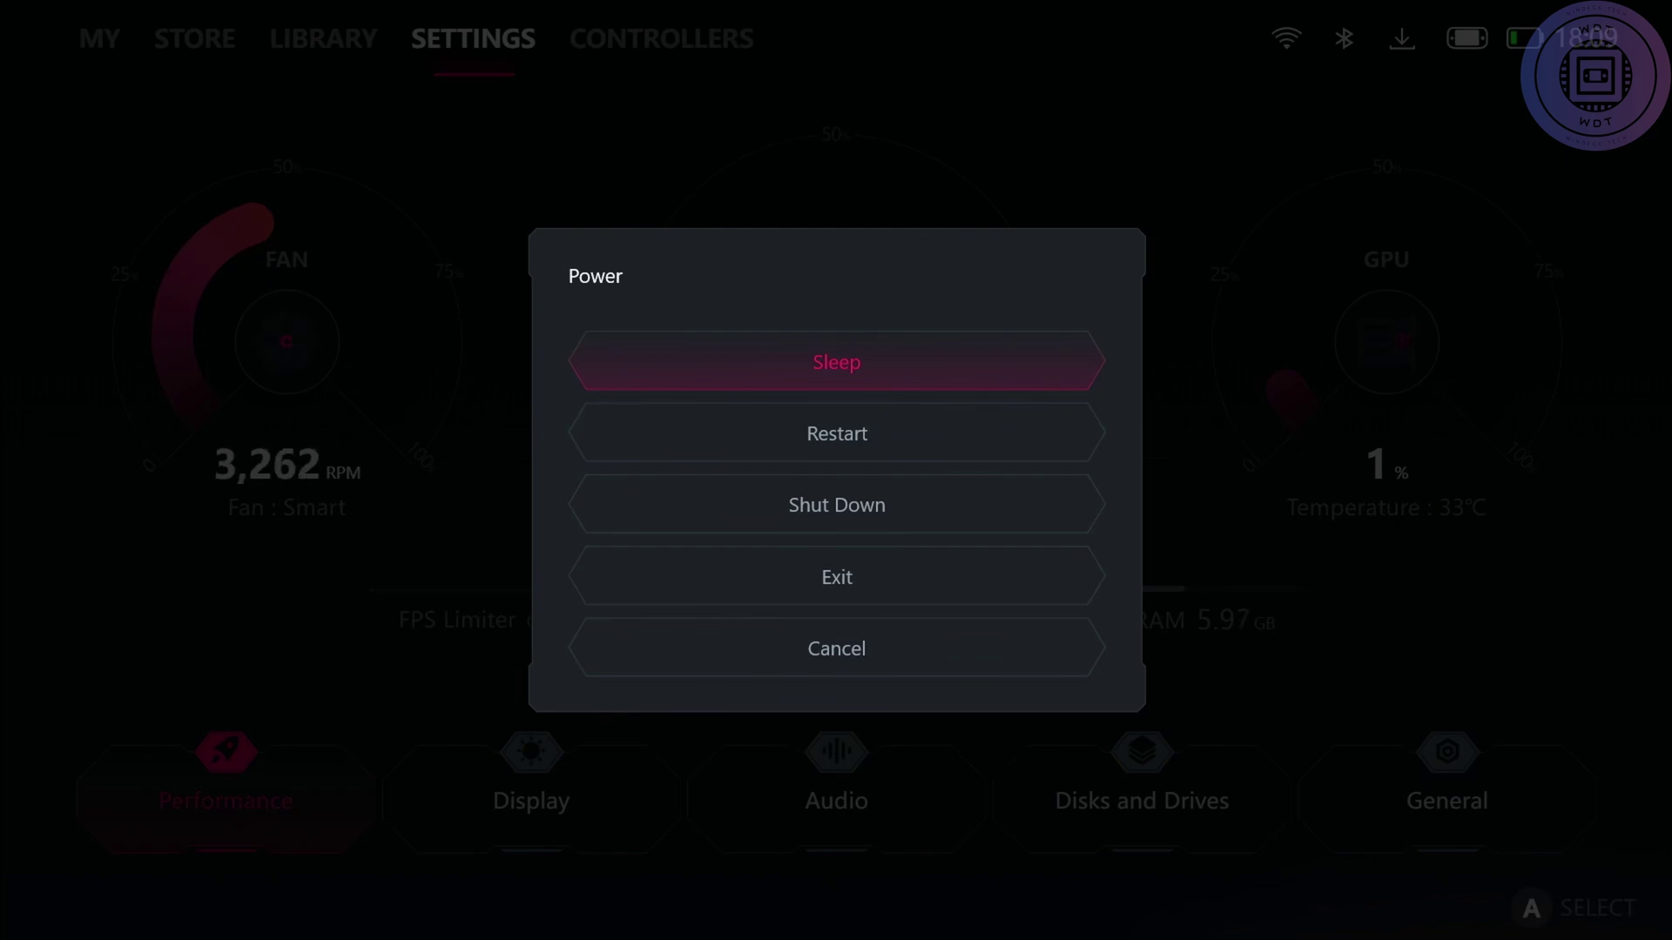
{"action": "key", "text": "Escape"}
{"action": "key", "text": "ctrl+alt+a"}
{"action": "key", "text": "Escape"}
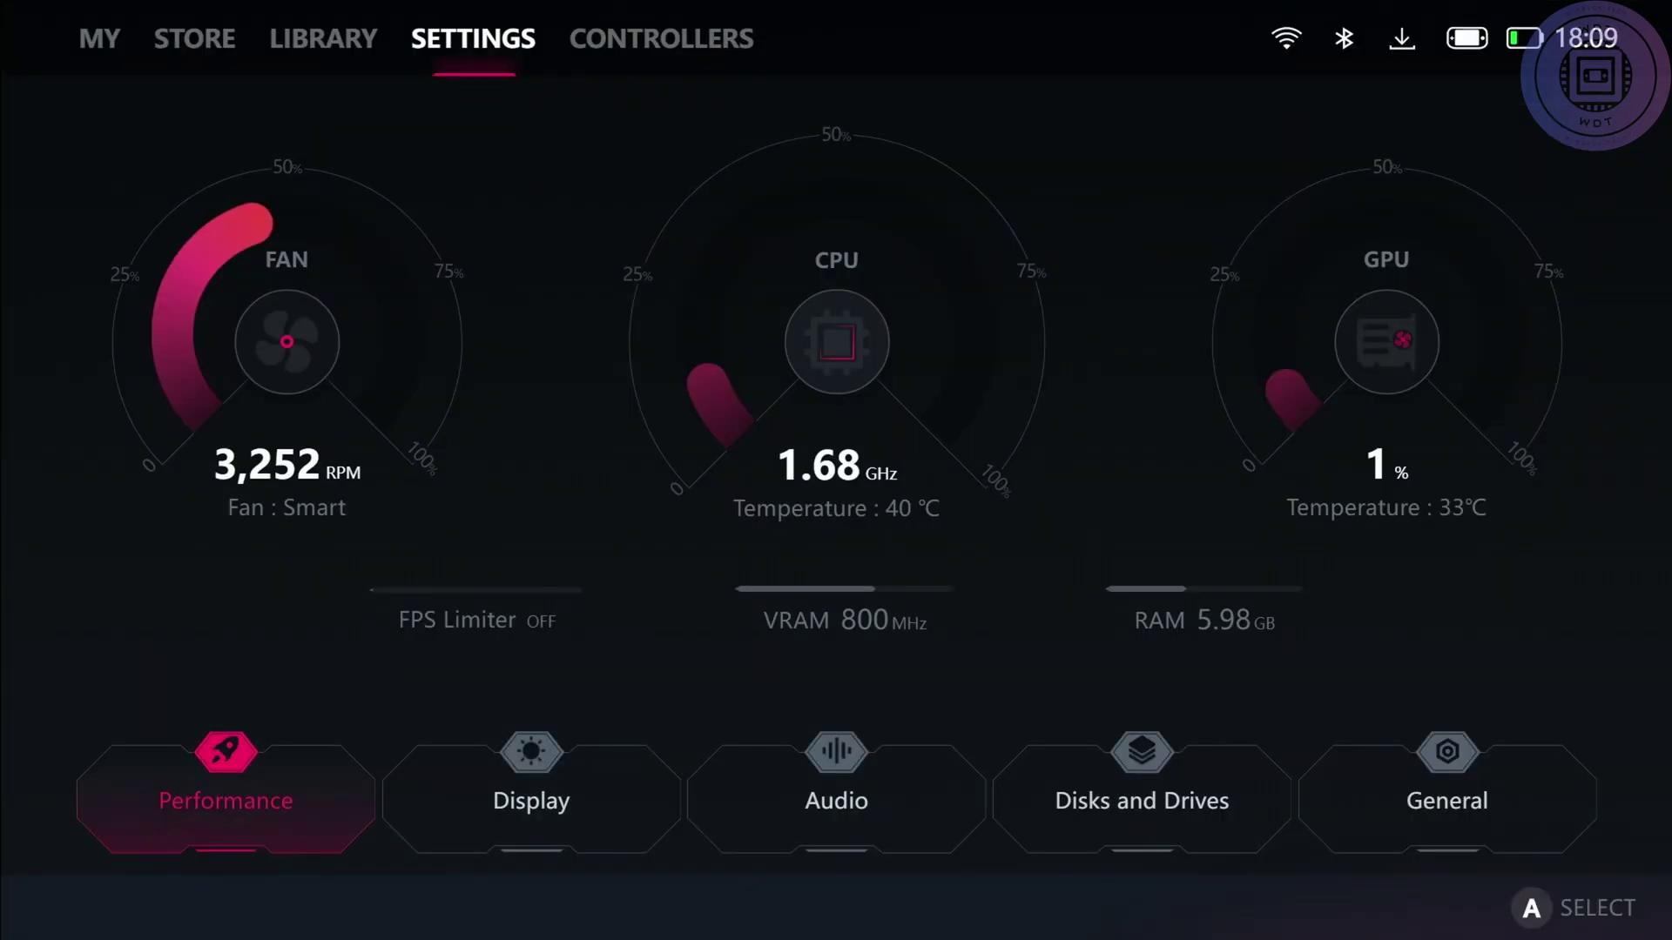
Browse from Settings to the My profile page and return to the Store
{"action": "key", "text": "Page_Up"}
{"action": "key", "text": "Page_Up"}
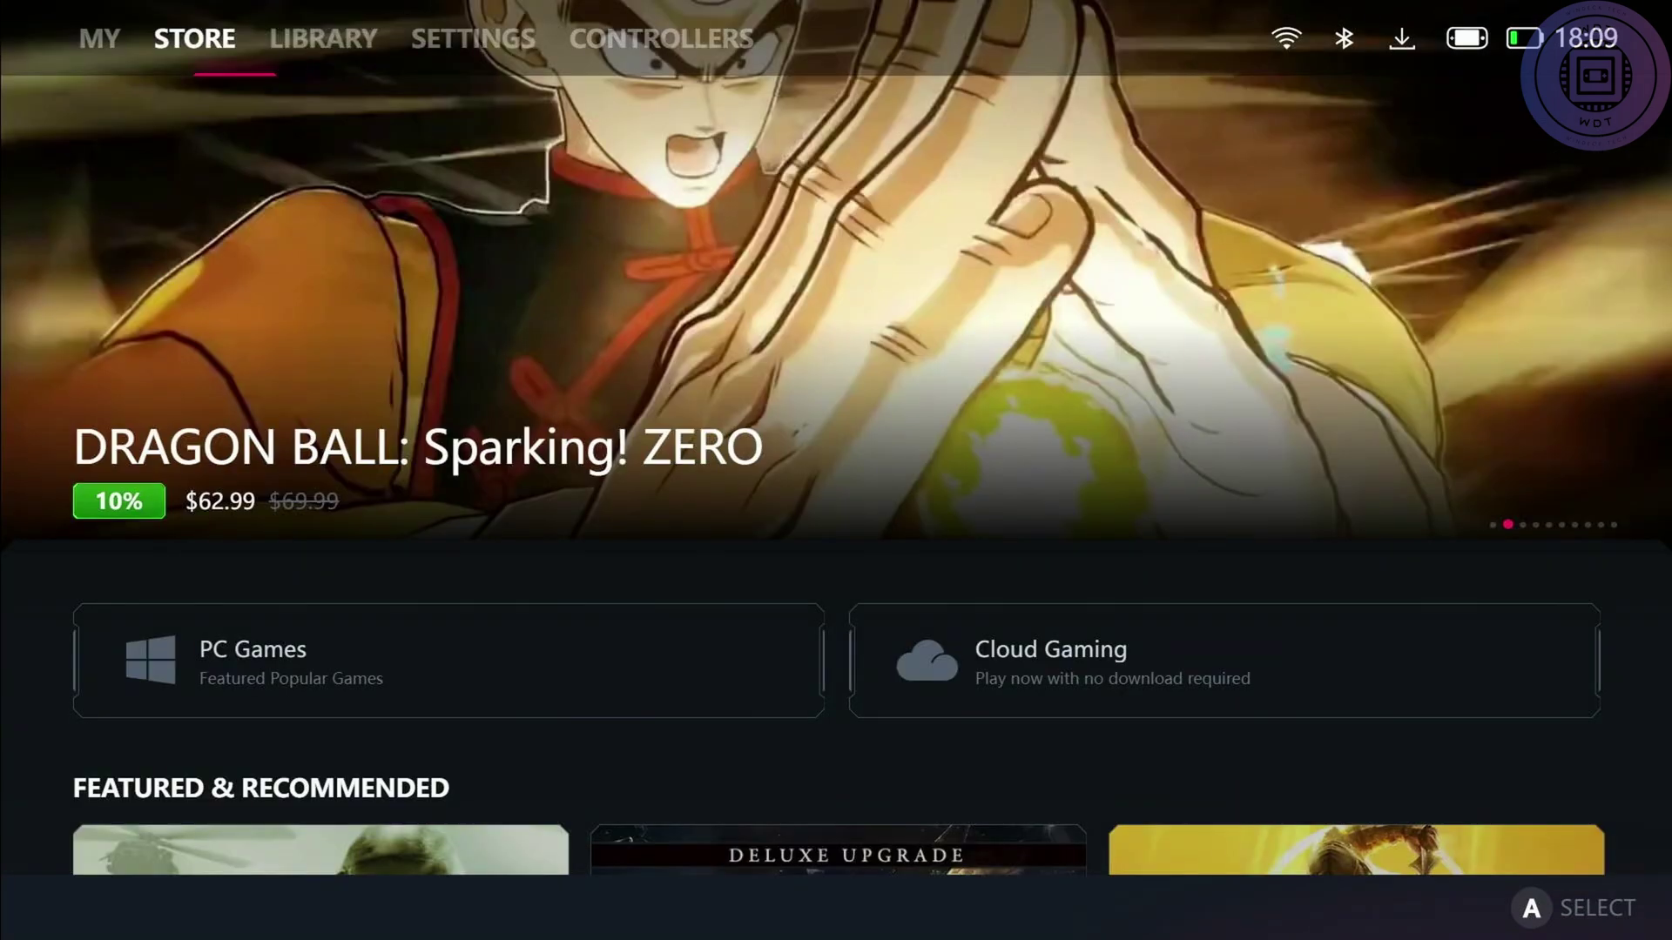
{"action": "key", "text": "Page_Up"}
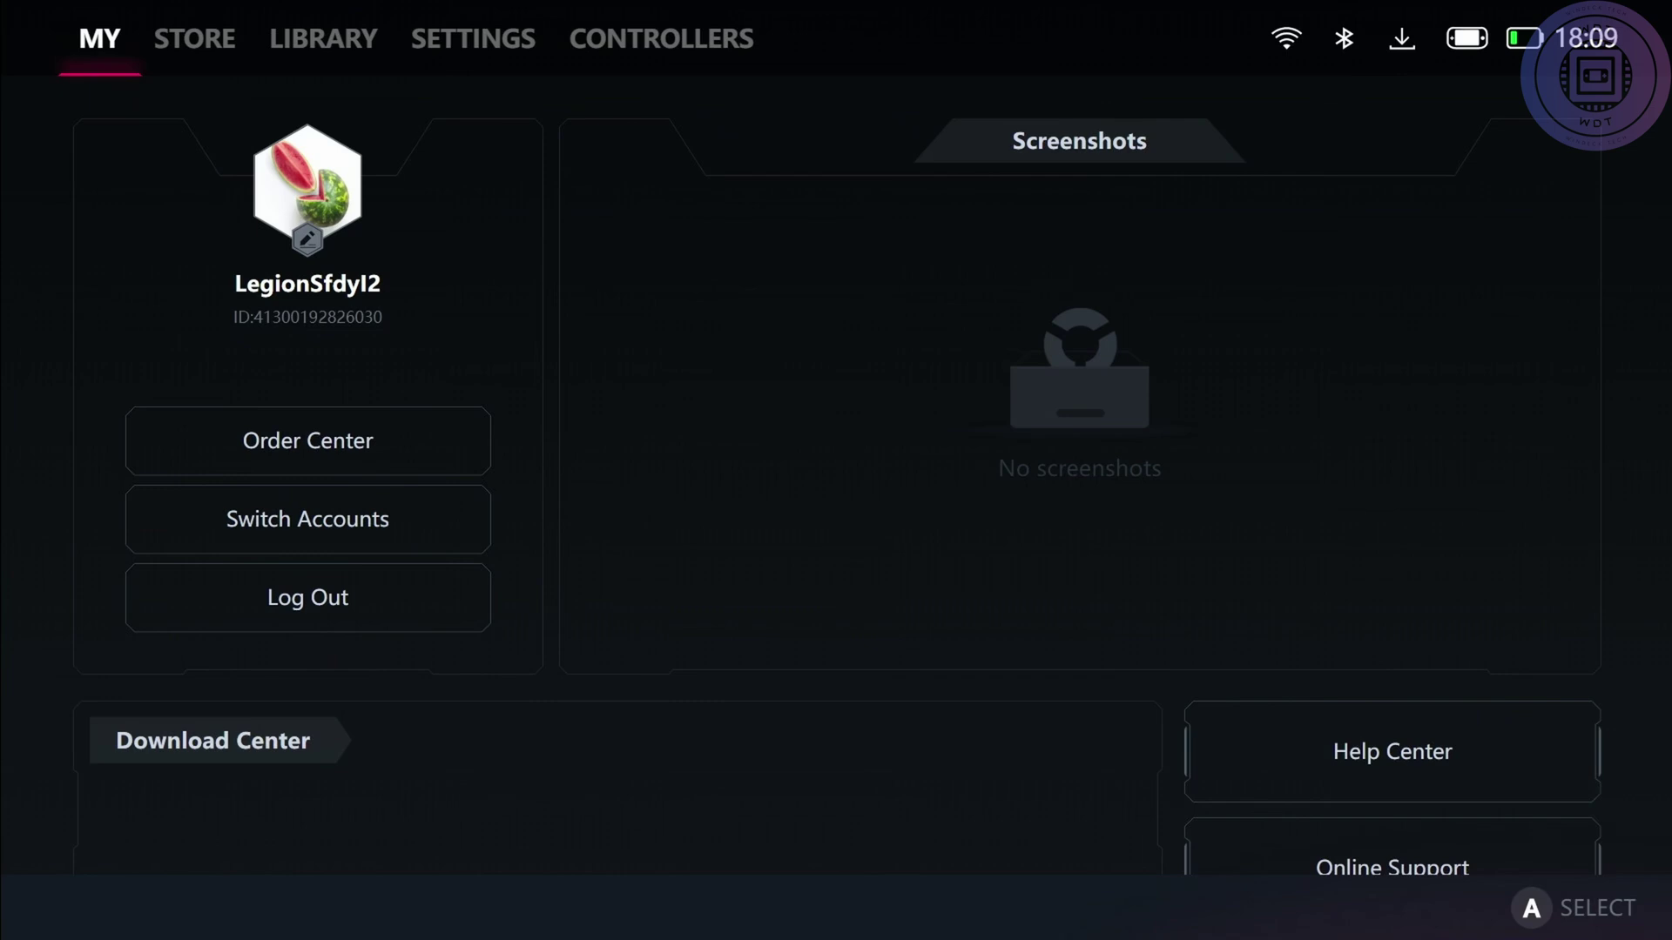
{"action": "key", "text": "Right"}
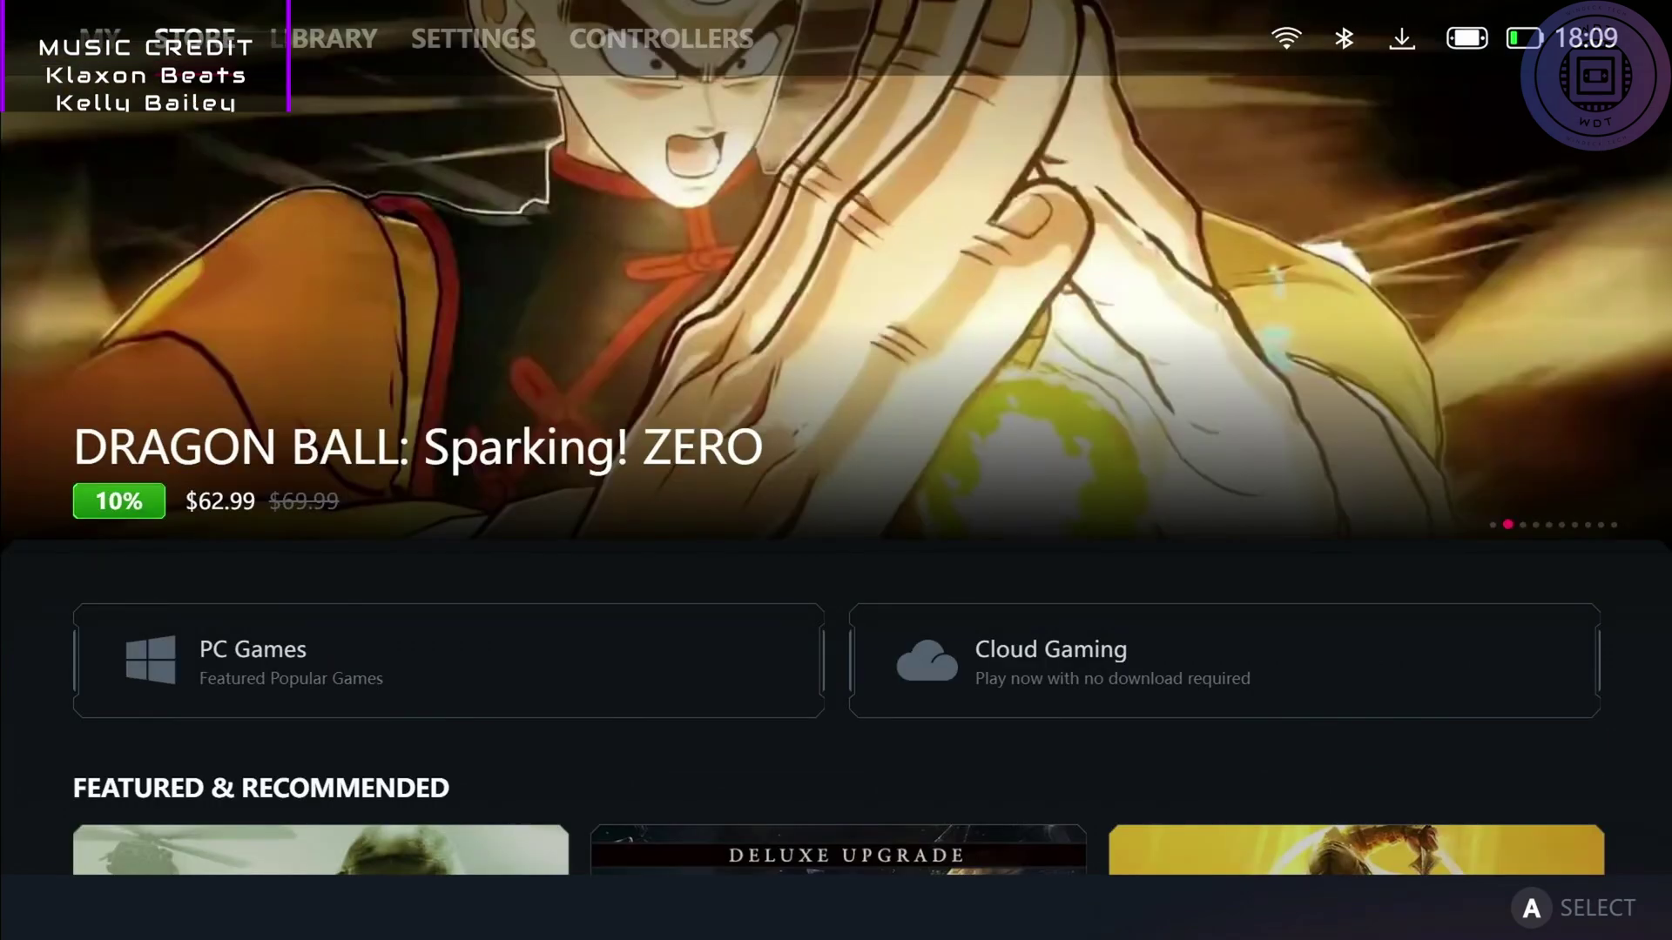